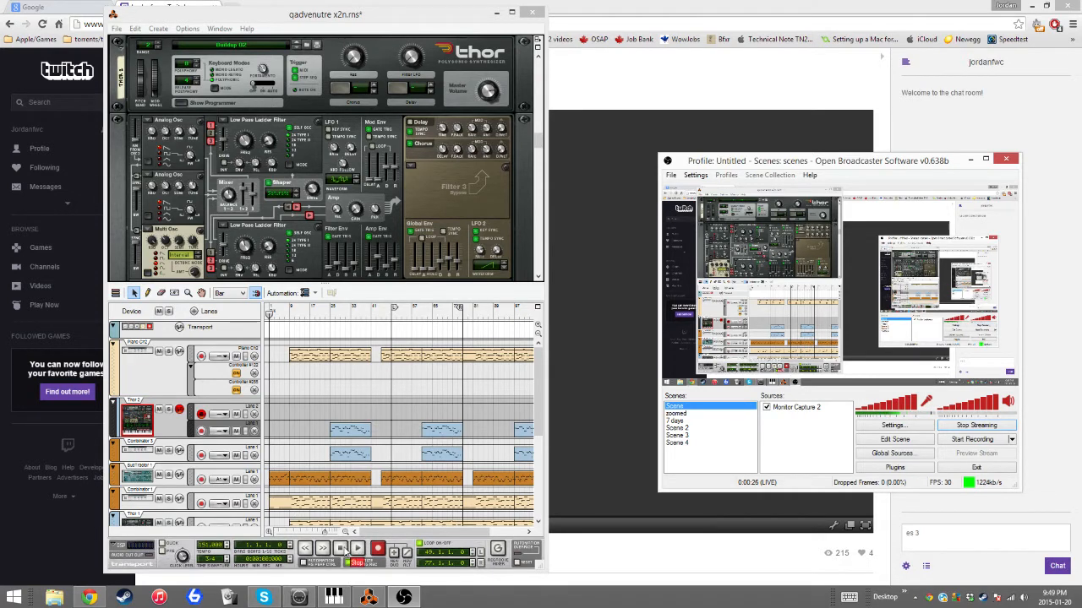
- Play the song's opening with the main mixer in view, and return the song position to the start
click(342, 550)
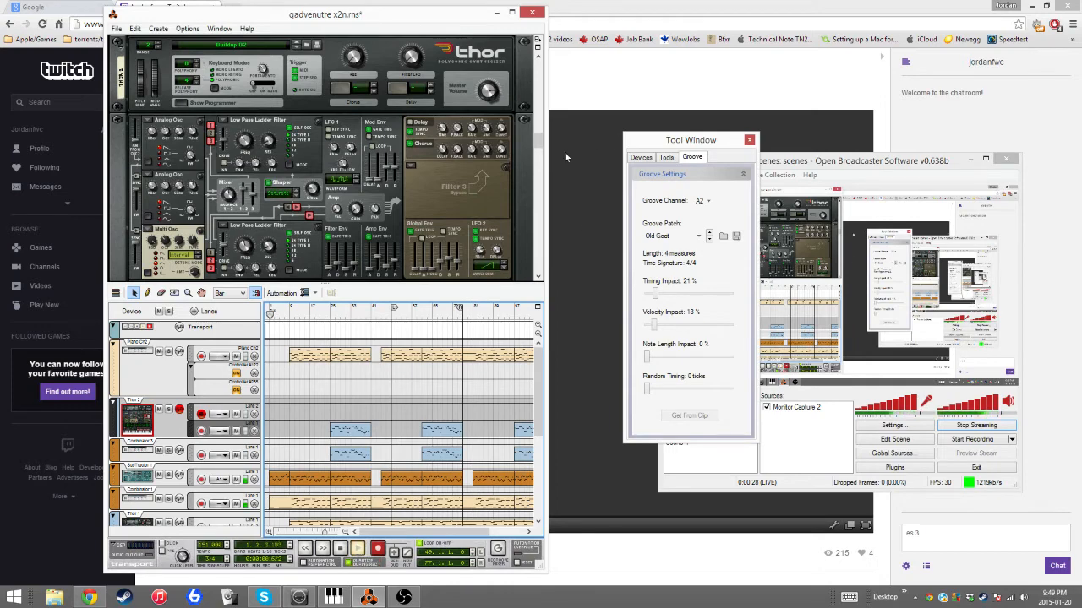
scroll(493, 120, up, 5)
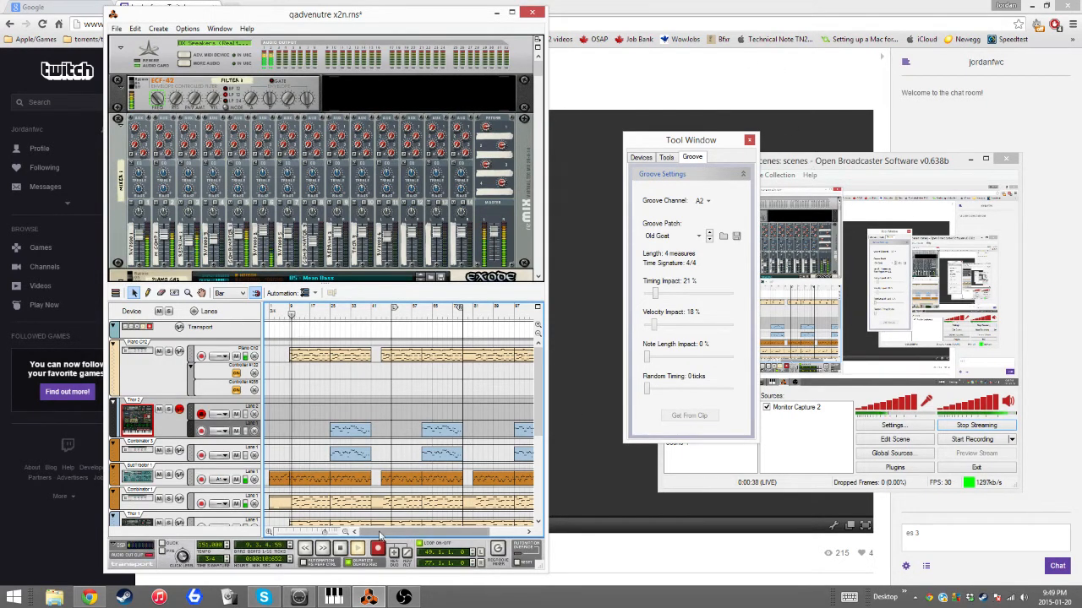
double_click(339, 548)
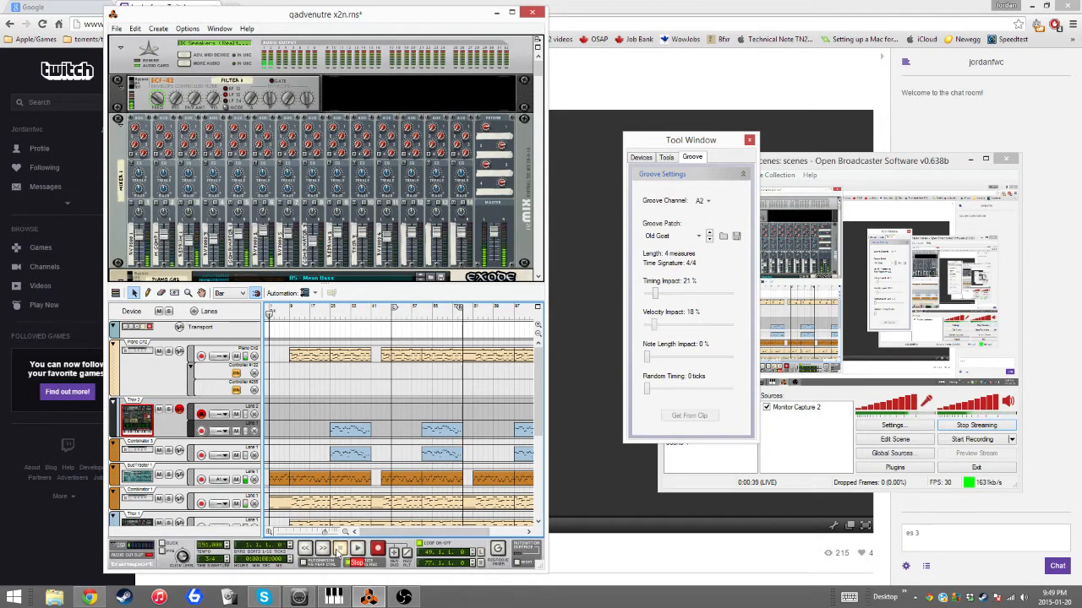
- Set the ECF-42 filter above the mixer to Bypass and listen to the song's opening
click(858, 171)
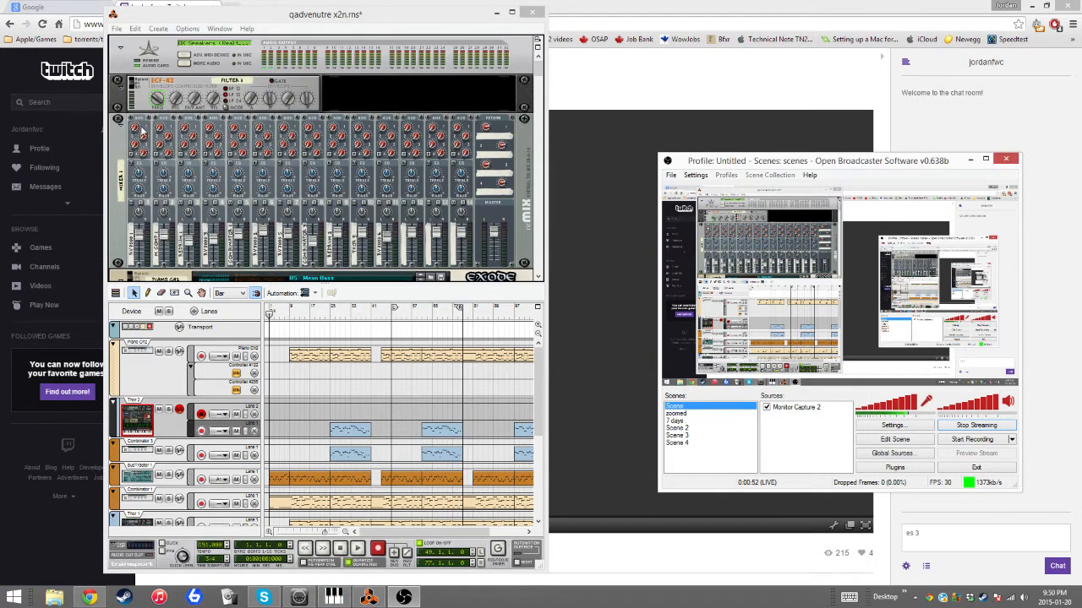
click(130, 84)
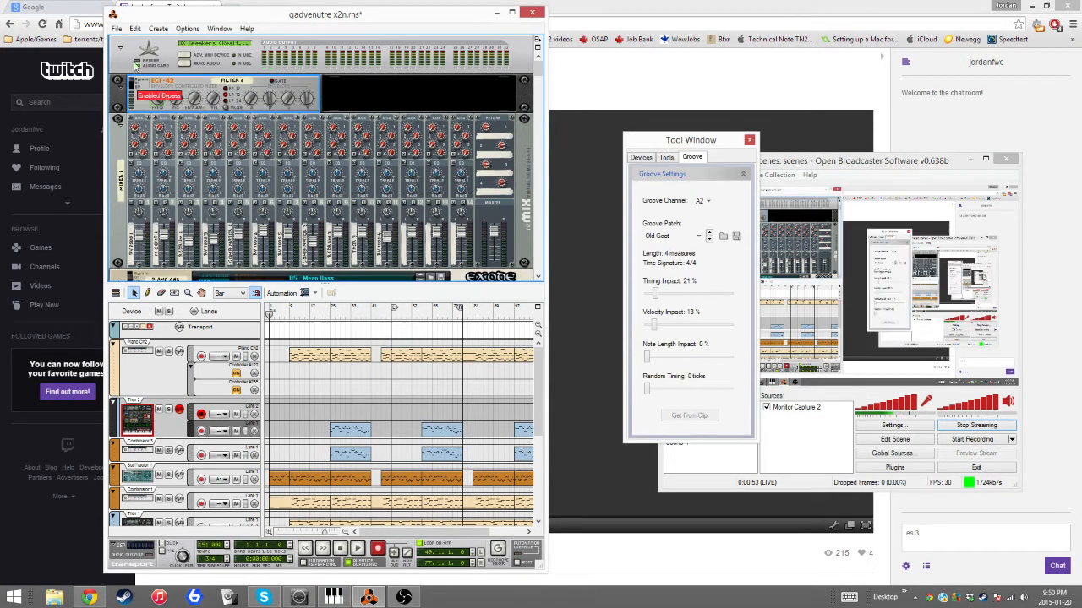
click(358, 548)
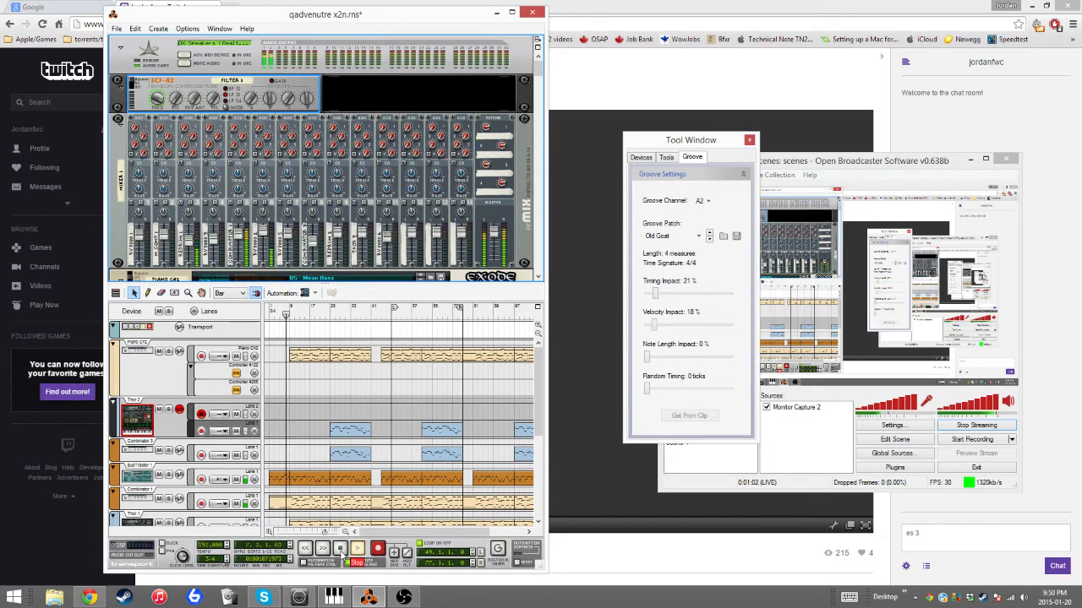
double_click(340, 549)
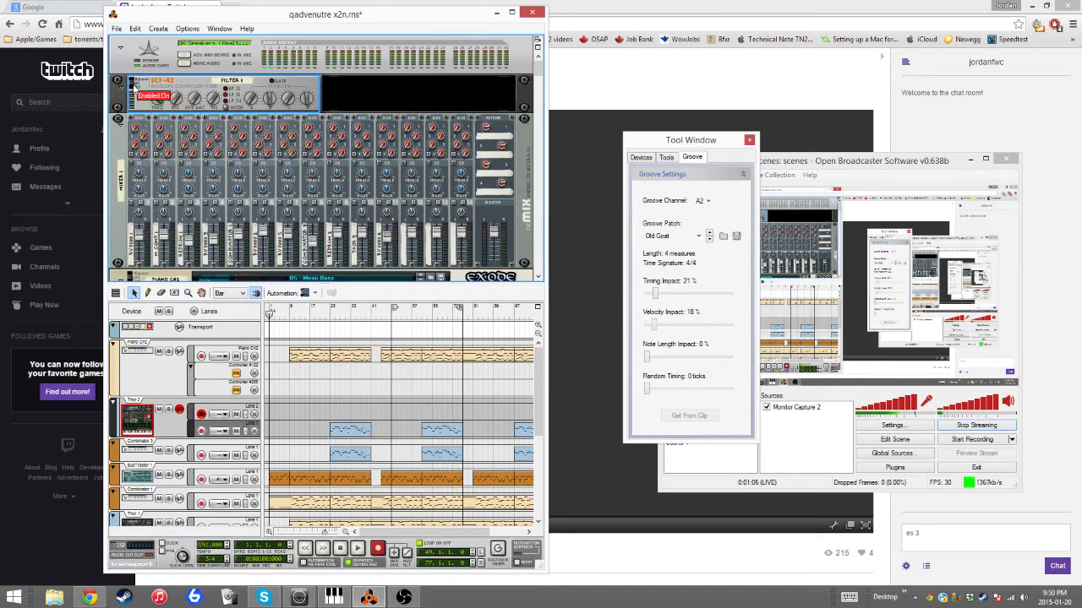
- Set the ECF-42 filter to On and replay the song's opening from the start
click(357, 548)
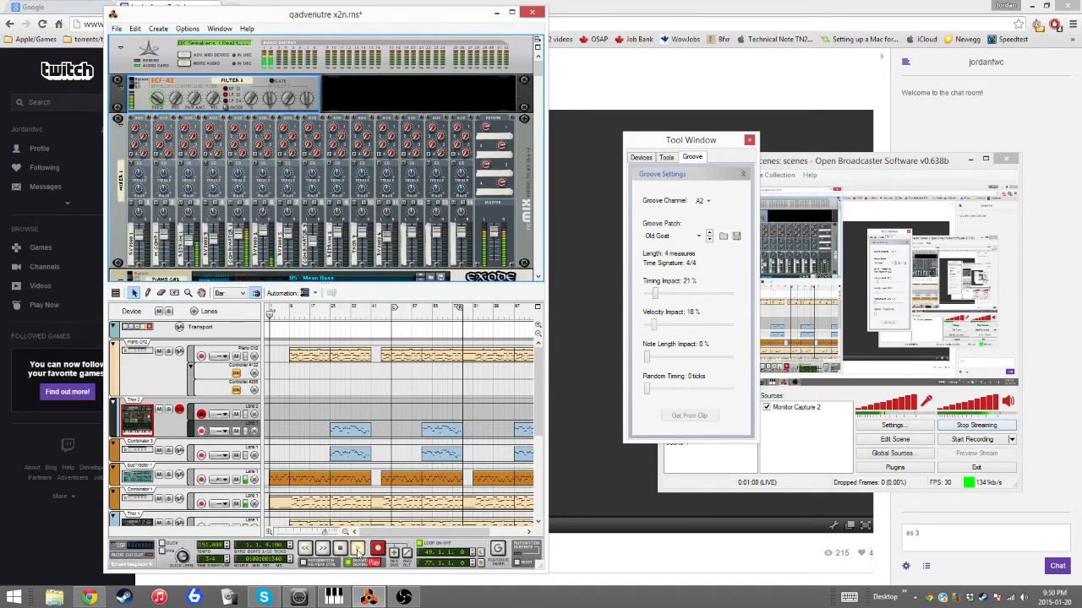
double_click(340, 548)
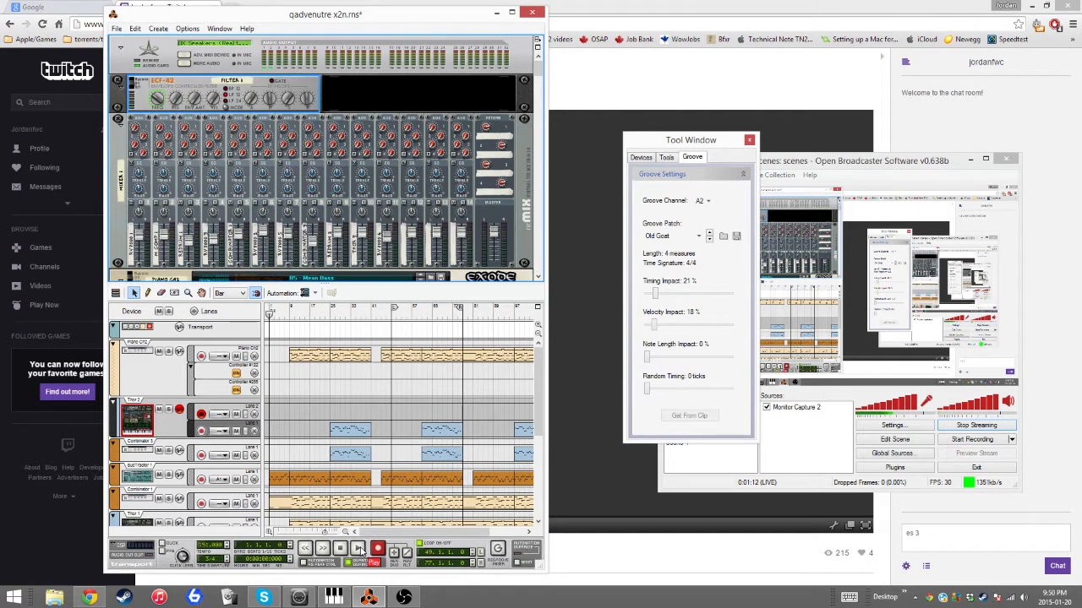
click(358, 548)
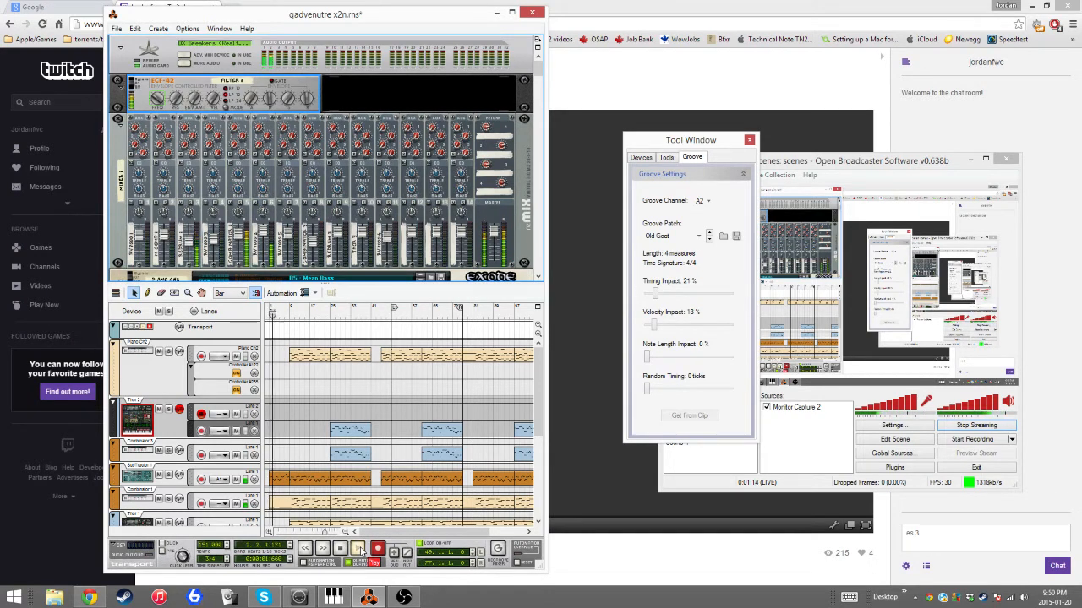
- Bring Reason back in front of the Twitch page and switch the OBS output to the zoomed scene
click(672, 5)
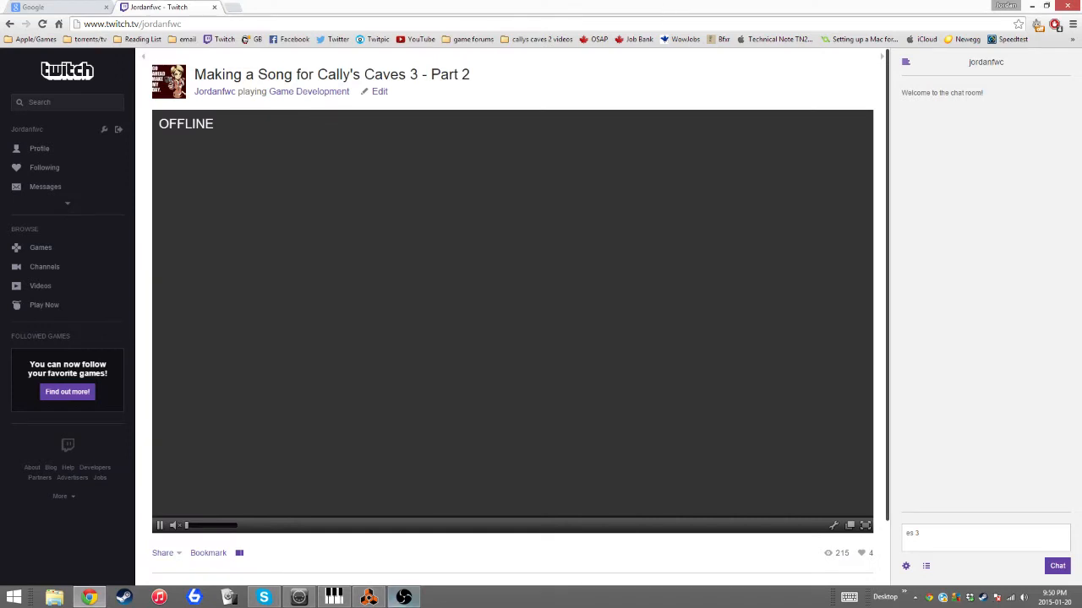
click(369, 597)
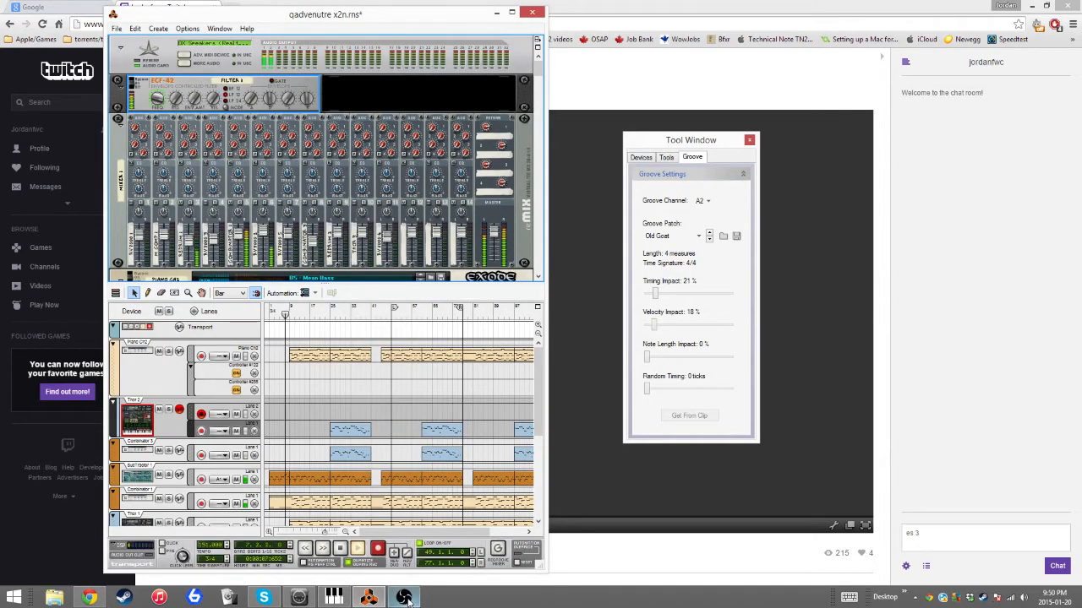
click(404, 598)
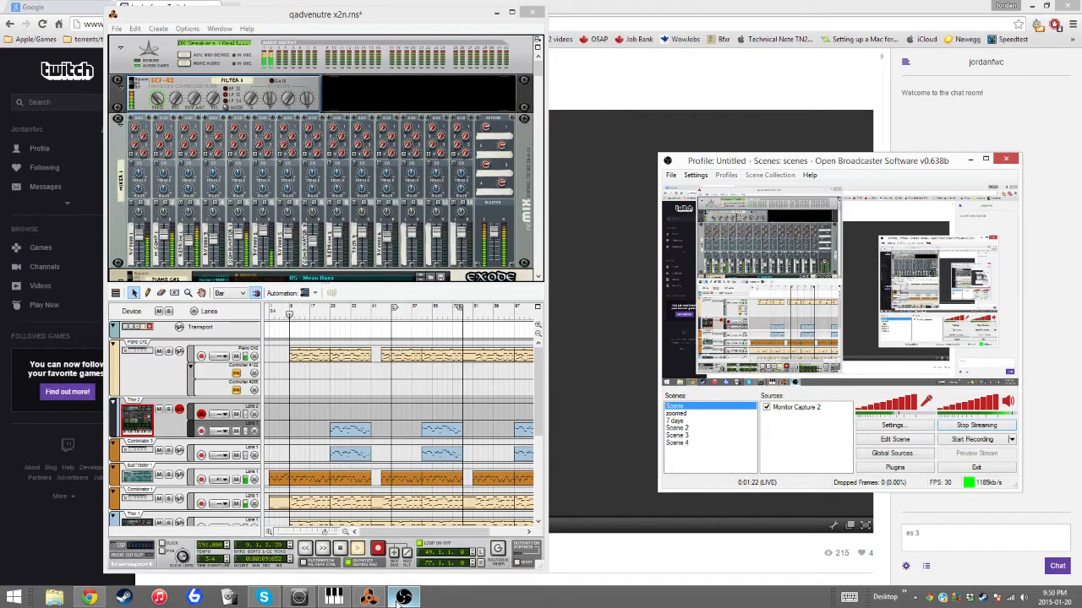
click(404, 598)
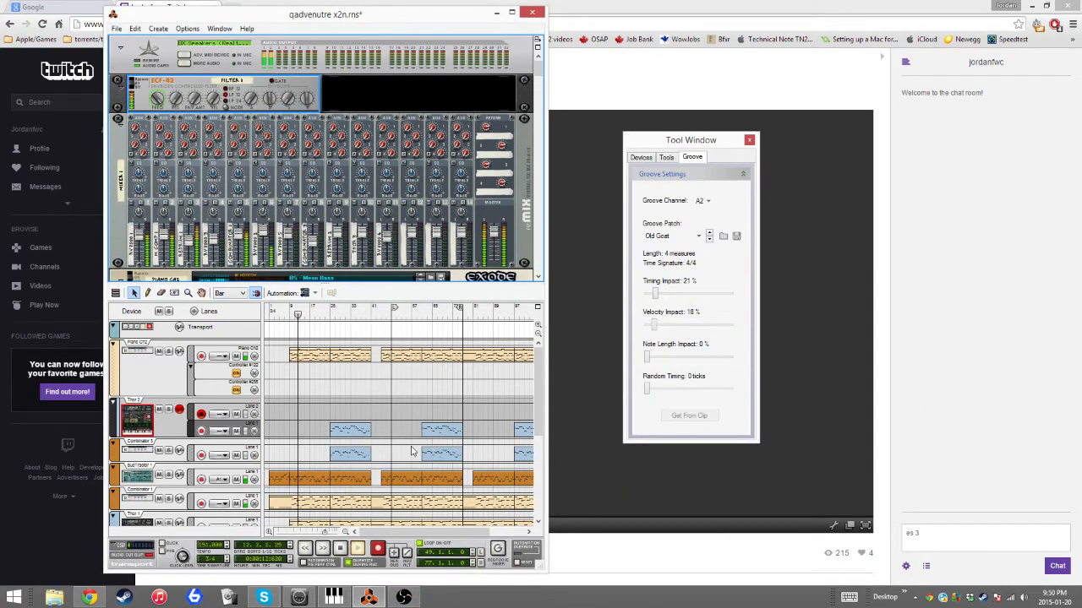
click(404, 598)
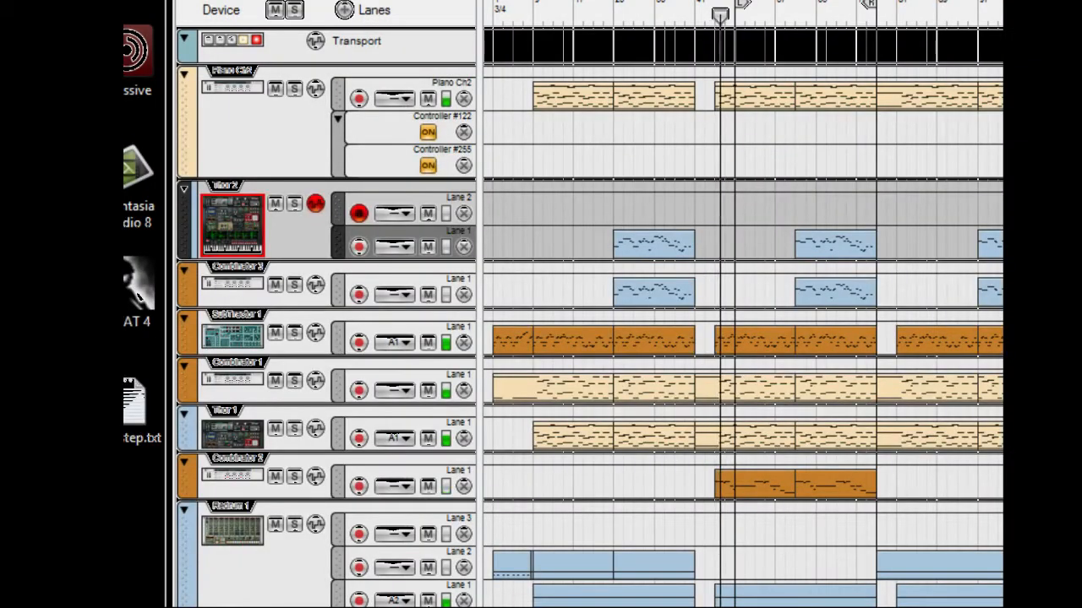
- Examine the later section and lower tracks of the arrangement during playback, and return the song position to the start
mouse_move(541, 0)
mouse_down()
mouse_move(480, 0)
mouse_move(524, 4)
mouse_up()
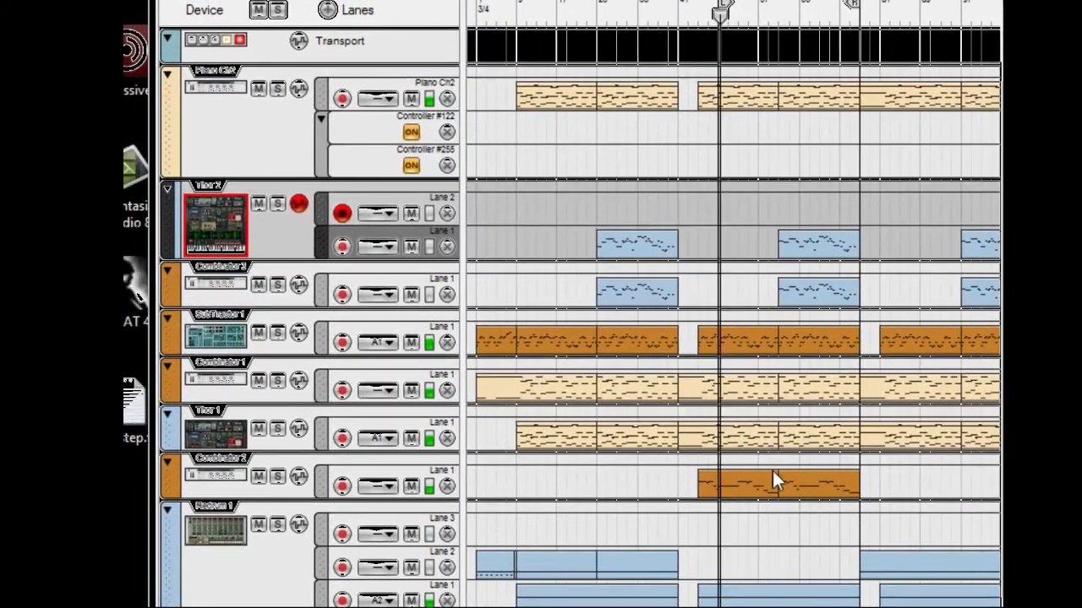
scroll(734, 338, right, 2)
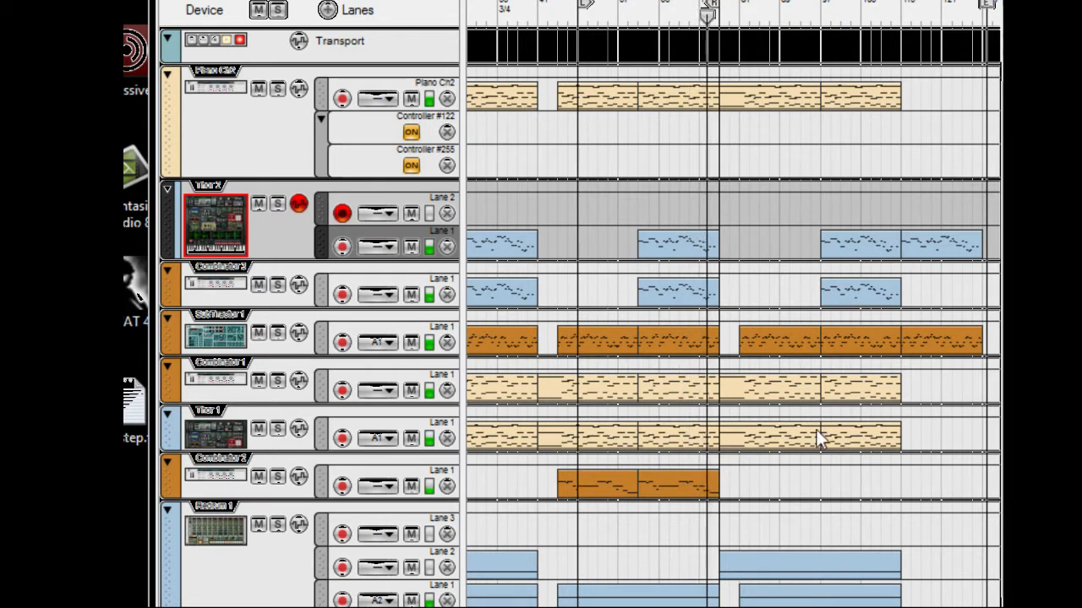
drag(1005, 295, 1005, 376)
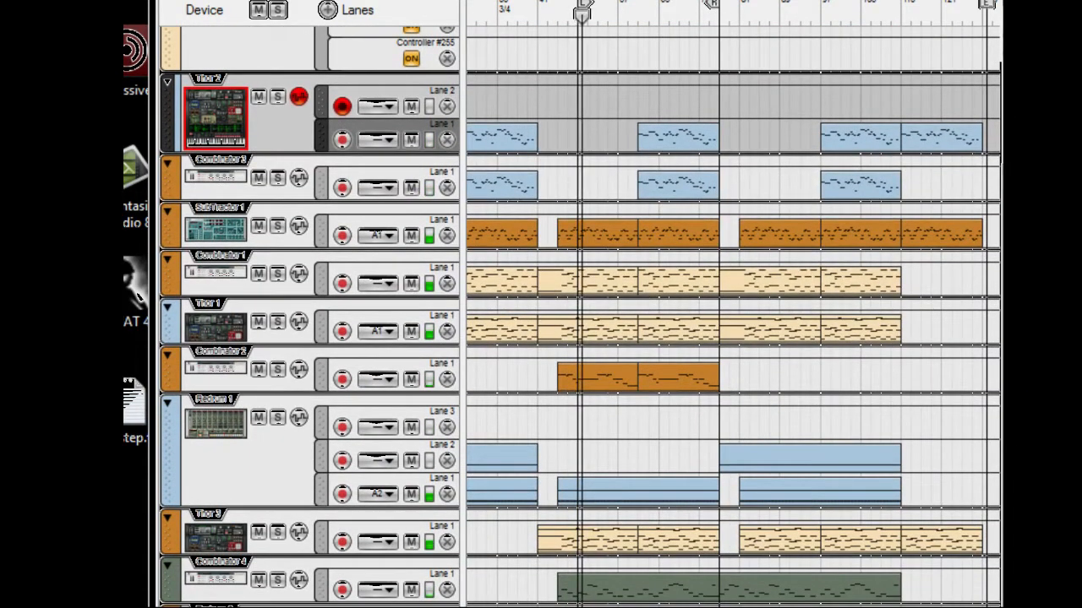
key(shift+Return)
key(shift+Return)
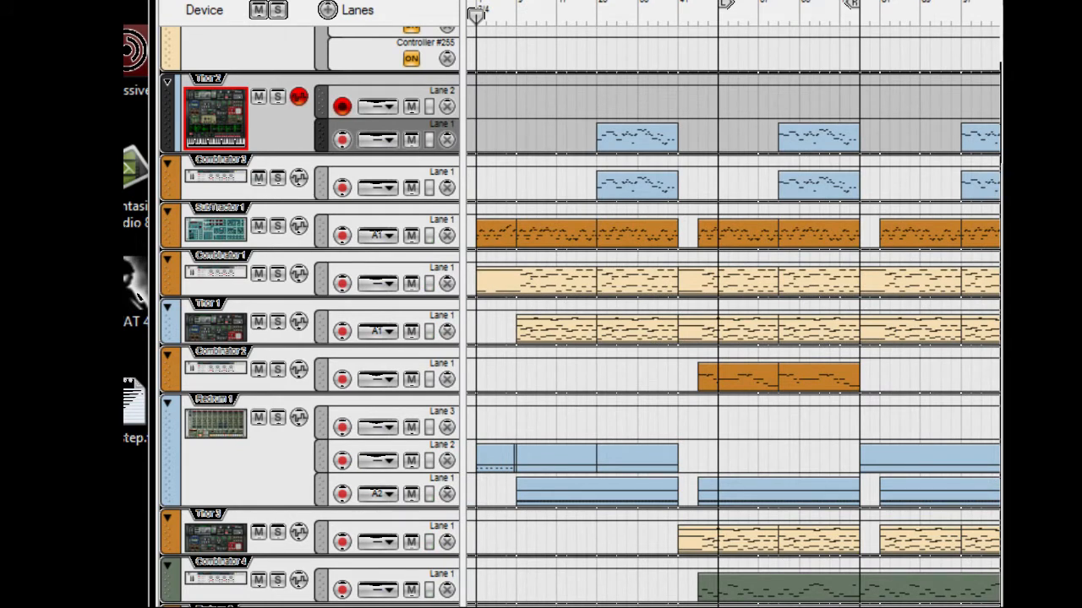
- Play from near the right loop locator, return to the song start, and move the left loop locator to bar 41
click(855, 24)
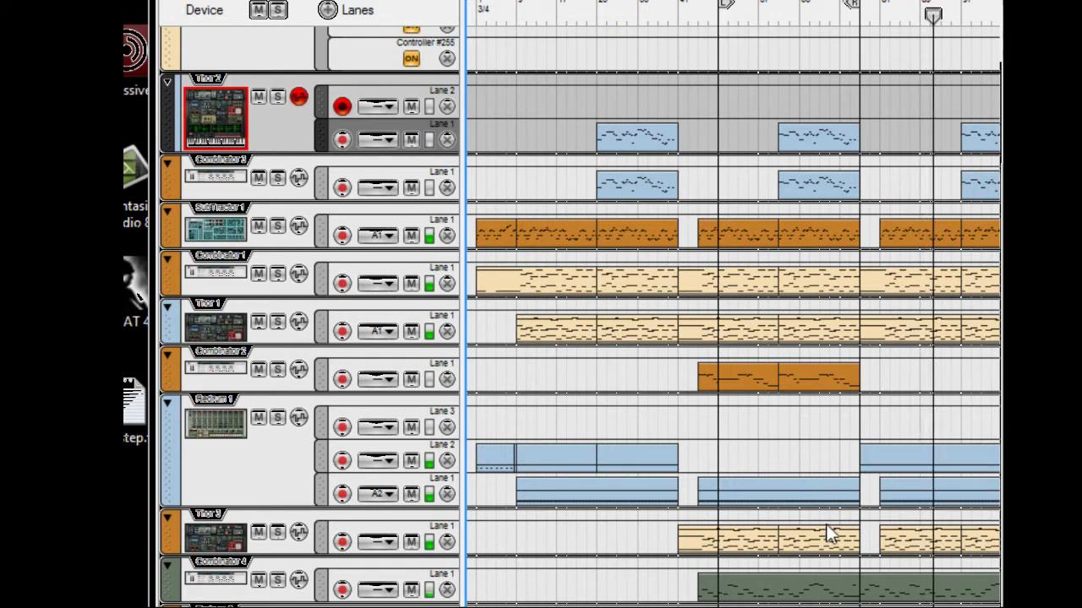
key(shift+Return)
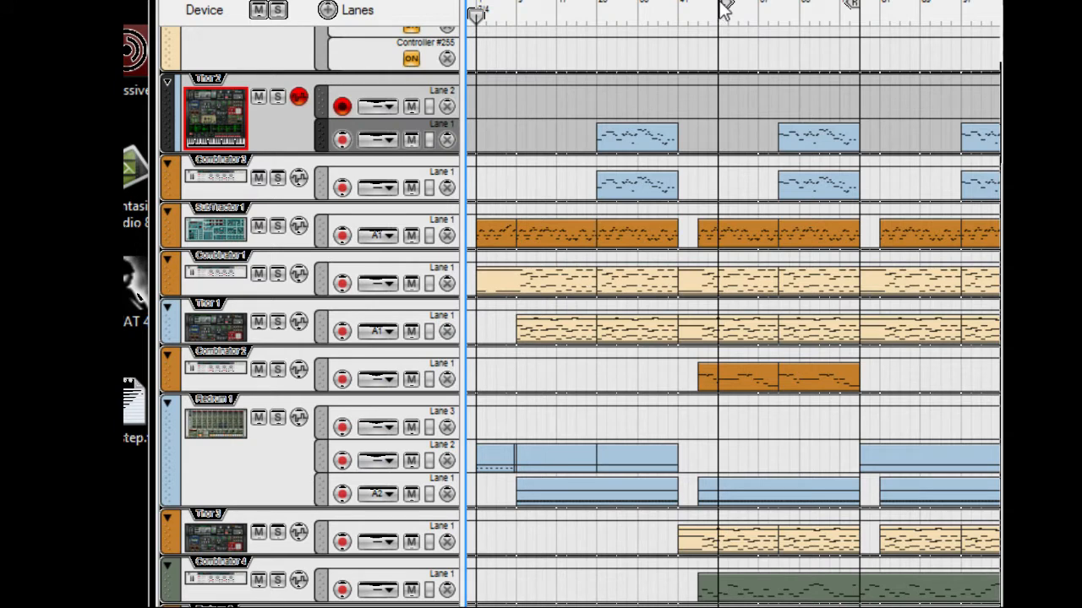
drag(725, 8, 684, 8)
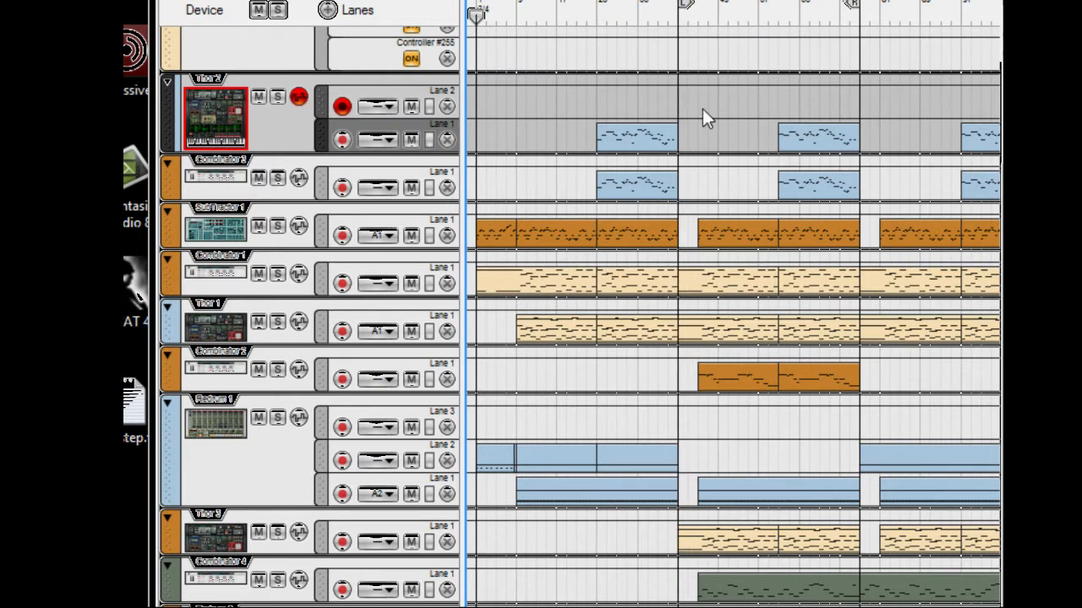
scroll(733, 304, right, 5)
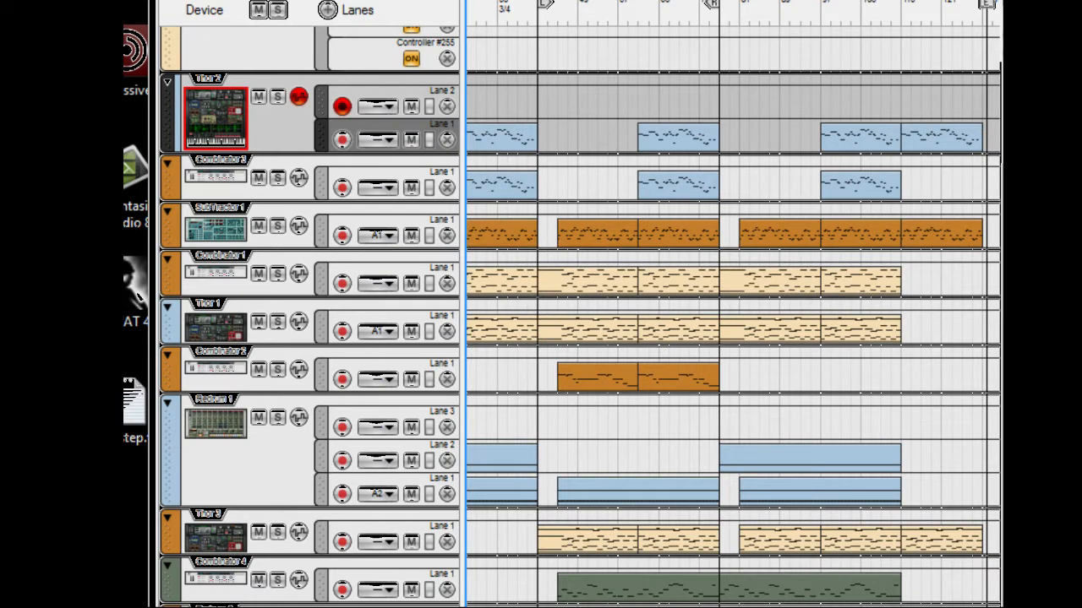
scroll(733, 304, left, 5)
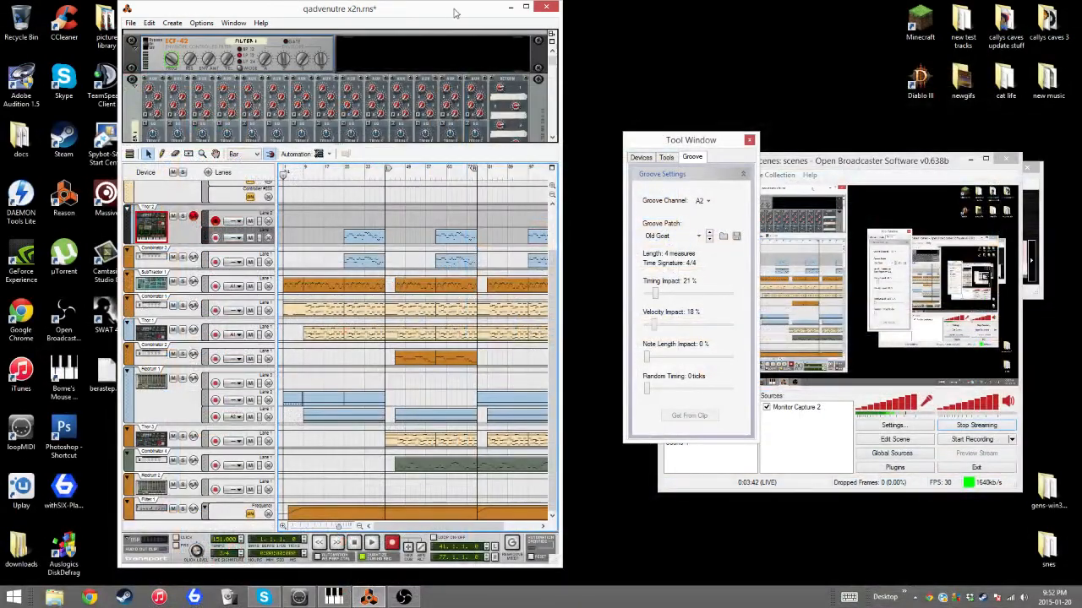
- Move the Reason window clear of the desktop icons and bring OBS to the front
drag(455, 13, 473, 1)
drag(307, 9, 457, 9)
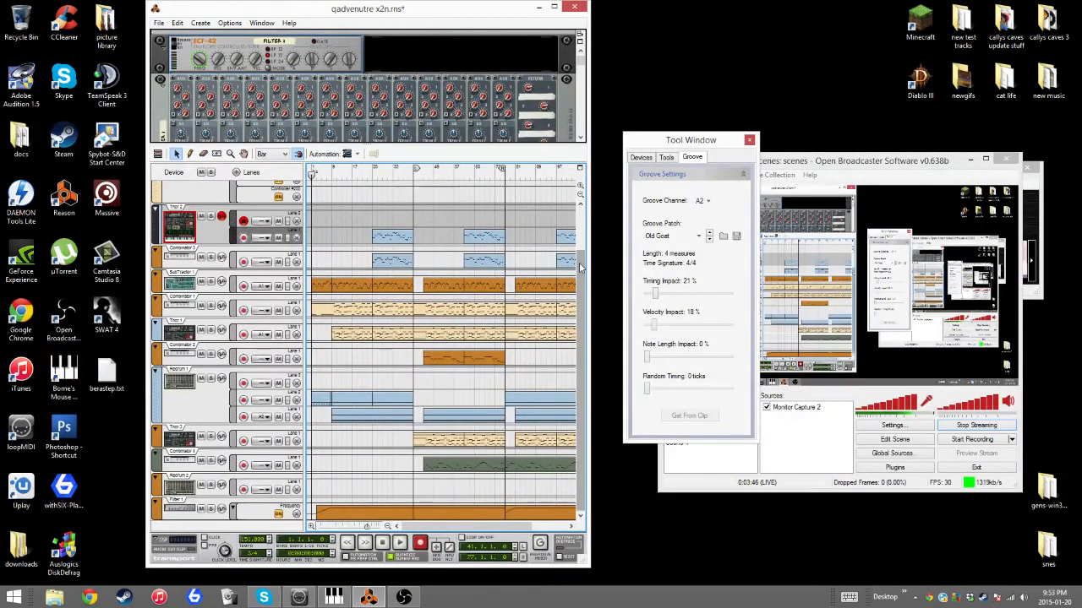
mouse_move(581, 267)
mouse_down()
mouse_move(588, 210)
mouse_move(589, 279)
mouse_up()
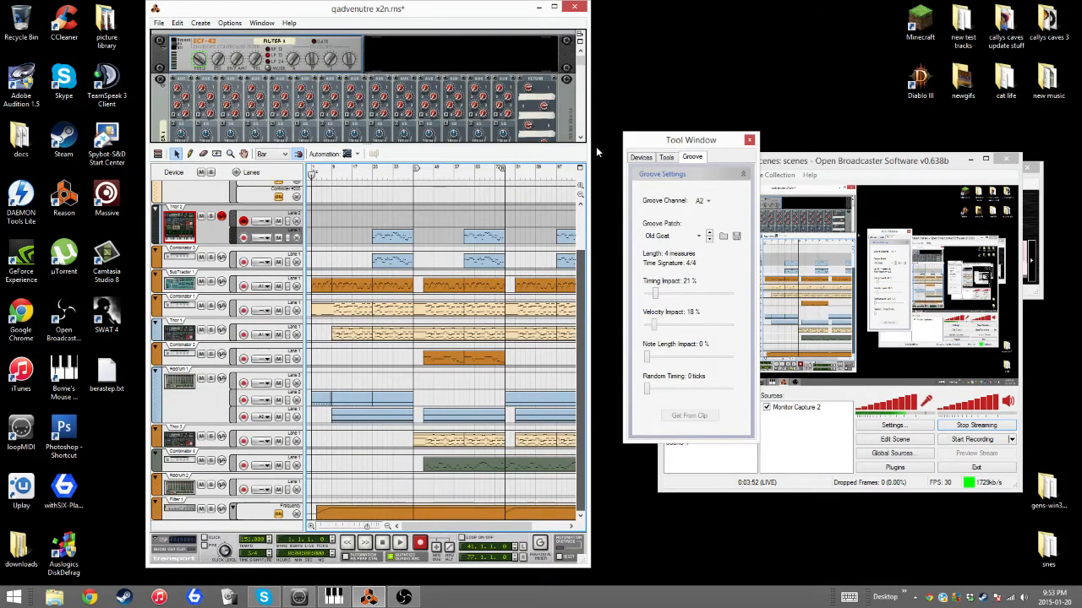
click(851, 167)
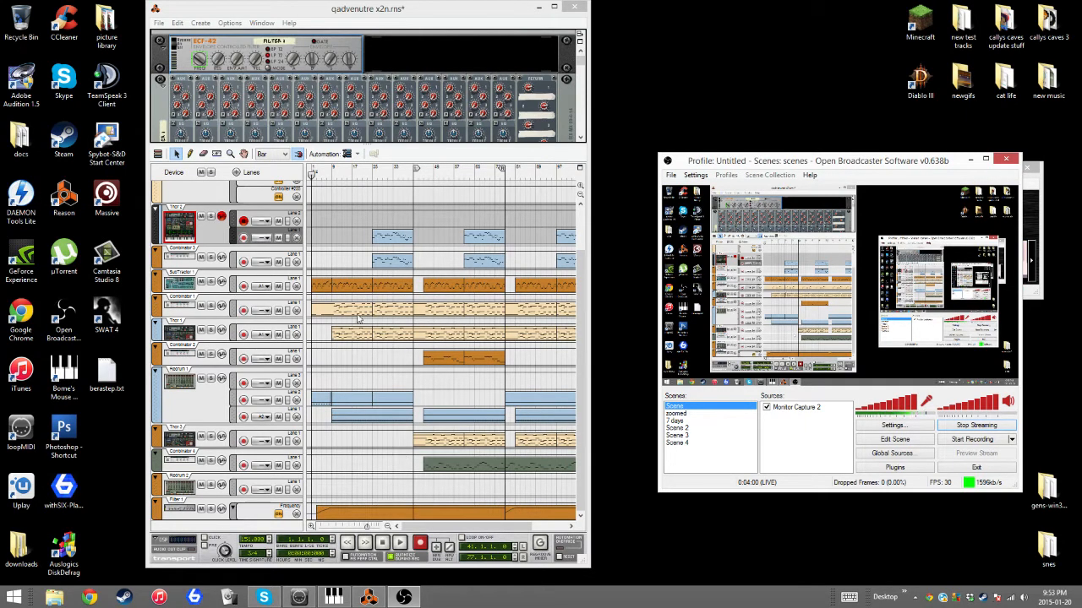
- Start playback and move the song position to the left loop locator at bar 41
click(415, 177)
click(414, 176)
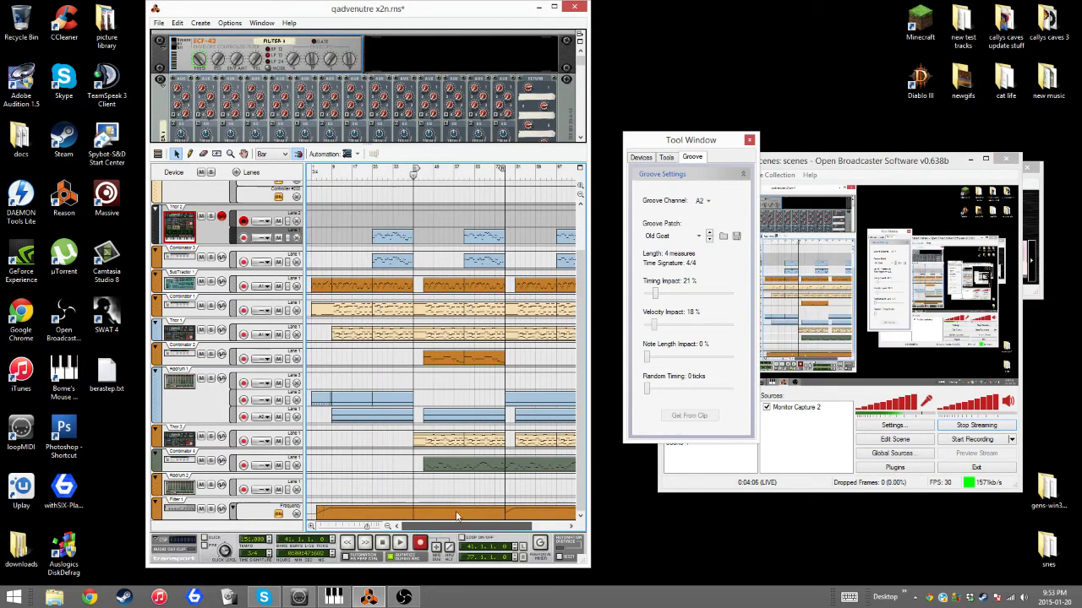
drag(457, 521, 478, 521)
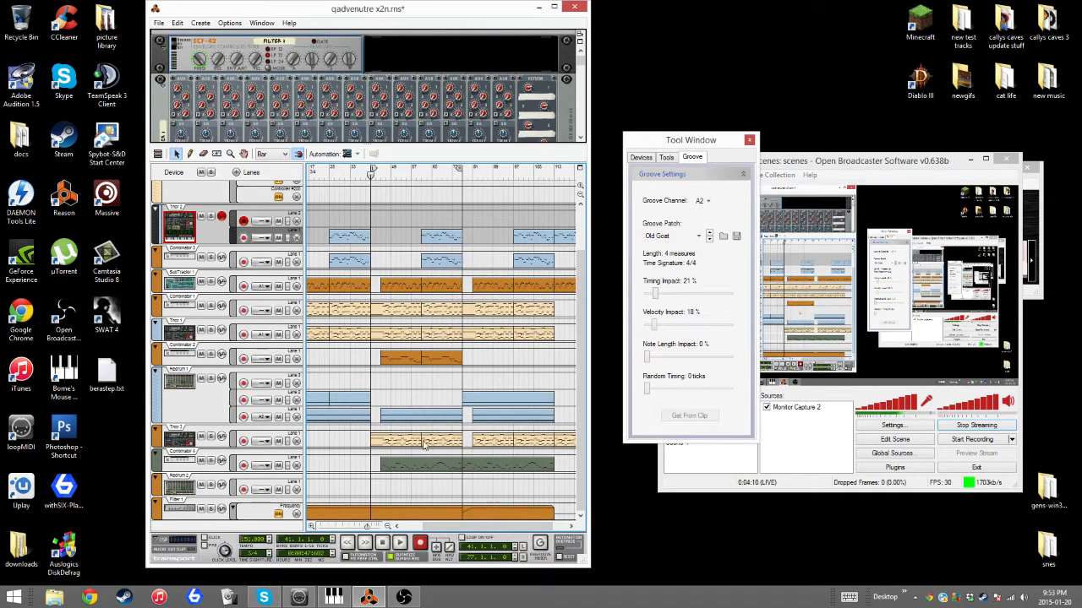
click(383, 544)
click(399, 543)
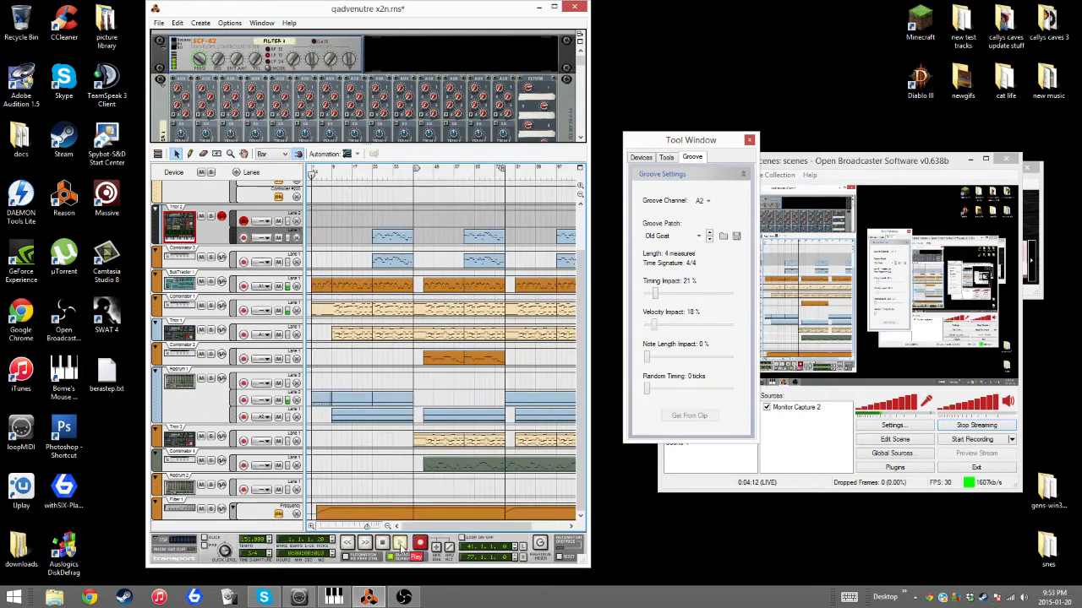
click(415, 175)
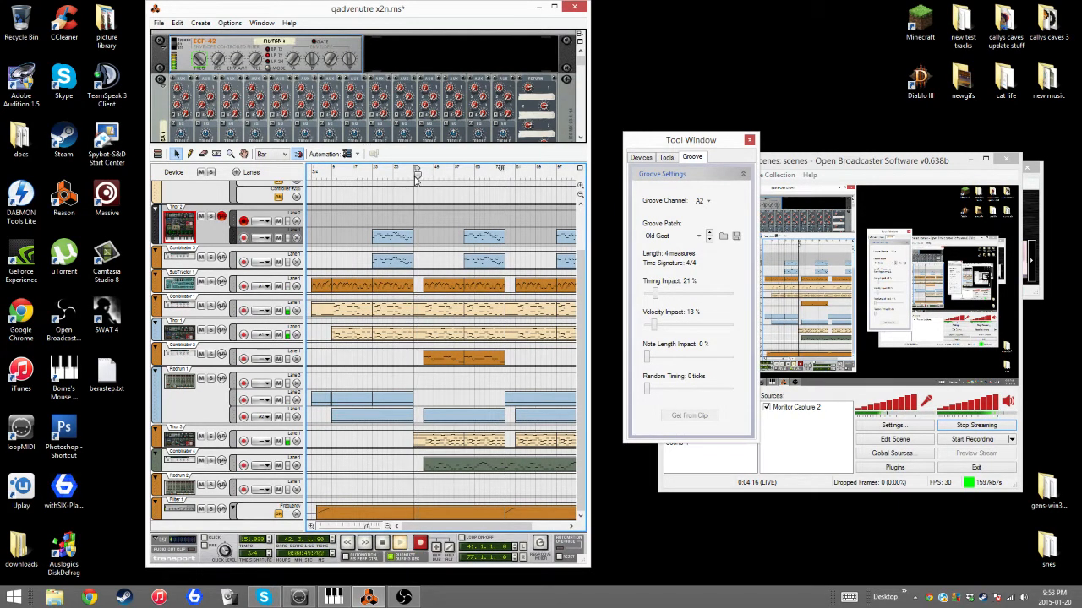
- Solo the Combinator 2 and Piano Ch2 tracks in turn, enlarging the rack area above the sequencer
click(211, 355)
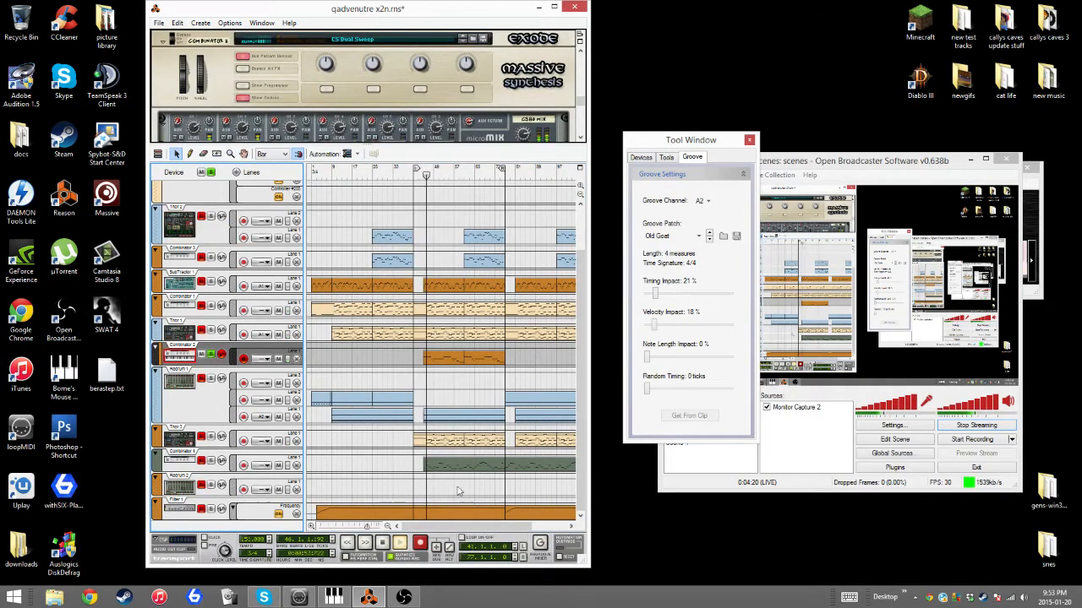
drag(467, 527, 507, 528)
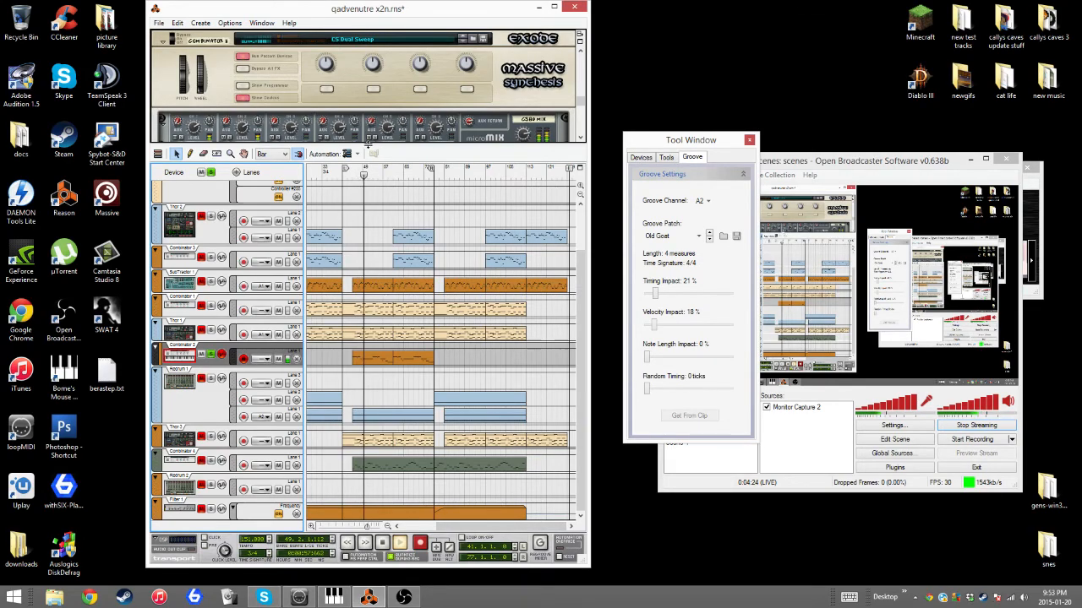
drag(374, 144, 387, 378)
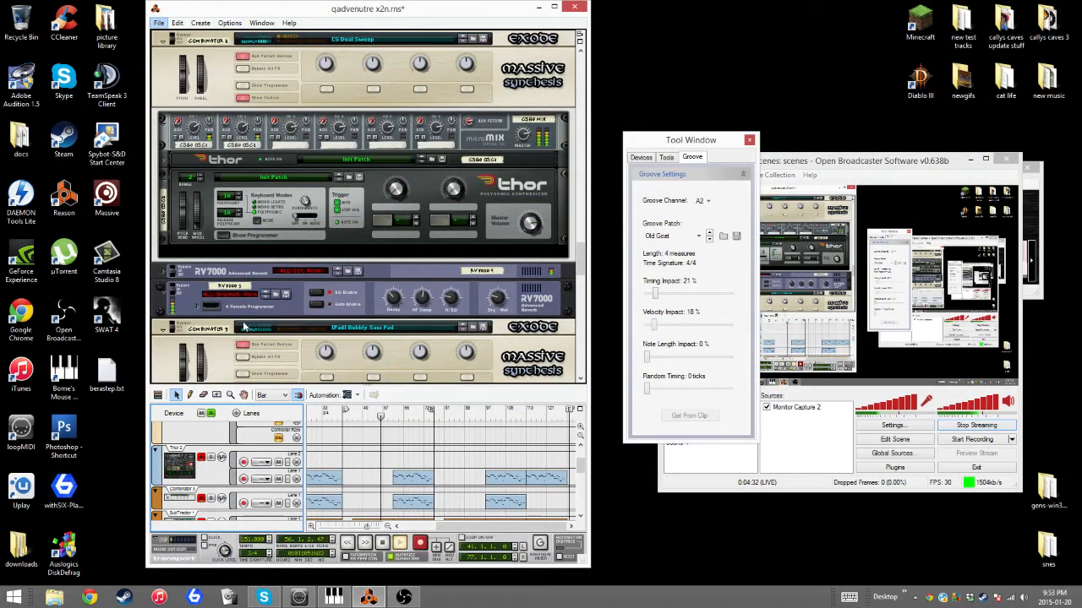
click(211, 437)
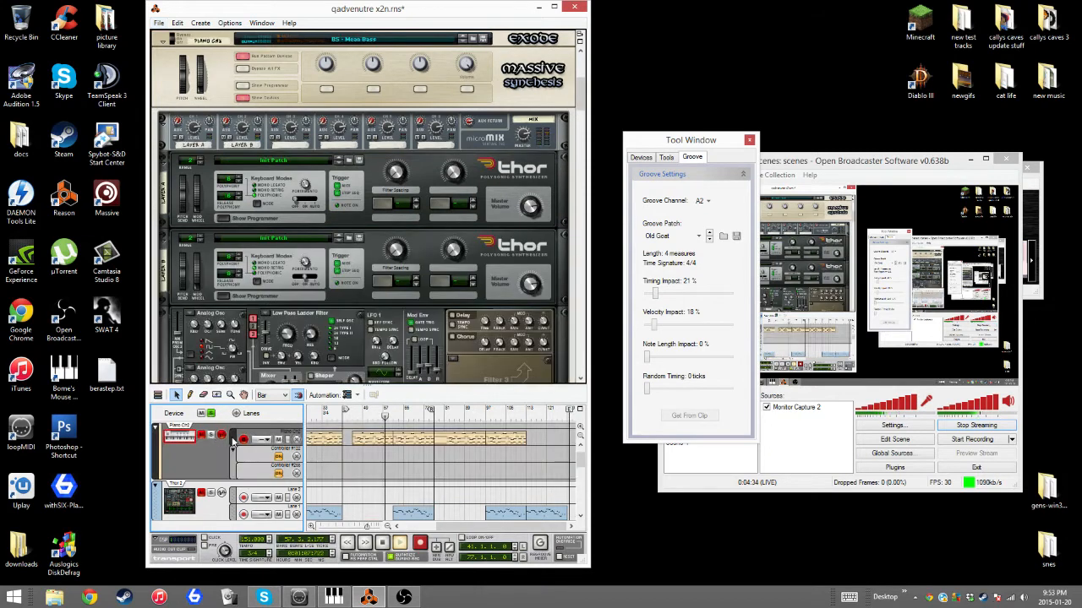
- Open the Combinator 2 clip for editing and set the CSBO OSC2 channel level on its microMIX to 102
scroll(225, 495, down, 5)
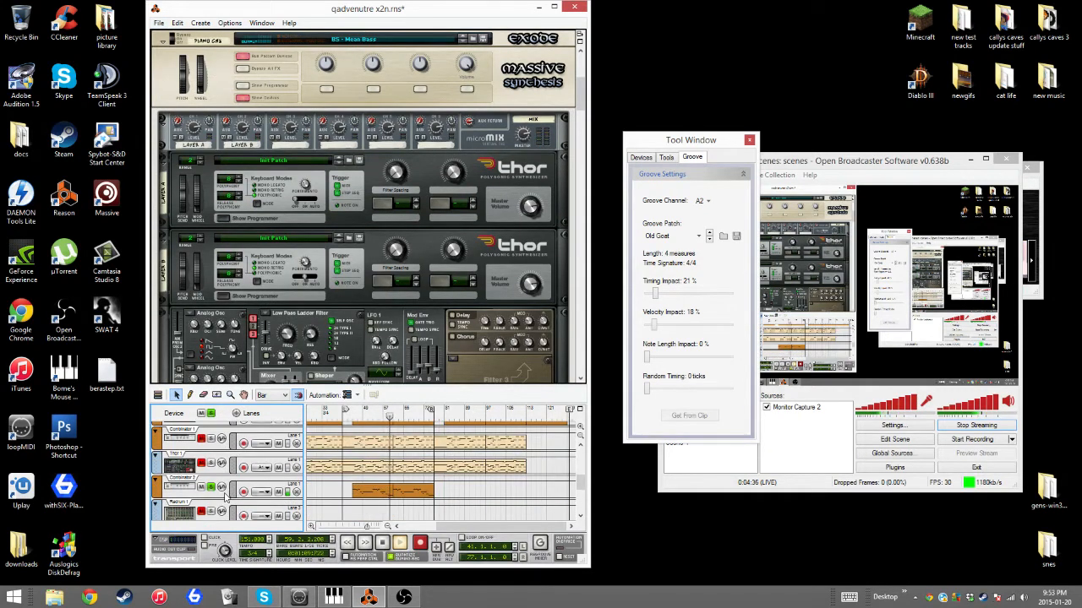
click(211, 497)
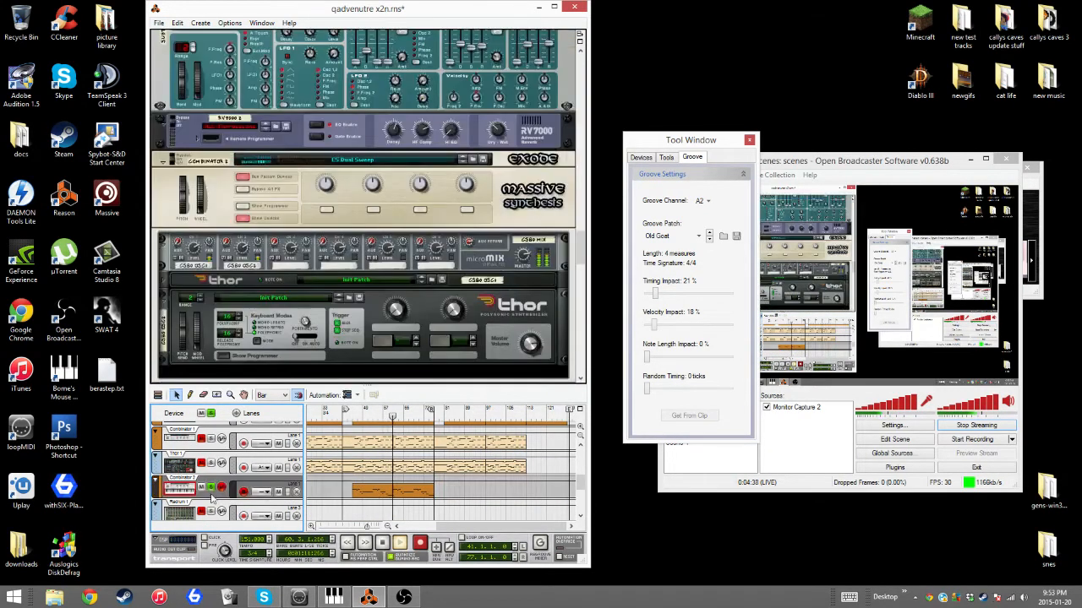
double_click(375, 492)
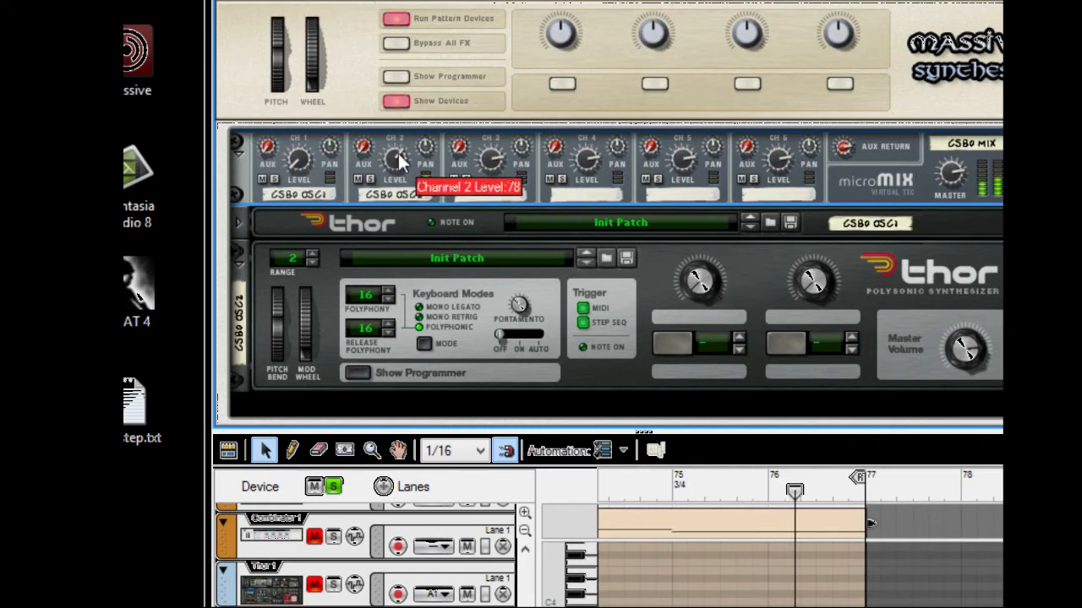
drag(399, 162, 400, 152)
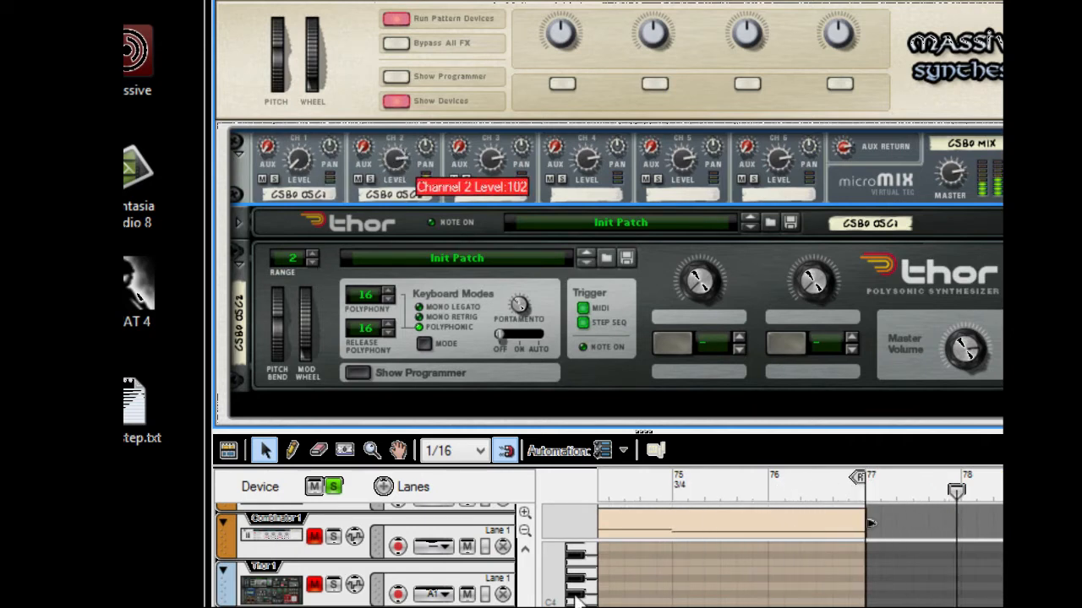
- Return to the arrangement view, play from near bar 45, and move the left loop locator to bar 45
click(228, 451)
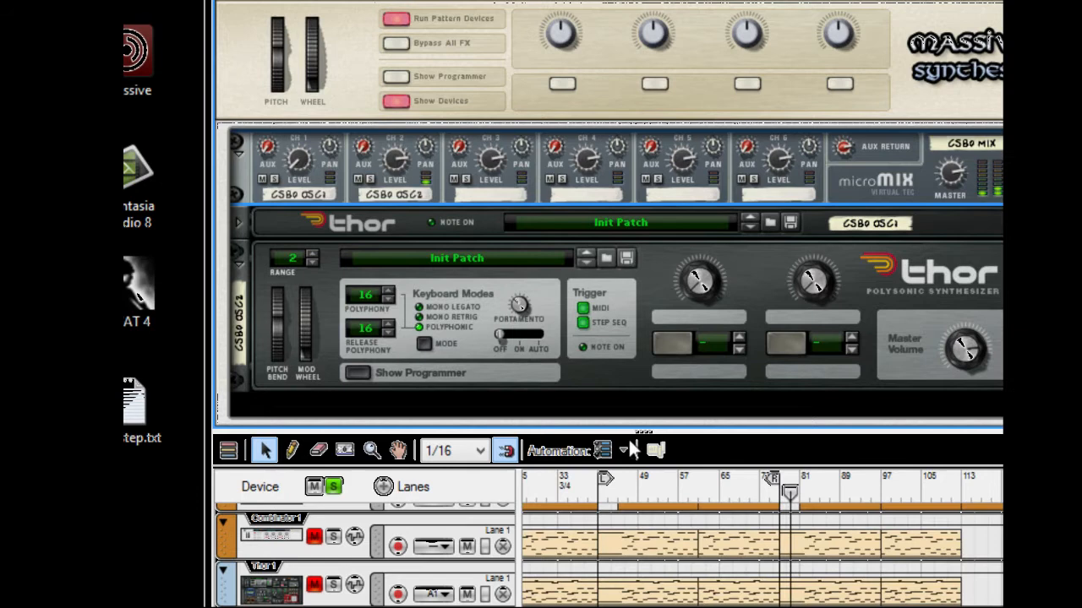
click(621, 490)
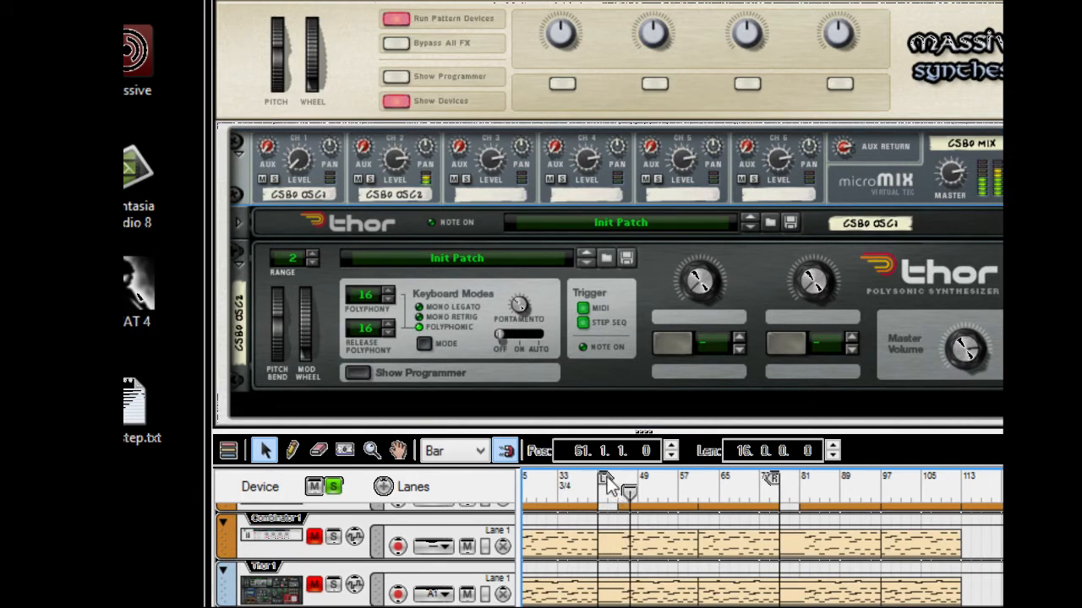
drag(607, 479, 629, 478)
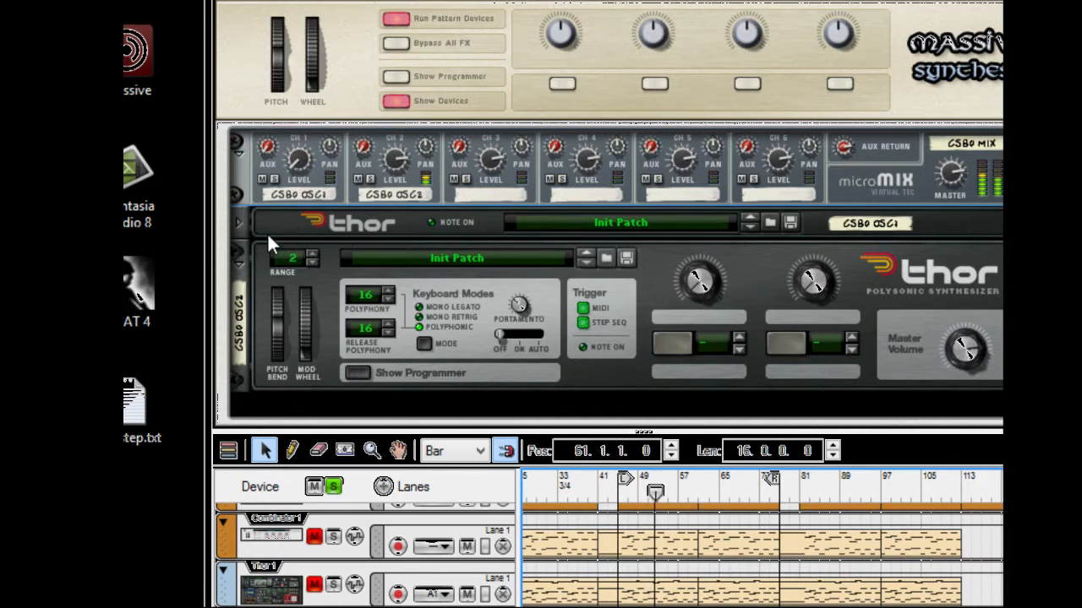
- Inspect the programmers of the CSBO OSC1 and CSBO OSC2 Thor synths, trying the Amp Env release of CSBO OSC2
click(243, 220)
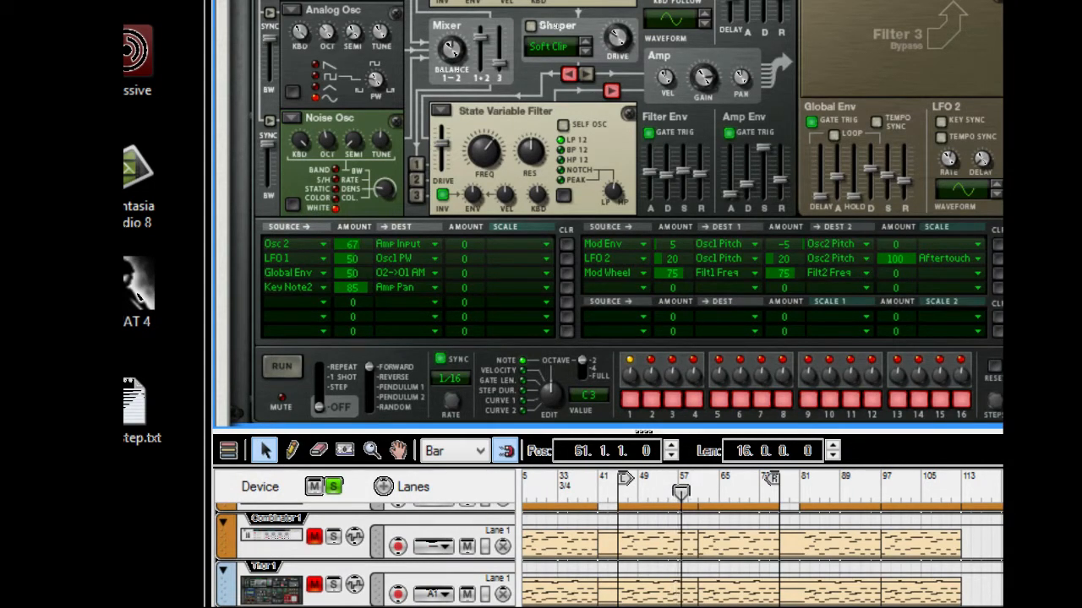
click(242, 2)
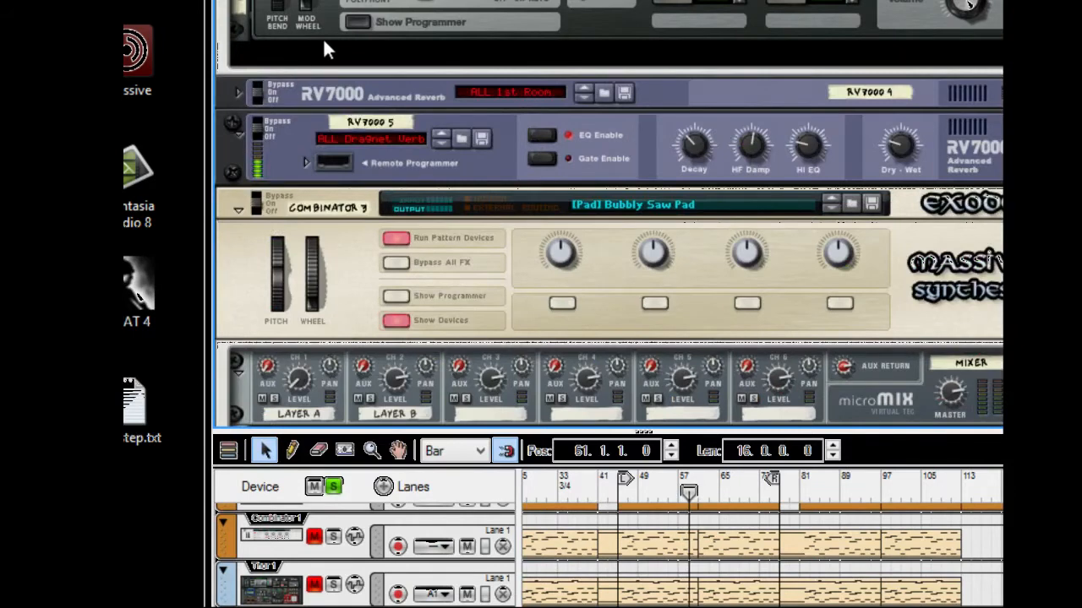
click(358, 17)
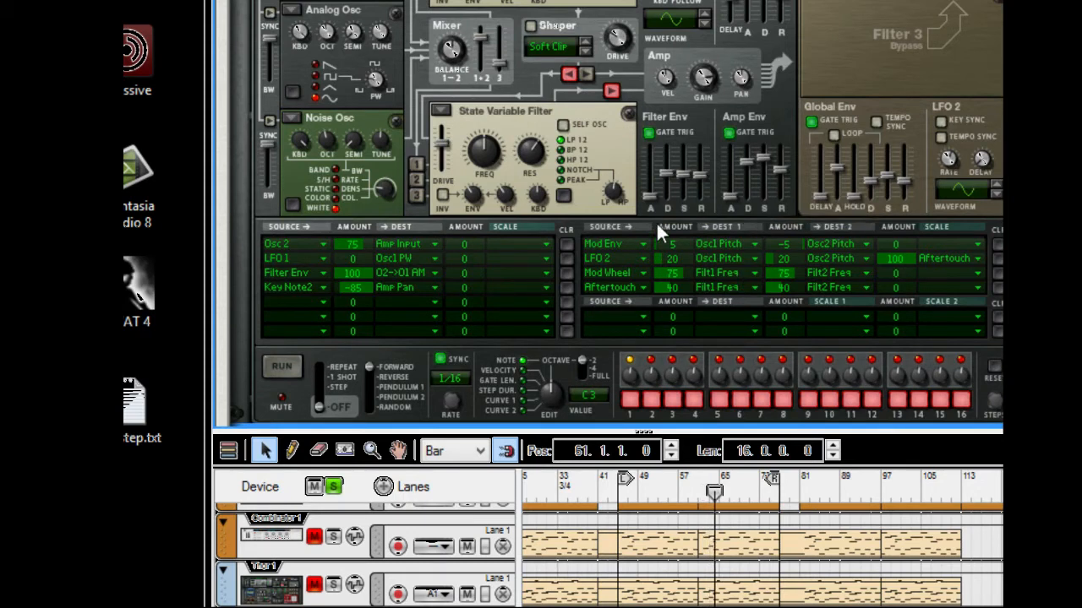
drag(784, 184, 782, 180)
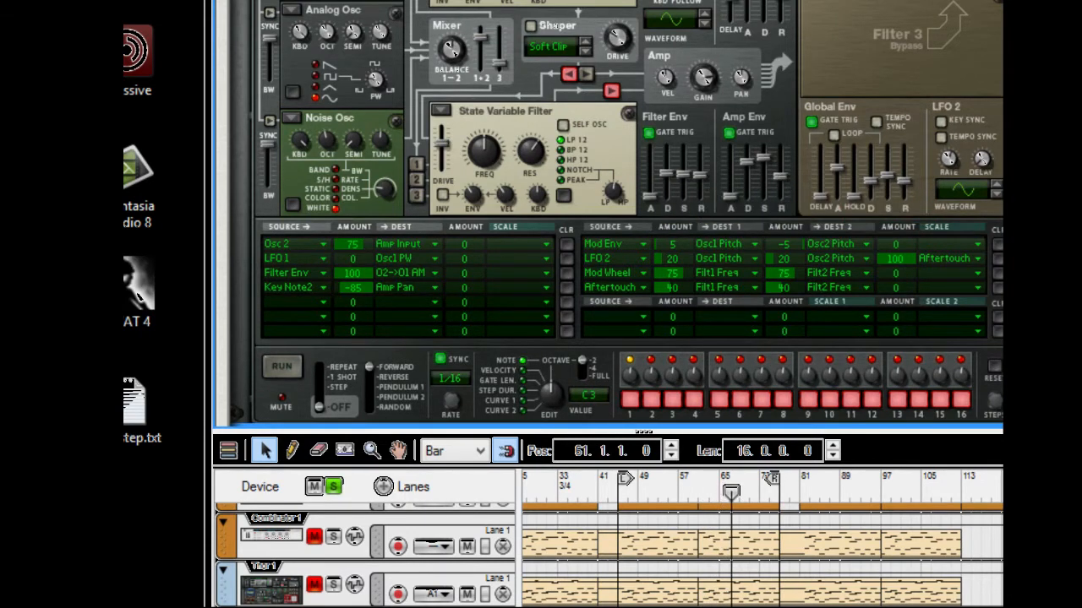
- In the CSBO OSC1 Thor, raise the Amp Env decay and lower its release to the minimum, briefly trying the Filter Env attack
scroll(608, 212, up, 15)
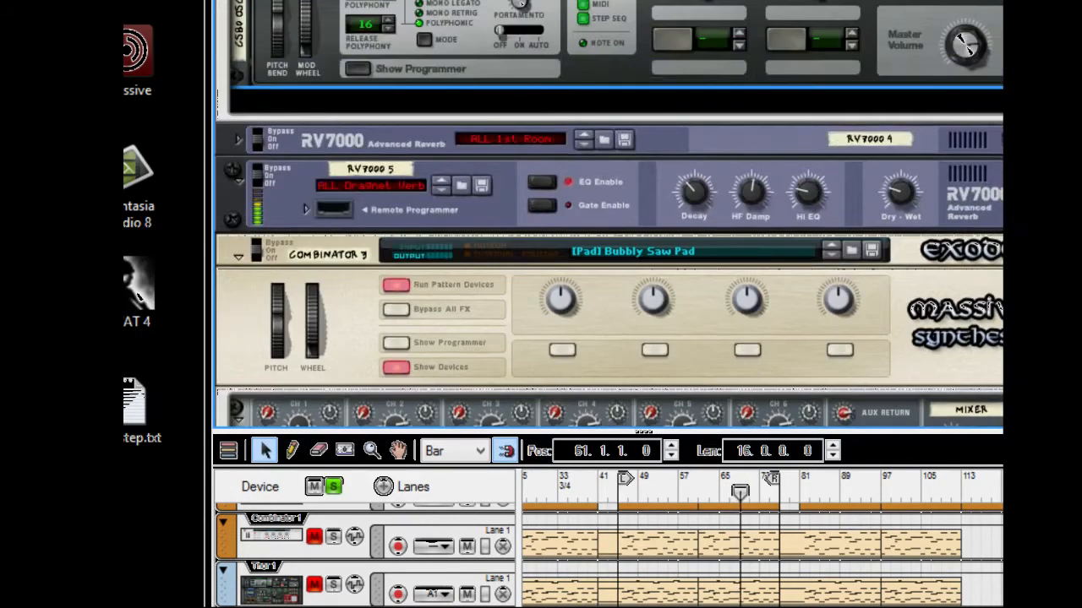
scroll(397, 115, up, 3)
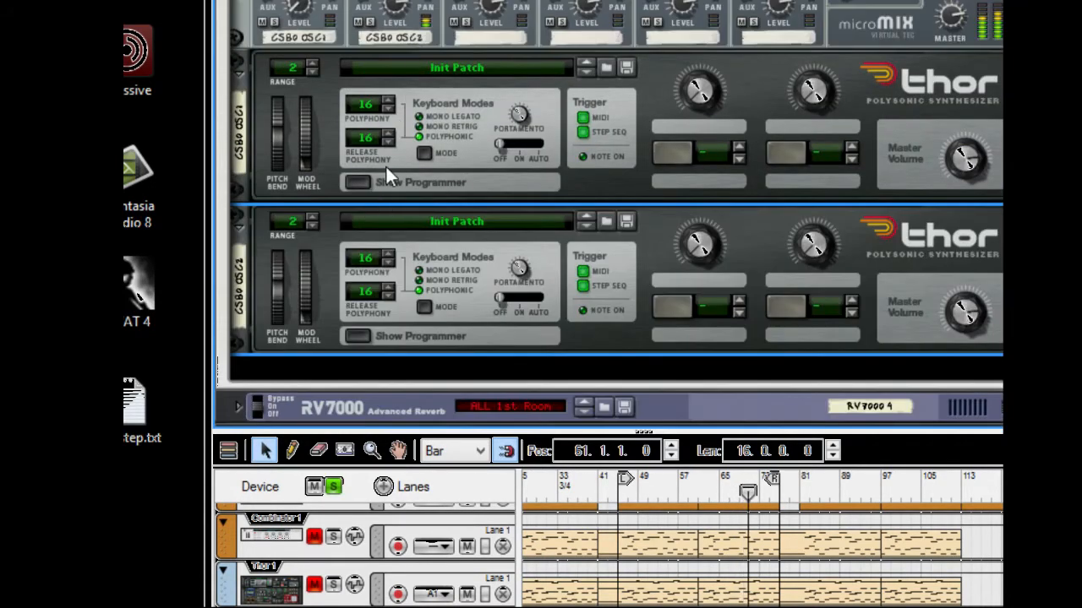
click(358, 182)
scroll(602, 191, up, 3)
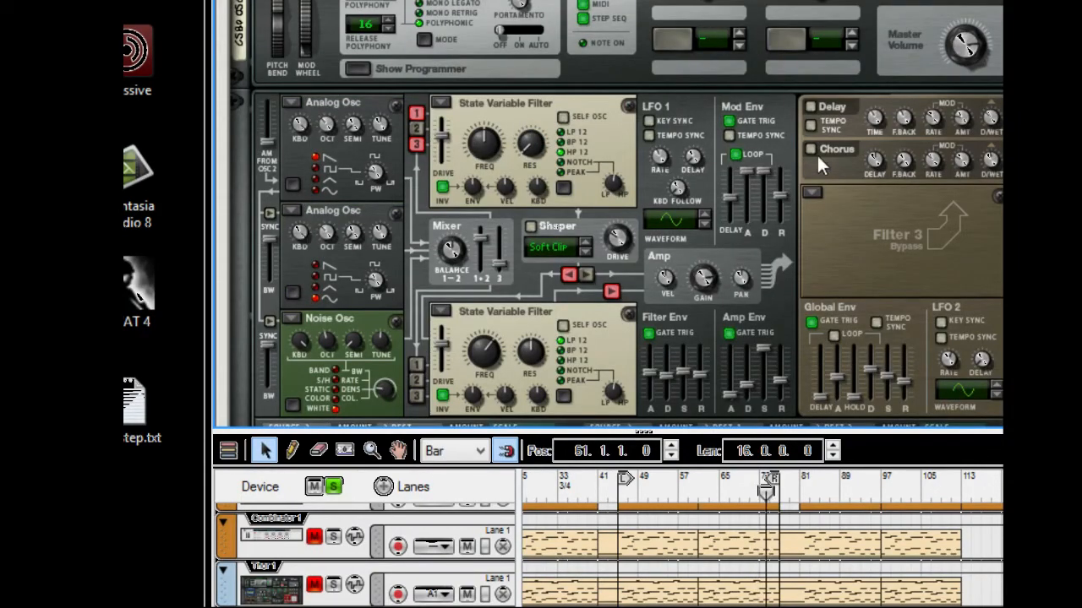
scroll(767, 220, down, 2)
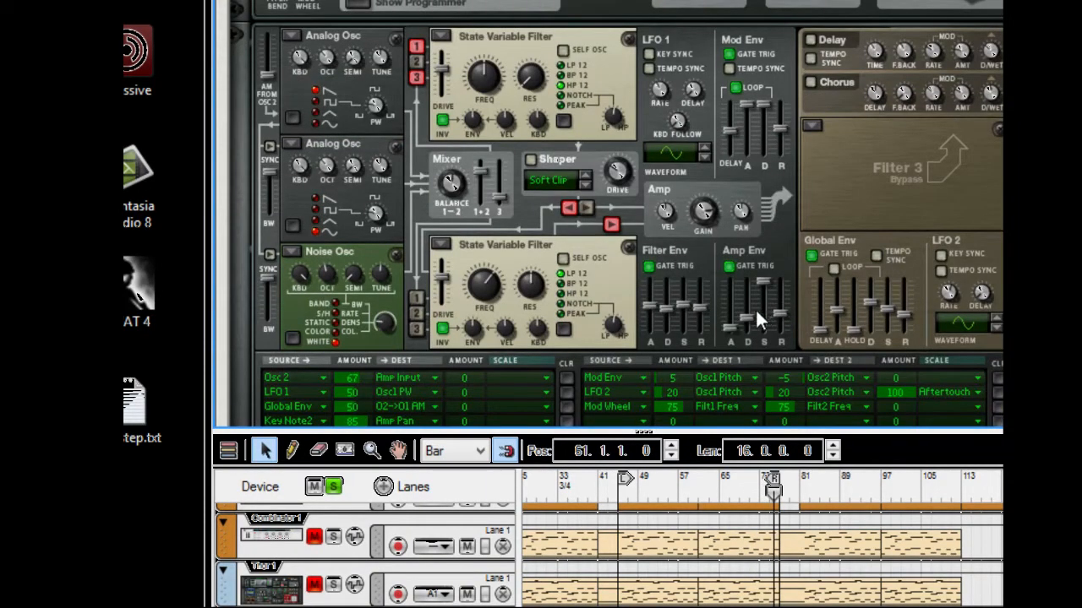
mouse_move(755, 309)
mouse_down()
mouse_move(751, 295)
mouse_move(751, 317)
mouse_up()
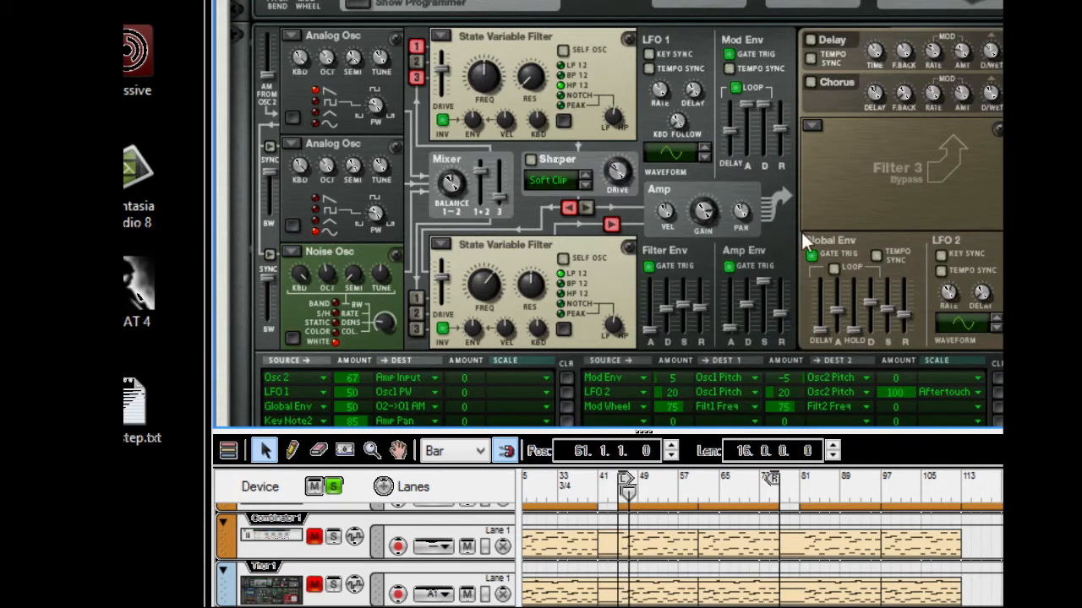
drag(648, 329, 652, 310)
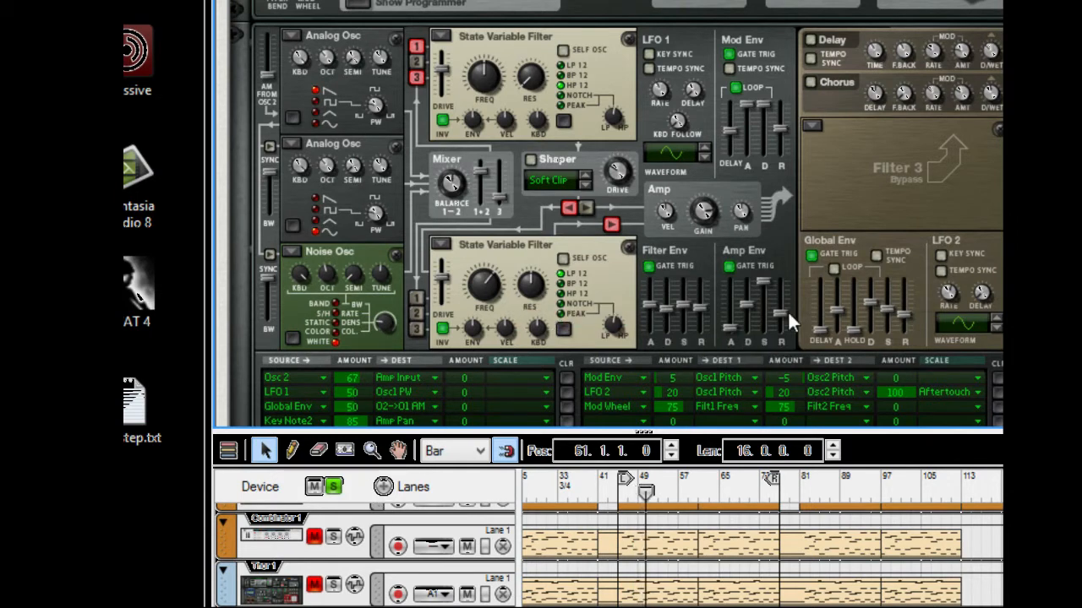
drag(784, 318, 784, 353)
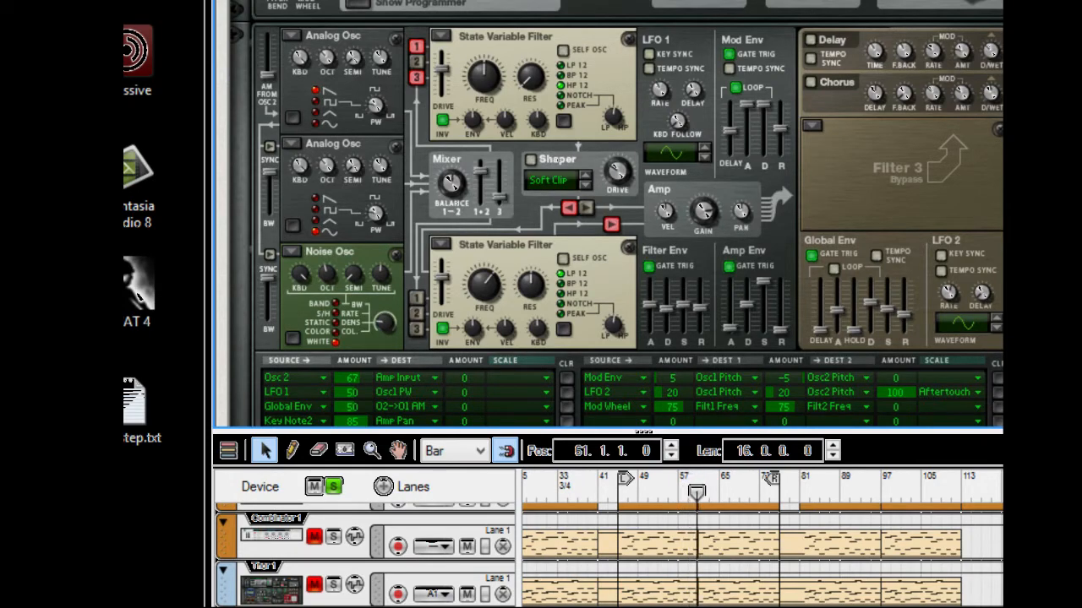
- Try a Dry/Wet of 117 on the RV7000 5 reverb below the Thor synths and bring it down to 0
scroll(453, 228, down, 5)
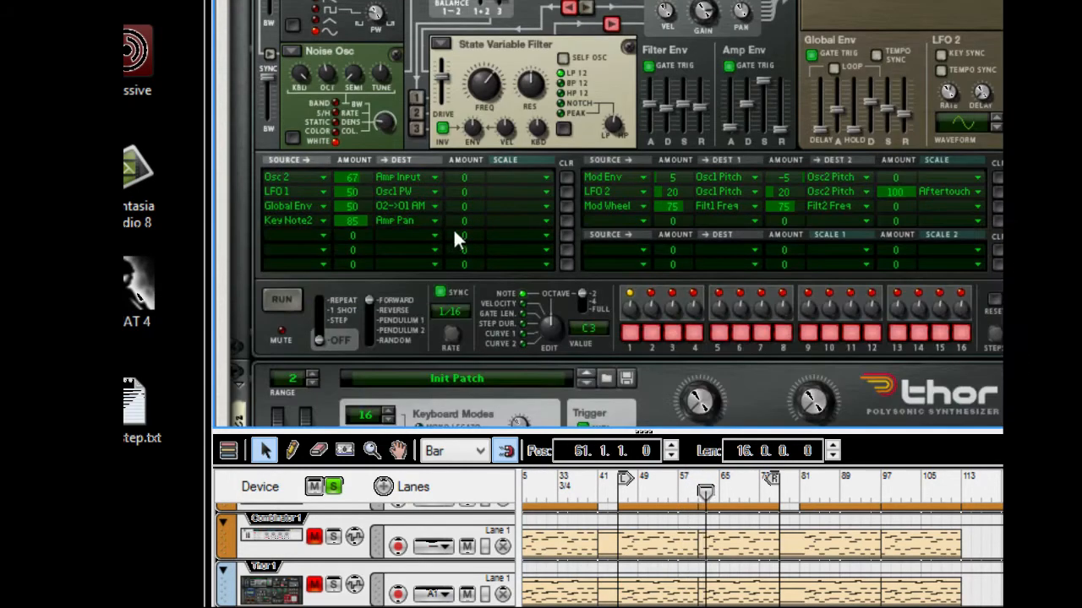
scroll(465, 239, down, 3)
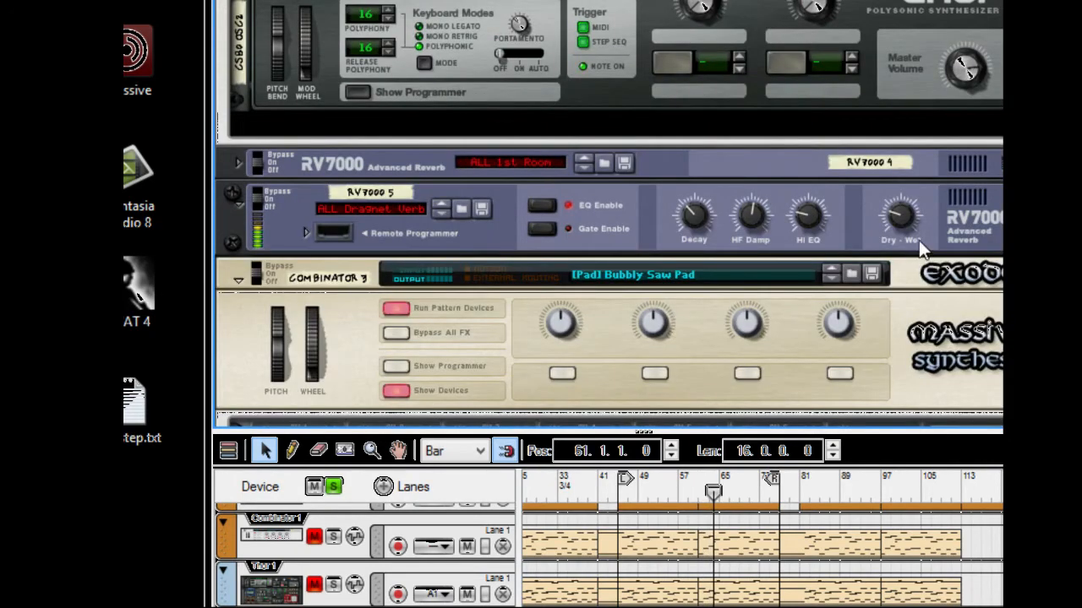
click(915, 211)
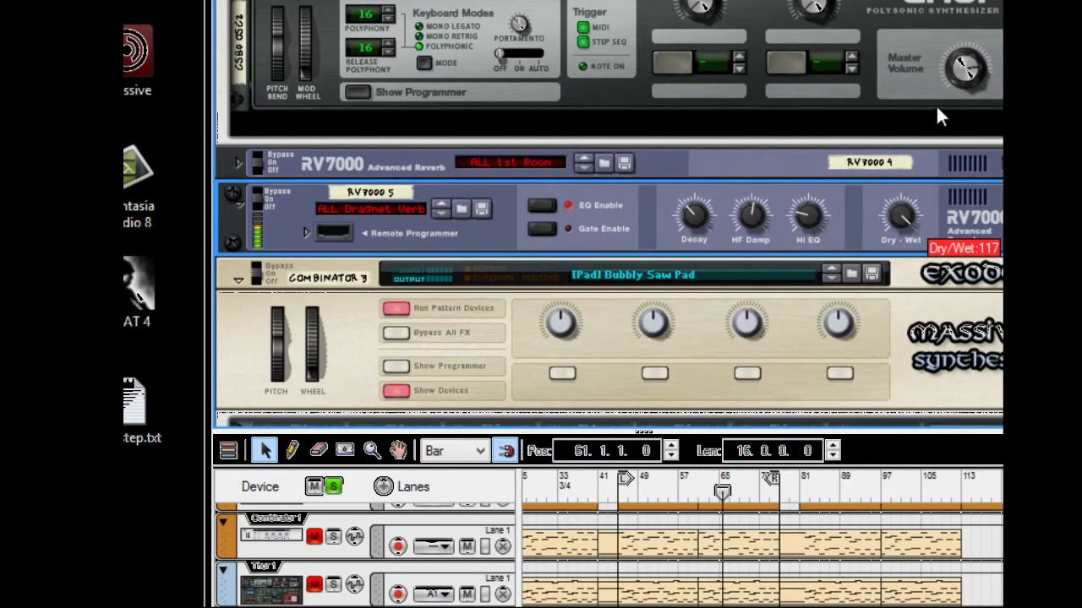
drag(935, 104, 885, 316)
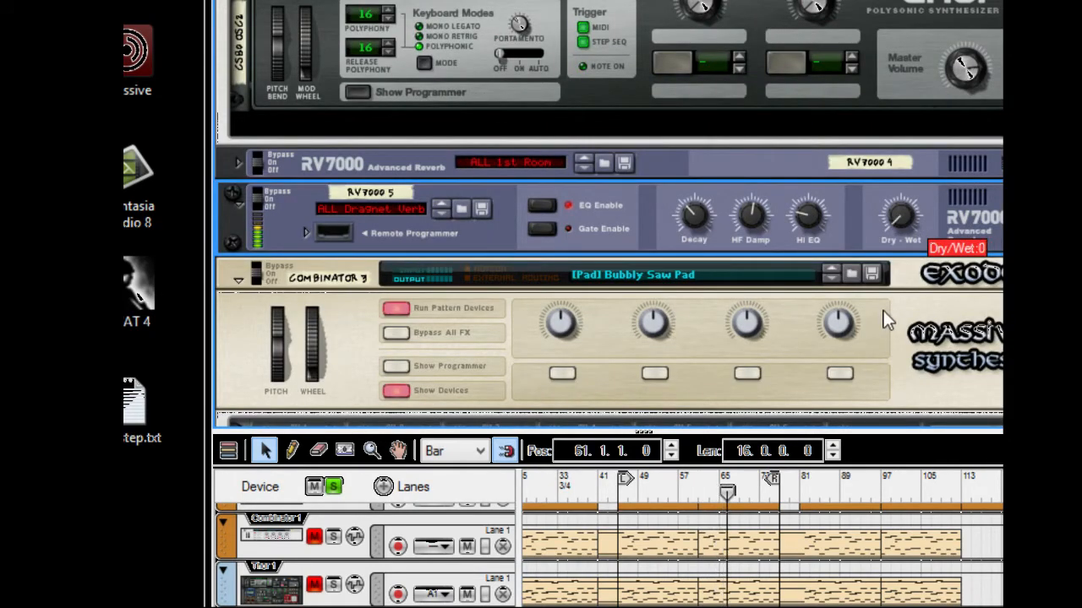
- Unfold the RV7000 4 reverb, adjust its Dry/Wet amount, and fold the device again
click(252, 166)
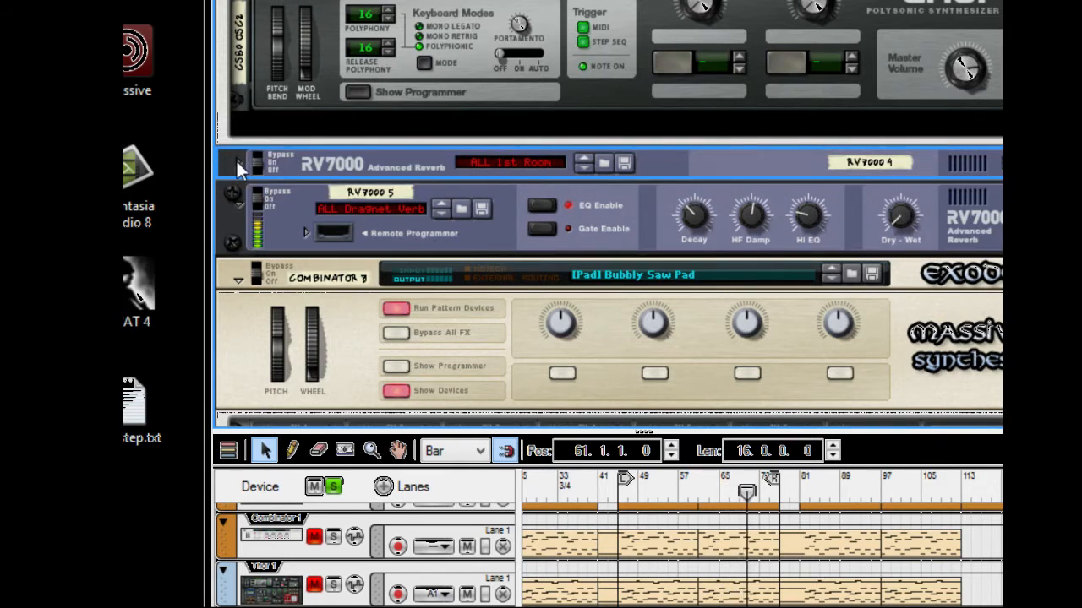
click(239, 168)
drag(906, 180, 909, 153)
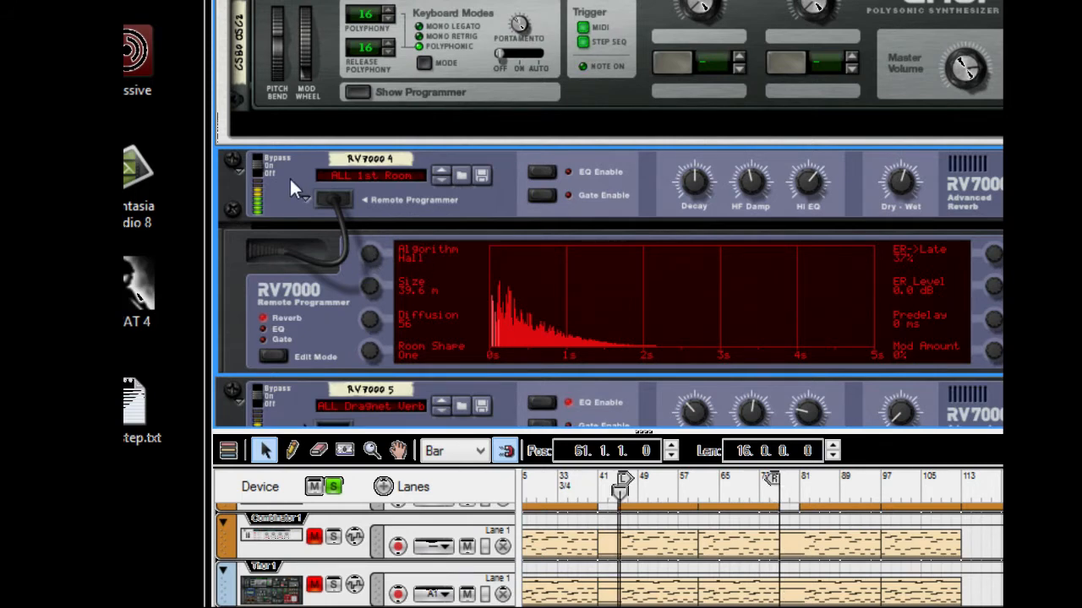
click(233, 170)
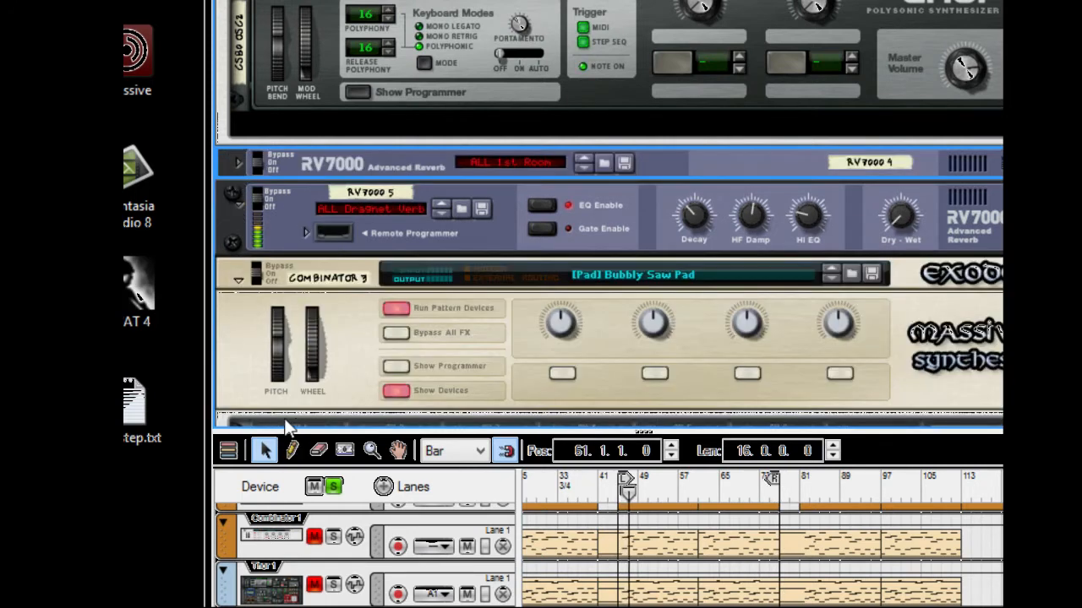
- Unsolo Combinator 2 to hear the full mix, set the RV7000 5 Dry/Wet to 17, and solo the track again
click(359, 597)
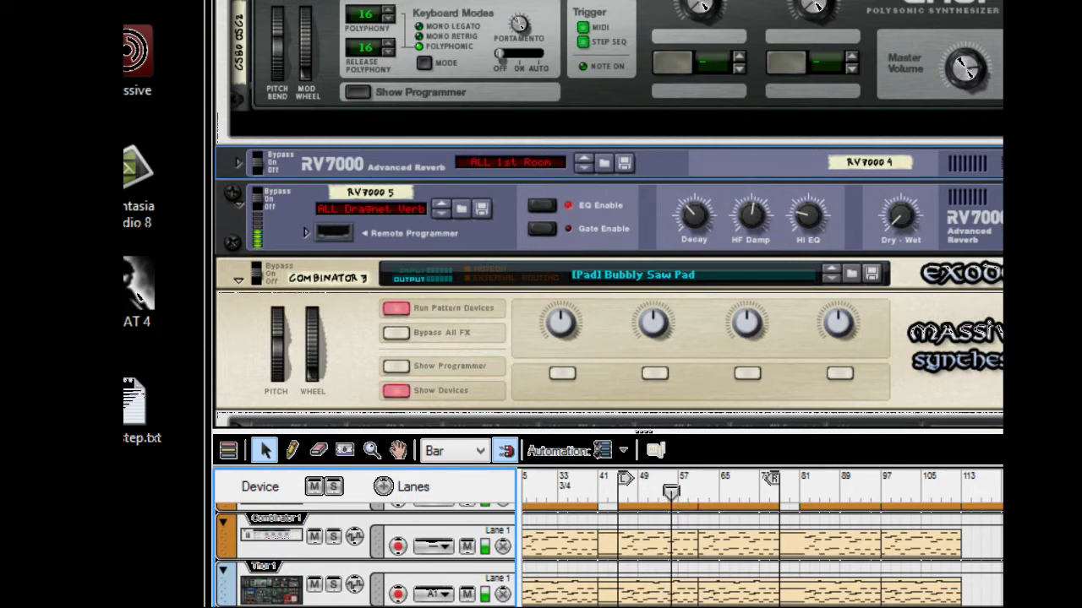
click(906, 192)
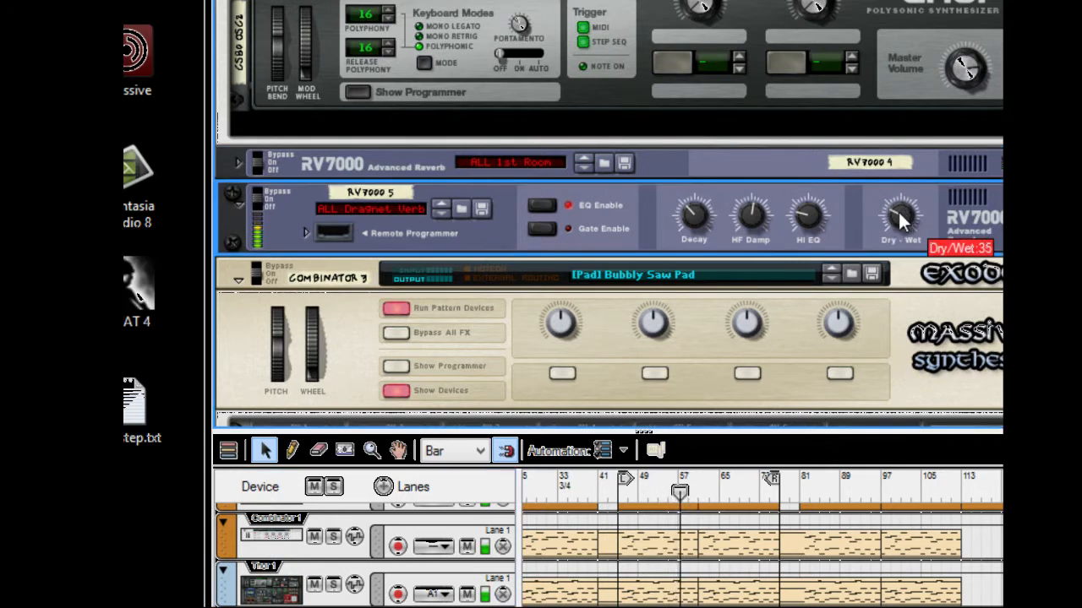
drag(895, 212, 895, 253)
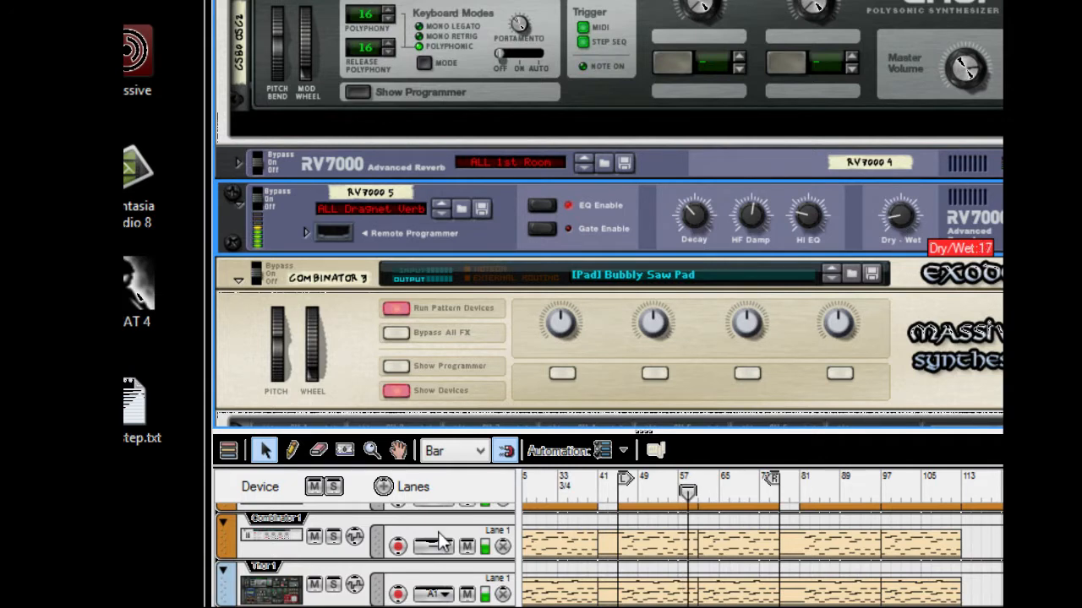
click(333, 607)
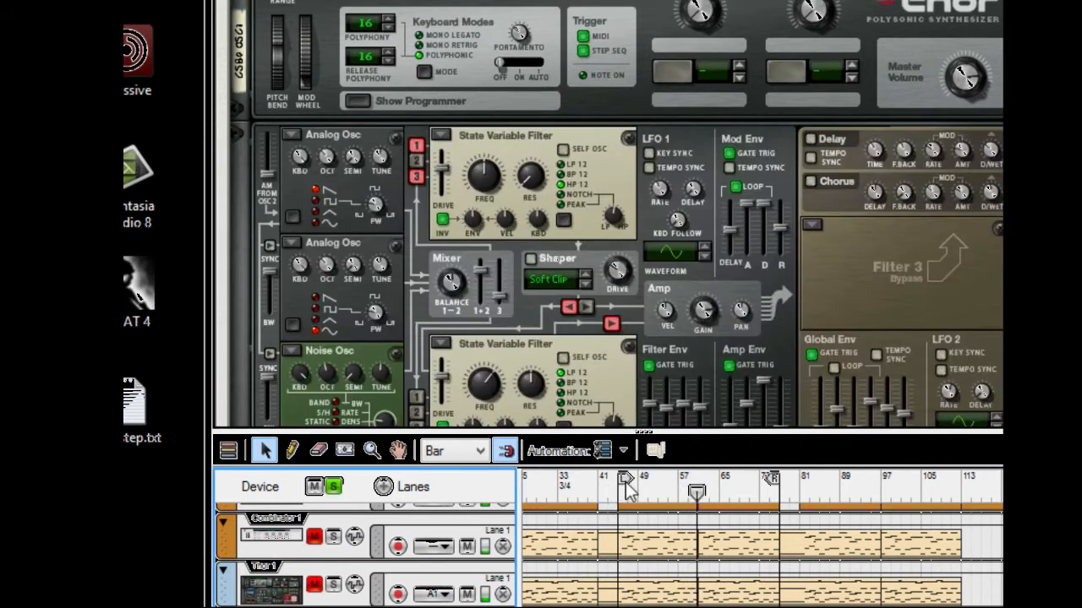
- Load the ALL DarkStrsHall patch on RV7000 5 and set its ER Level to -6.9 dB and Predelay to 0 ms
scroll(558, 258, up, 10)
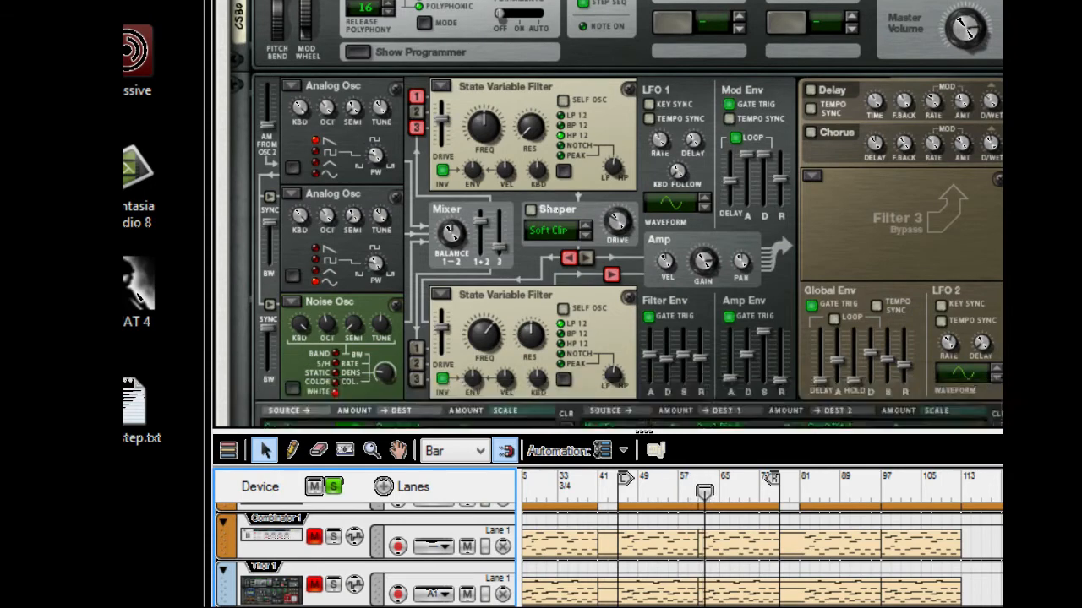
scroll(930, 127, up, 3)
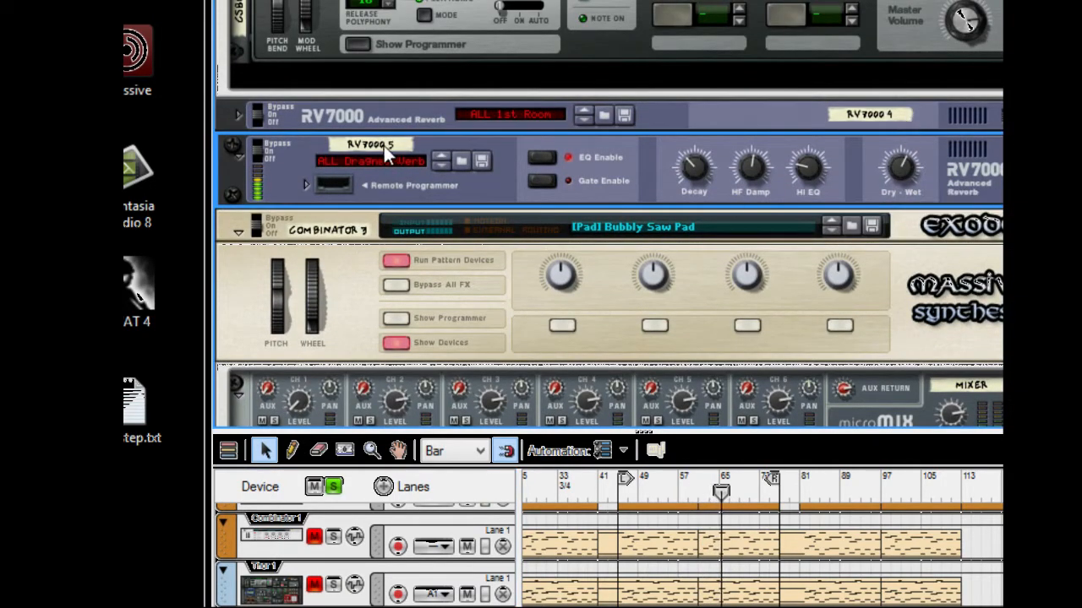
click(440, 167)
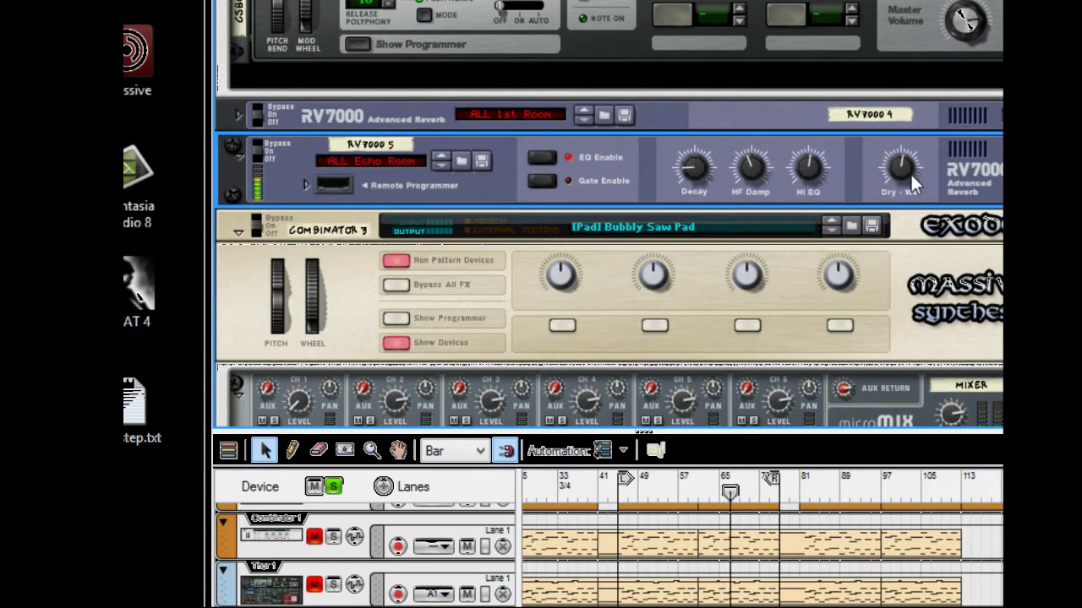
click(440, 156)
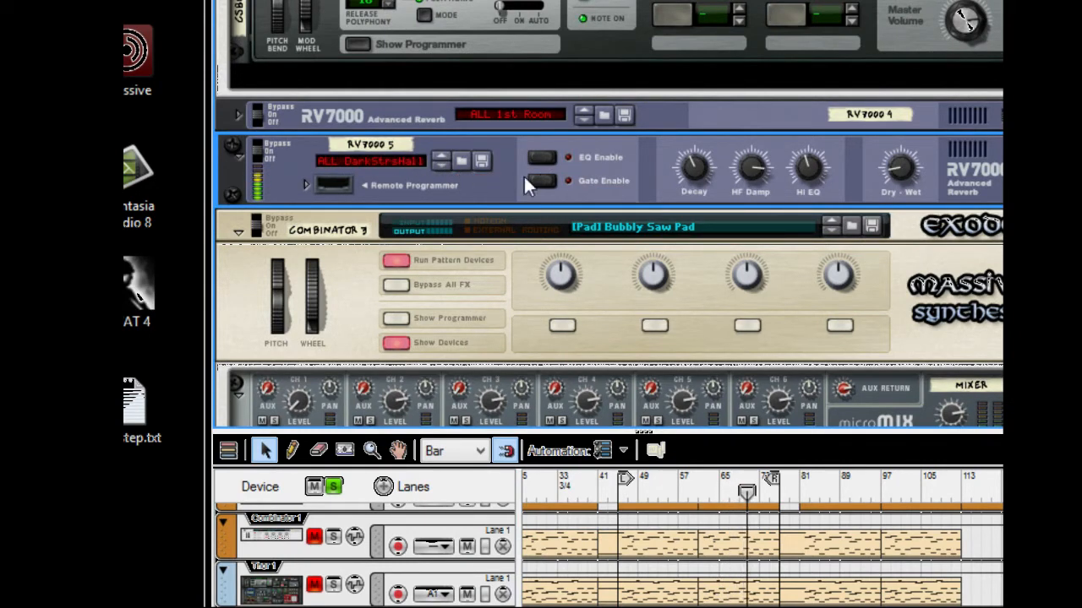
click(305, 186)
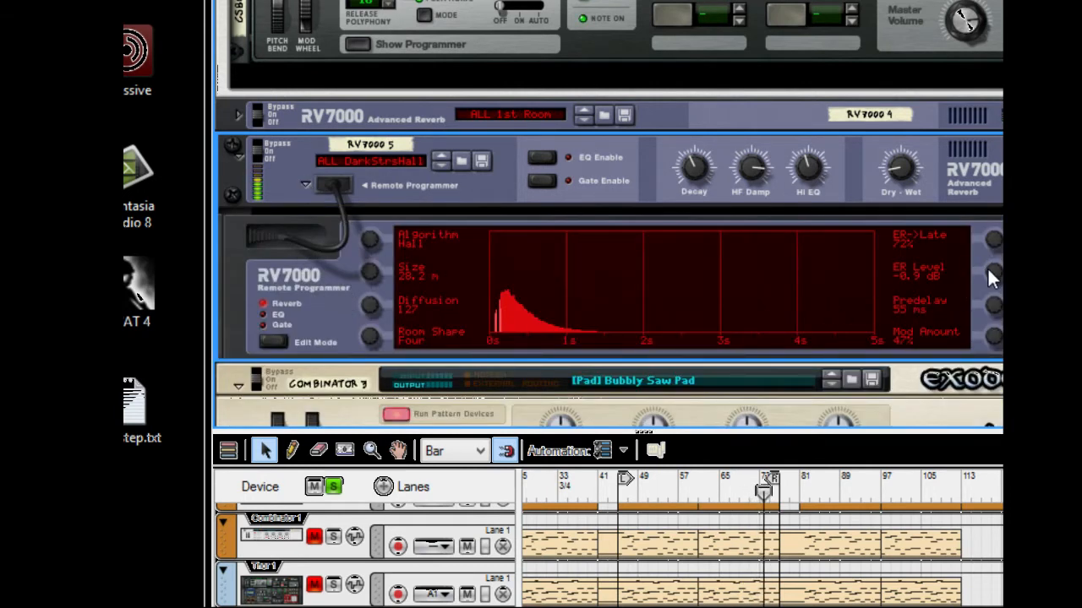
drag(988, 312, 983, 374)
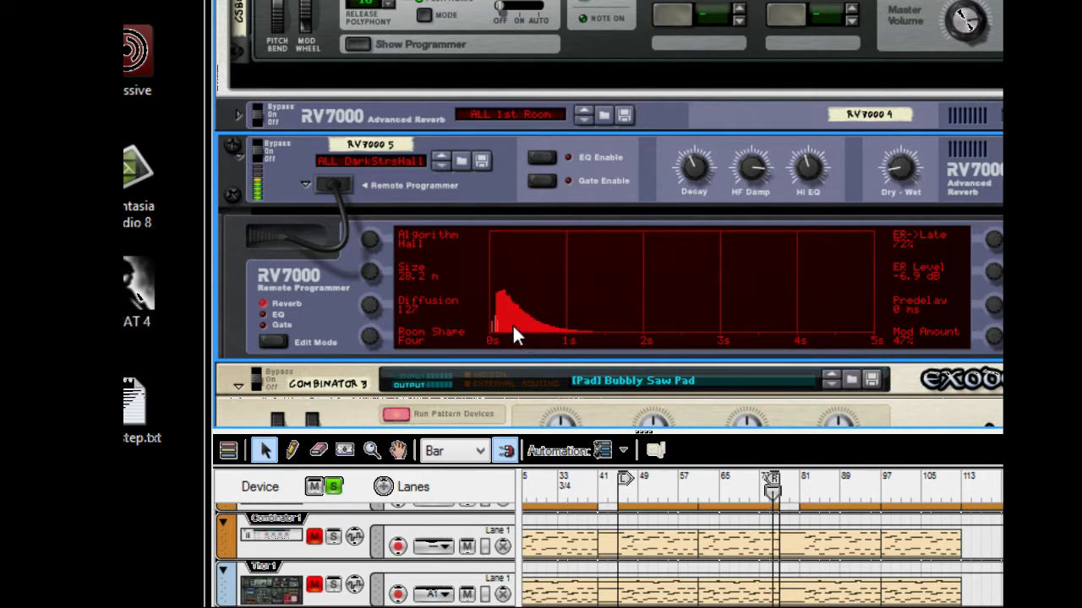
- Fold the RV7000 5 remote programmer, unsolo all tracks for the full mix, and bring the main mixer into view
click(308, 185)
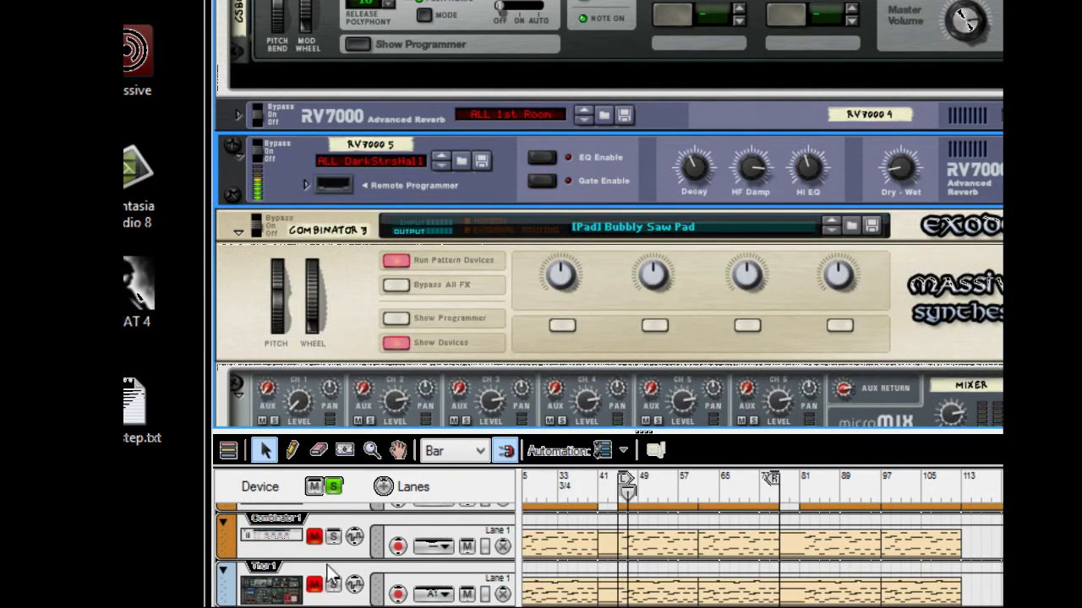
click(336, 487)
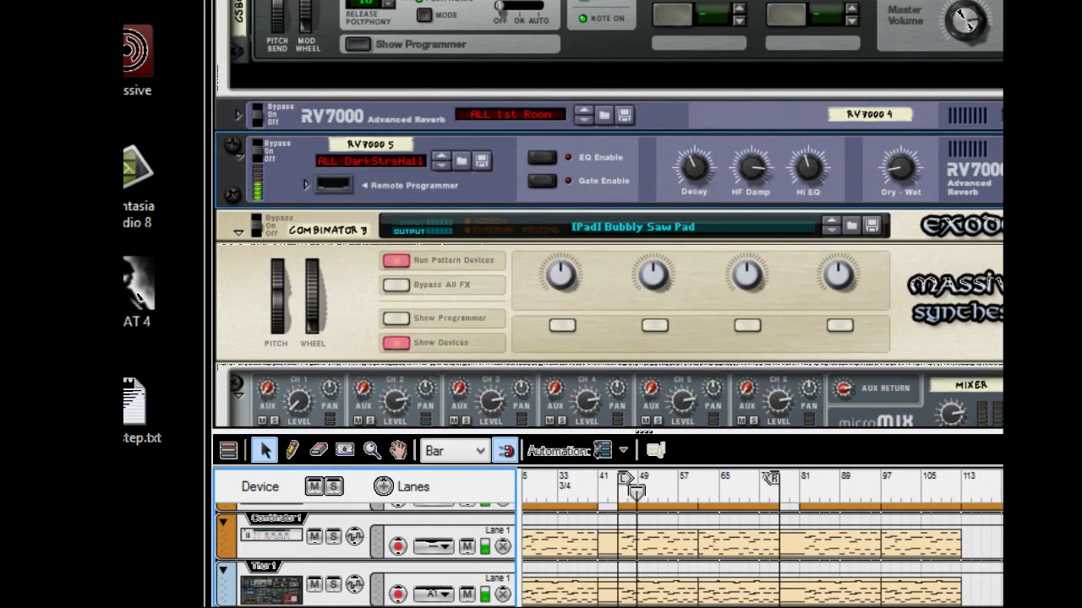
scroll(608, 217, up, 10)
scroll(608, 216, down, 2)
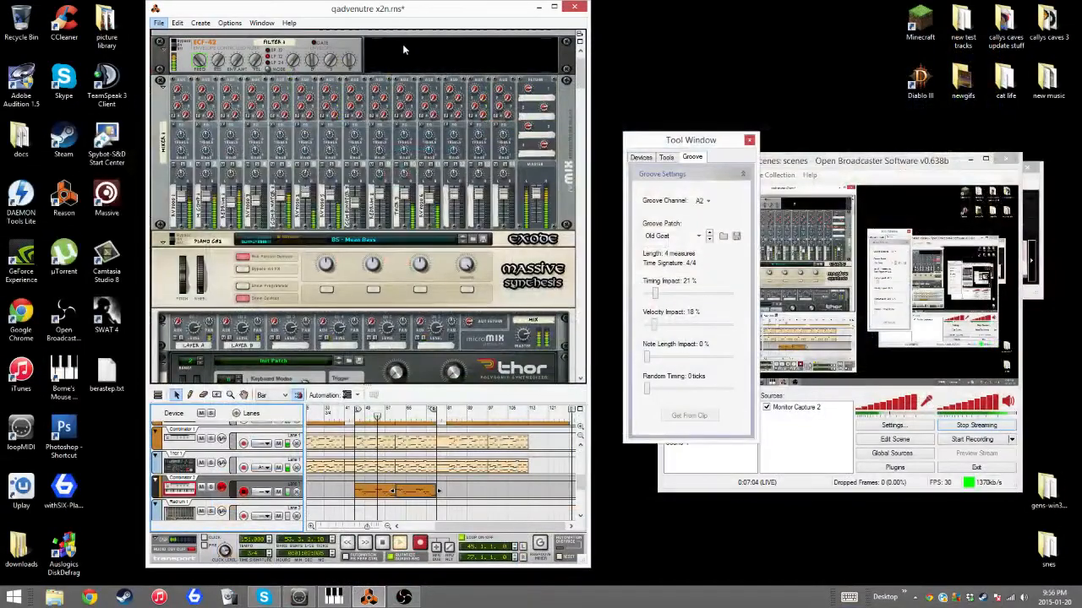
- Reposition the song and Tool windows beside each other and minimize Open Broadcaster Software
drag(437, 9, 474, 8)
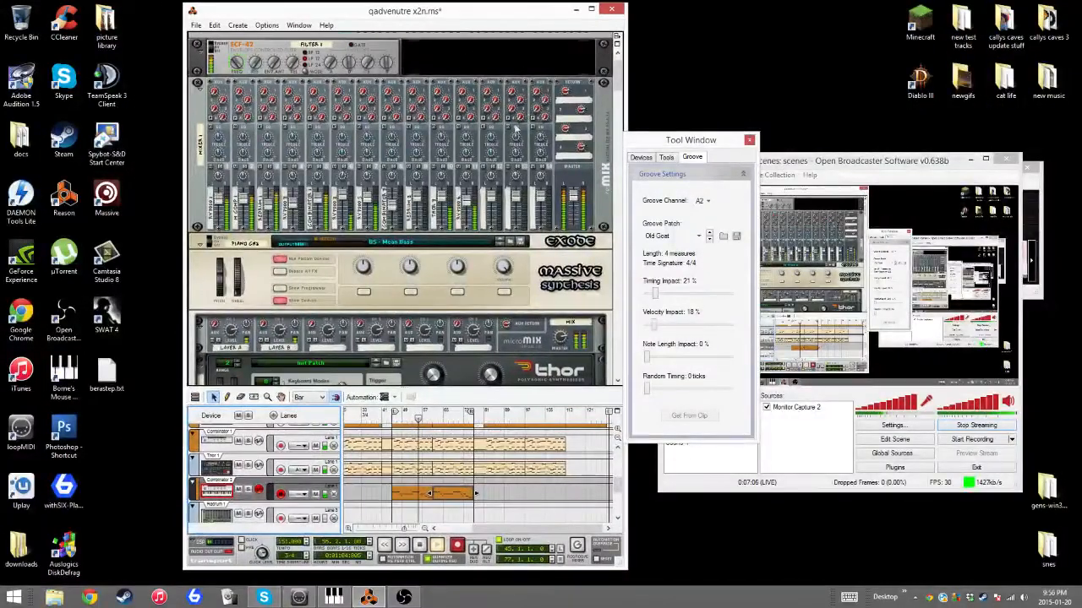
click(466, 166)
click(466, 166)
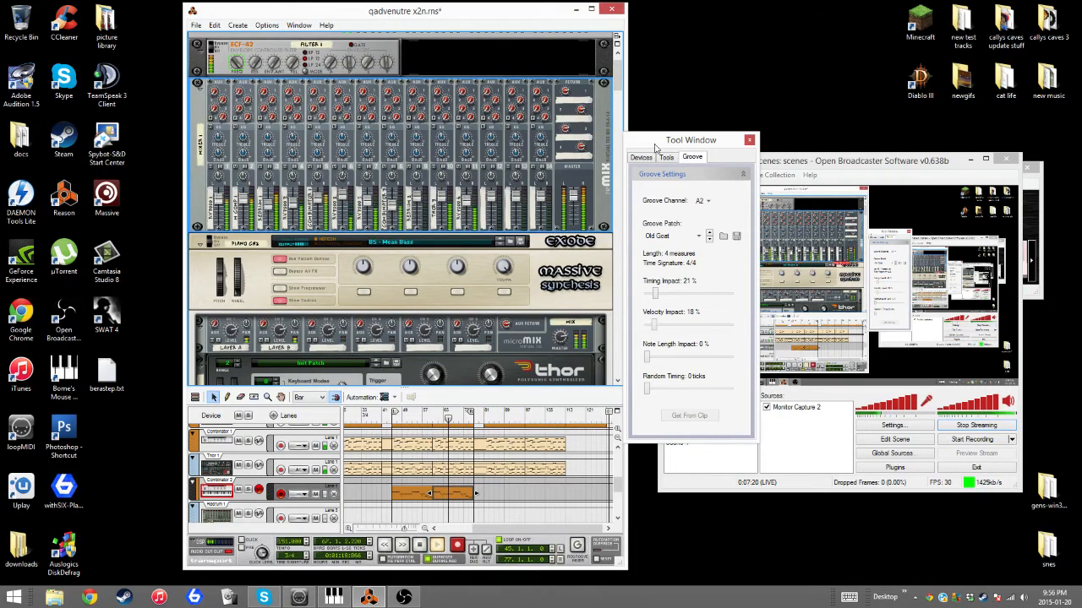
drag(678, 151, 695, 145)
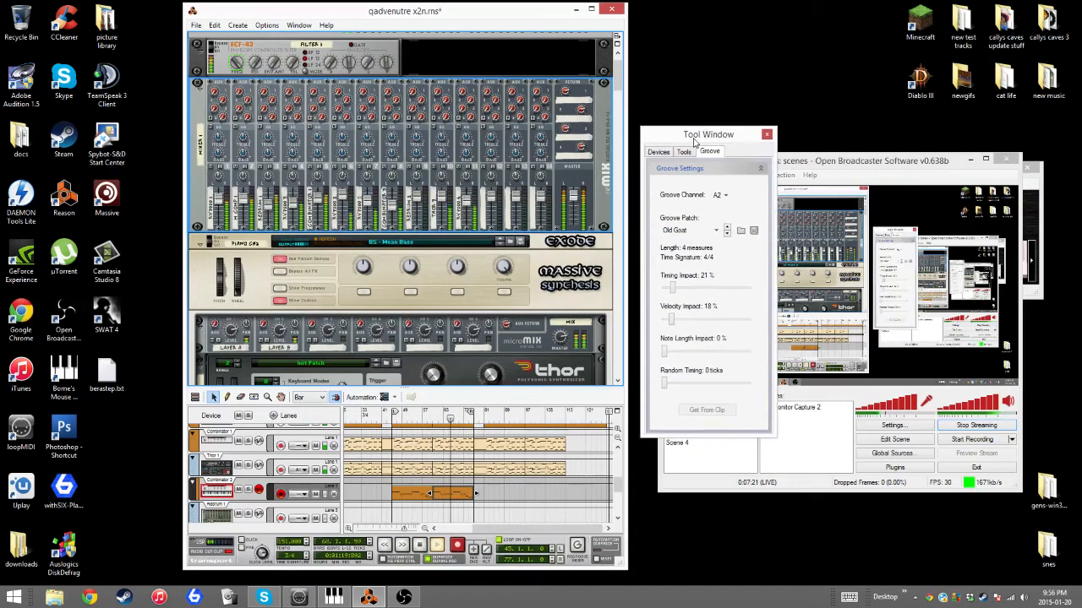
click(973, 159)
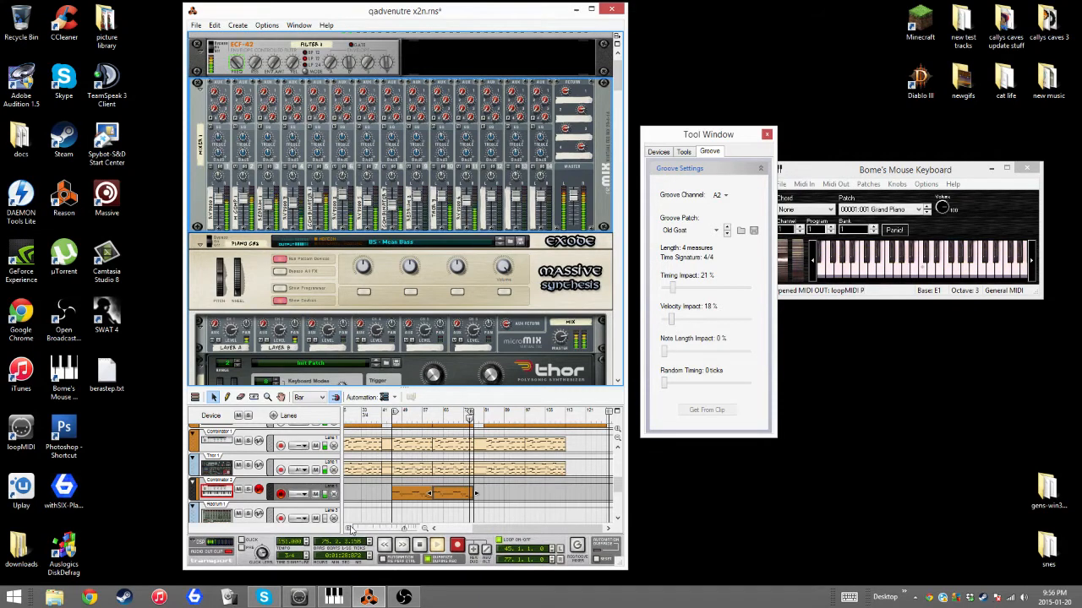
- Play the song from bar 45, listen to mixer channel 7 soloed, and stop playback
click(429, 545)
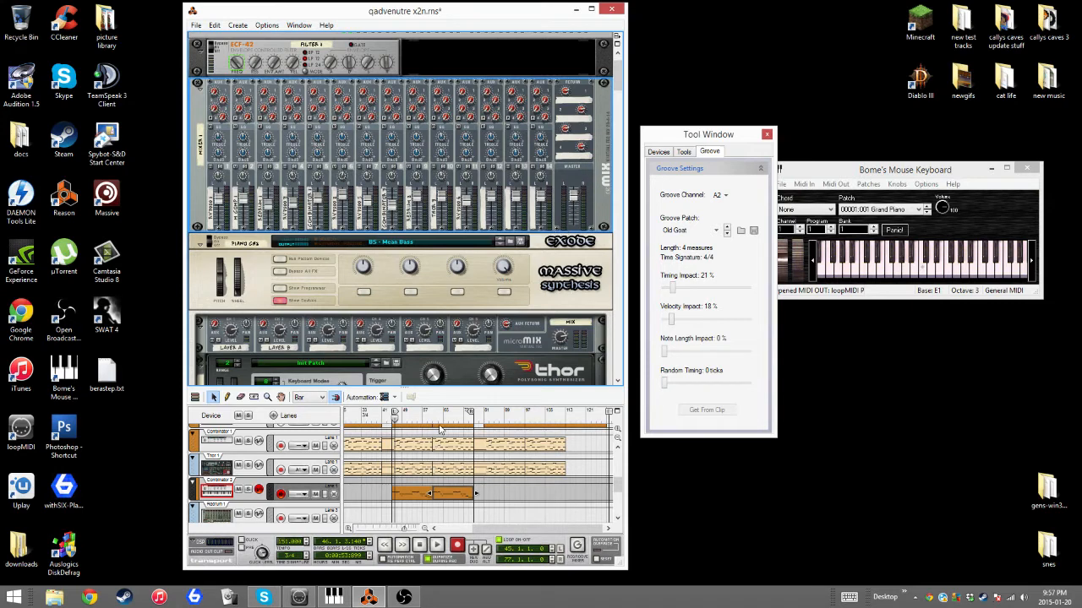
click(392, 420)
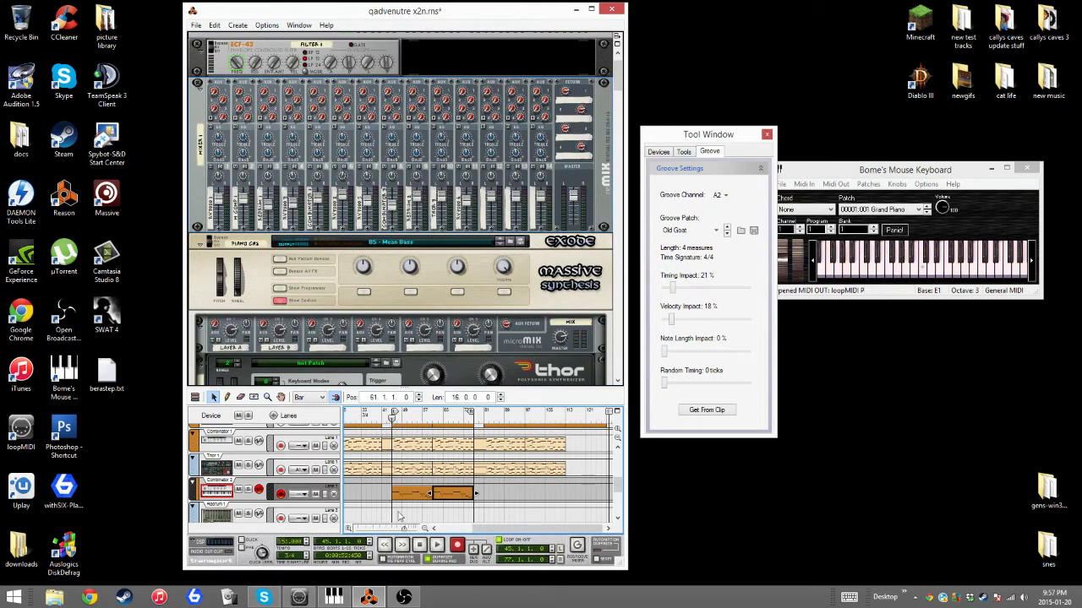
click(436, 548)
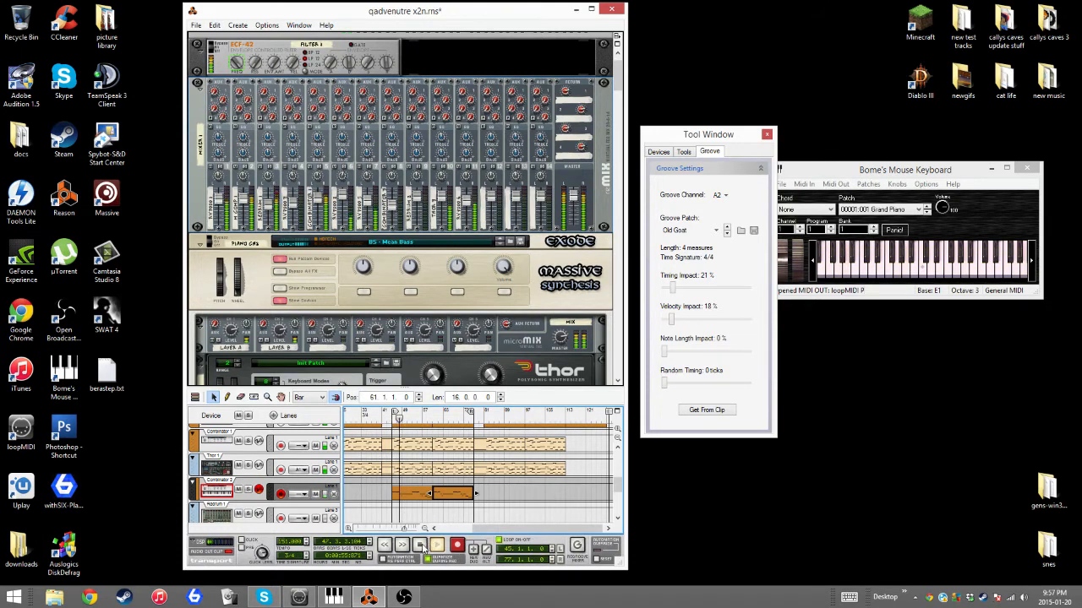
click(375, 176)
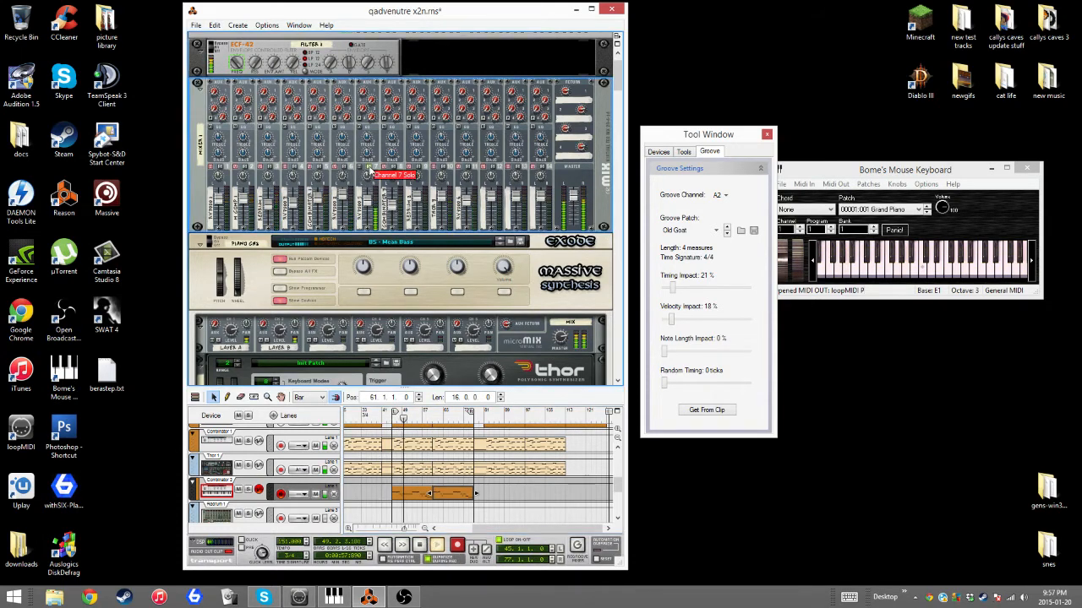
click(419, 546)
- Copy both Combinator 2 clips starting at bar 45 and paste them at bar 81
drag(487, 497, 400, 496)
key(ctrl+c)
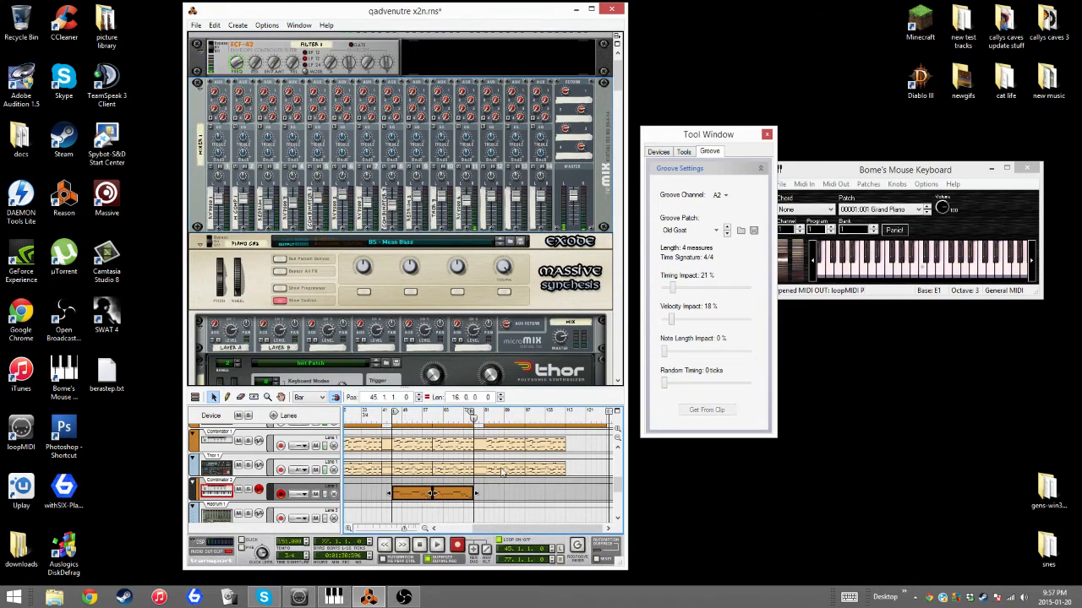
click(483, 418)
key(ctrl+v)
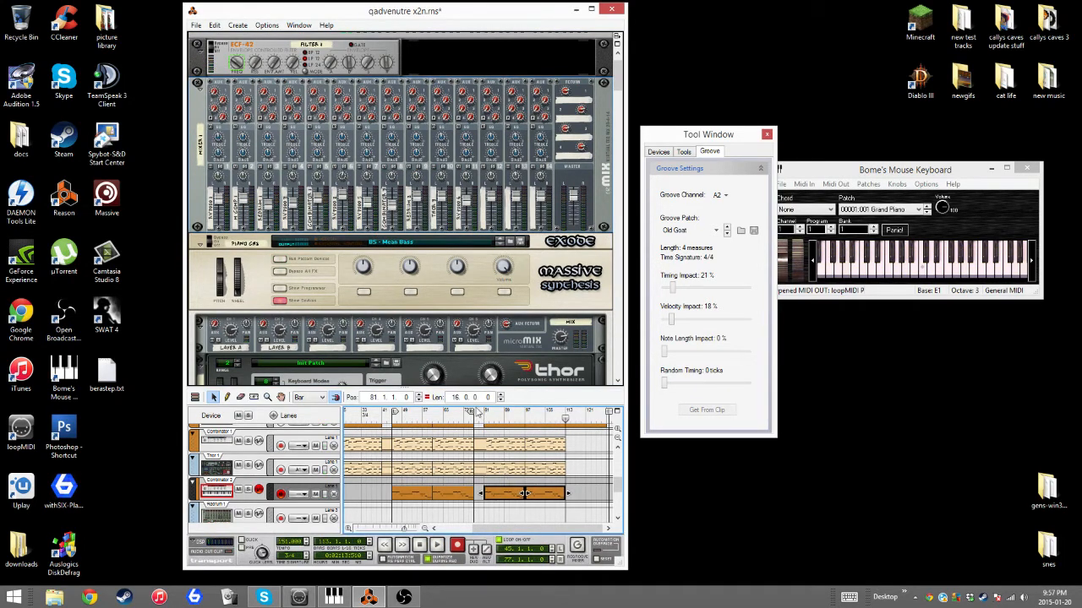
- Play the section from bar 81, delete the first pasted Combinator 2 clip there, and stop playback
click(484, 418)
click(436, 545)
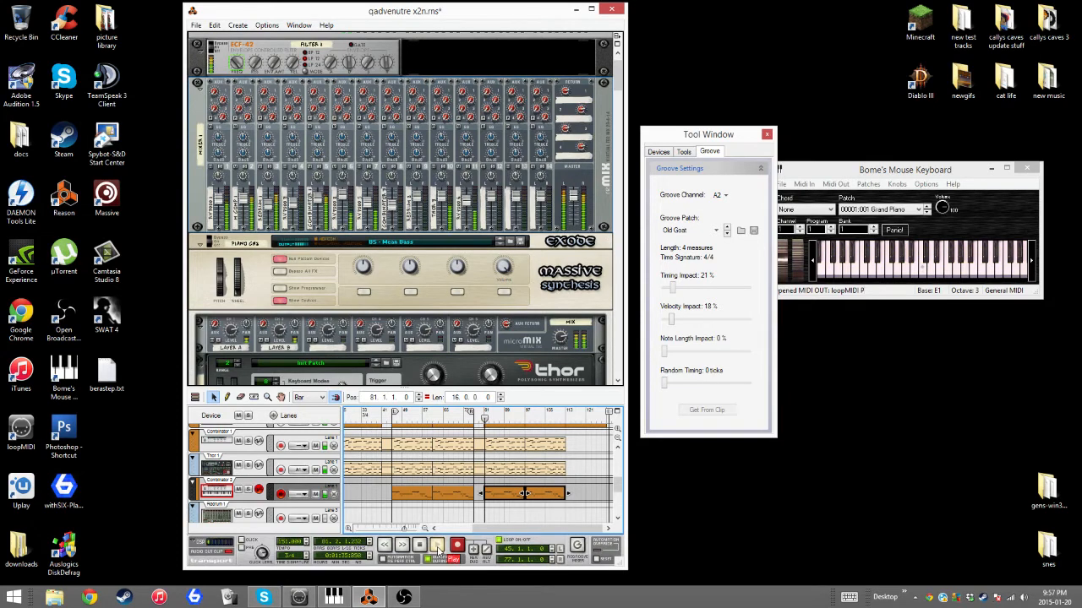
key(Delete)
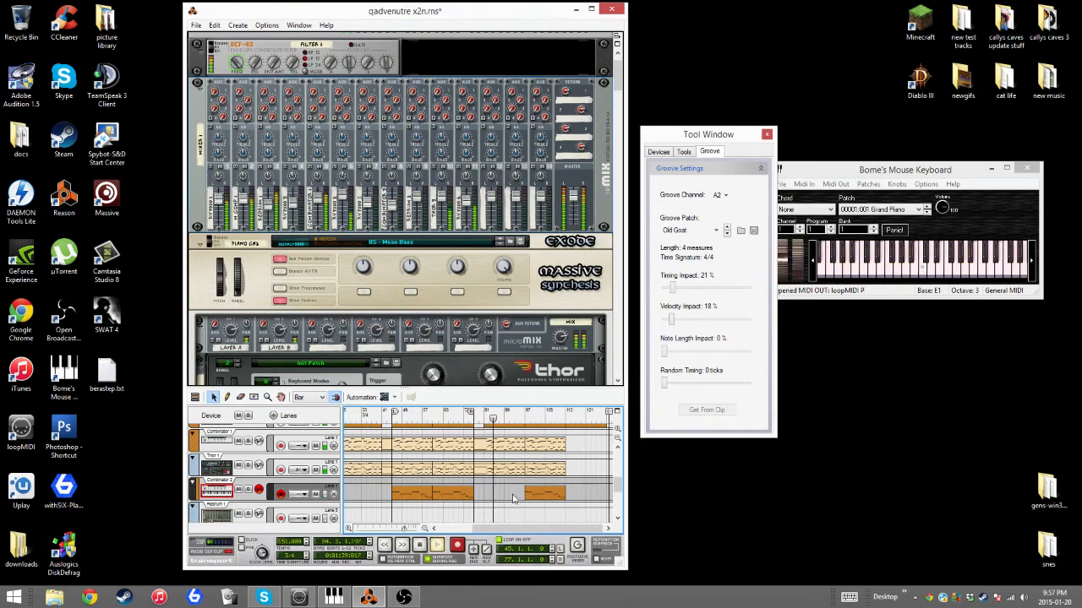
scroll(507, 502, down, 4)
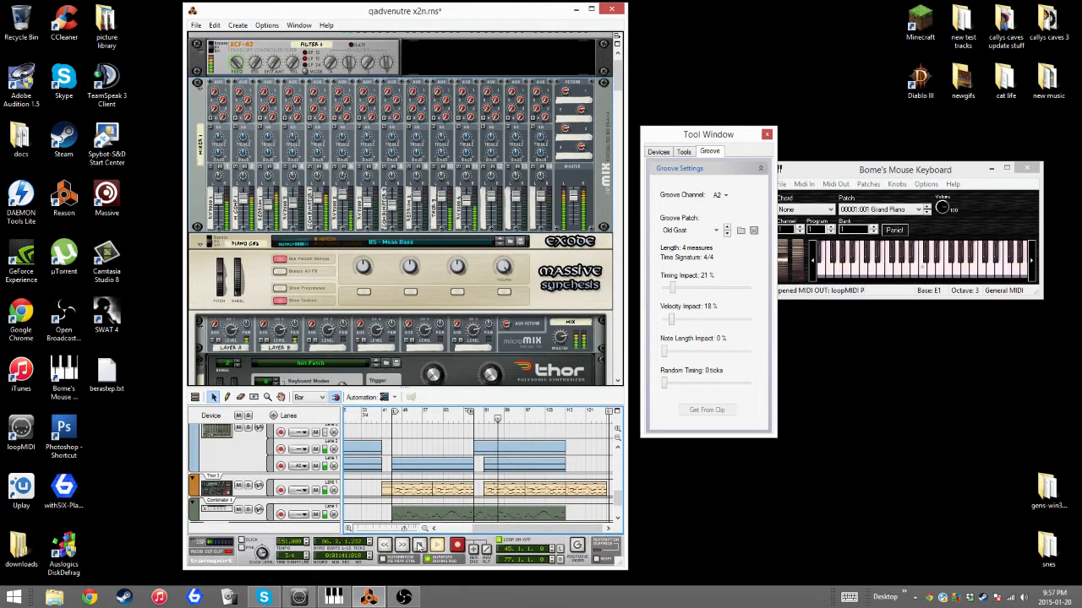
key(space)
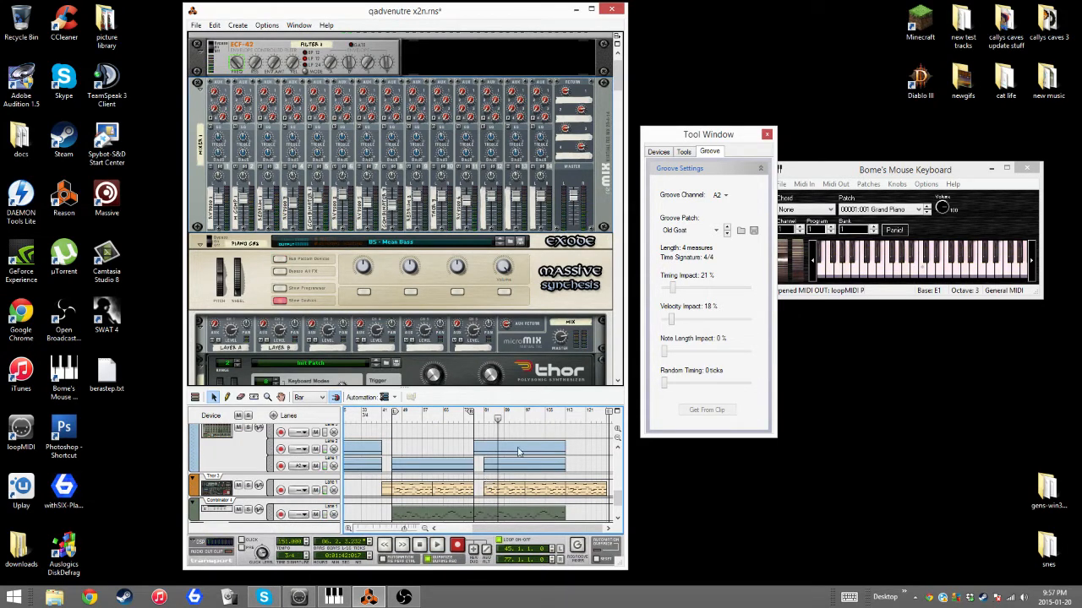
- Solo the Combinator 4 track and play it from bar 77
scroll(516, 470, down, 1)
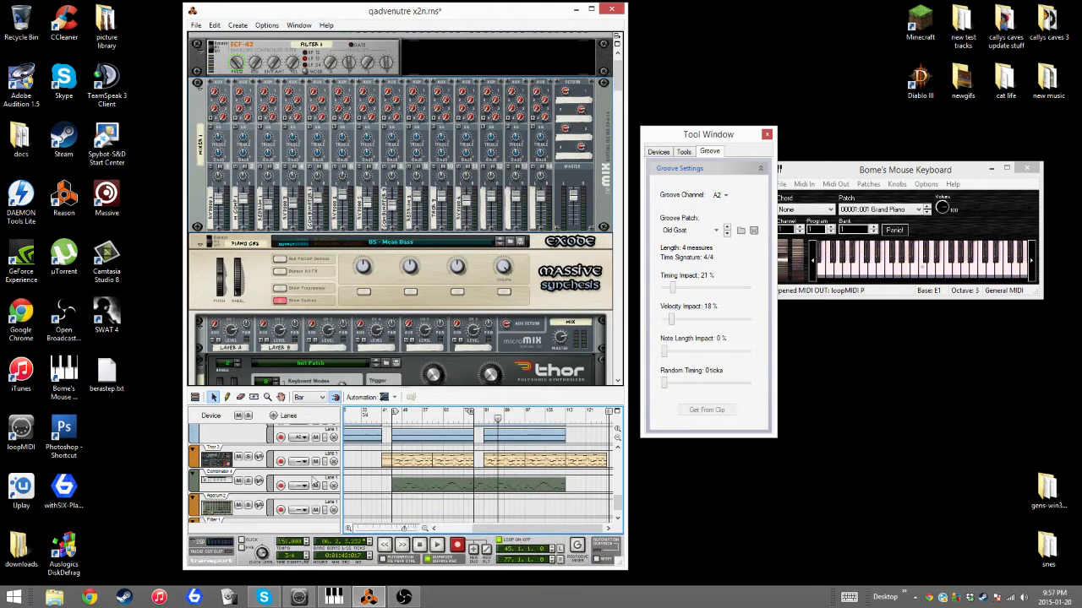
click(279, 479)
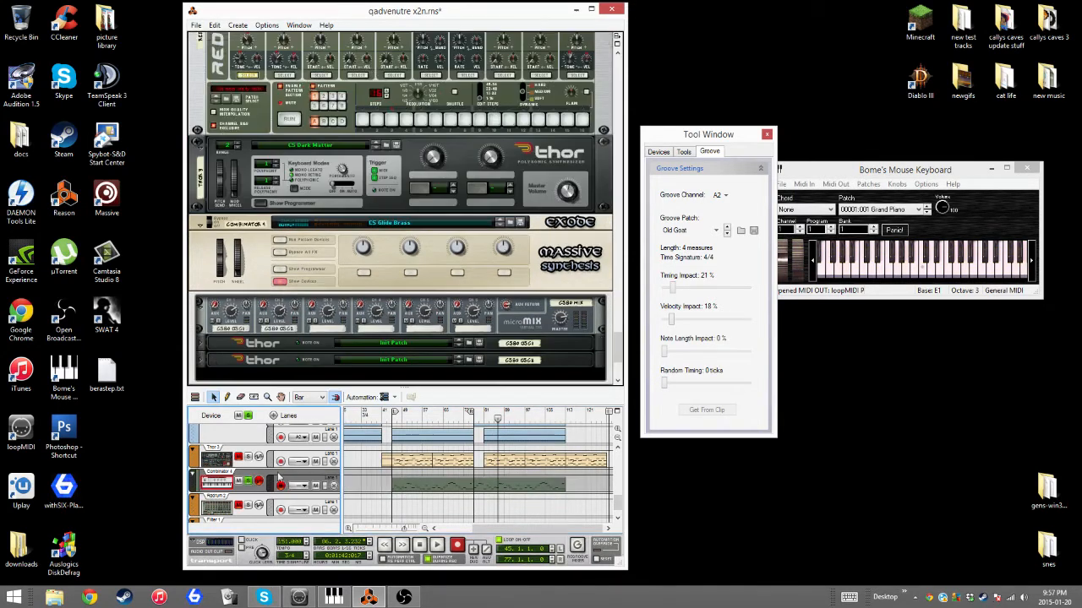
click(473, 418)
click(435, 545)
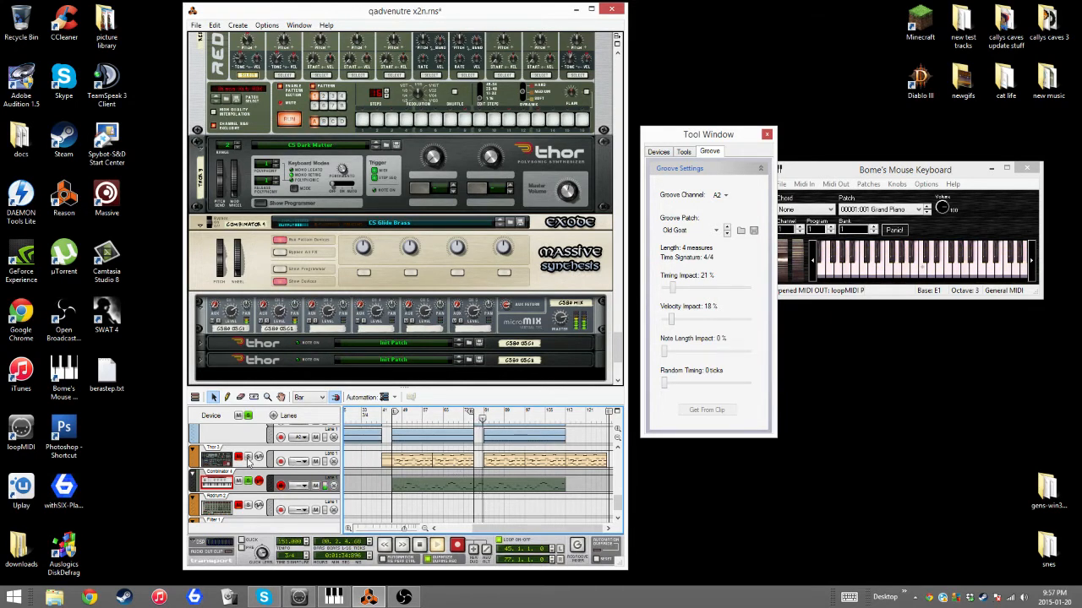
- Solo Thor 3 and Thor 1 along with Combinator 4 and listen to how the parts combine
click(248, 460)
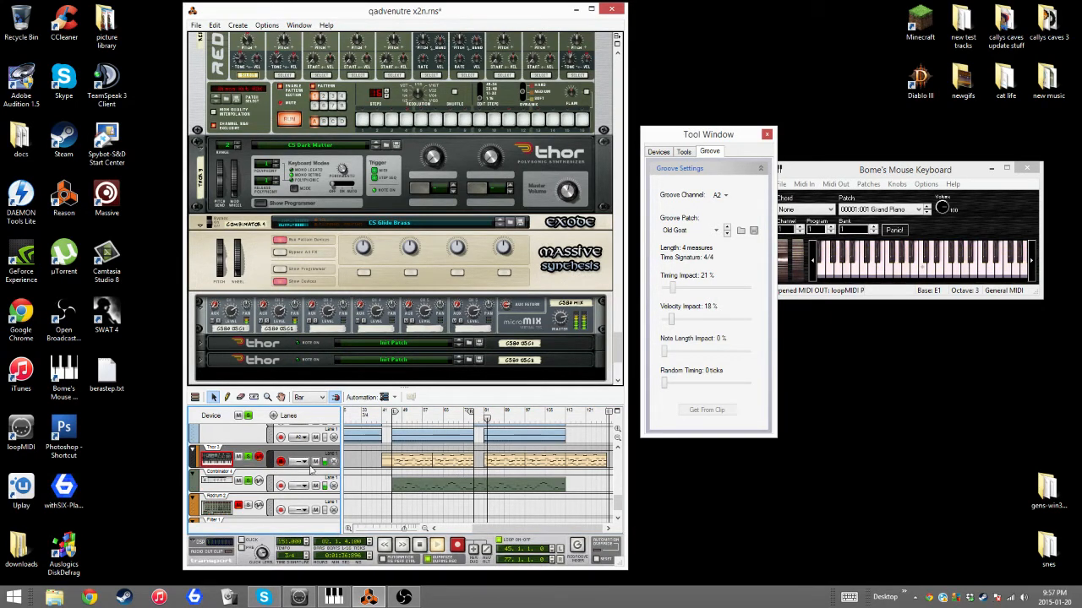
scroll(462, 478, up, 1)
scroll(461, 476, up, 2)
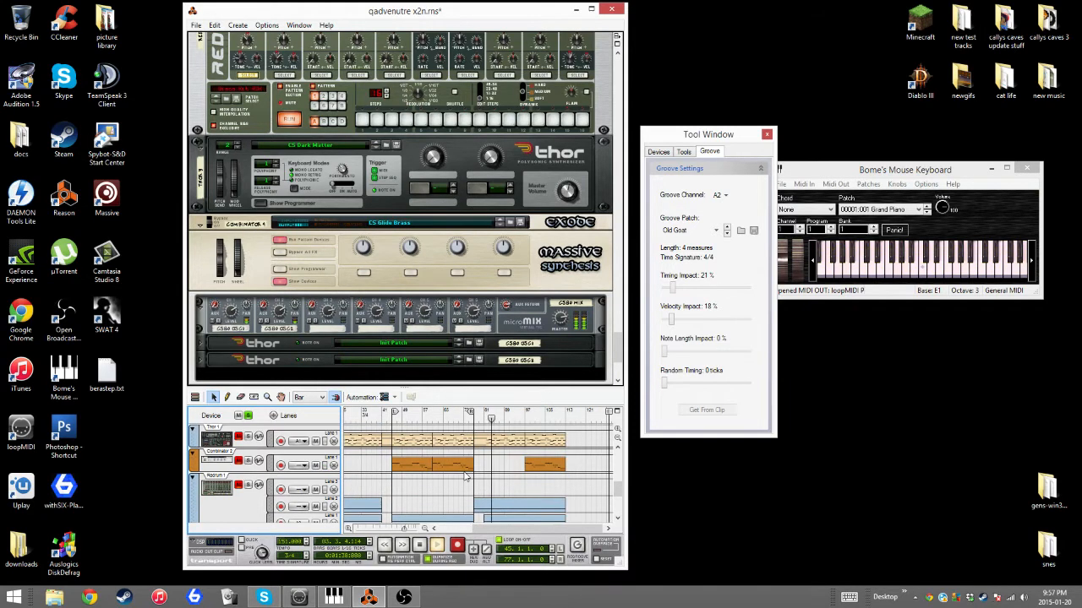
click(245, 444)
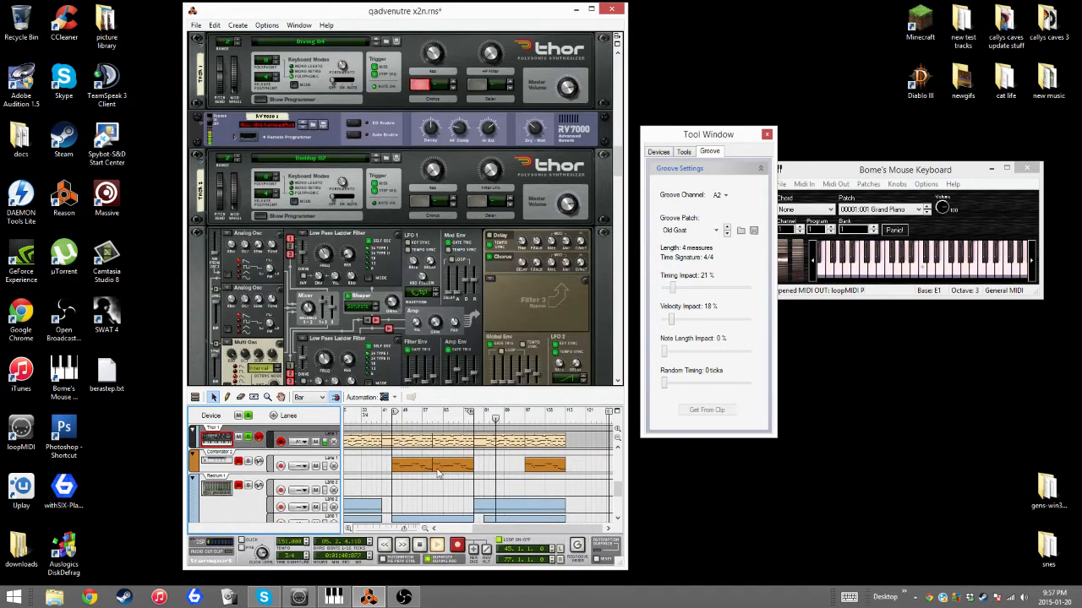
scroll(439, 473, up, 1)
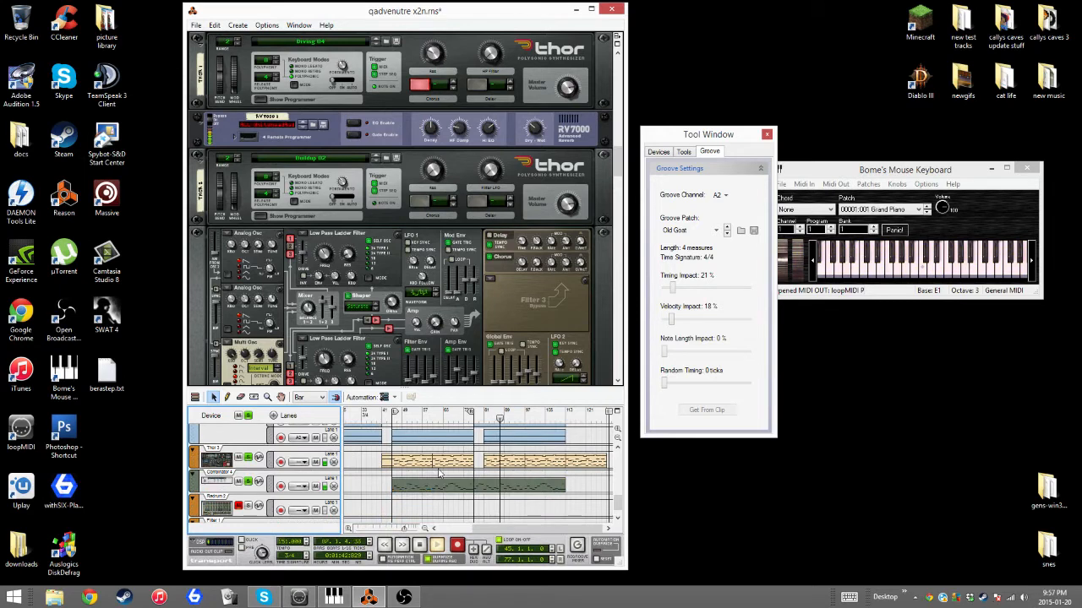
scroll(400, 480, up, 1)
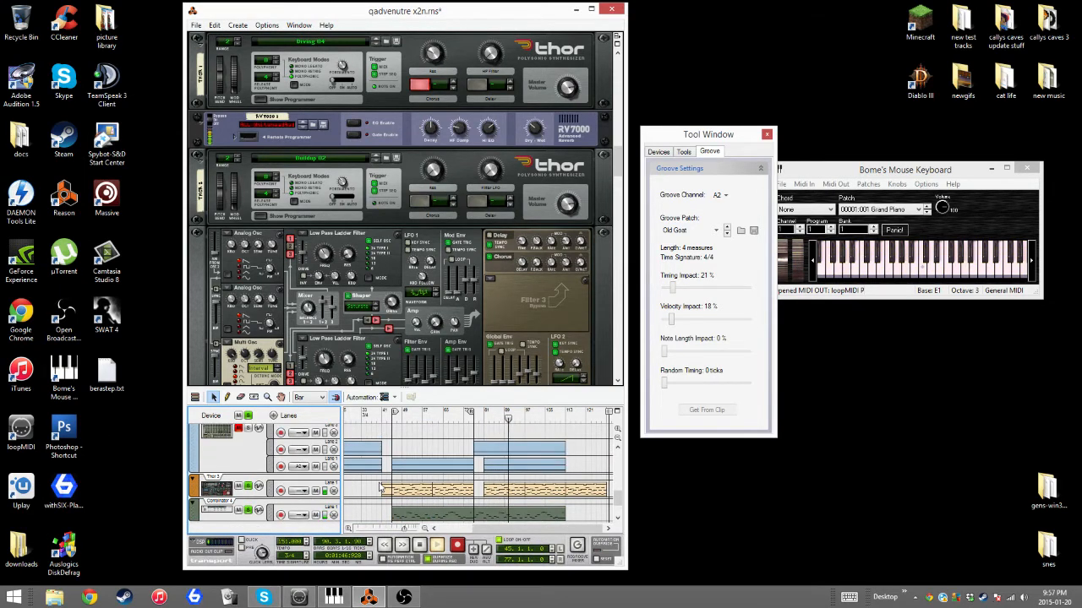
scroll(380, 489, down, 2)
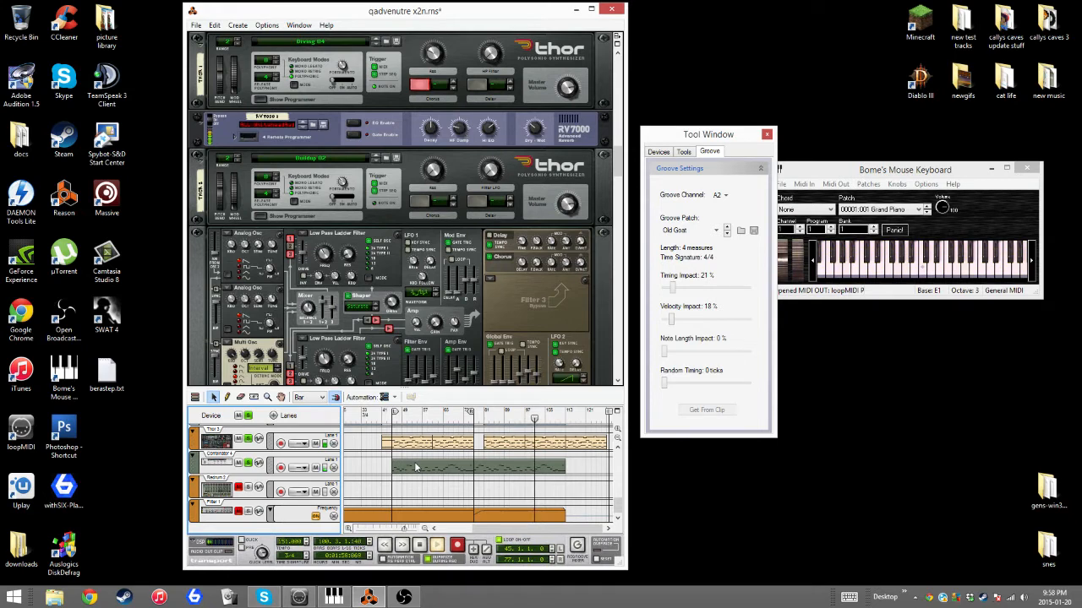
- Replay the soloed tracks from bar 81 and from bar 45, and take Thor 3 out of the solo
mouse_move(425, 414)
mouse_down()
mouse_move(392, 414)
mouse_move(483, 416)
mouse_up()
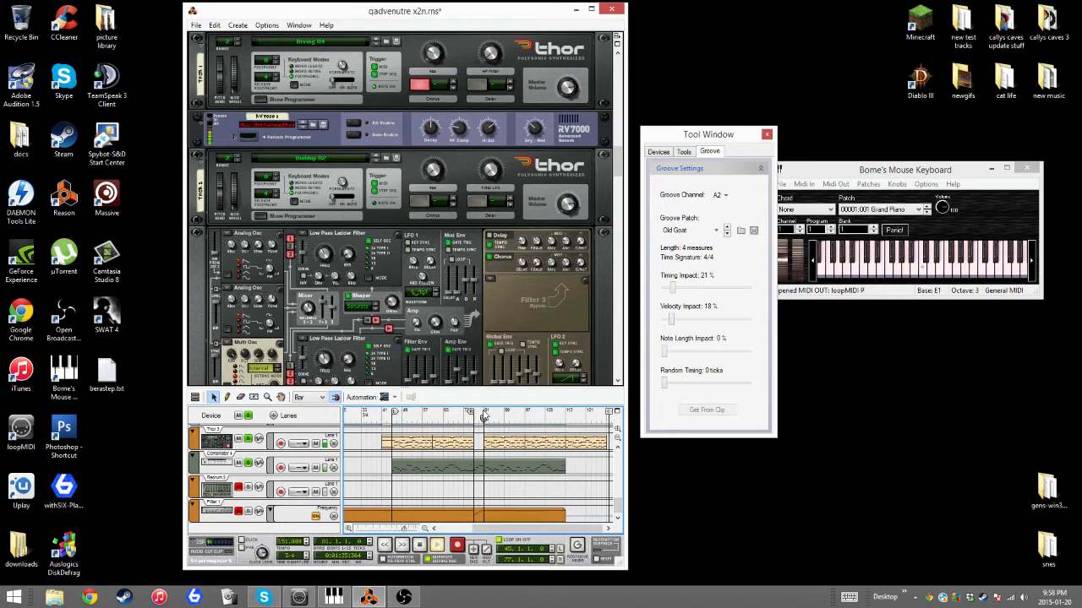
click(420, 547)
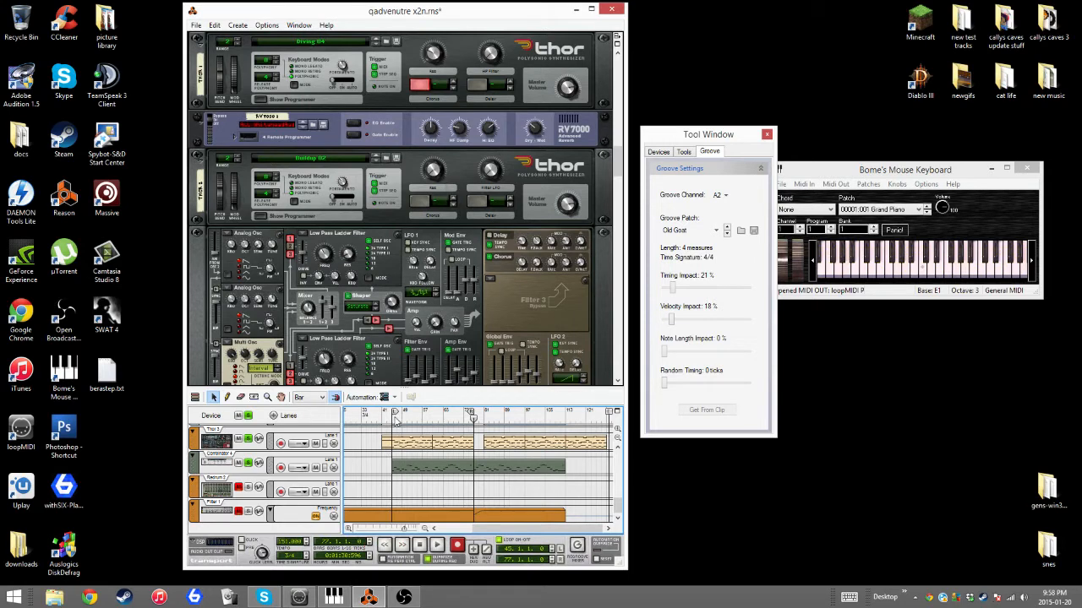
click(437, 545)
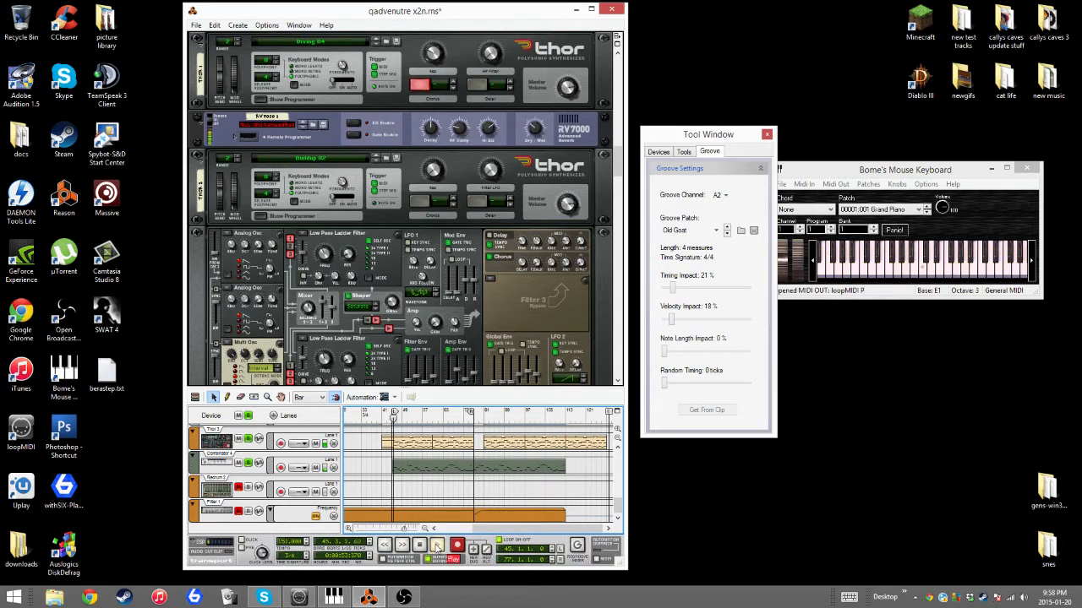
click(239, 475)
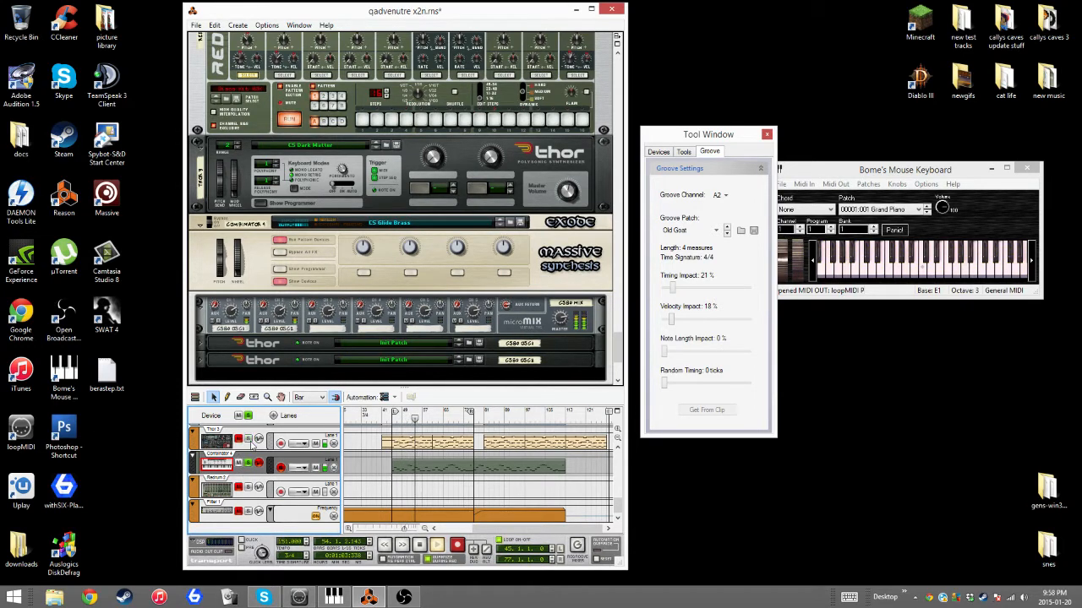
- Listen to Combinator 4 with Thor 1, and unsolo both tracks to hear the full mix
scroll(278, 445, up, 1)
scroll(258, 465, up, 1)
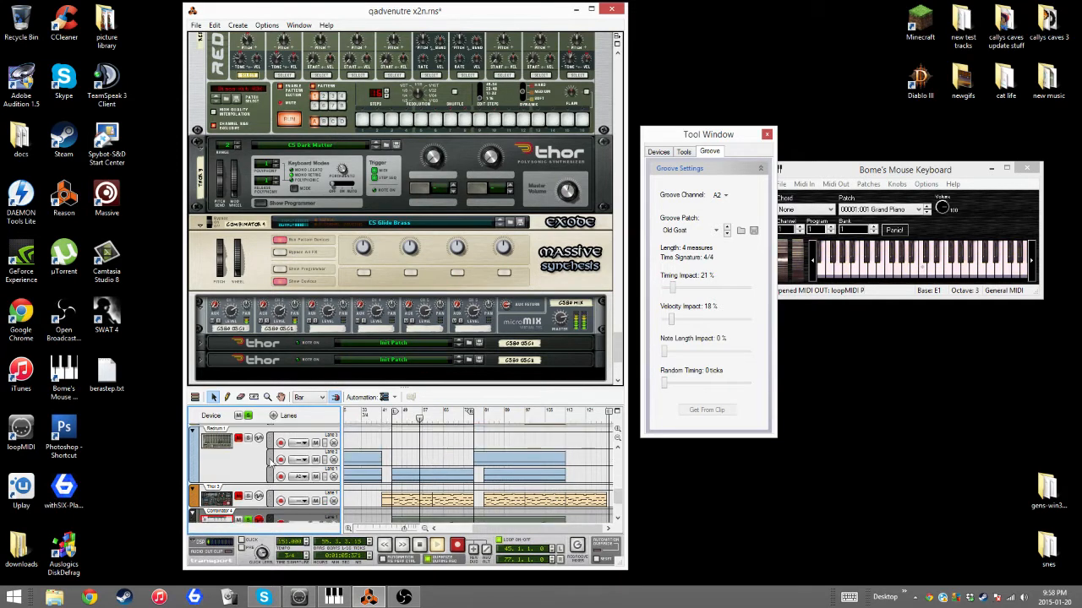
scroll(253, 465, down, 1)
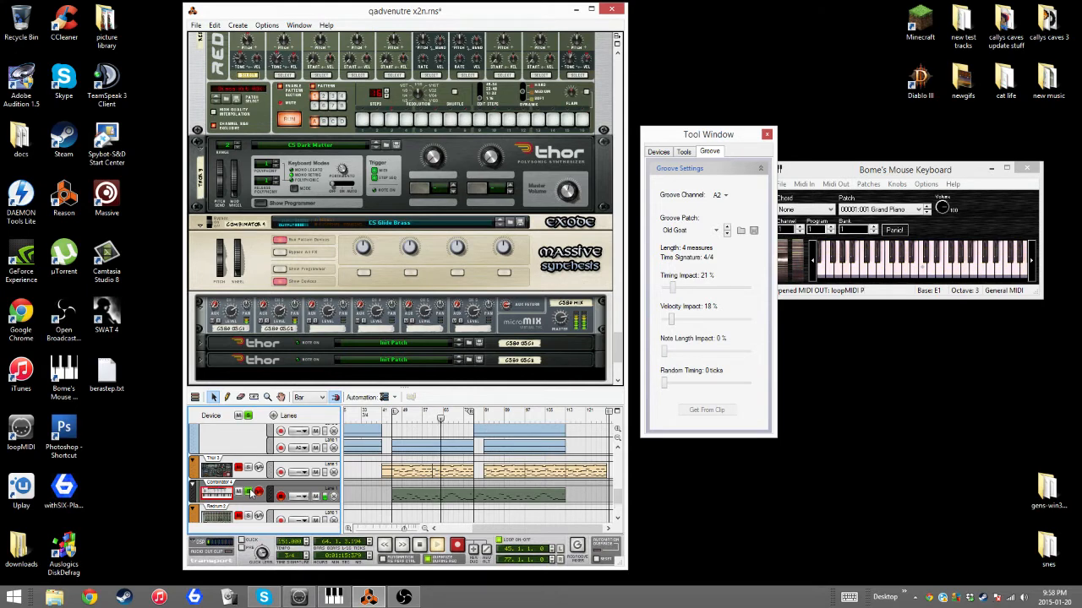
scroll(250, 488, up, 2)
scroll(250, 490, down, 4)
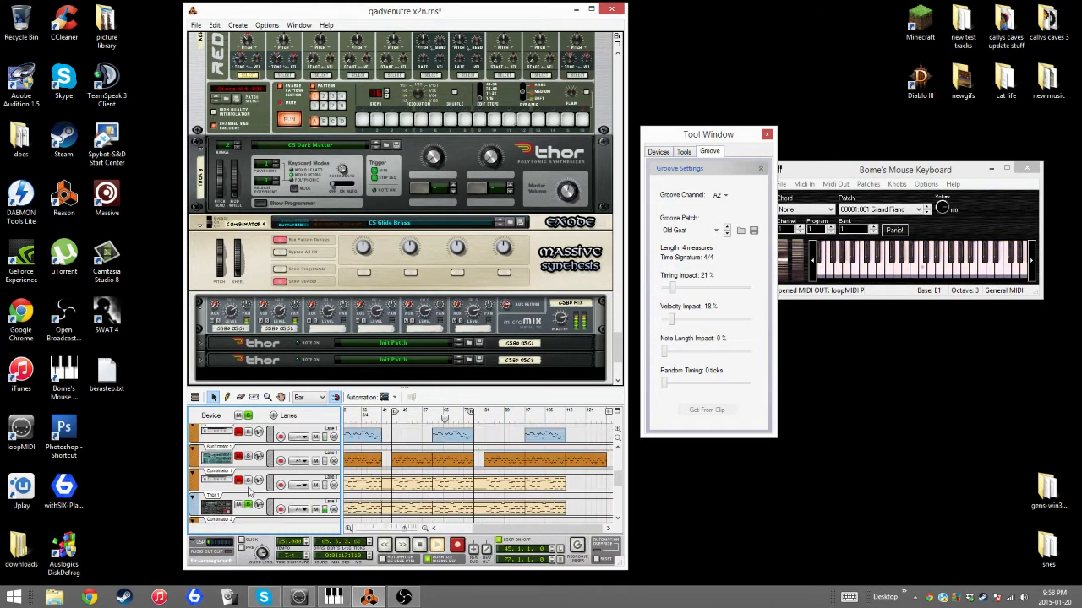
scroll(251, 505, down, 3)
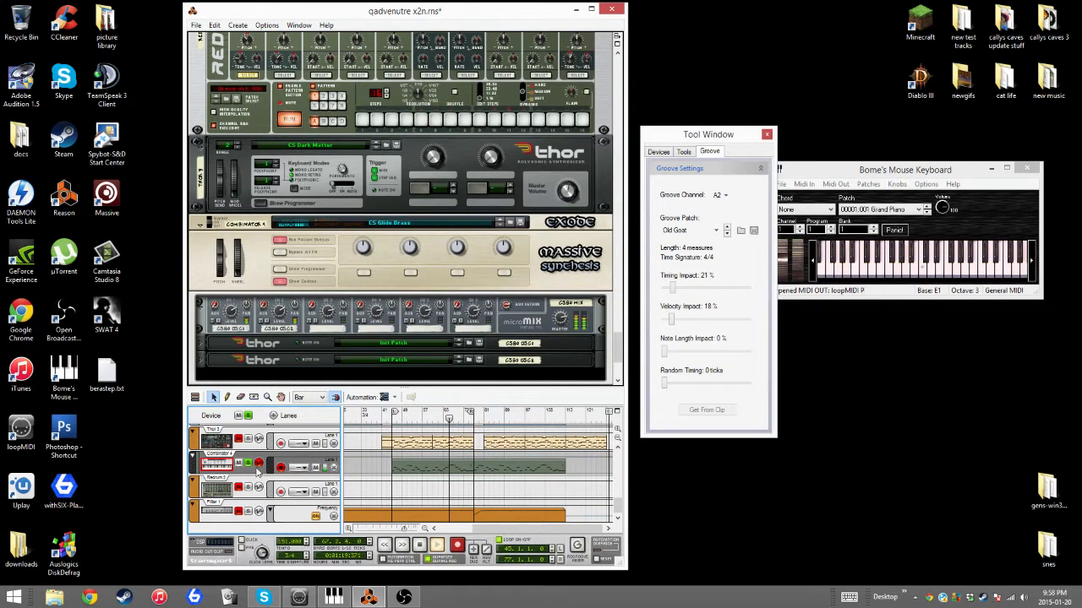
click(247, 463)
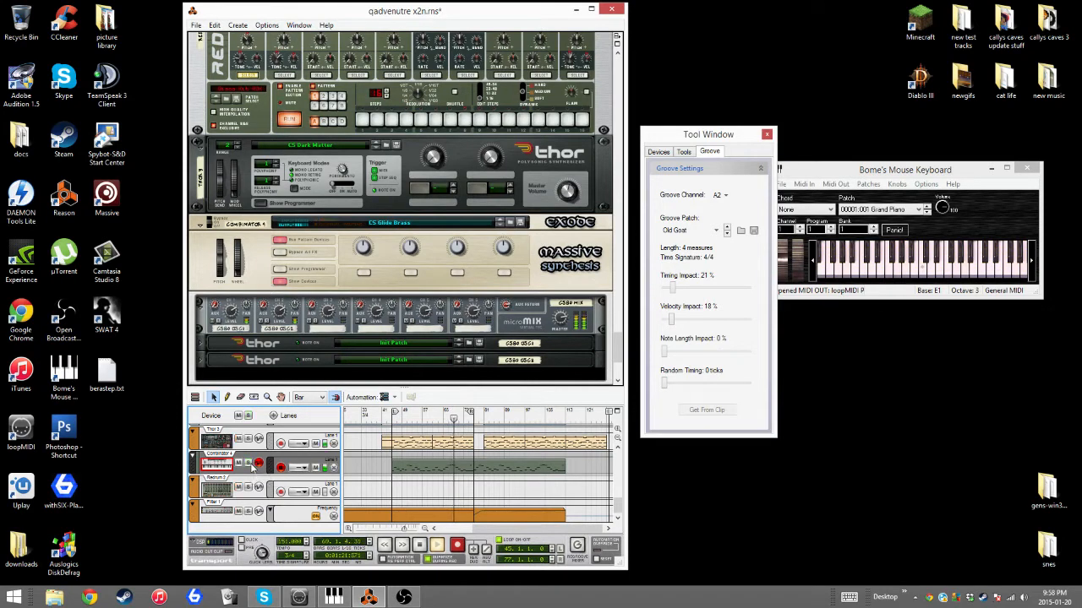
- Solo Combinator 4, play it, and examine the programmer settings of the Thor synths inside it
key(space)
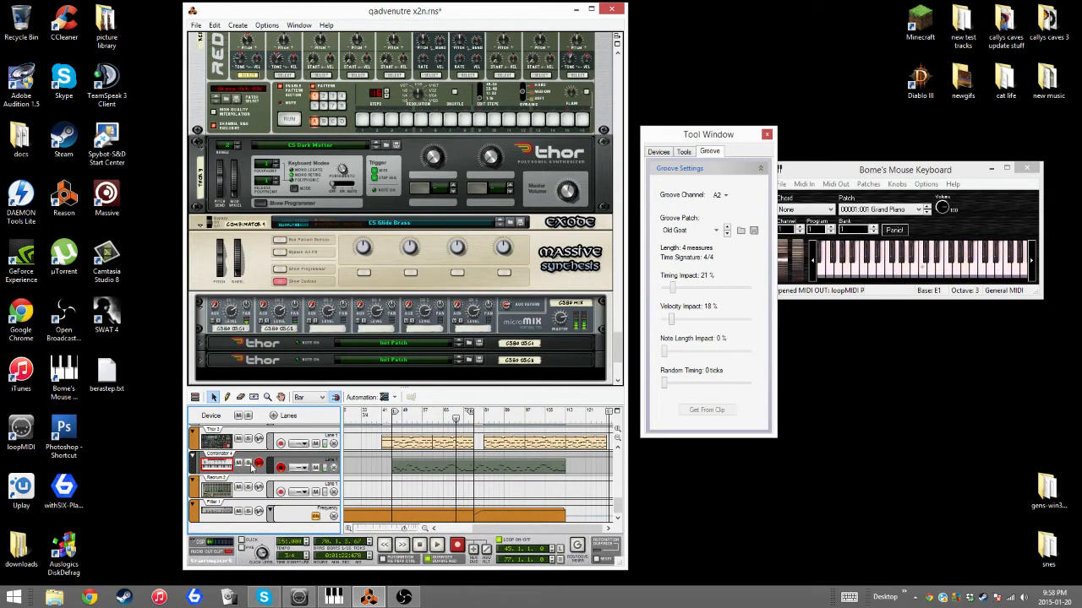
click(251, 465)
click(436, 545)
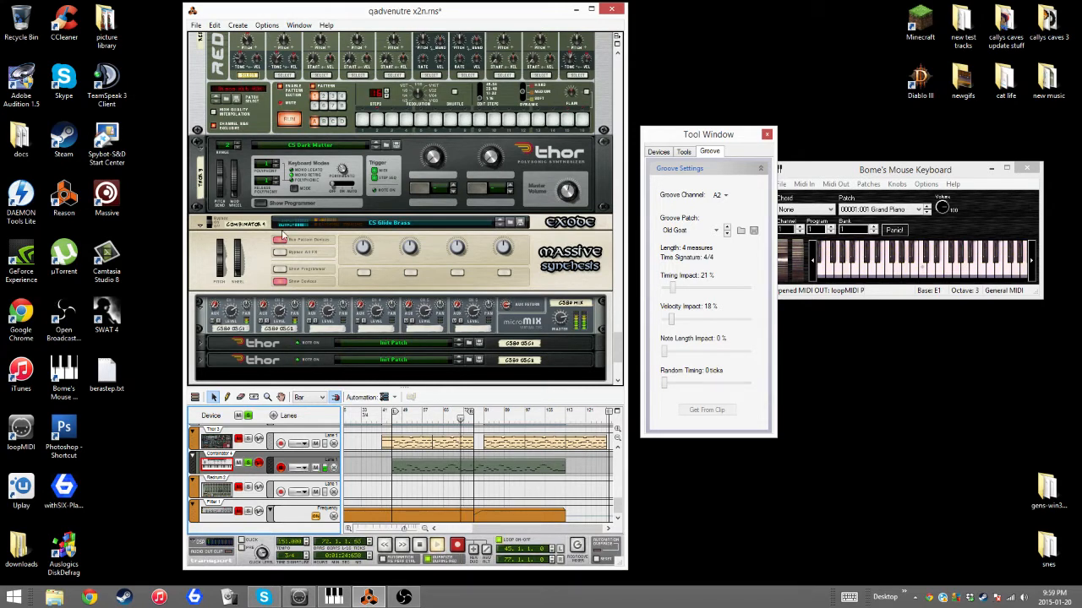
scroll(227, 264, down, 2)
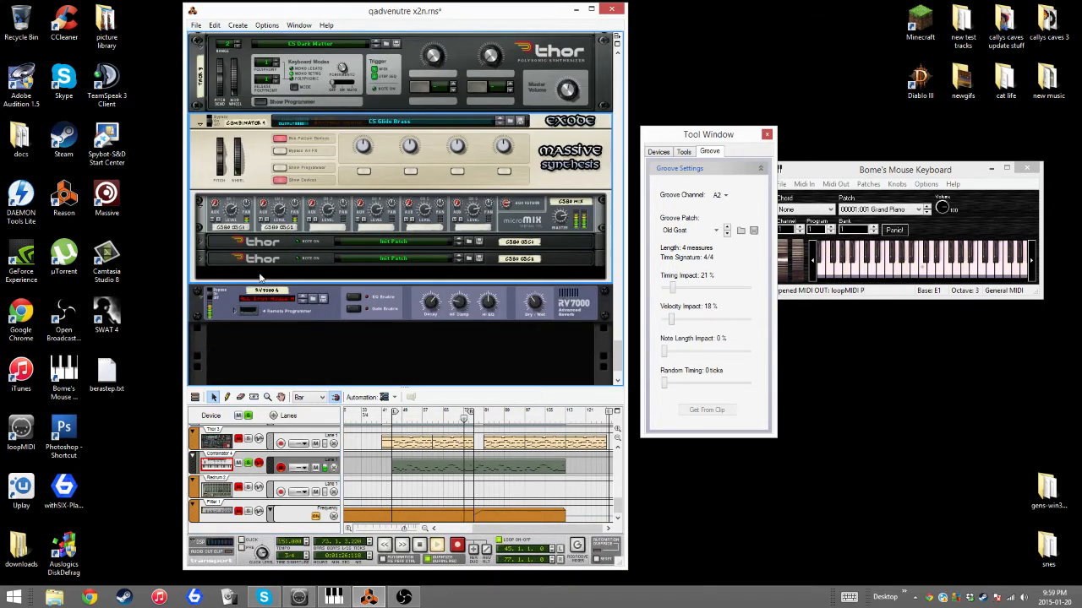
click(208, 259)
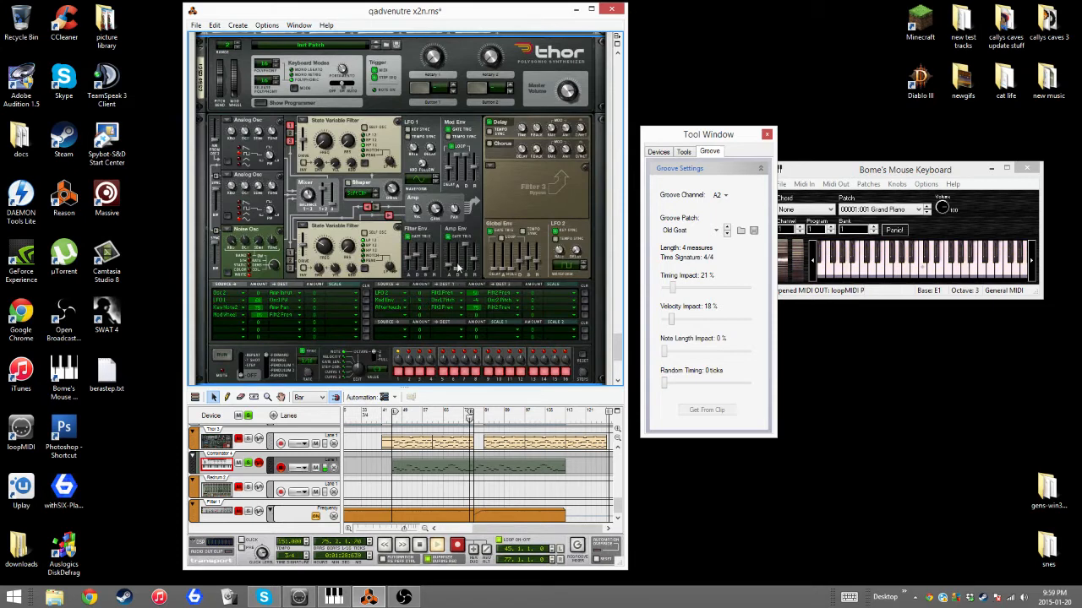
click(262, 103)
click(204, 211)
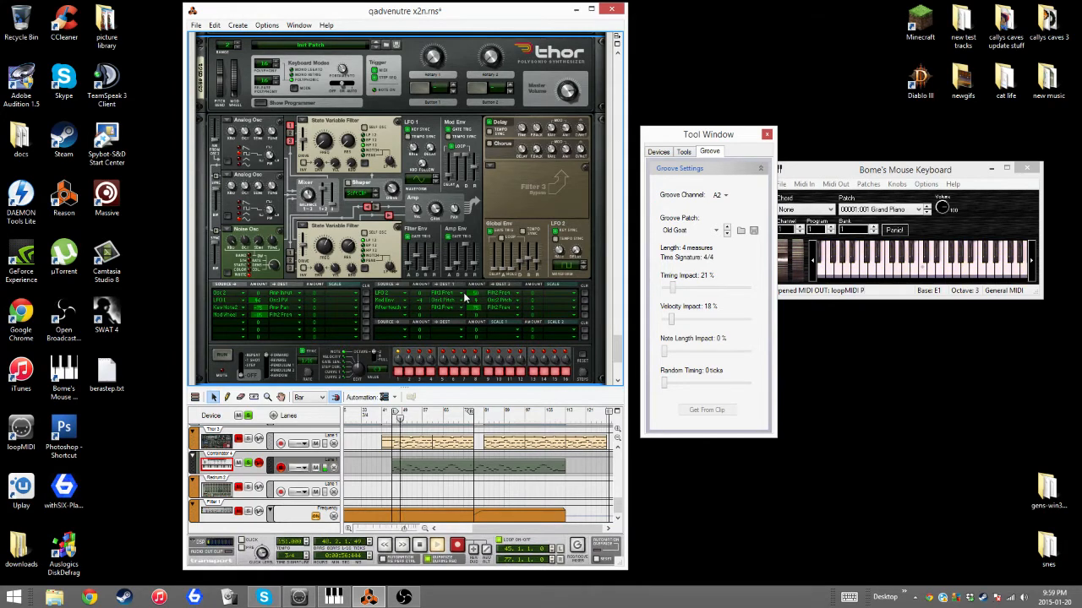
click(262, 103)
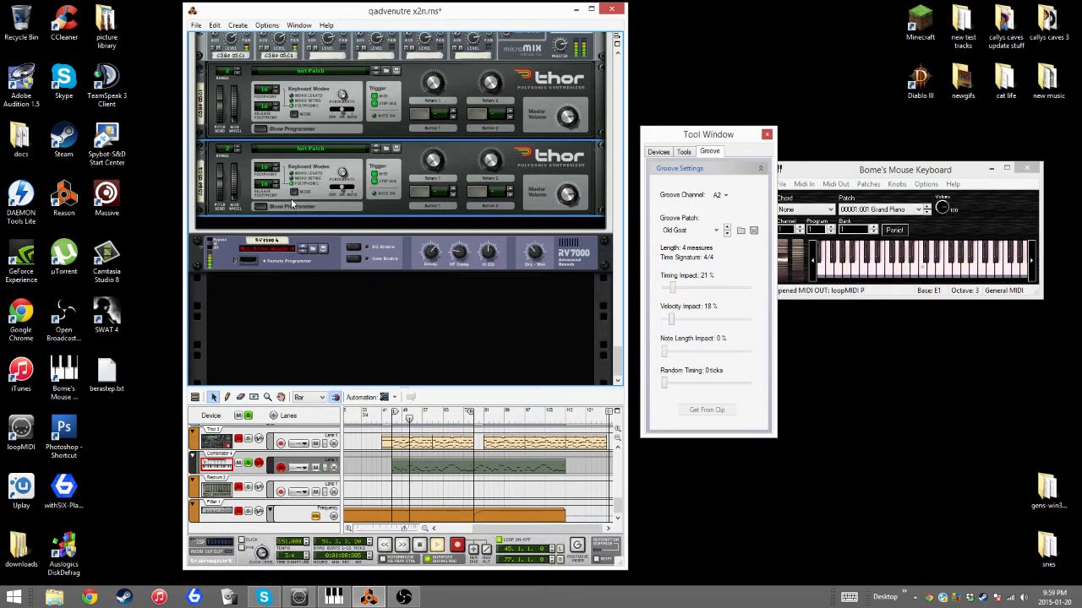
- Adjust the portamento of Combinator 4's two Thor synths to 34 on the first and 40 on the second, with portamento switched on
click(350, 115)
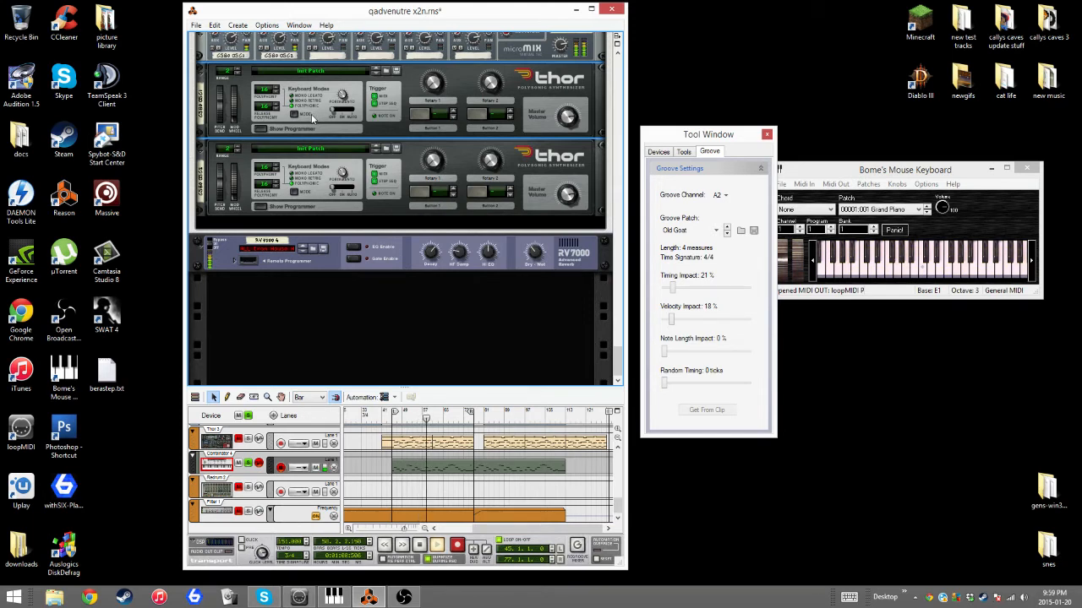
click(338, 190)
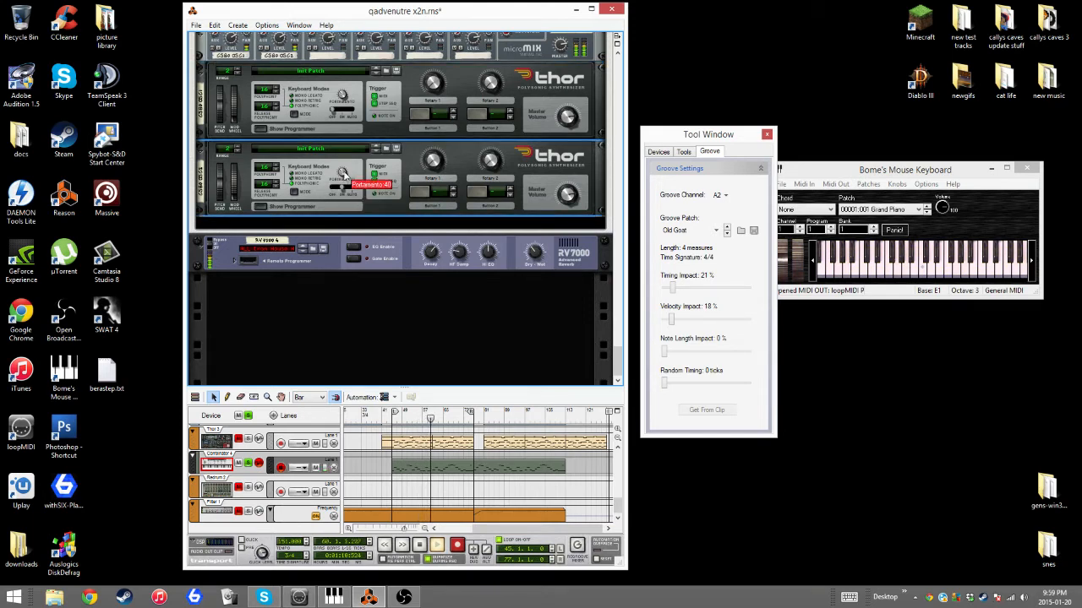
click(342, 100)
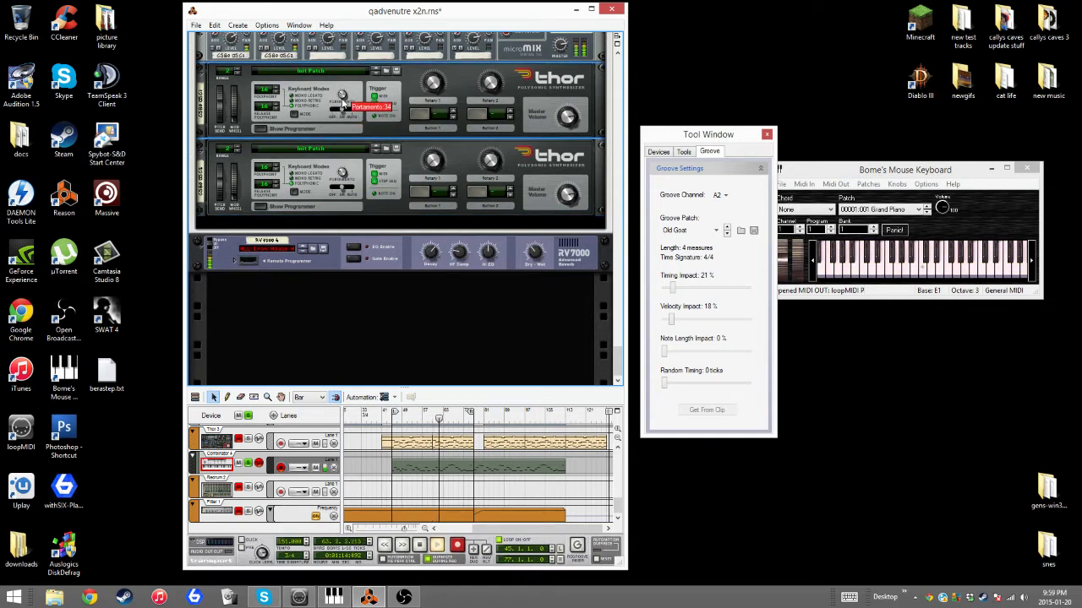
- Solo Thor 3 alongside Combinator 4 and turn looping off so the song plays on past bar 77
click(253, 443)
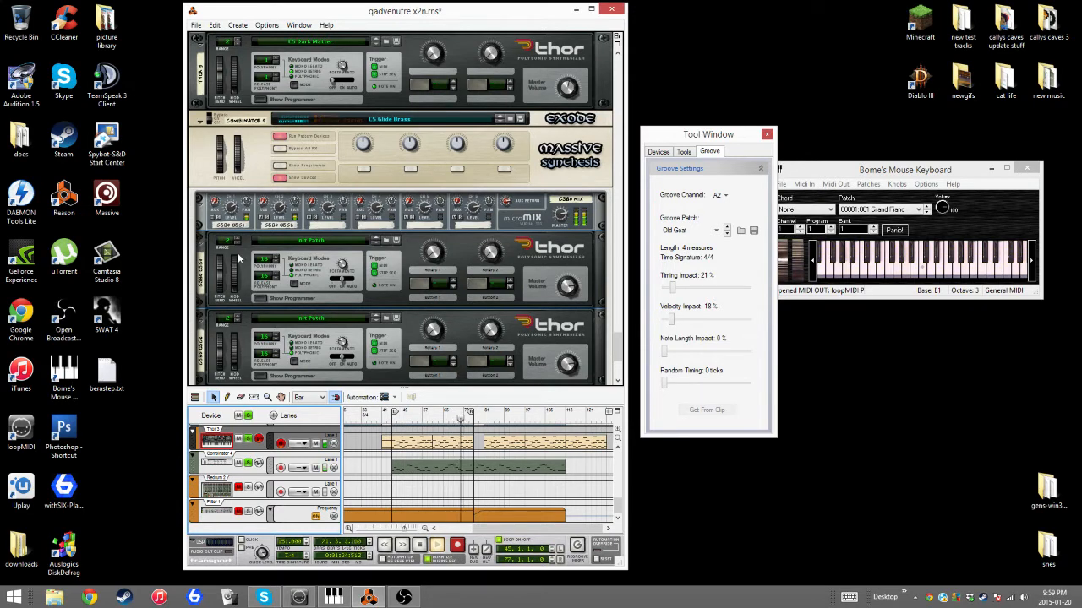
scroll(286, 295, down, 3)
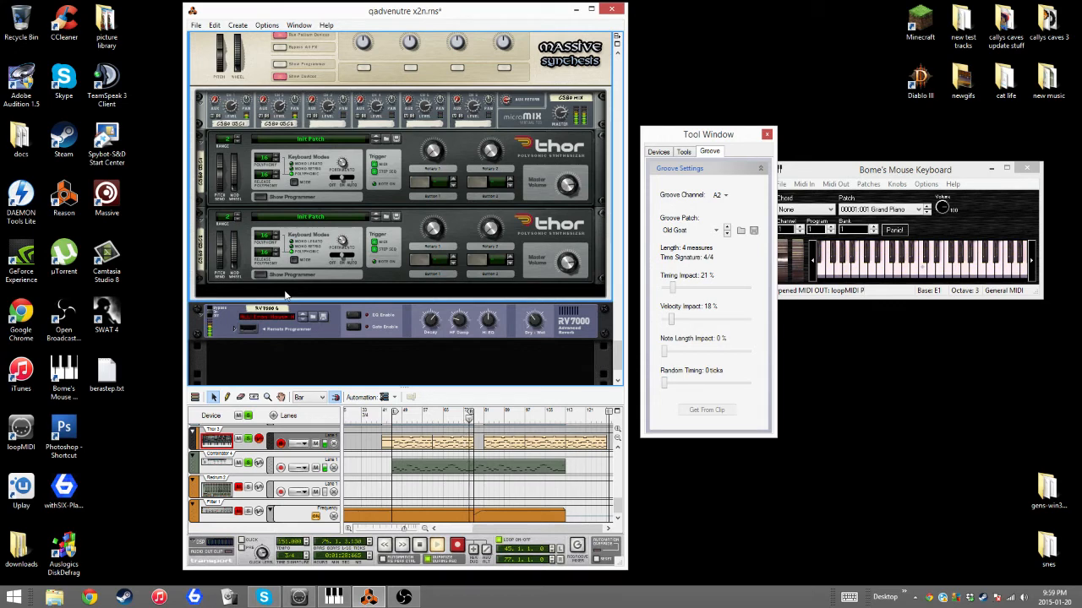
click(501, 544)
scroll(410, 476, up, 2)
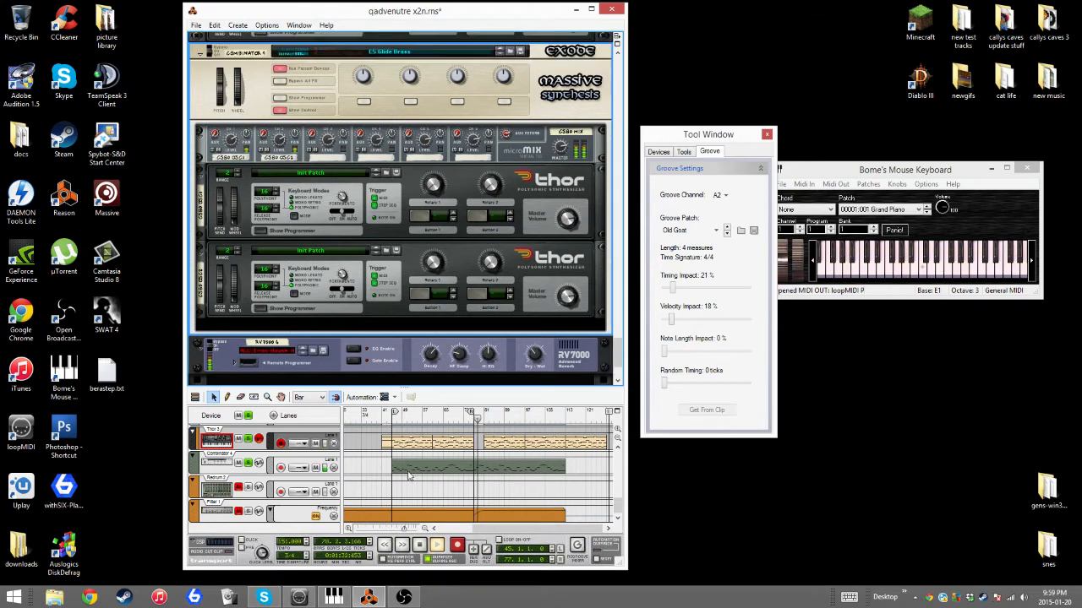
click(454, 498)
scroll(454, 499, up, 1)
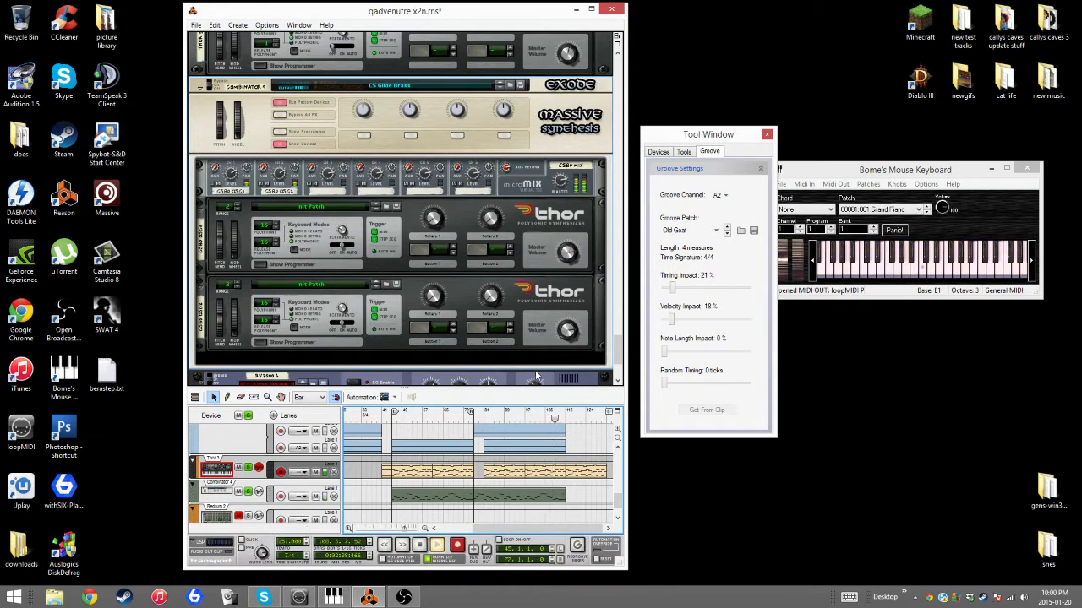
- Adjust the Thor levels in Combinator 4's micromix, with channel 1 at 103, and return the stopped song to bar 77
click(278, 178)
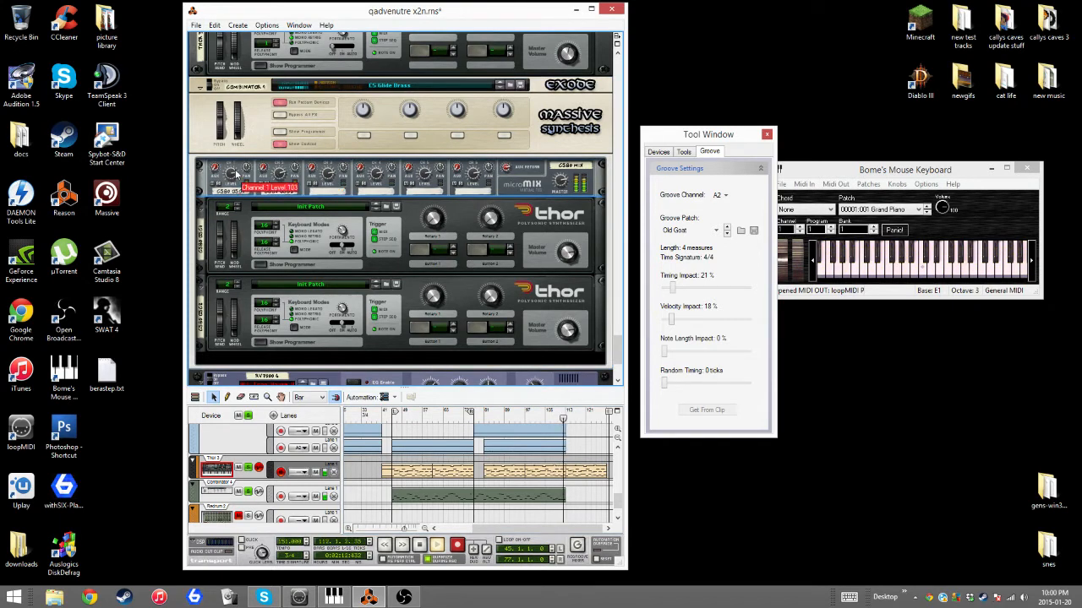
click(419, 546)
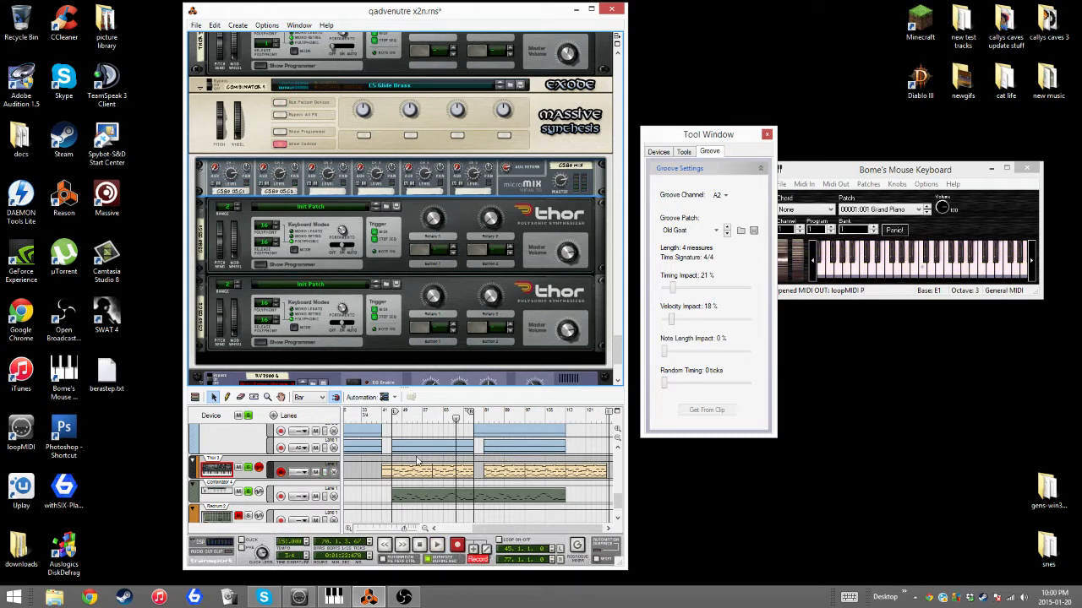
click(475, 419)
scroll(496, 486, down, 3)
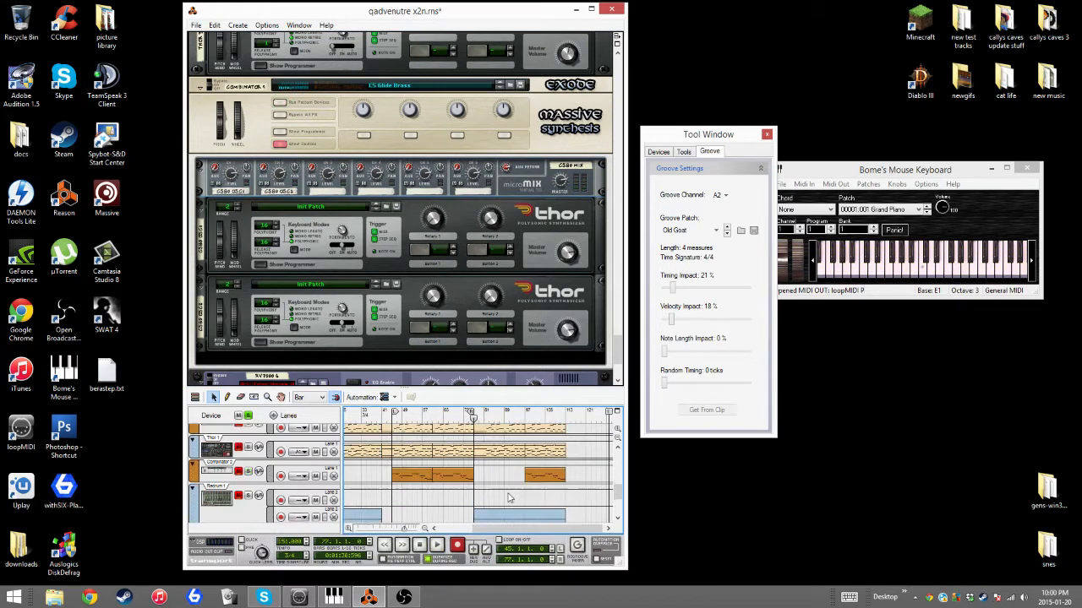
scroll(509, 497, up, 5)
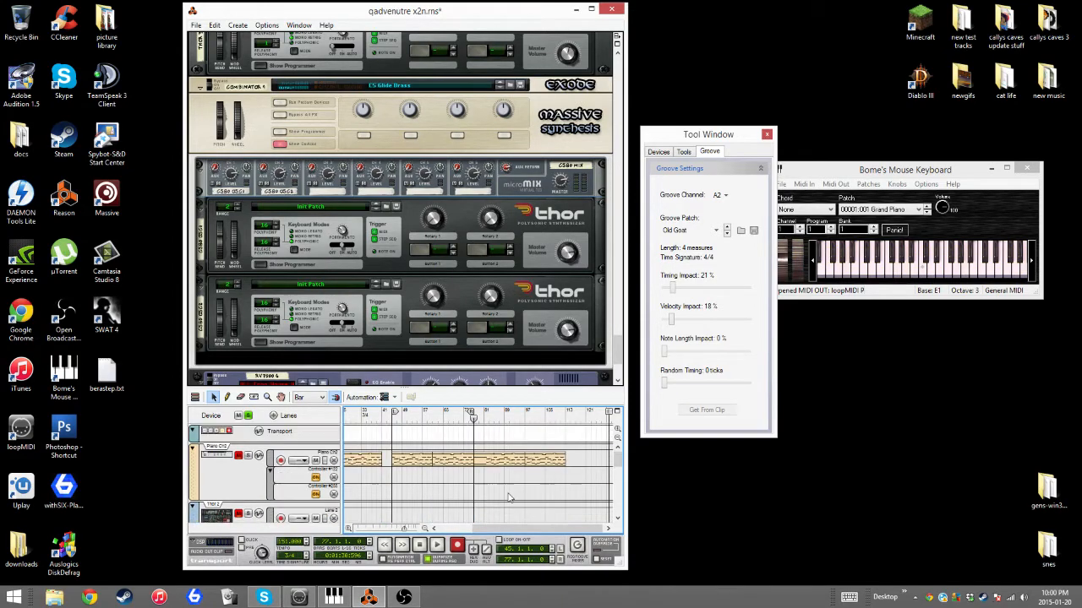
- Clear the track solos and set channel 11's level to 84 in the main mixer while playing from bar 77
click(436, 550)
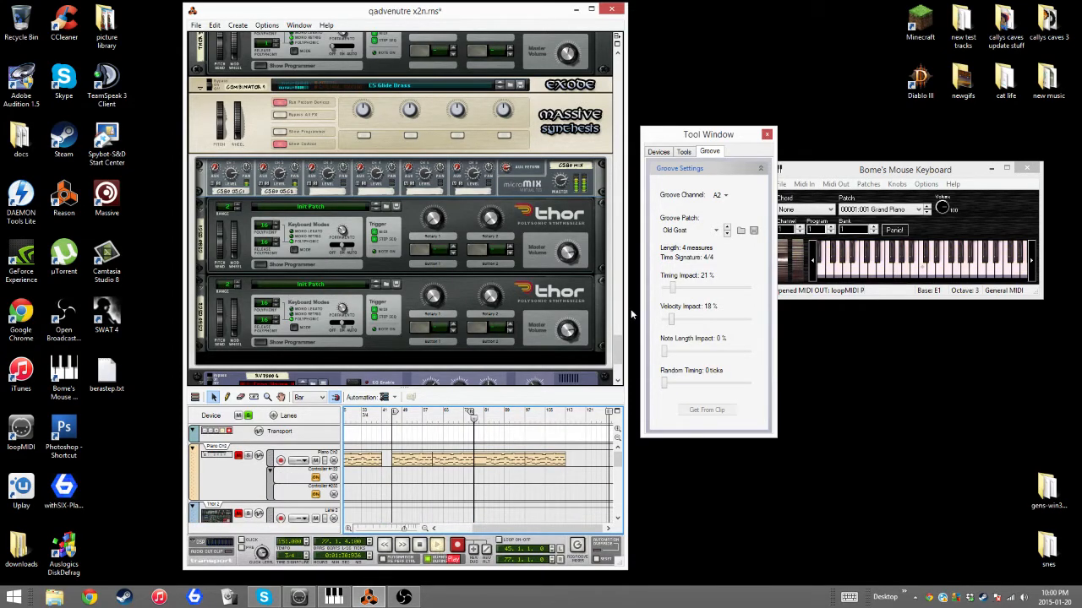
drag(618, 355, 635, 81)
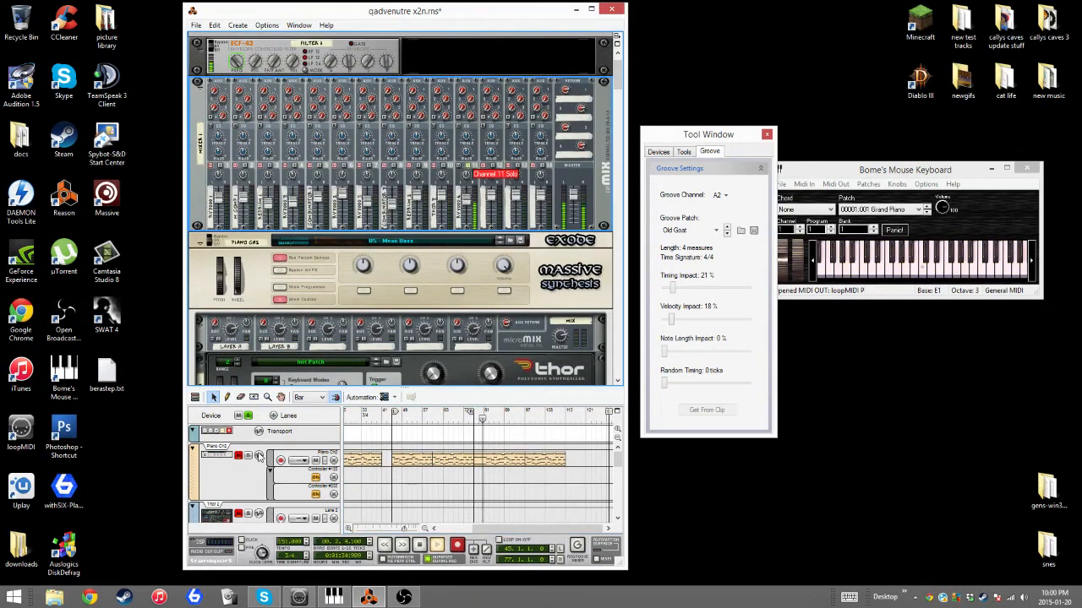
click(468, 166)
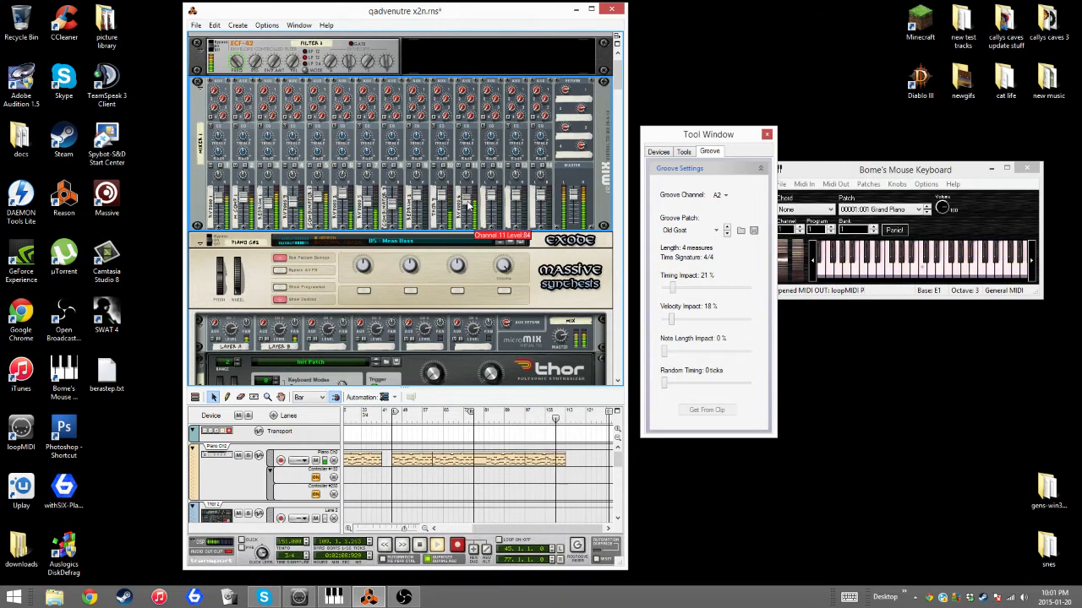
- Replay the full mix from bar 77 and from bar 45 to judge the balance of the parts
click(421, 548)
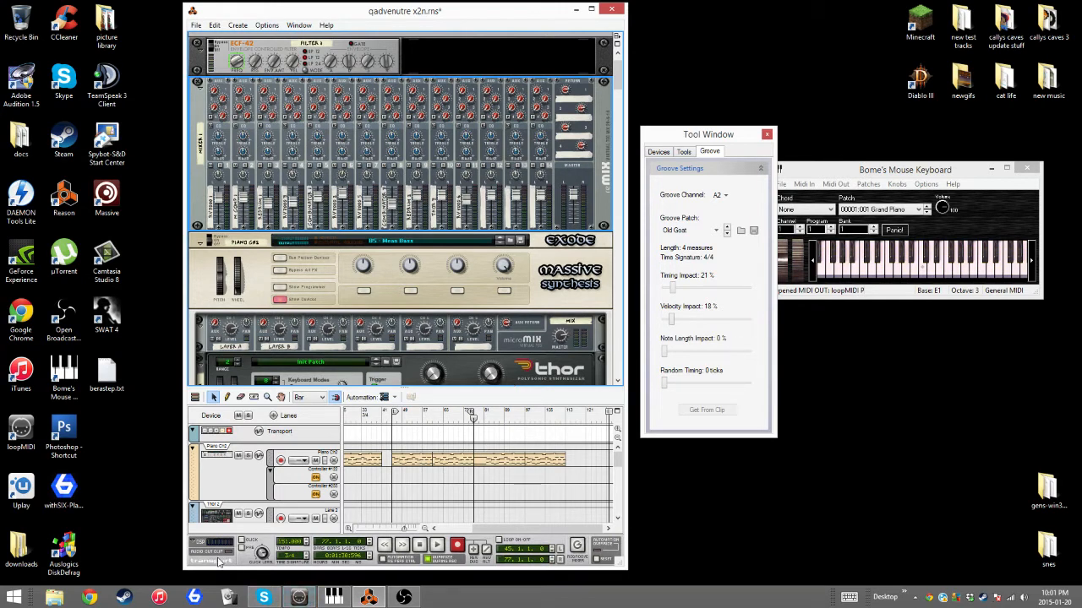
click(436, 546)
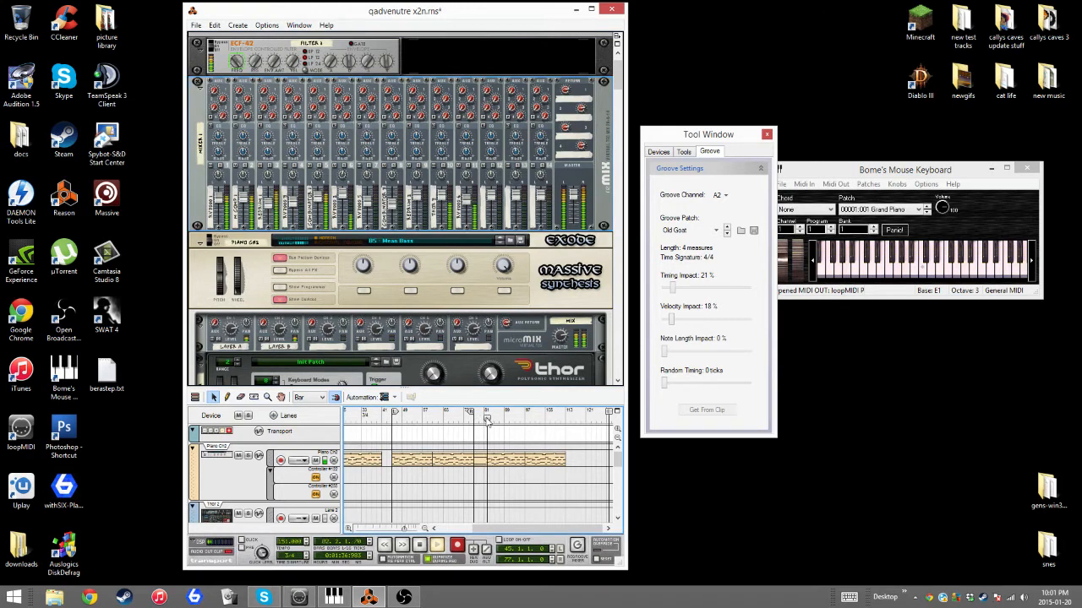
click(421, 545)
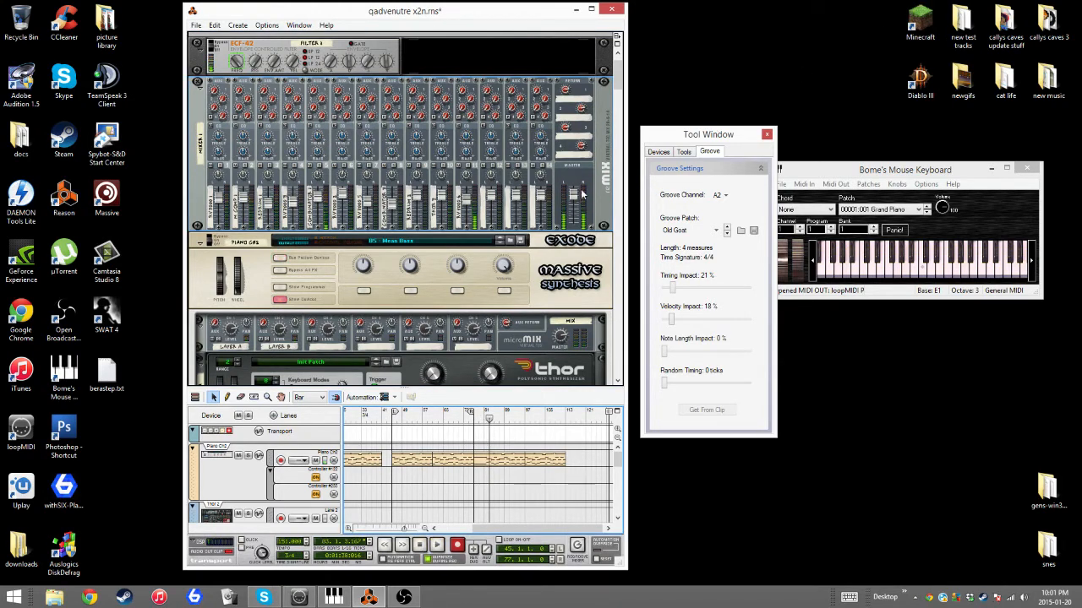
mouse_move(579, 196)
click(439, 545)
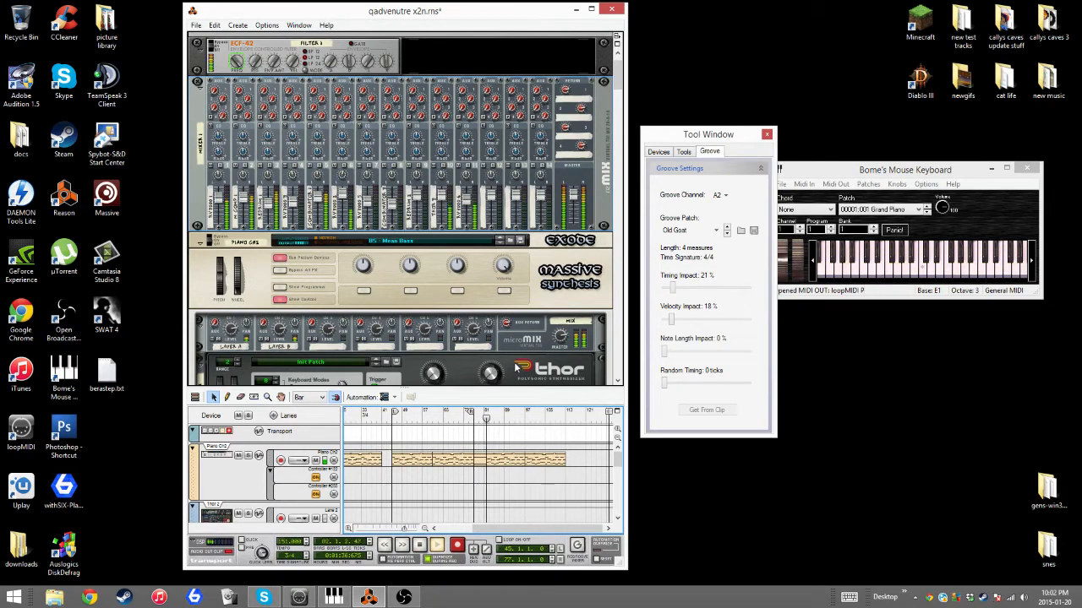
click(393, 421)
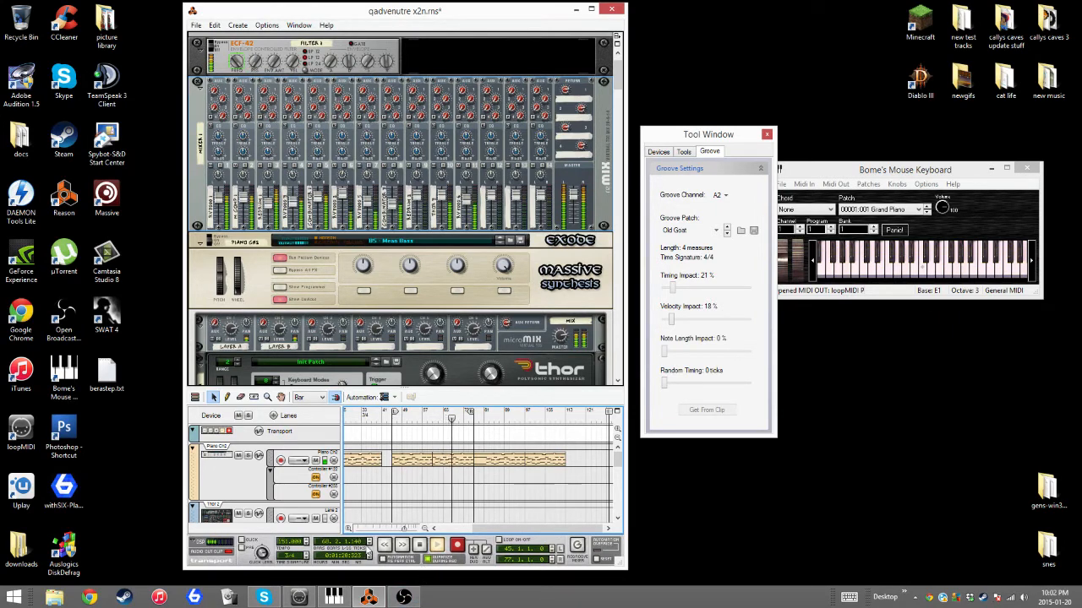
- Select the Combinator 4 track and examine the dry/wet control of its RV7000 reverb during playback
click(223, 481)
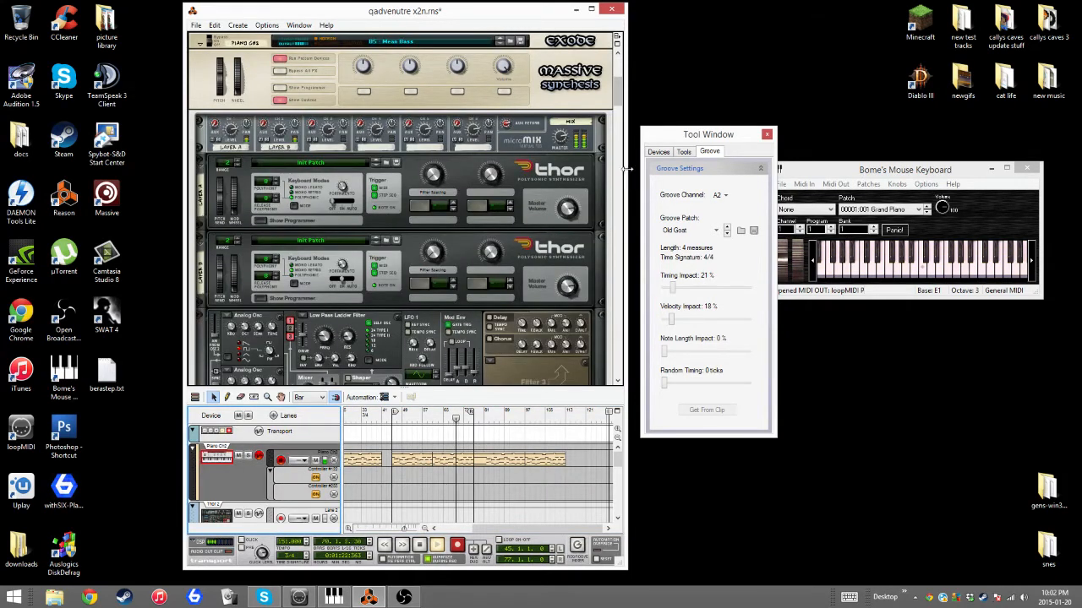
scroll(466, 459, down, 5)
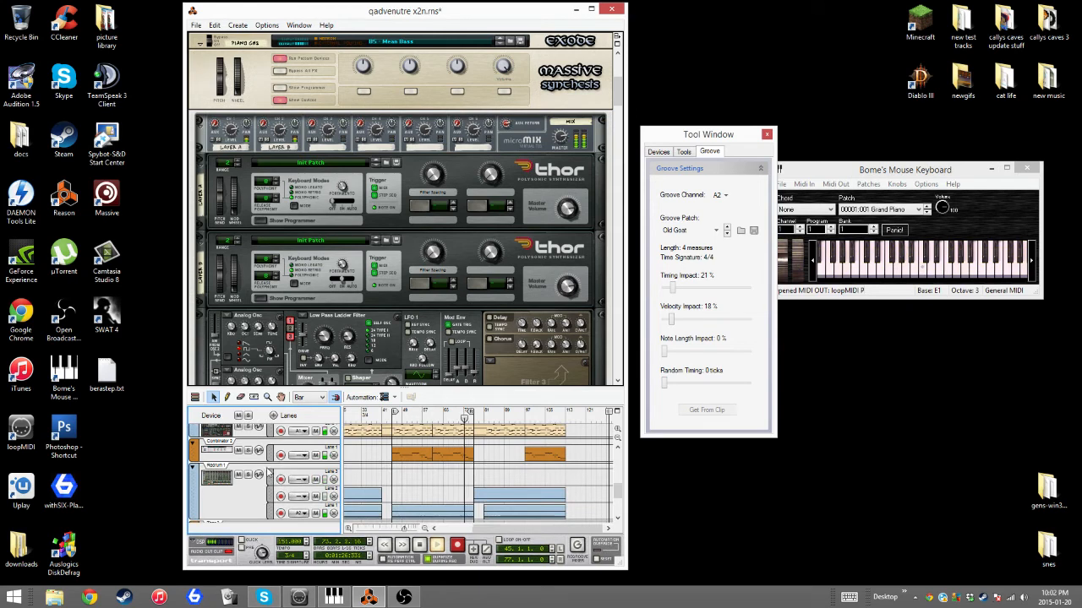
scroll(397, 479, down, 2)
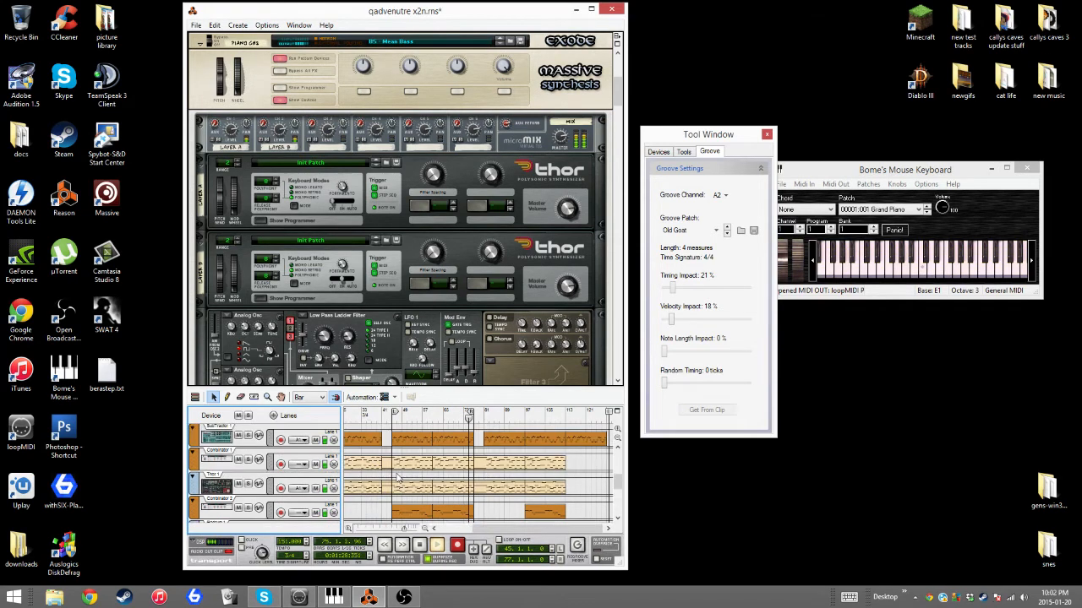
scroll(397, 479, down, 2)
click(234, 470)
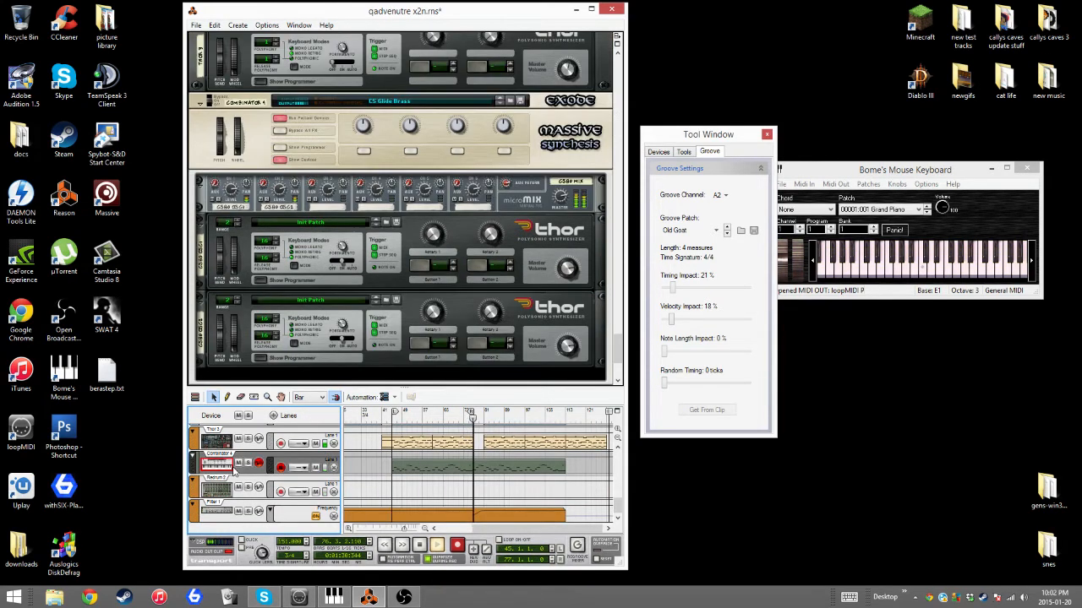
scroll(612, 347, down, 3)
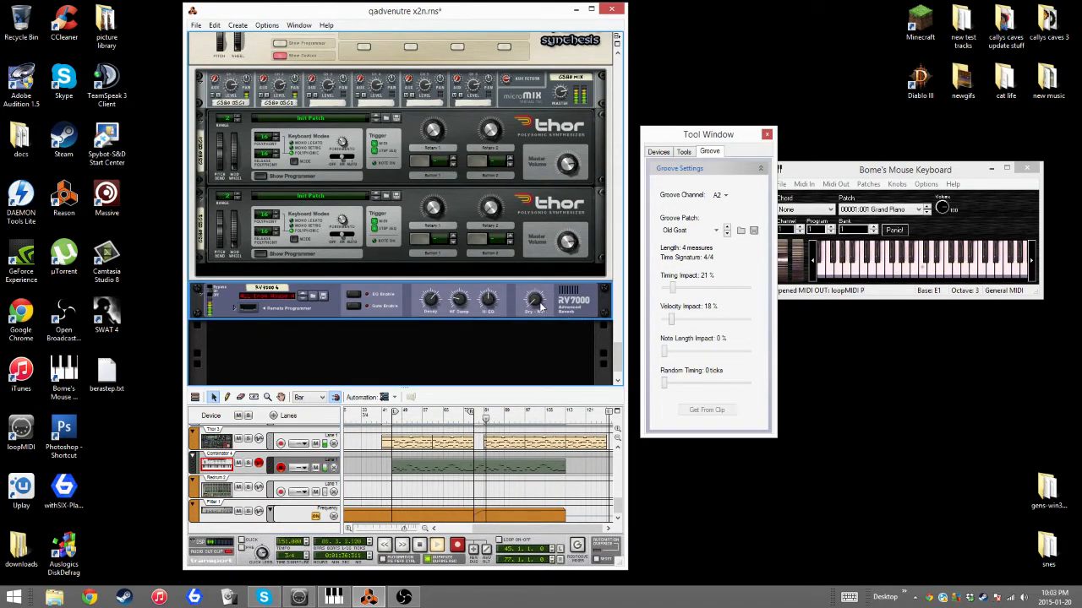
mouse_move(535, 300)
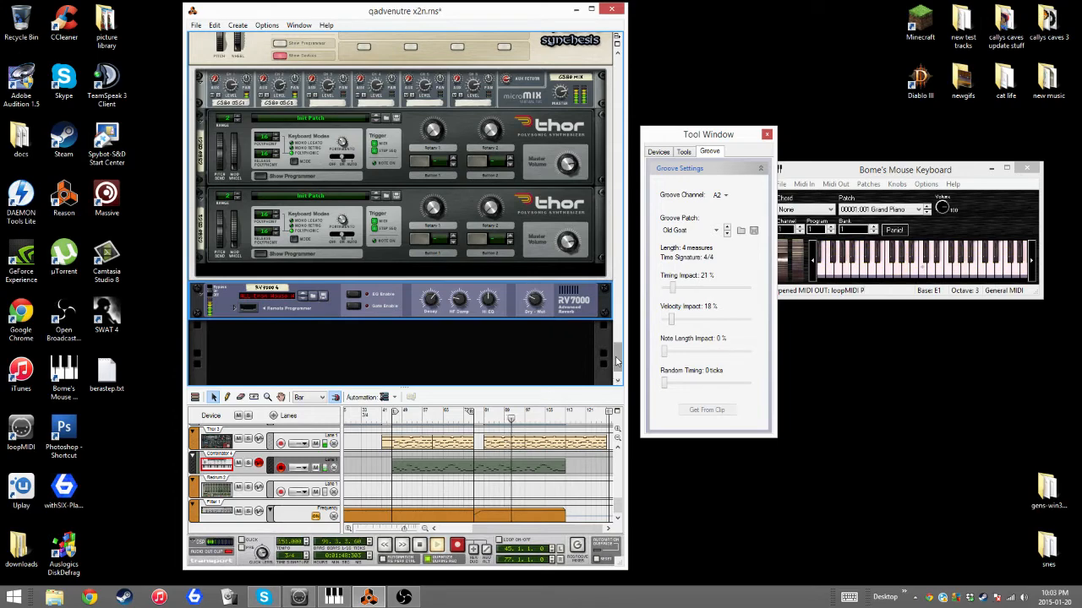
- Return to the main mixer while the song plays out, stop playback, and look over the sequencer tracks
drag(616, 362, 622, 80)
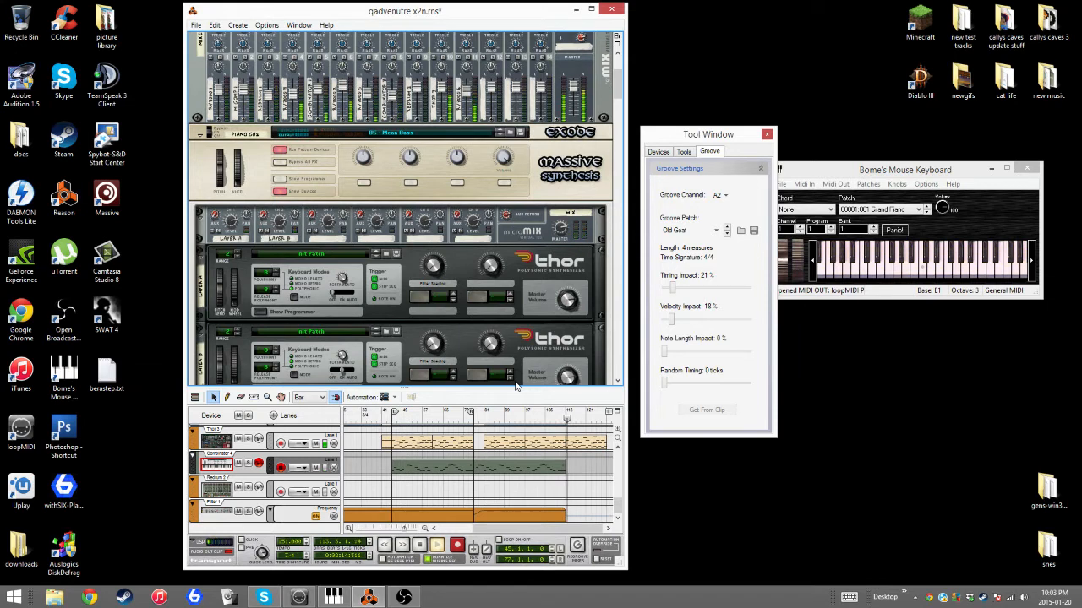
click(420, 545)
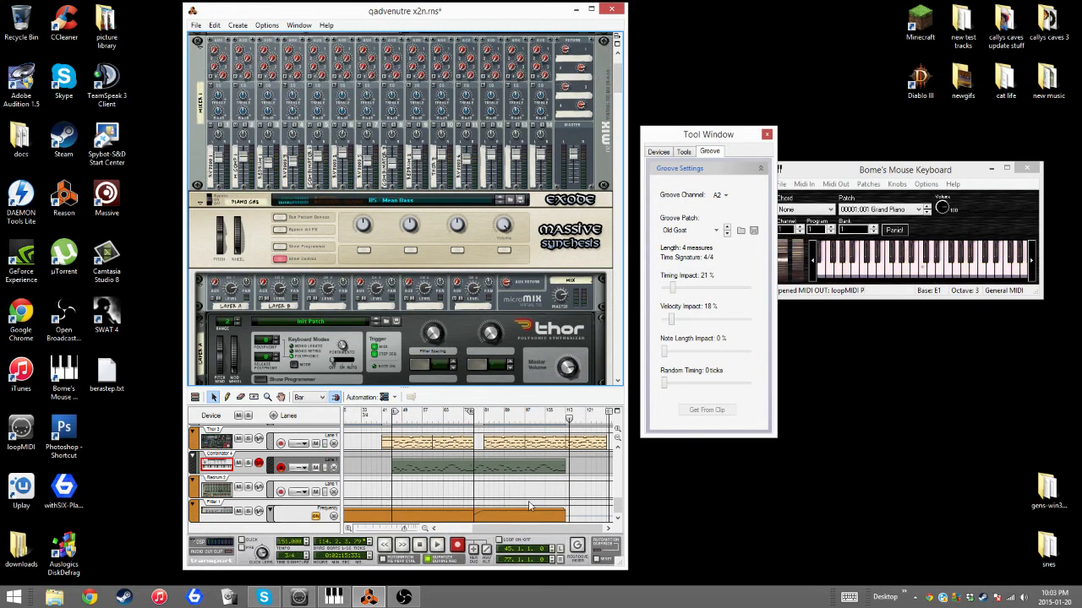
scroll(533, 503, up, 3)
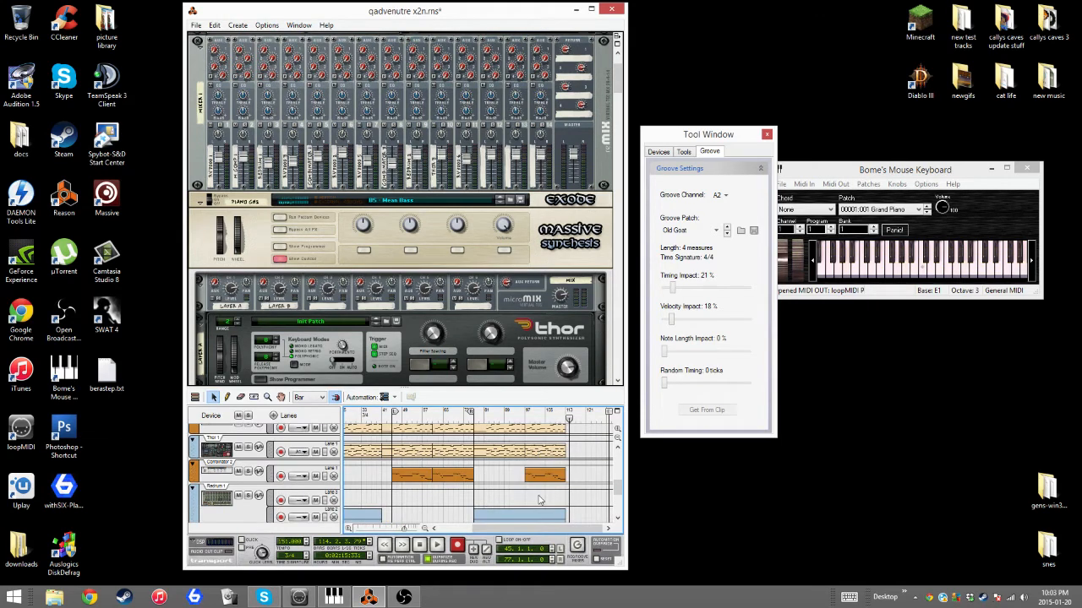
scroll(539, 501, up, 3)
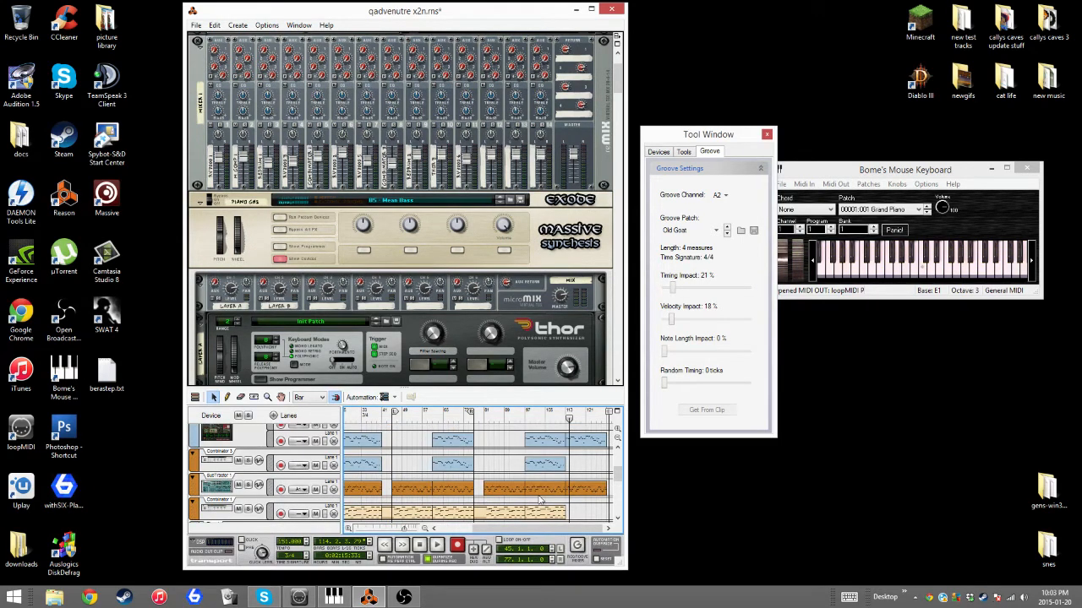
- Solo the Thor 2 track, play it from bar 97, and add Combinator 3 to the solo
scroll(539, 502, up, 4)
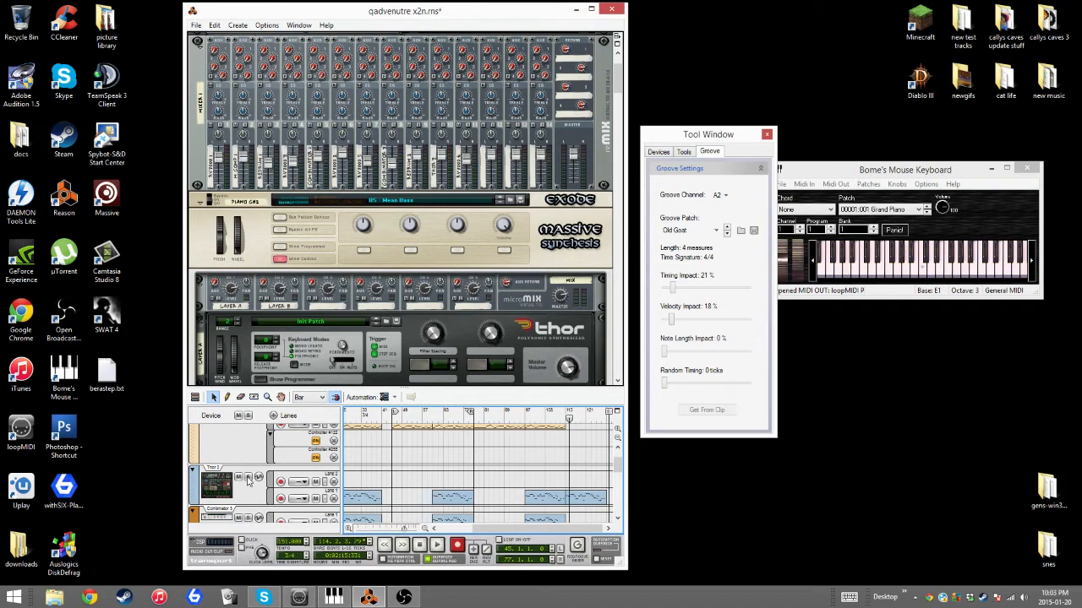
click(247, 479)
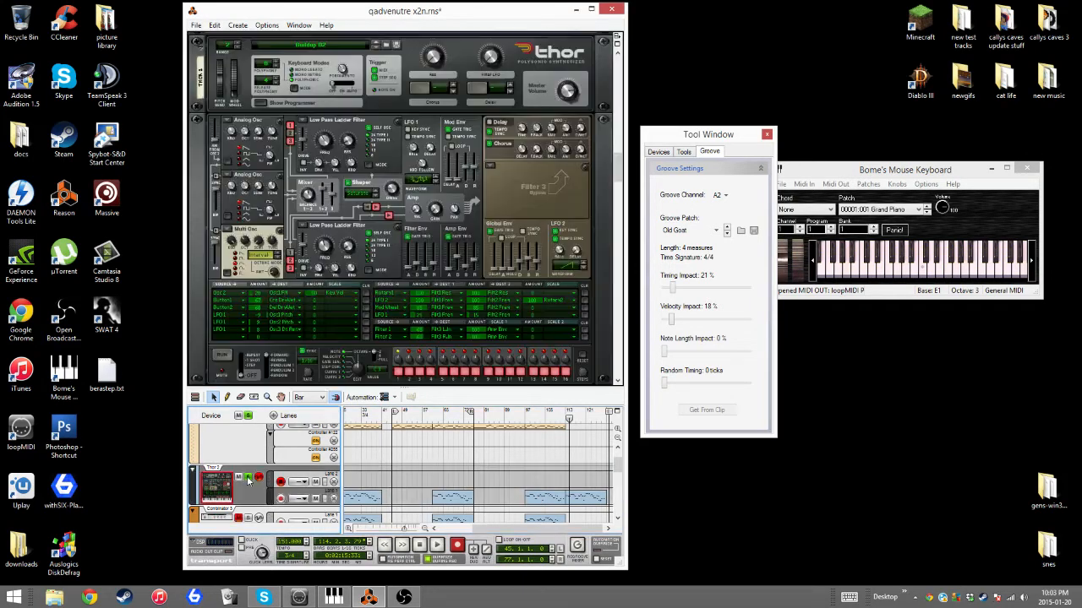
click(525, 415)
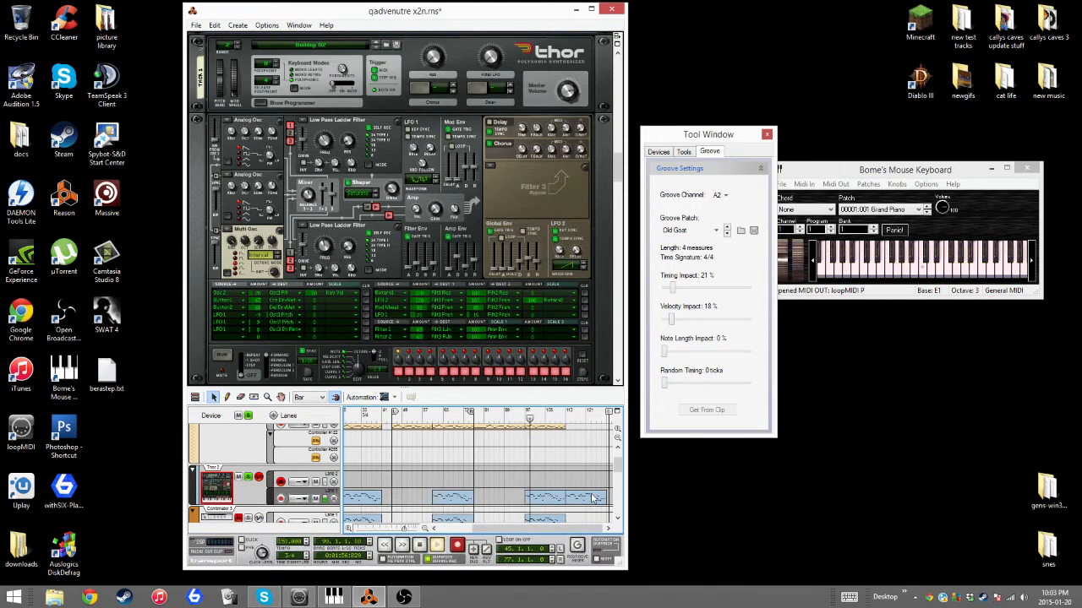
scroll(565, 500, down, 1)
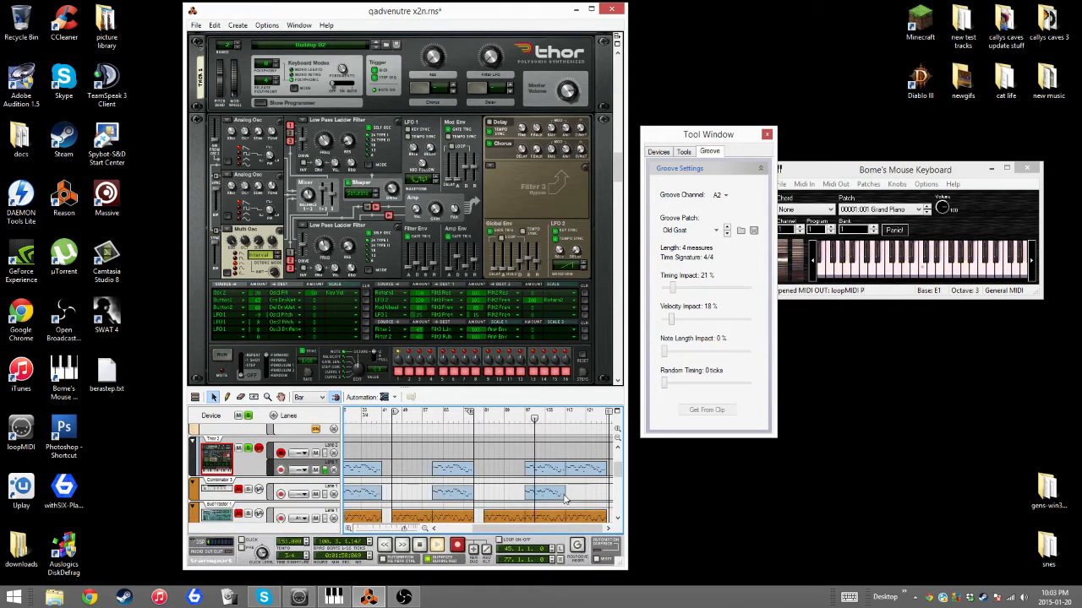
click(250, 494)
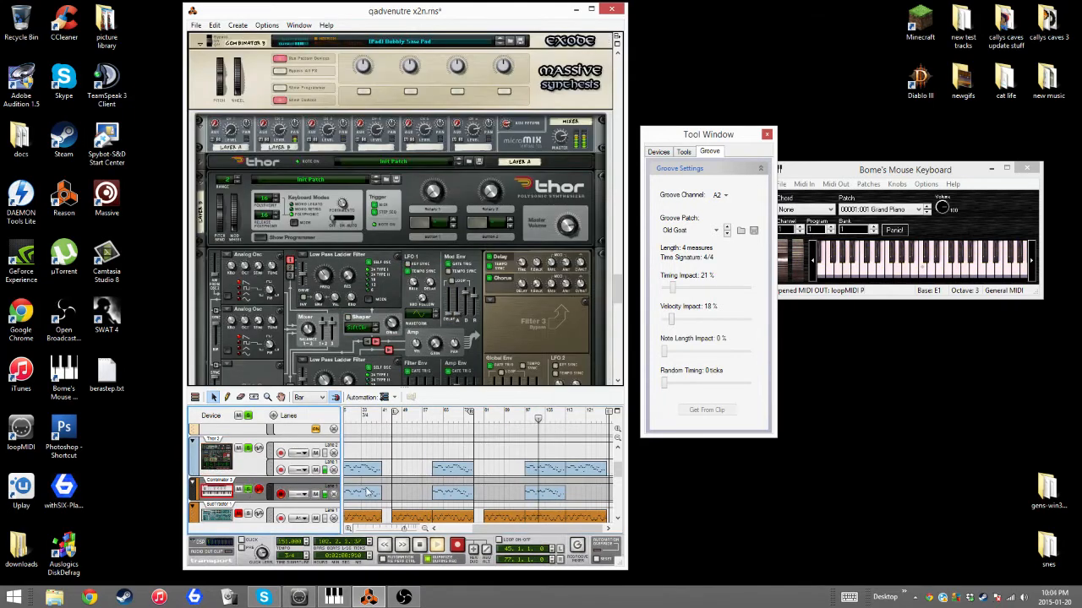
- Look over the remaining sequencer tracks and enlarge the sequencer area to show more of them at once
scroll(484, 462, down, 6)
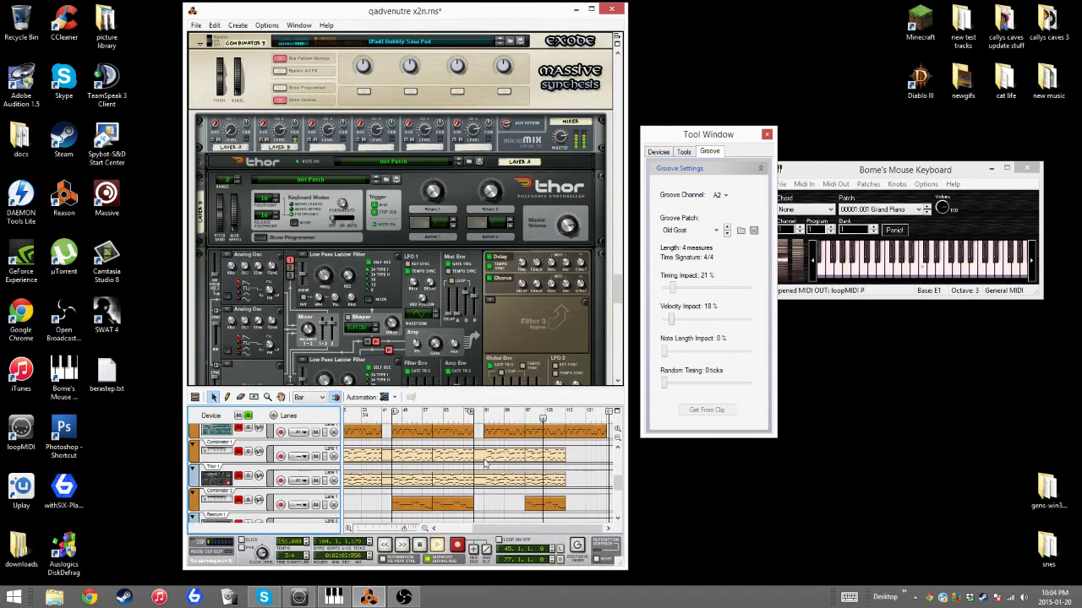
scroll(485, 462, down, 2)
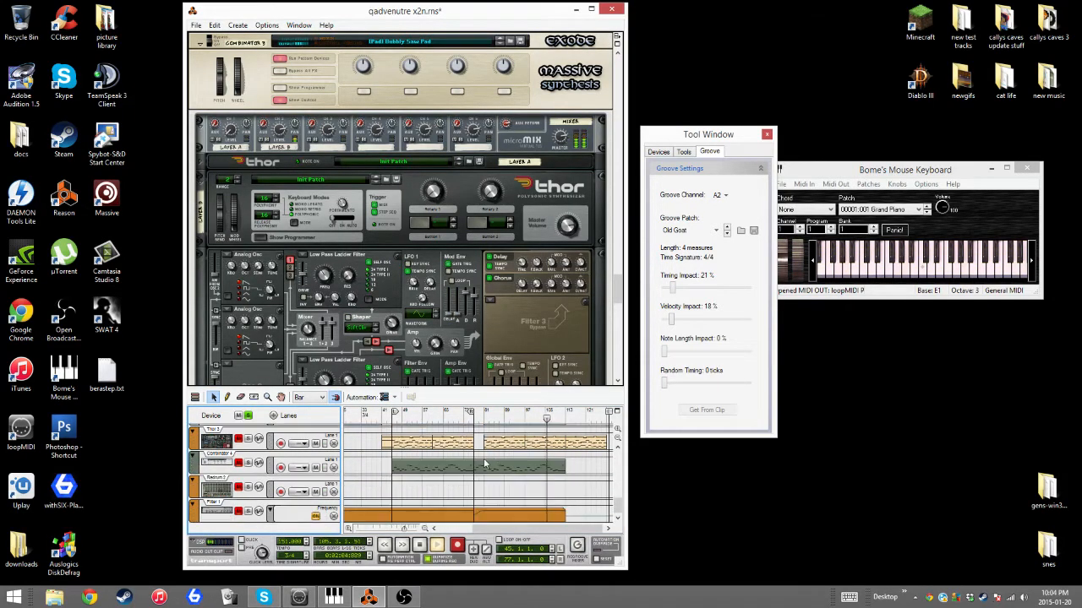
scroll(484, 462, up, 8)
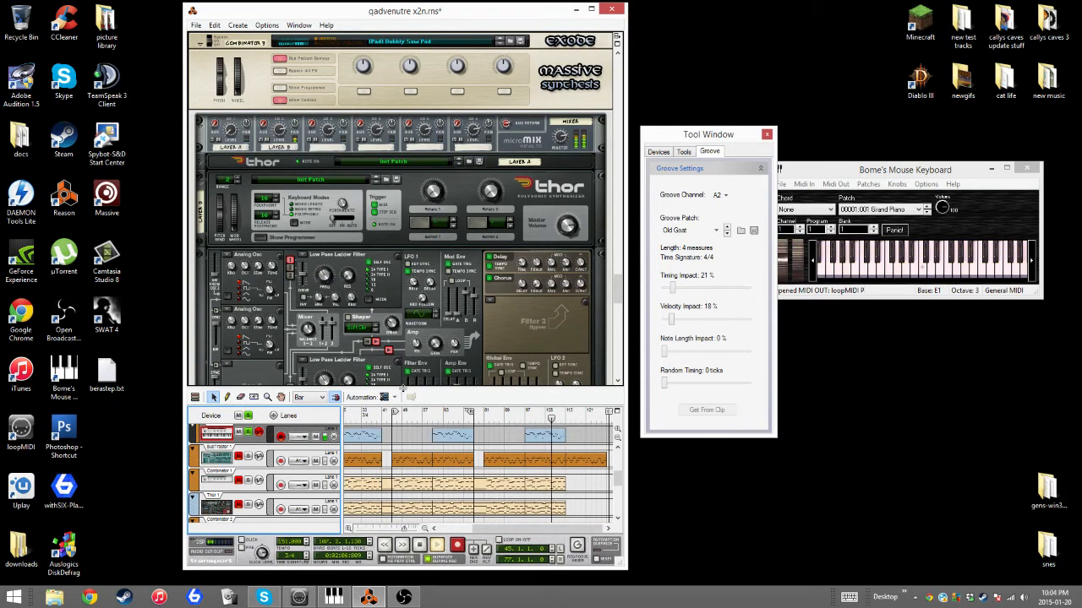
drag(402, 388, 402, 268)
scroll(484, 454, up, 3)
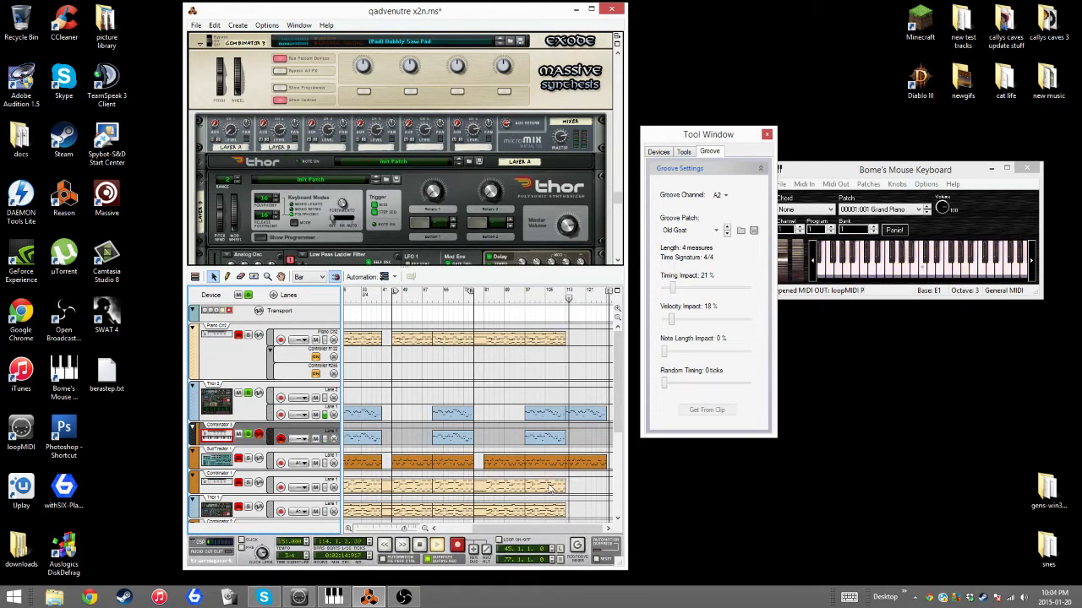
- Play from bar 60 with Combinator 2 briefly soloed alongside the other soloed tracks, and remove its solo again
click(431, 301)
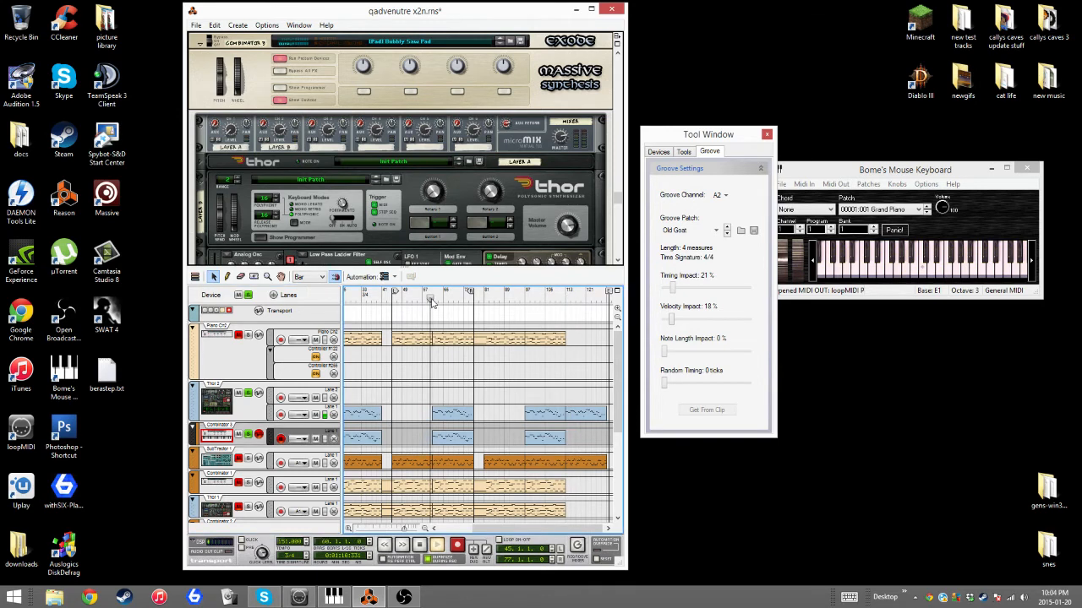
scroll(459, 512, down, 3)
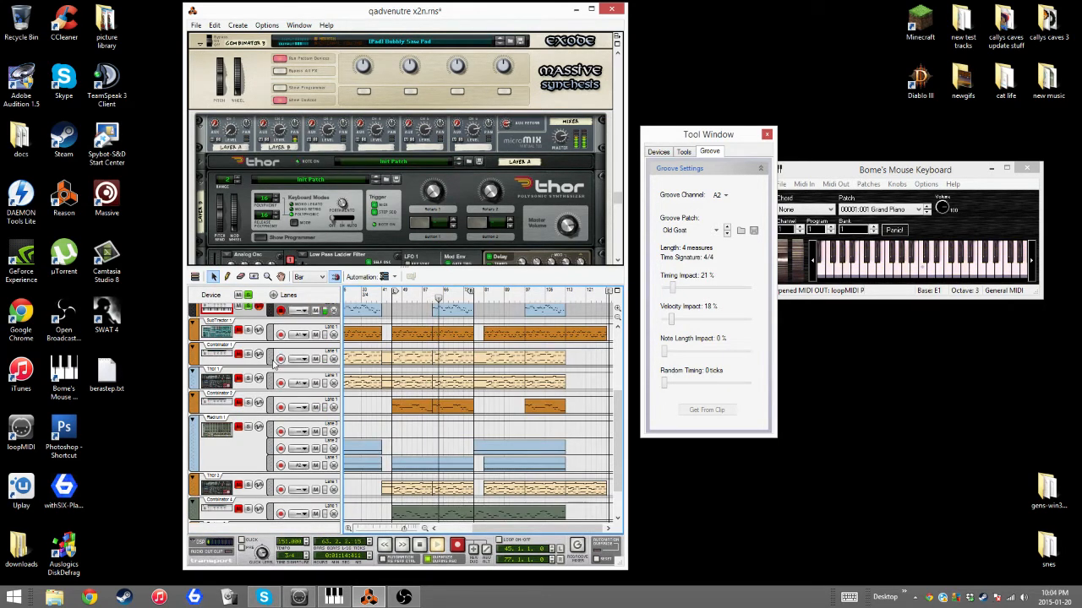
click(249, 407)
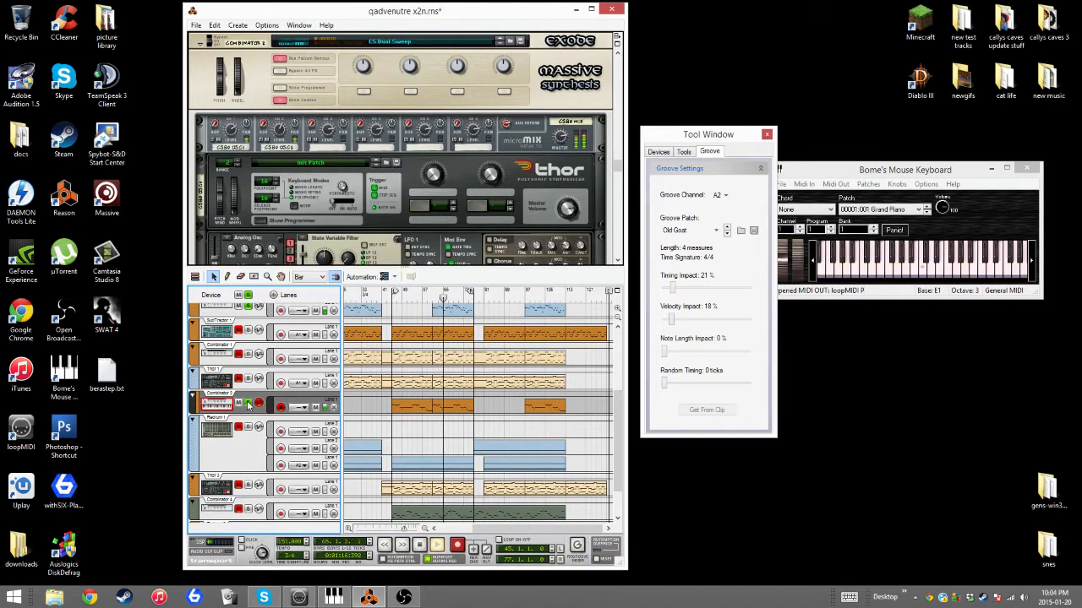
scroll(422, 490, down, 1)
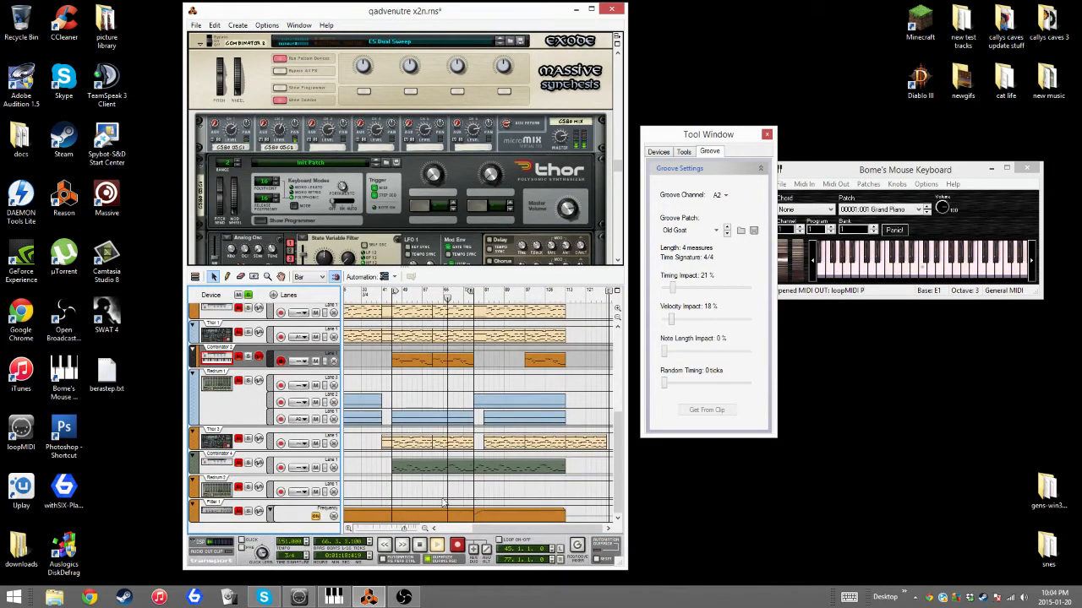
scroll(444, 504, up, 5)
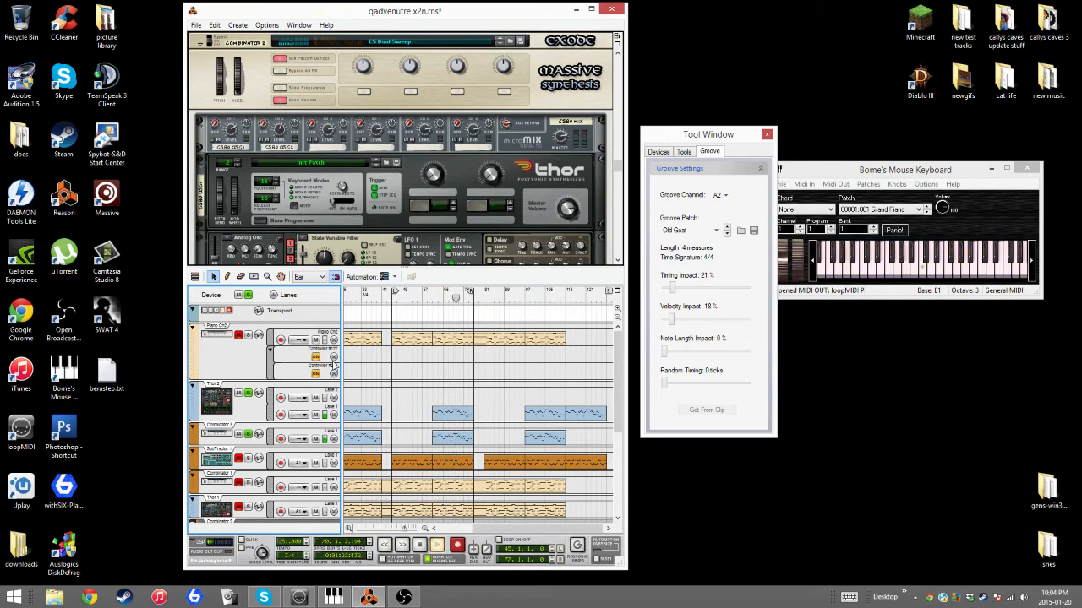
- Check the main mixer, clear all track solos, and play the full mix from bar 60 and from bar 97
drag(618, 162, 619, 64)
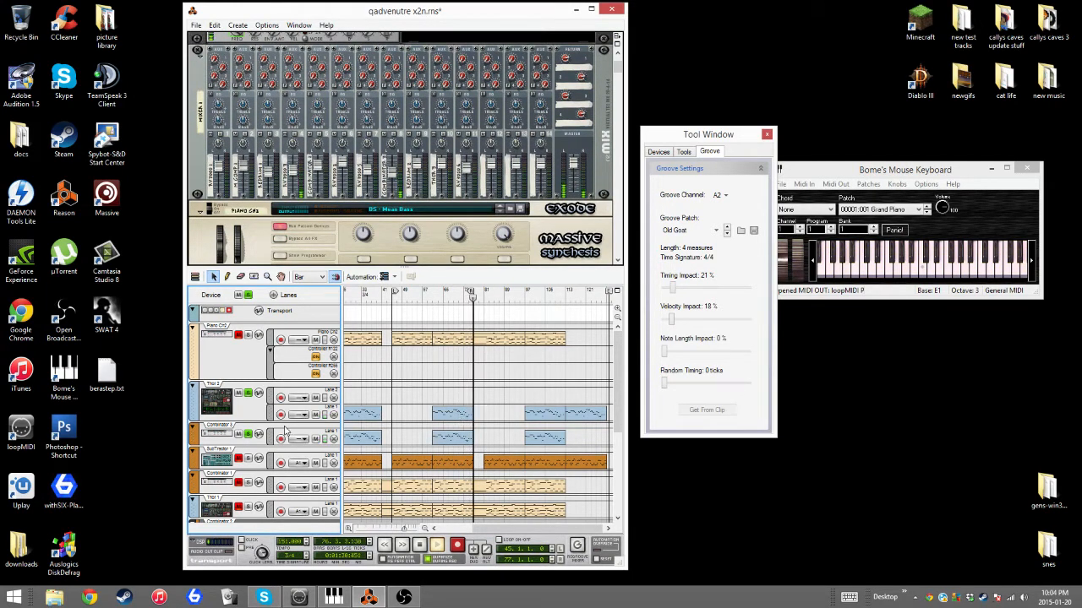
click(249, 341)
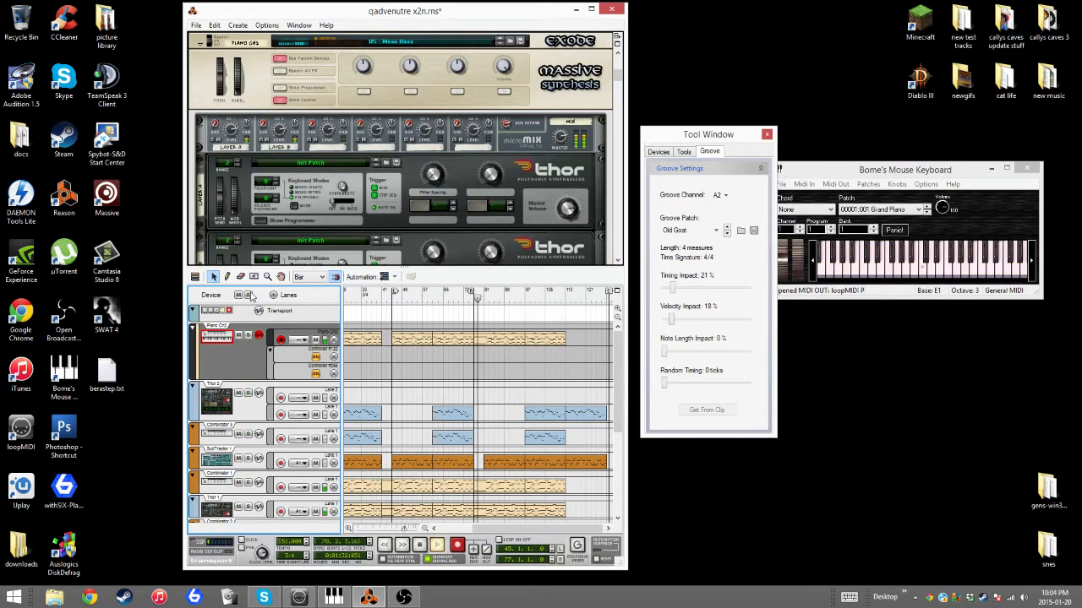
click(436, 296)
click(429, 297)
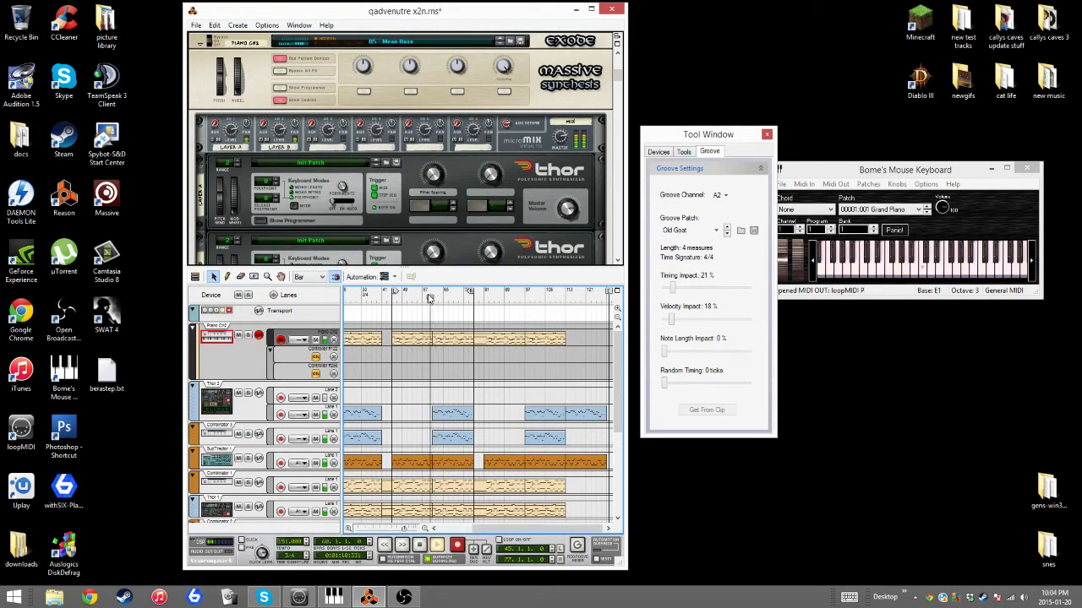
click(524, 296)
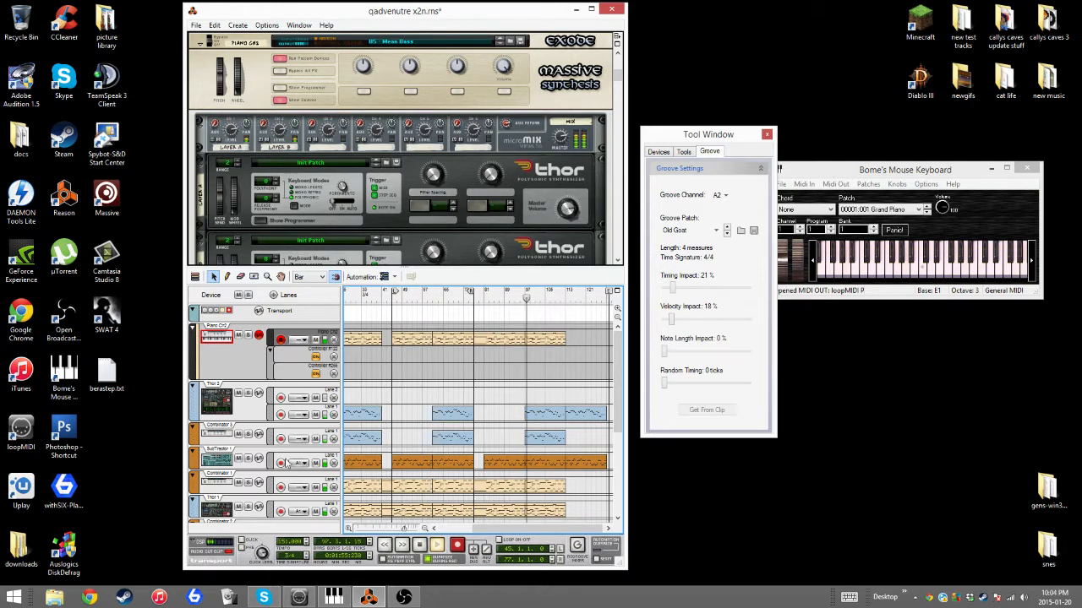
- Solo Thor 2 and Combinator 3 again and set the loop locators to bars 97 and 113
click(247, 396)
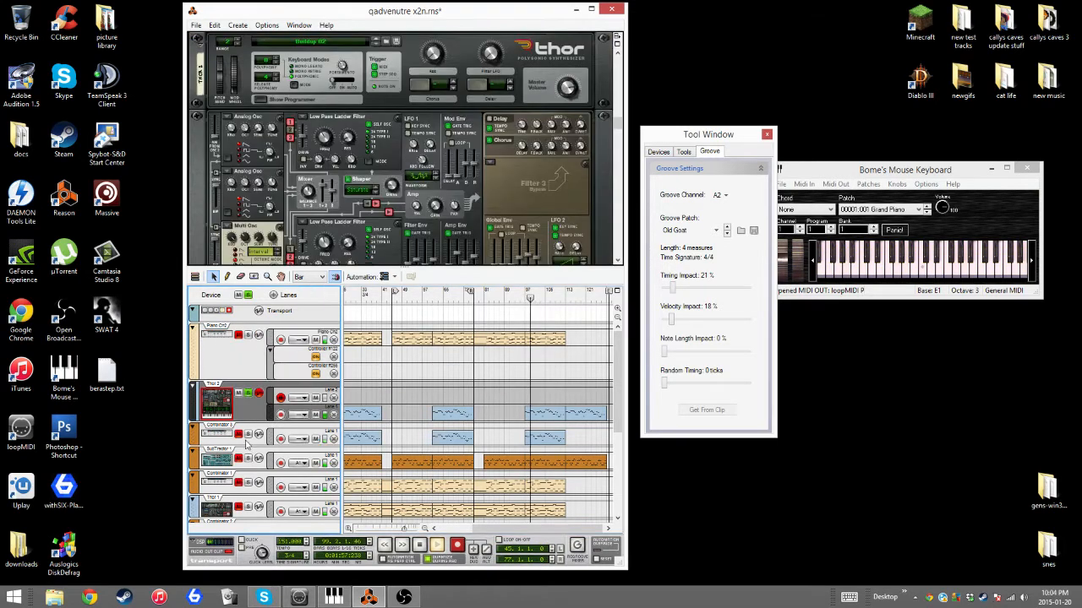
click(250, 436)
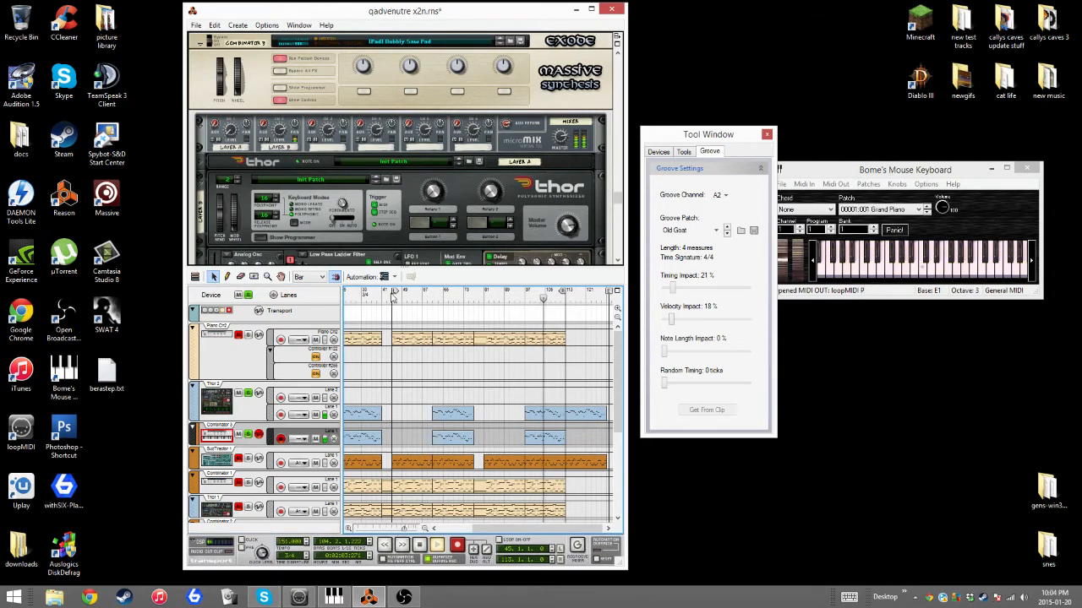
drag(393, 298, 527, 300)
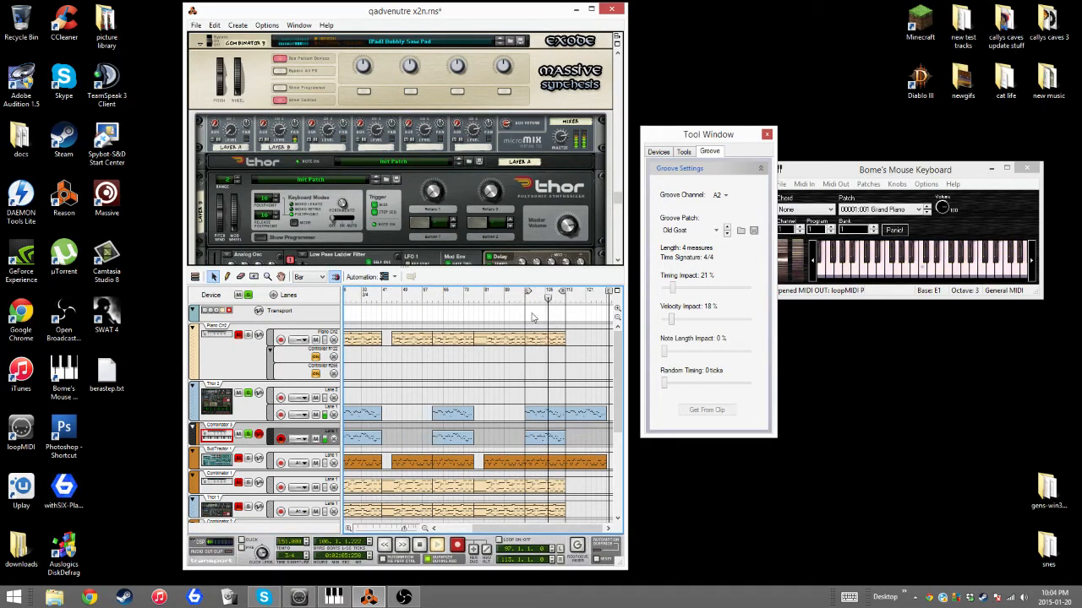
- Open the Thor 2 clip at bar 97 for note editing, stop playback near its end, and delete the last notes from bar 111 onward
double_click(555, 415)
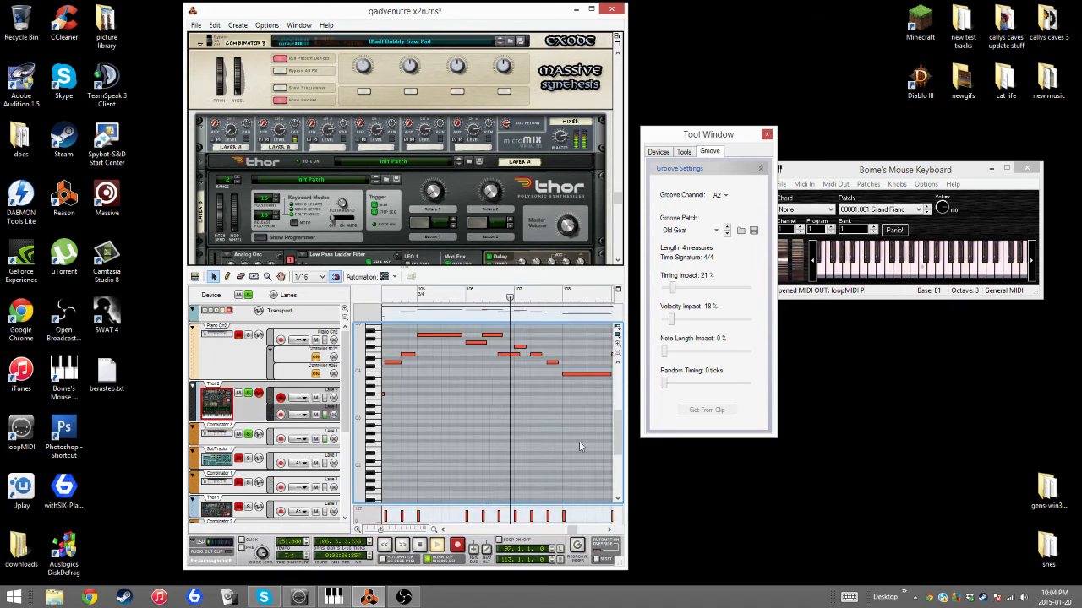
click(610, 530)
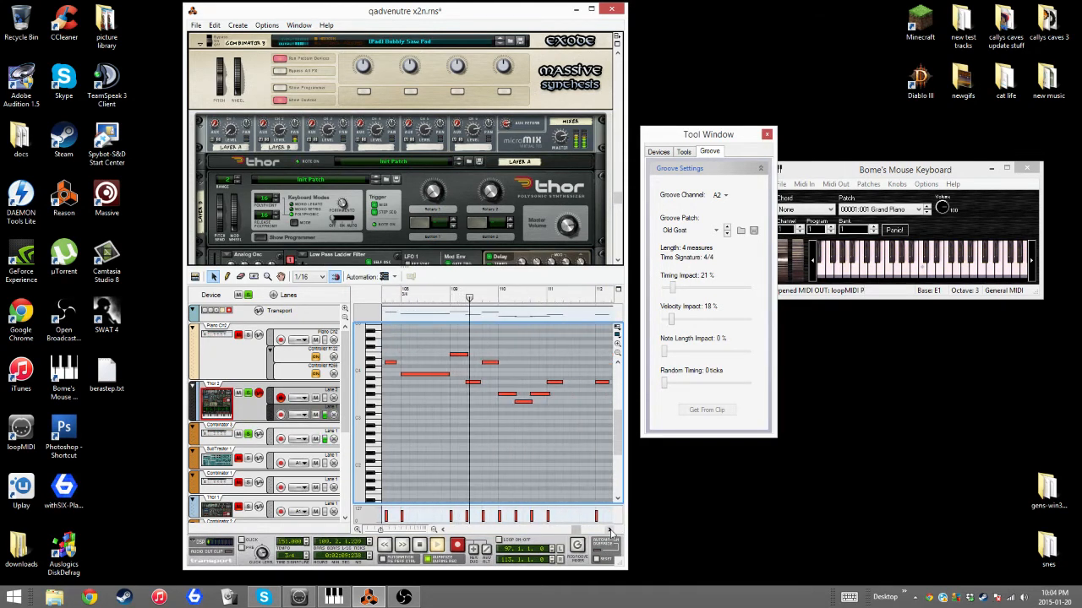
click(610, 530)
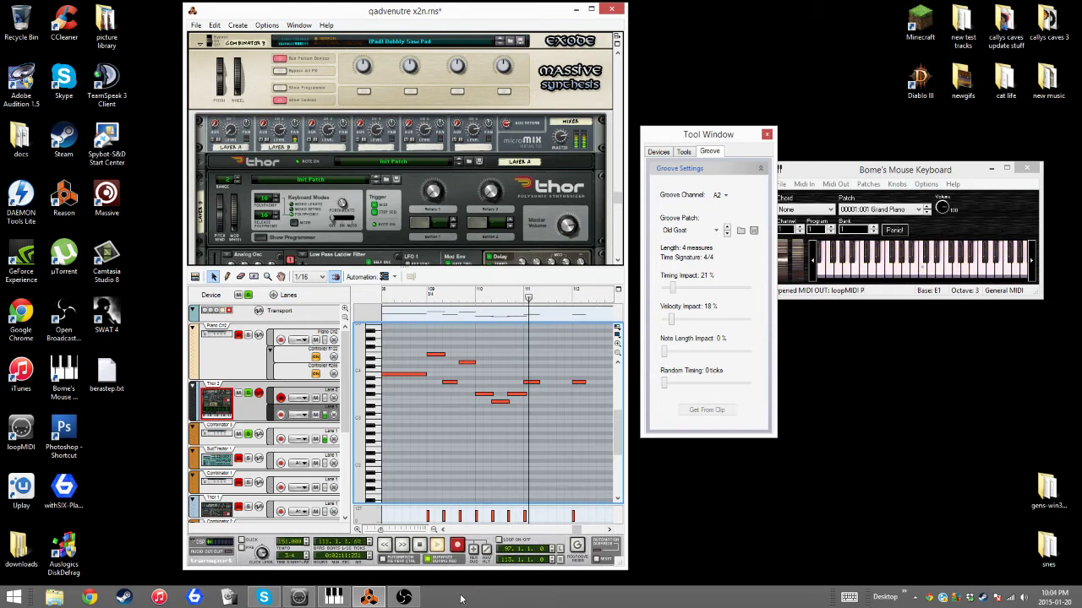
key(space)
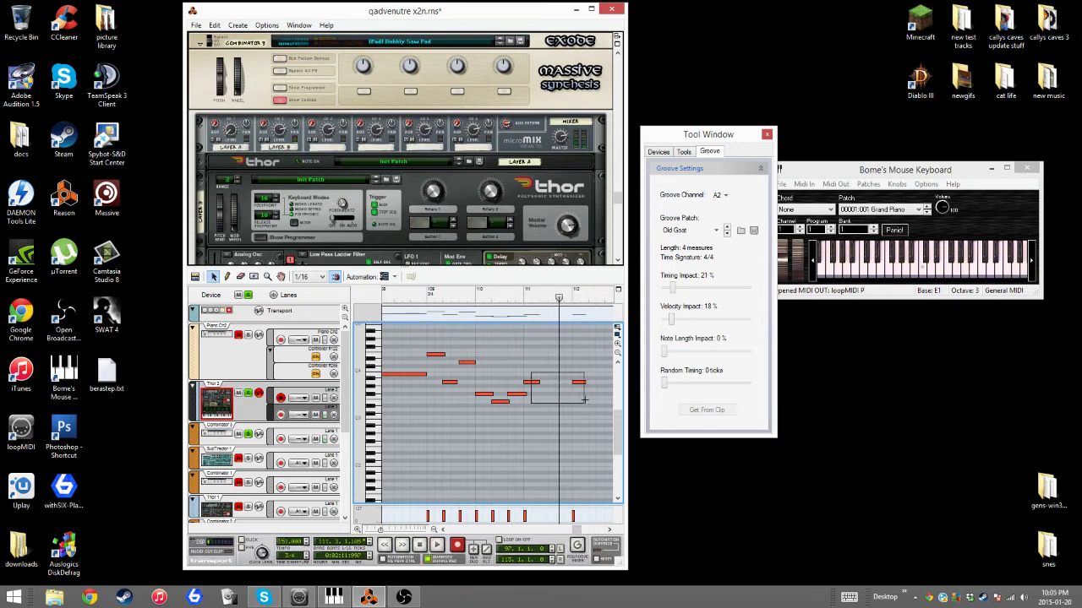
key(Delete)
- Copy the Thor 2 notes from bars 108 to 110 to bar 111 and delete the pasted notes beyond bar 113
drag(541, 336, 412, 430)
key(KP_7)
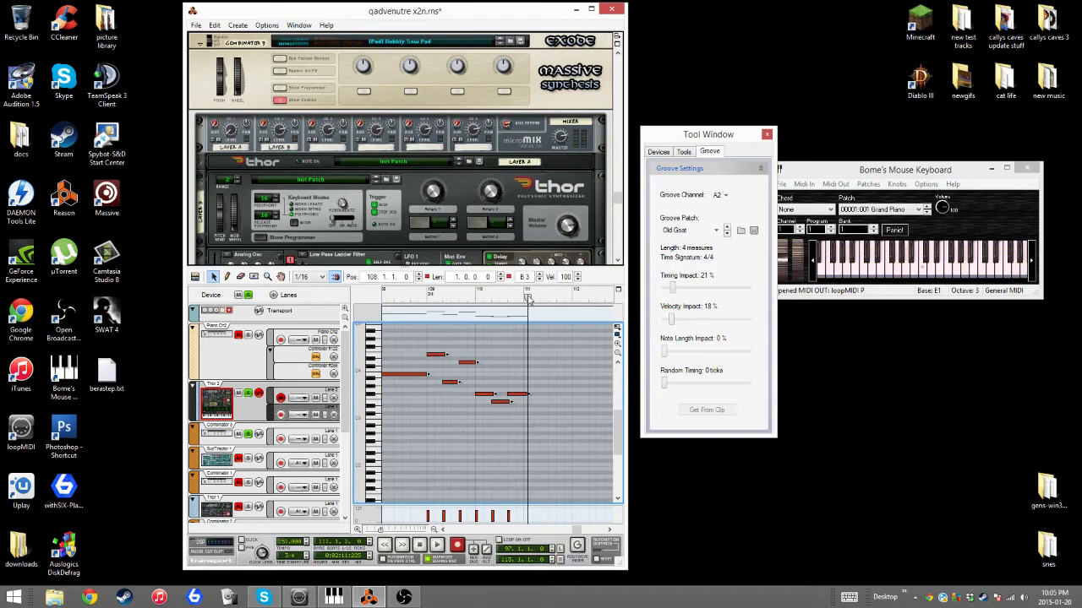
key(ctrl+v)
drag(399, 298, 518, 300)
drag(518, 381, 558, 419)
key(Delete)
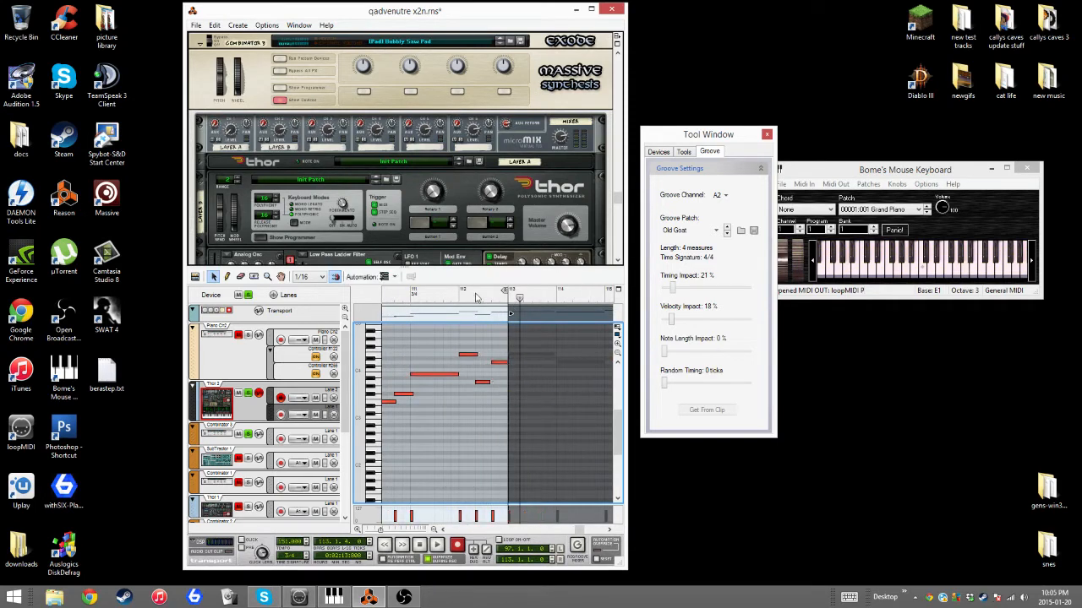
- Play the extended Thor 2 melody from bar 107 through bar 111 and stop playback
drag(452, 294, 384, 298)
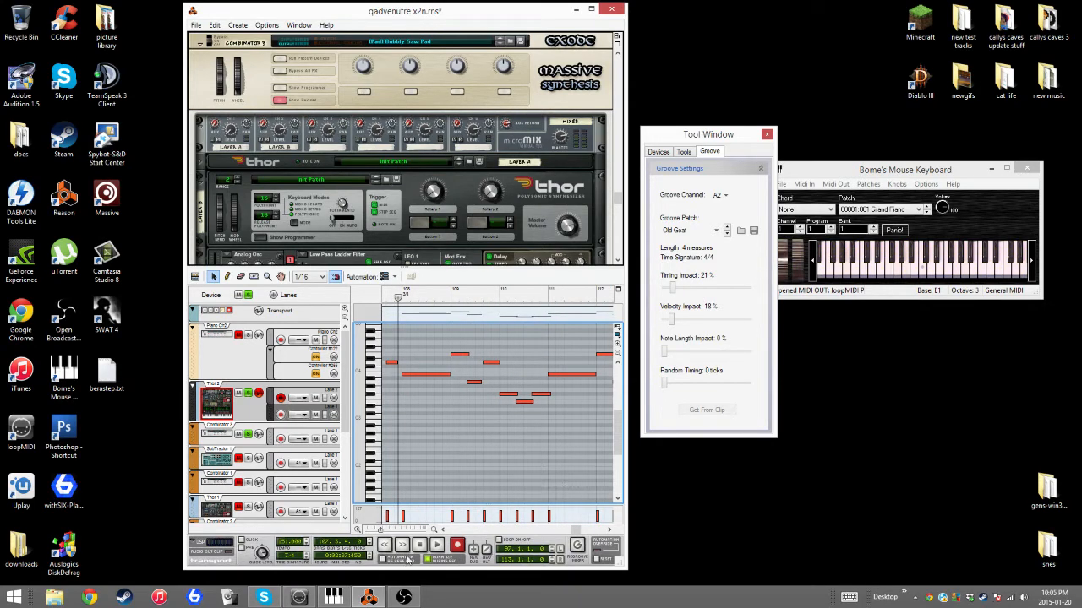
click(438, 546)
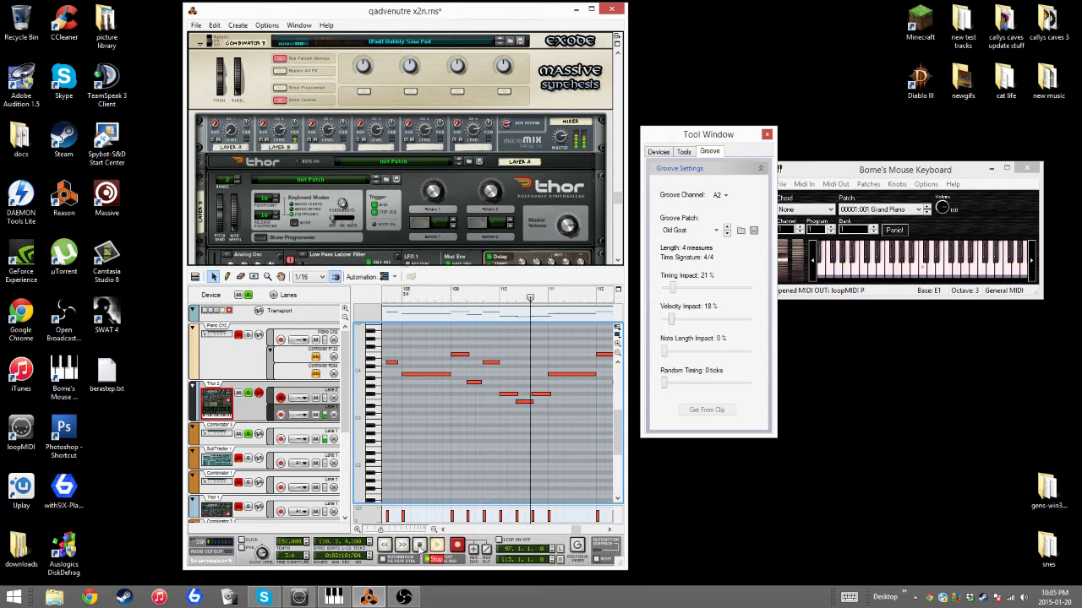
click(420, 546)
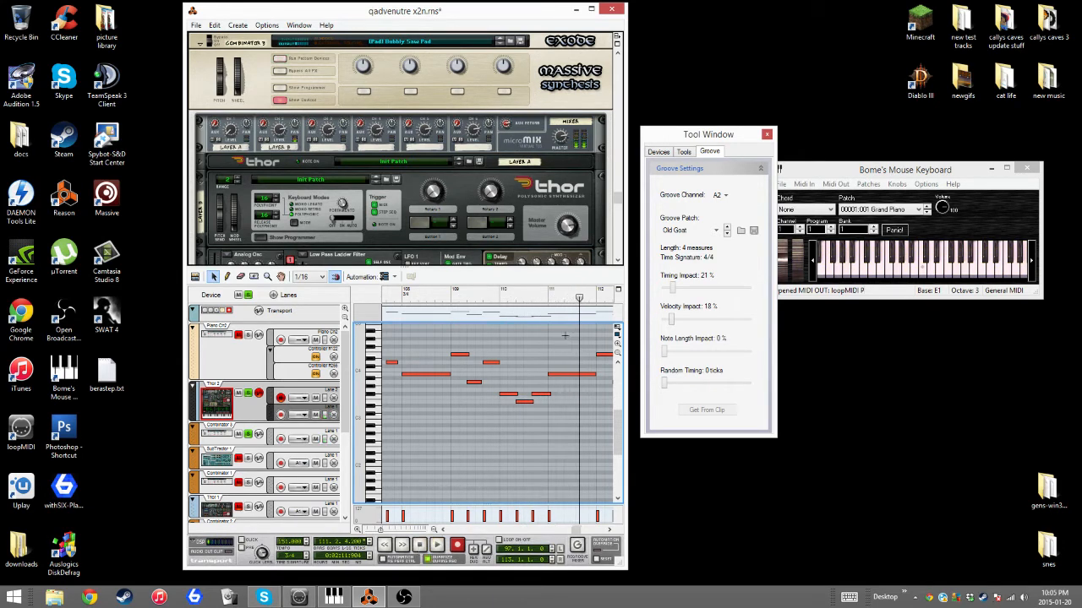
- Replace the notes after bar 111 with a copy of the phrase from bars 109 and 110, starting at bar 111
scroll(563, 387, right, 3)
scroll(491, 392, up, 2)
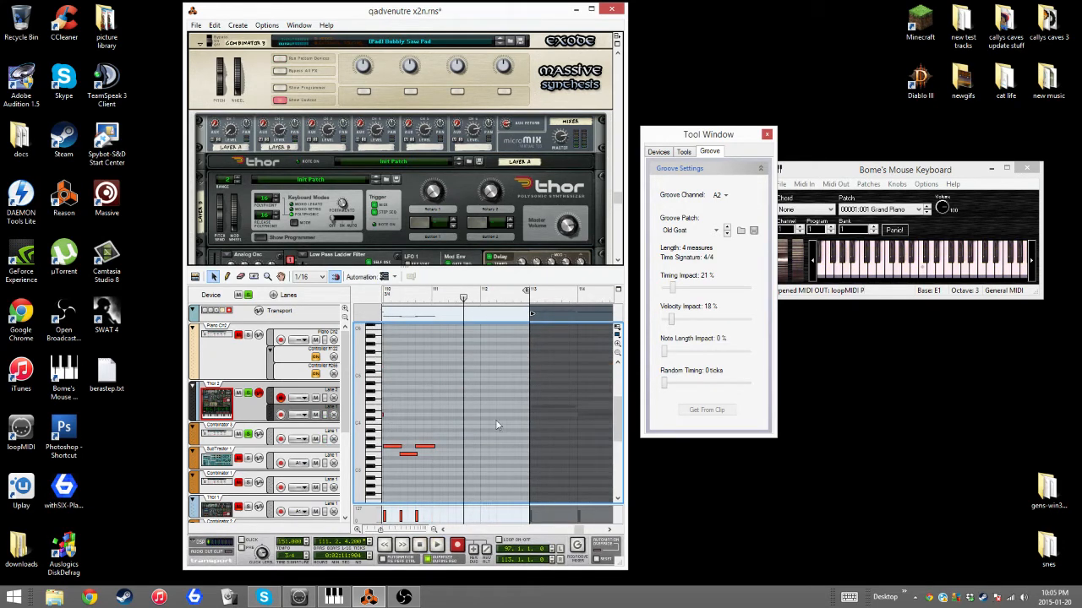
drag(452, 411, 411, 462)
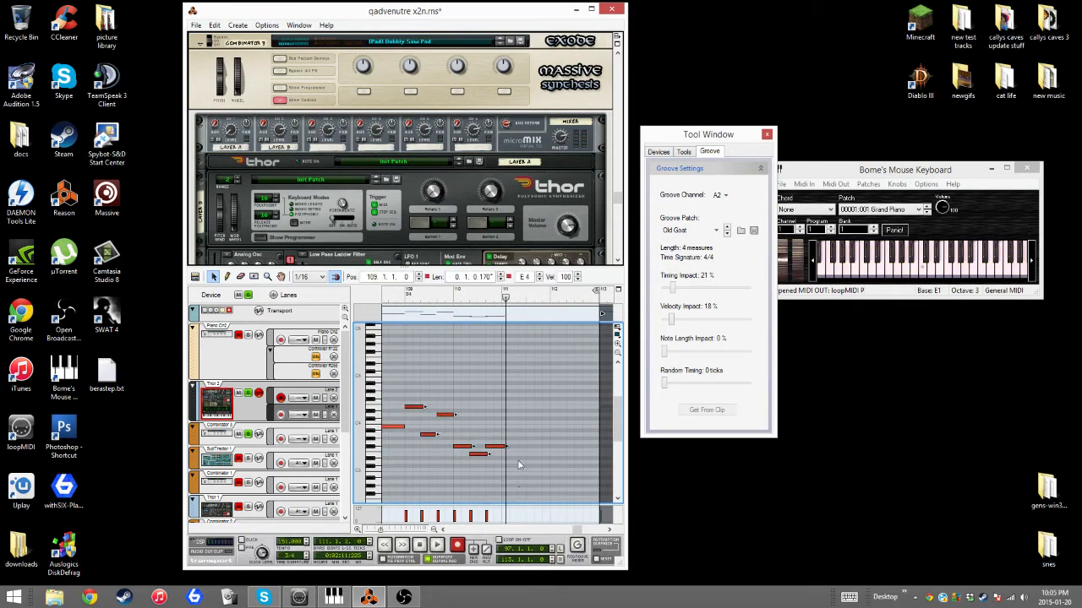
key(ctrl+d)
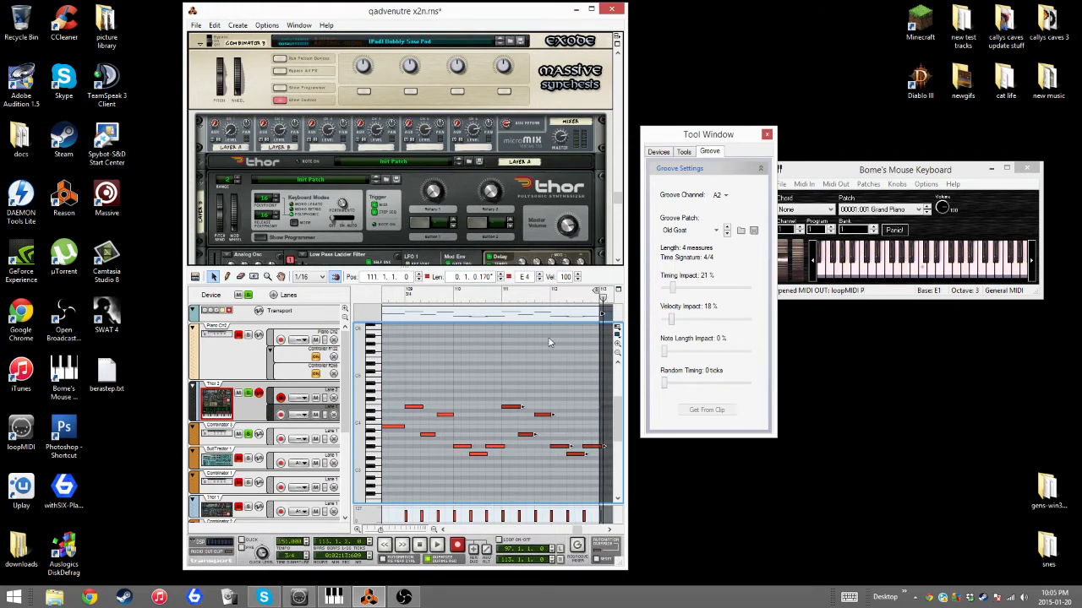
- Move the copied phrase at bar 111 down an octave to start on E3, and play the passage from about bar 109
drag(507, 393, 590, 475)
drag(513, 414, 514, 458)
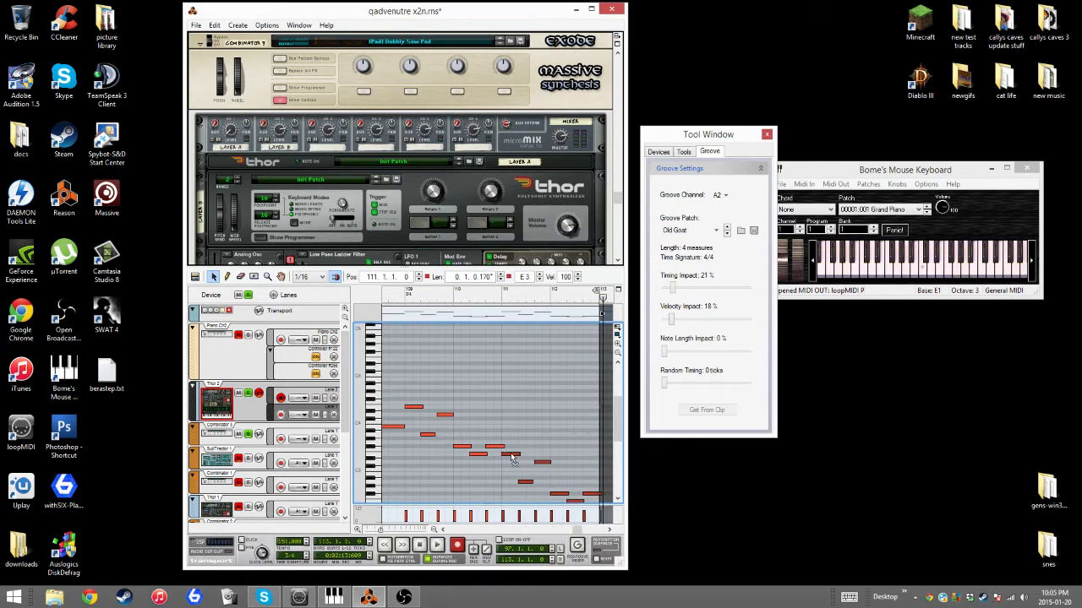
click(400, 298)
click(437, 549)
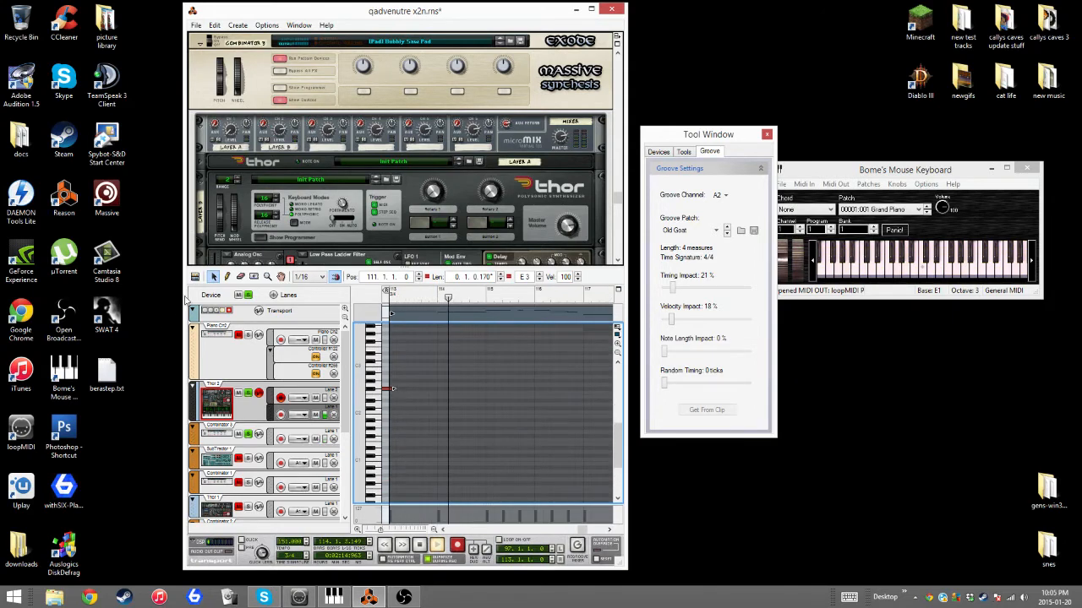
- Leave the note editor, select the Thor 2 clip at bar 113, and play the arrangement from bar 97
key(ctrl+e)
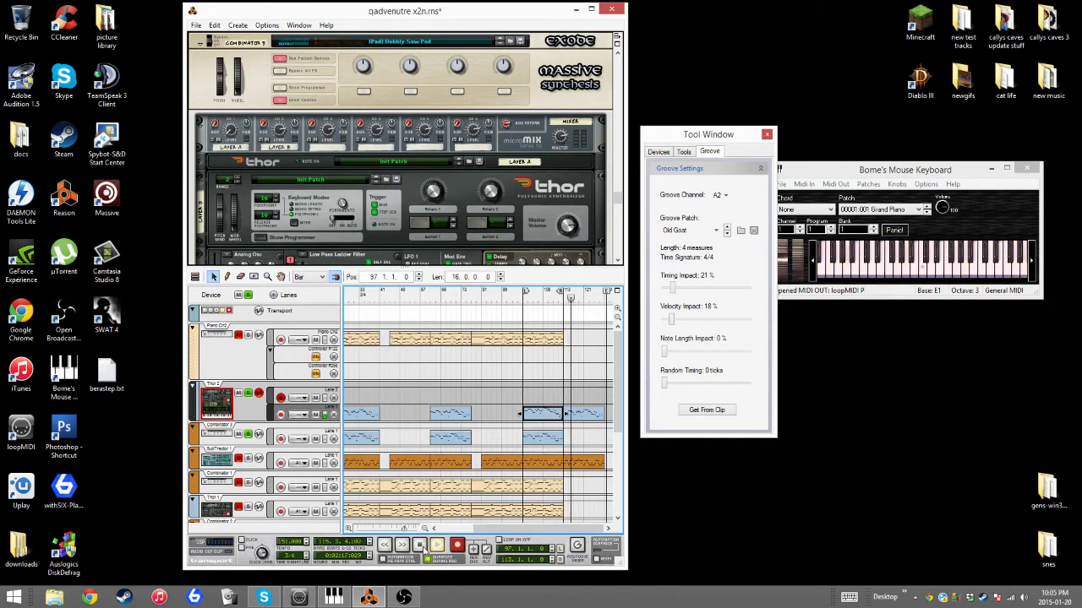
key(space)
drag(556, 446, 585, 414)
click(524, 294)
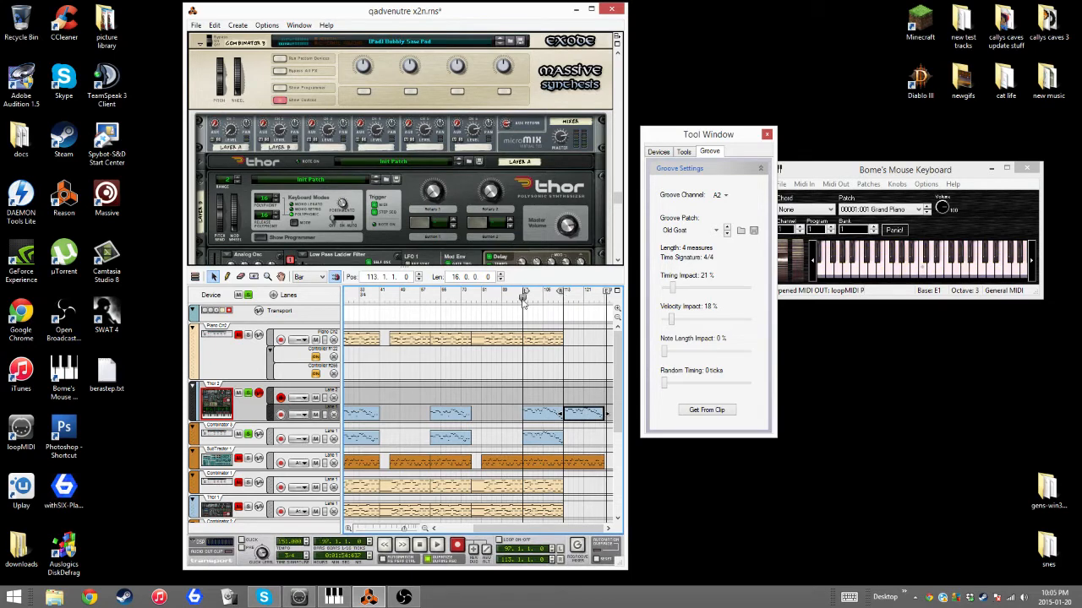
click(437, 545)
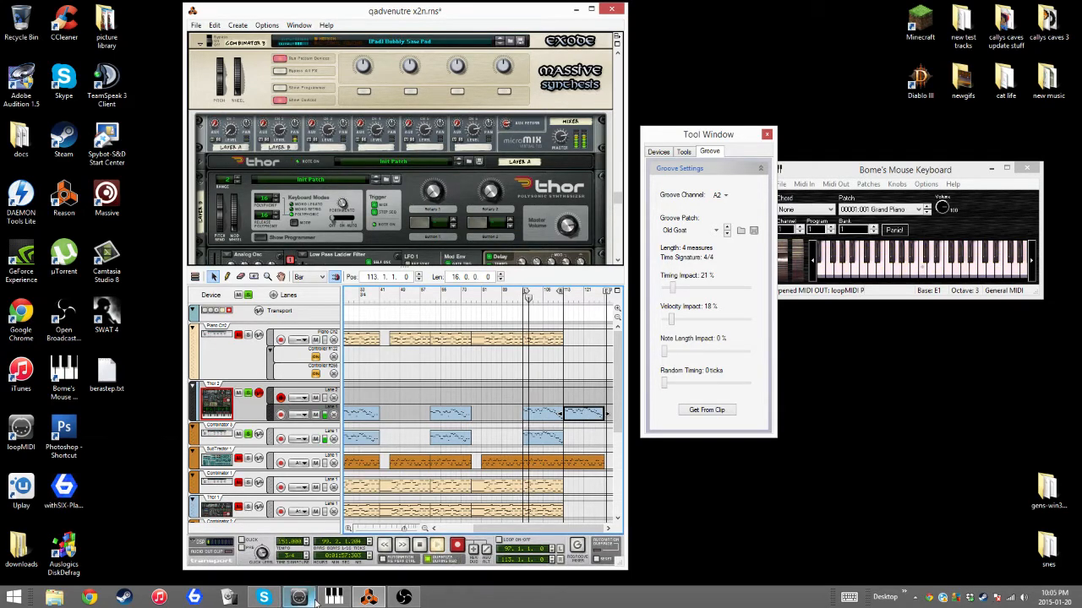
- Check the live stream's status in Open Broadcaster Software and on the Twitch channel page in Chrome, and close the browser
click(403, 598)
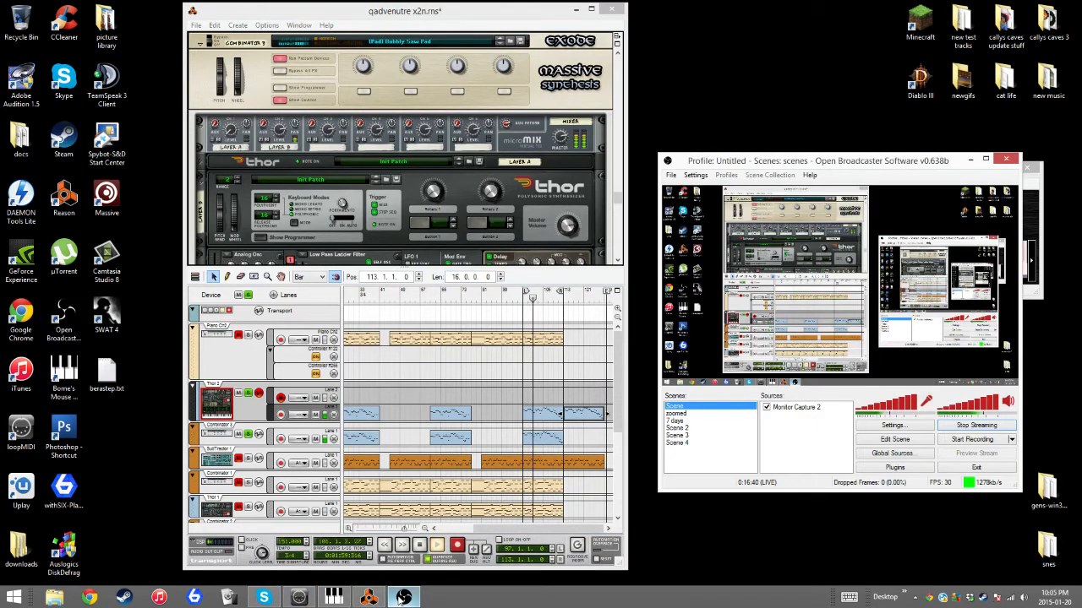
click(403, 599)
click(88, 597)
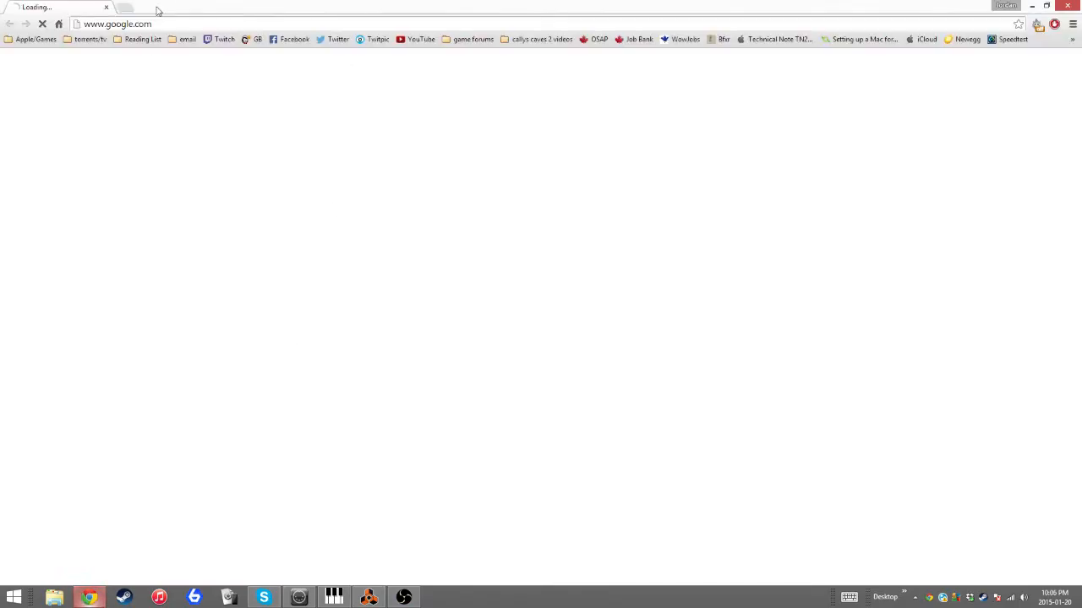
click(221, 40)
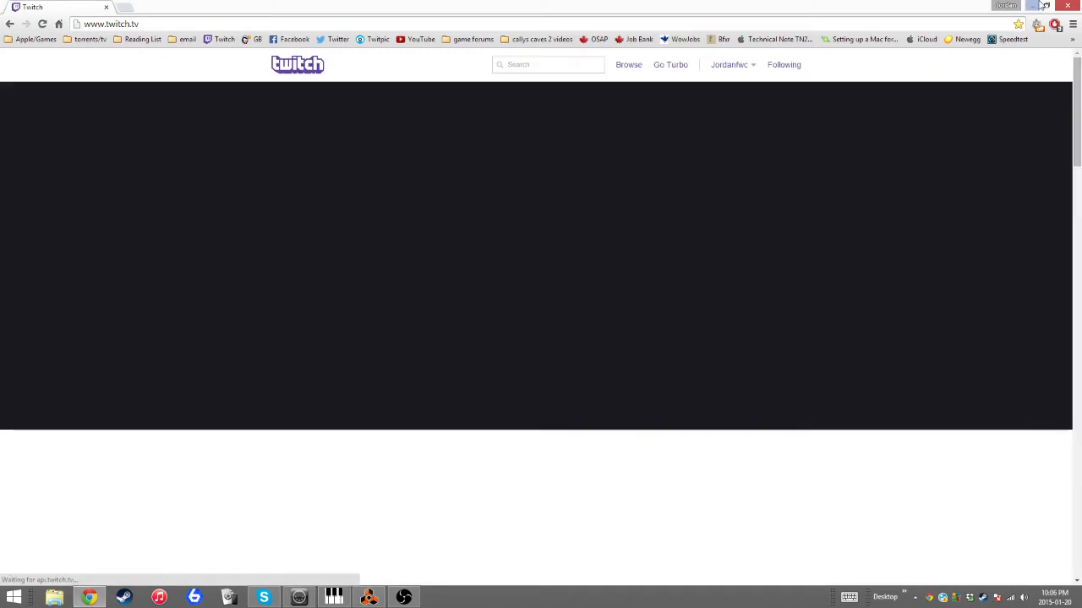
click(1046, 6)
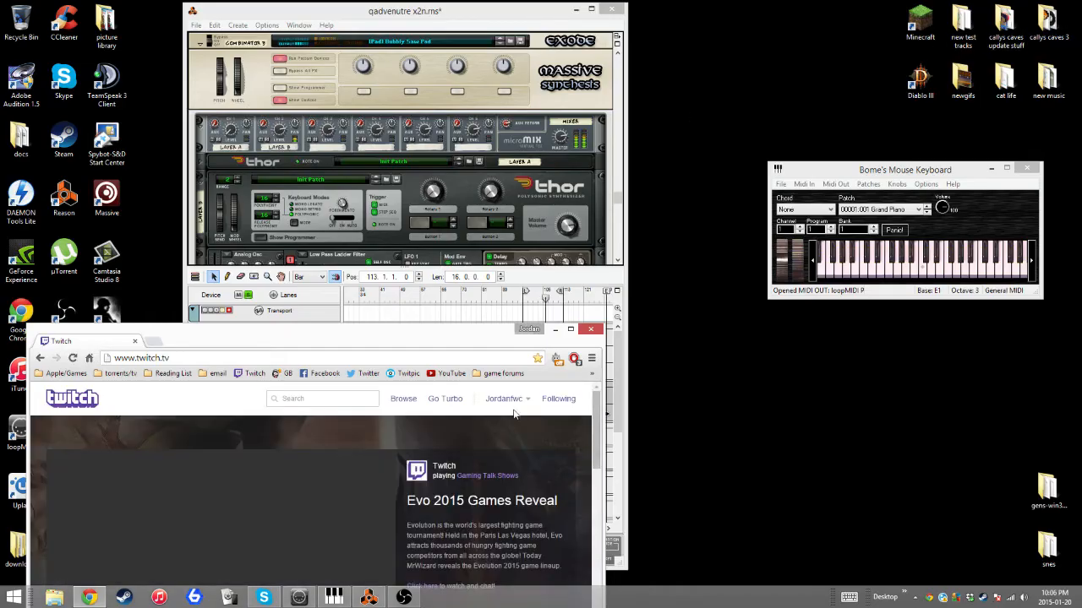
click(505, 399)
click(486, 436)
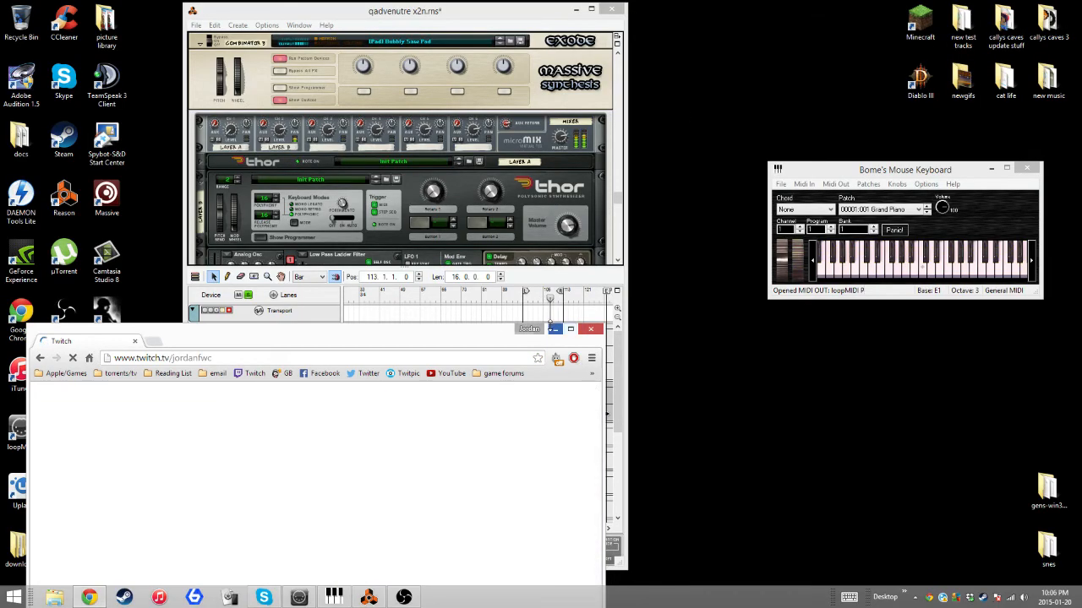
click(553, 329)
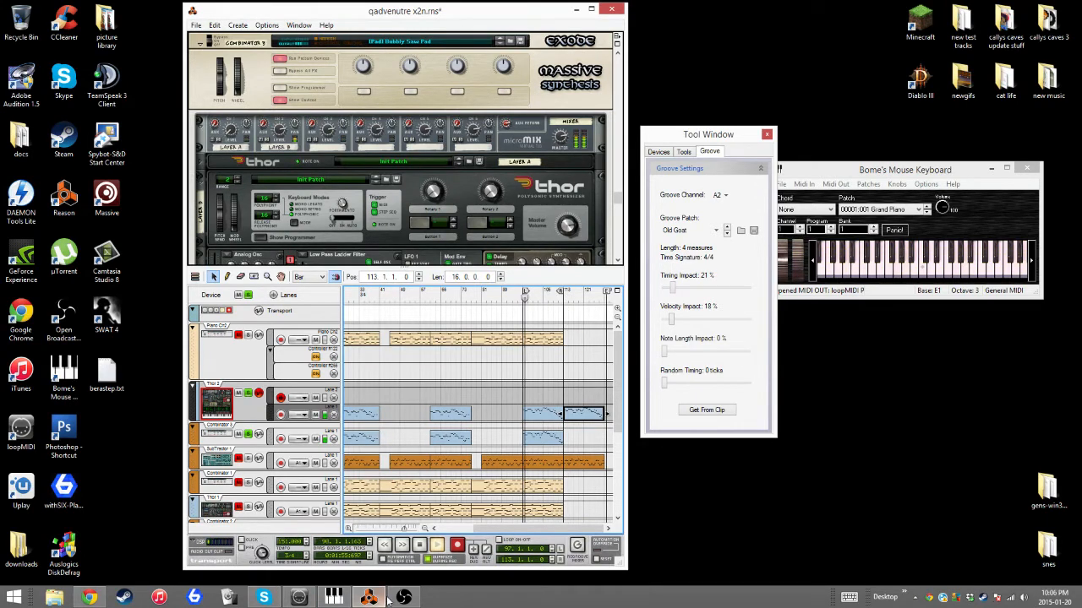
click(90, 598)
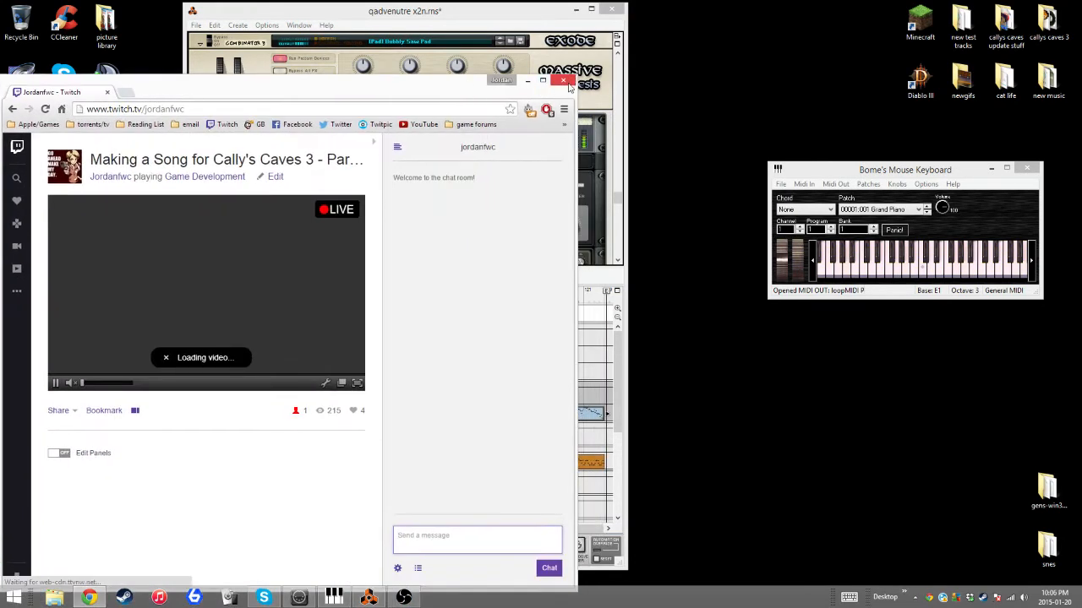
click(563, 81)
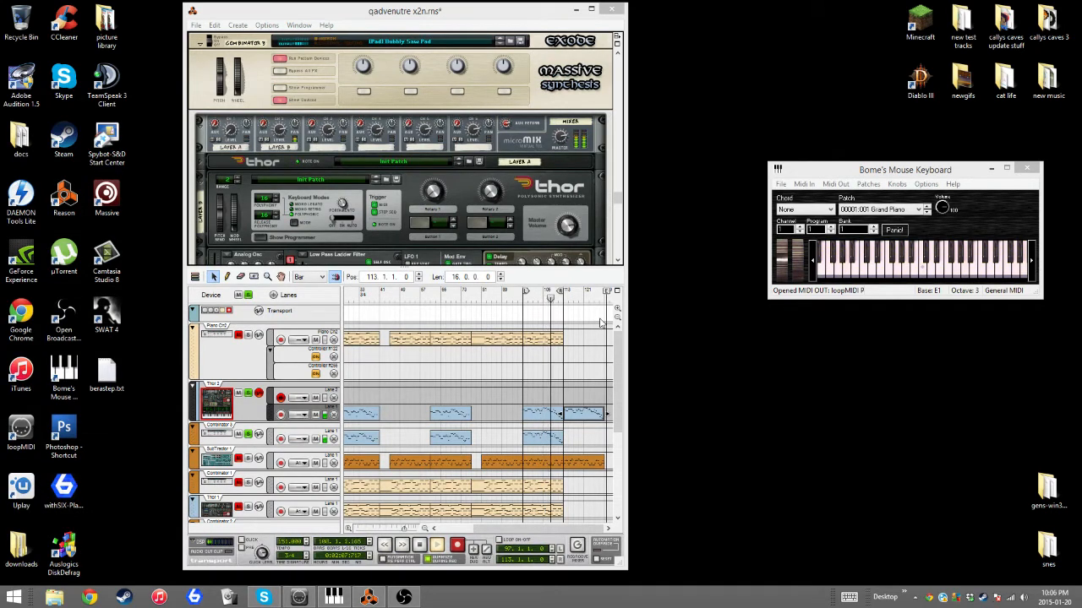
- Solo the Piano Ch2, SubTractor 1 and Combinator 1 tracks one after another while bars 97 to 113 loop
click(238, 361)
key(F8)
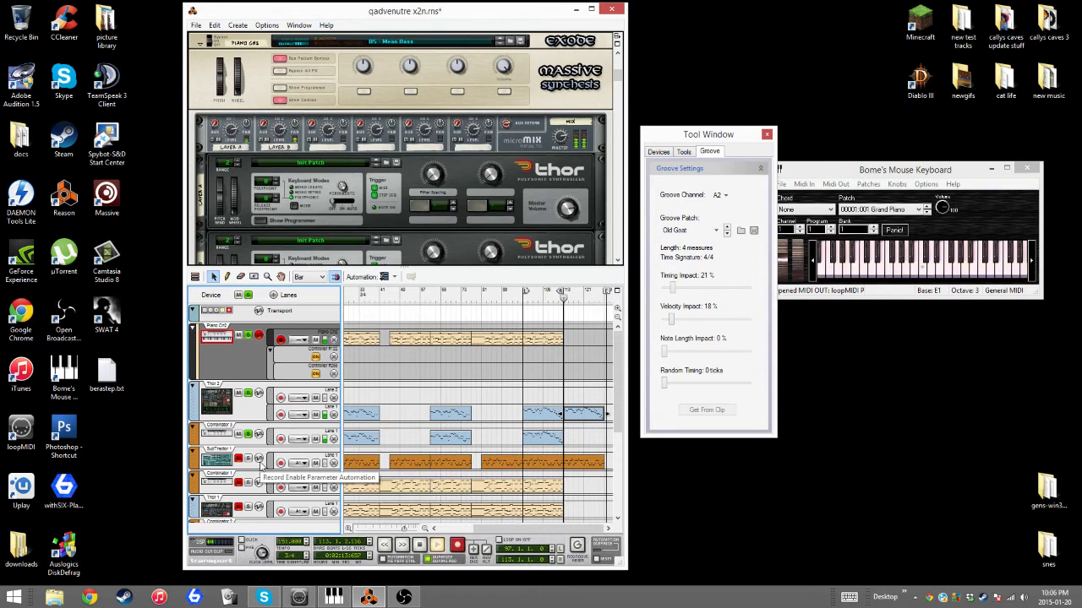
click(583, 412)
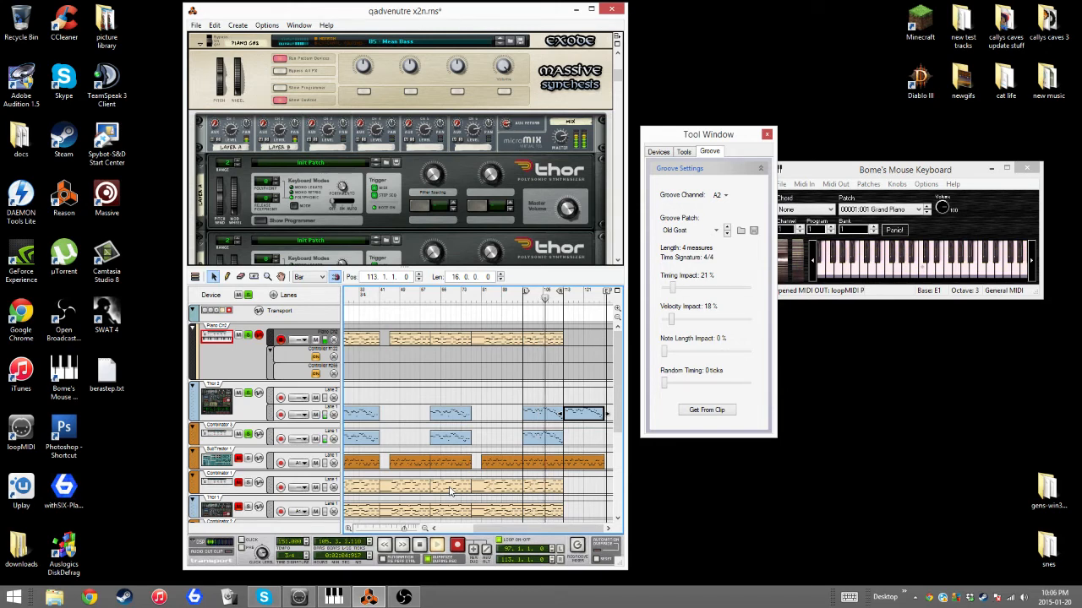
click(248, 460)
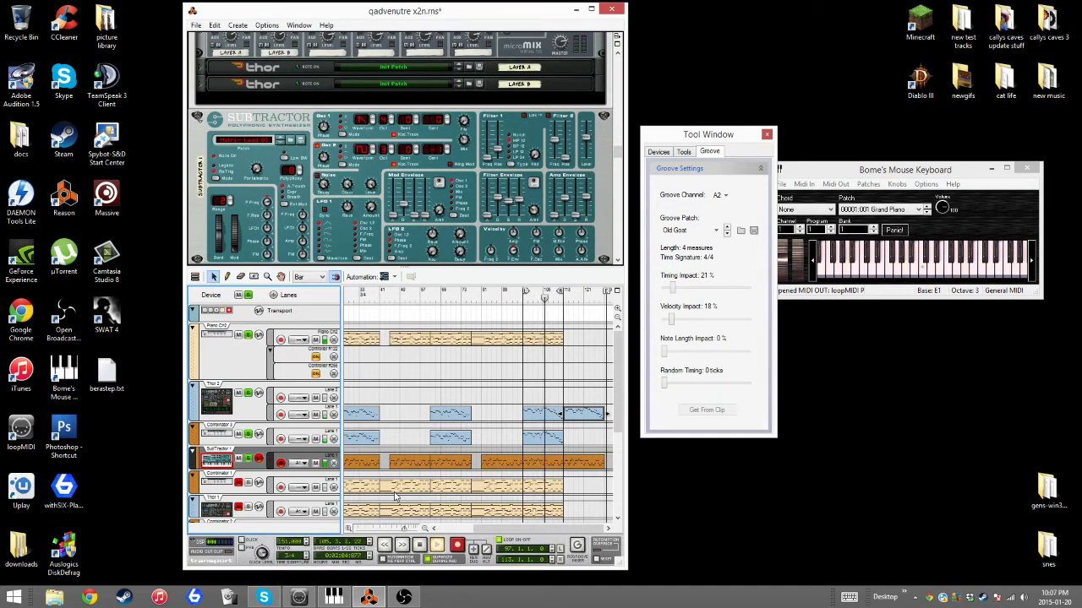
click(251, 485)
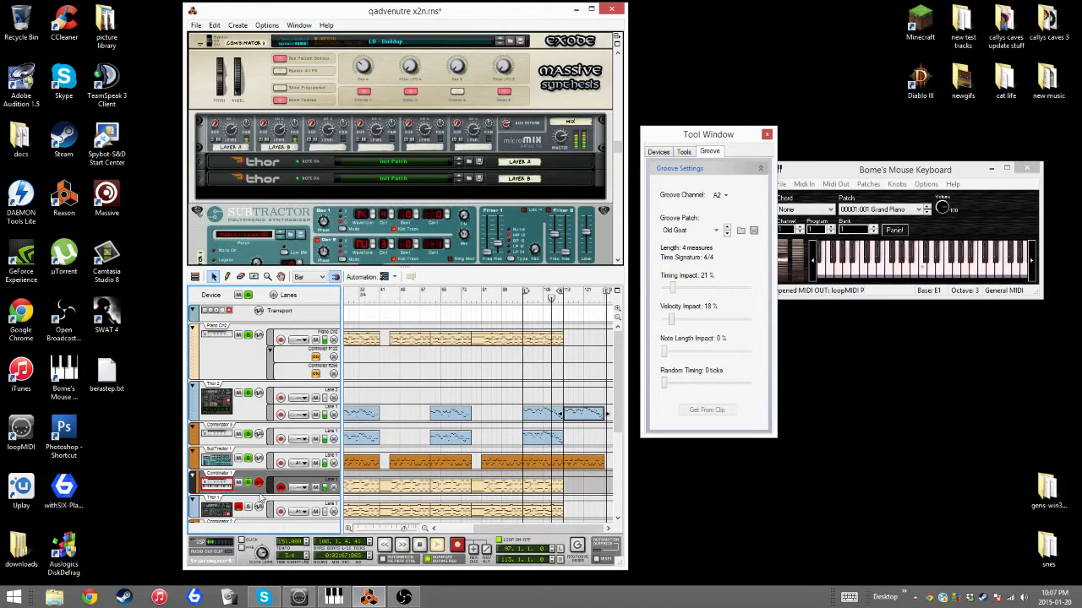
- Add the Thor 1, Combinator 2, Thor 3 and Combinator 4 tracks to the soloed tracks one by one during playback
scroll(245, 482, down, 3)
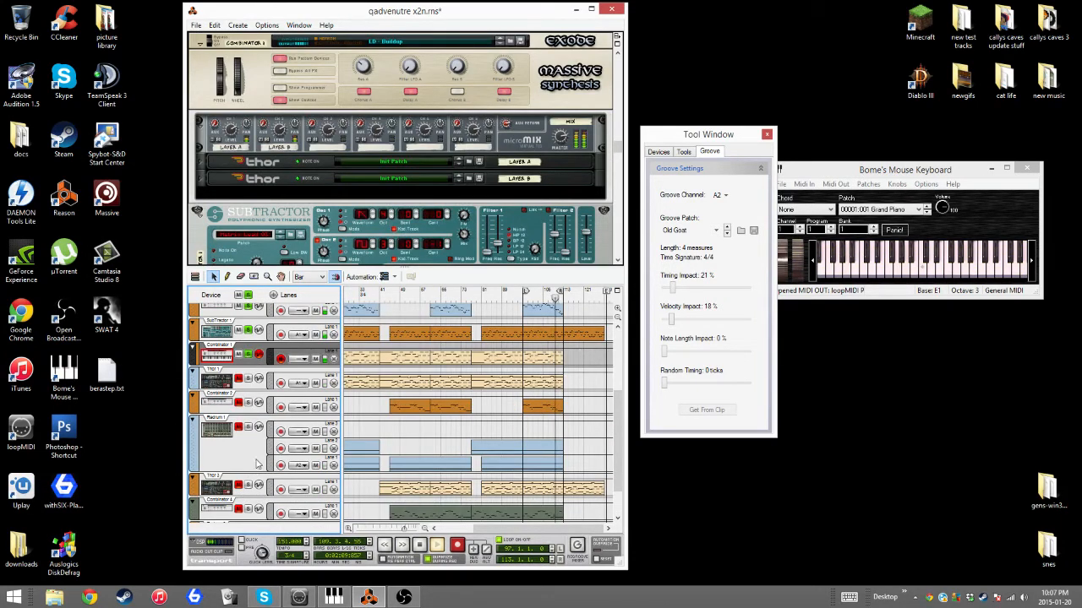
click(252, 385)
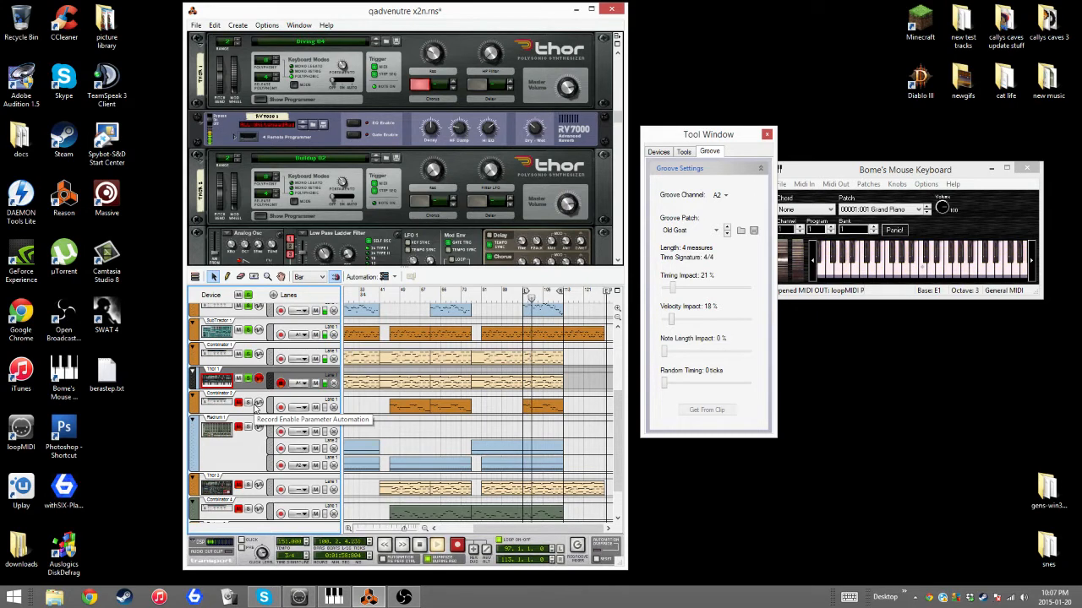
click(252, 406)
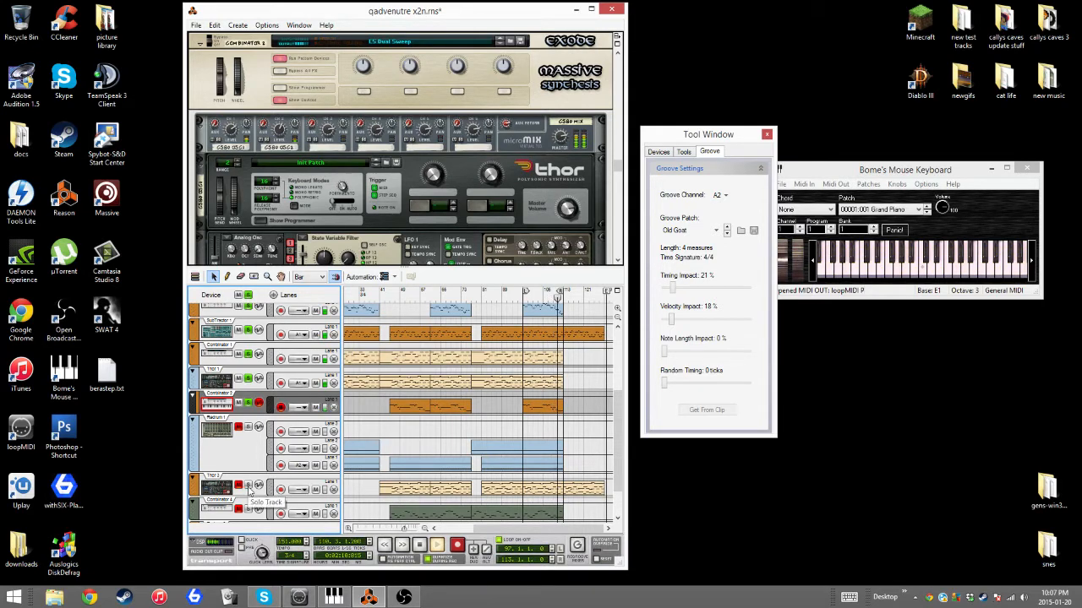
click(249, 490)
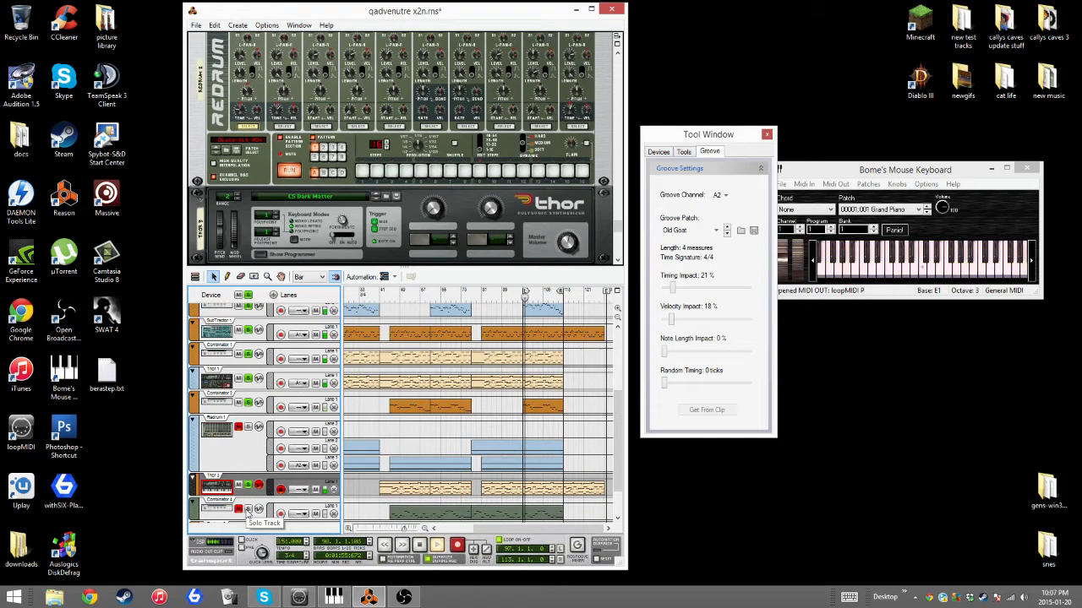
click(246, 512)
- Solo the Filter 1, Redrum 2 and Redrum 1 tracks as well
scroll(271, 488, down, 2)
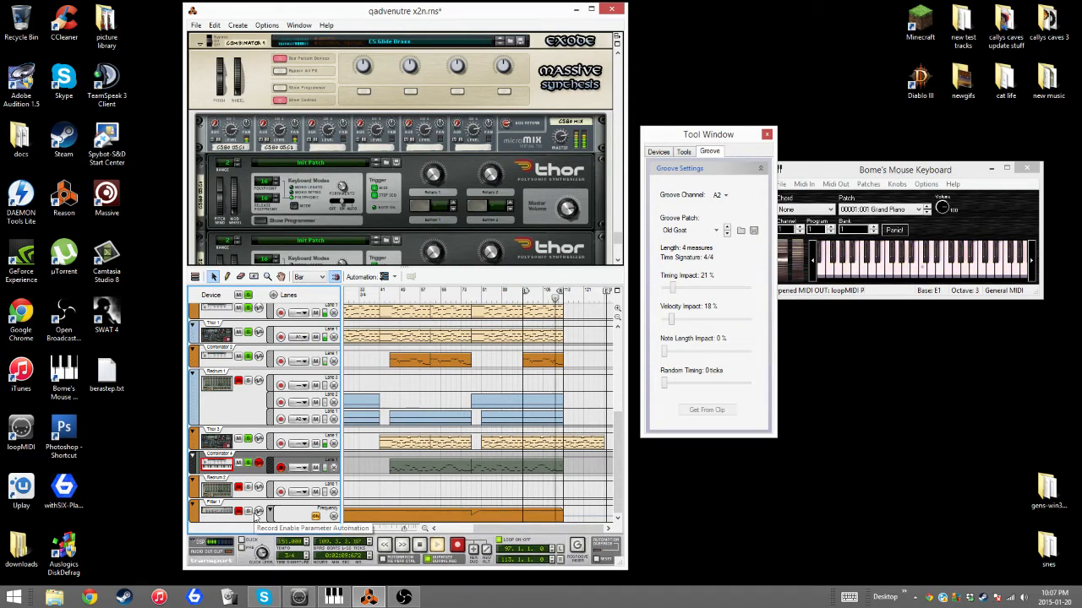
click(254, 512)
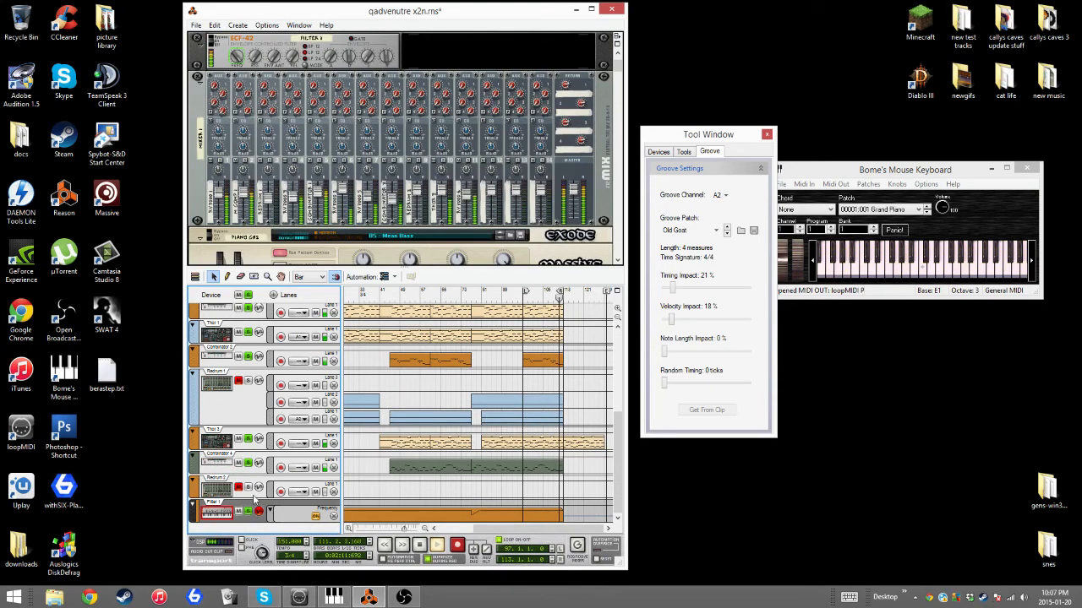
click(253, 497)
click(252, 383)
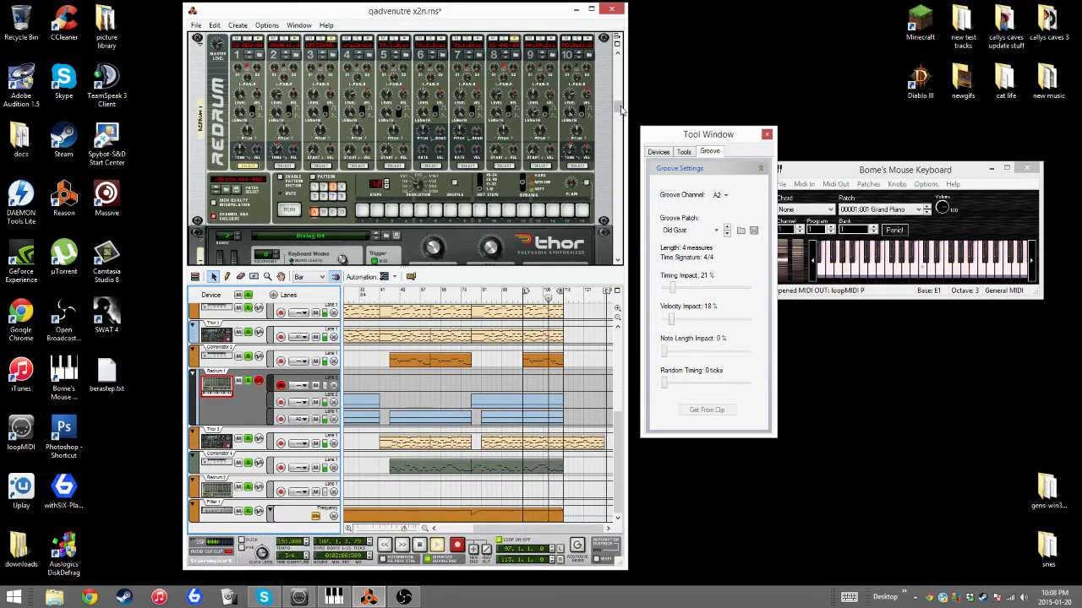
- Examine the Mixer 1 levels and the Combinator 4 devices in the rack while the full loop plays
scroll(617, 106, up, 10)
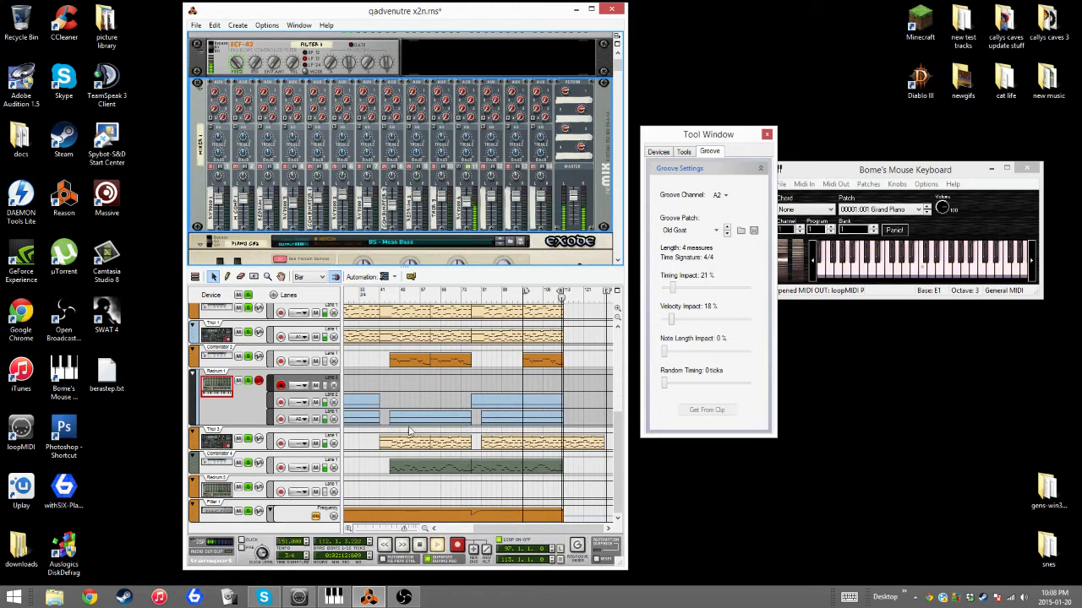
click(234, 470)
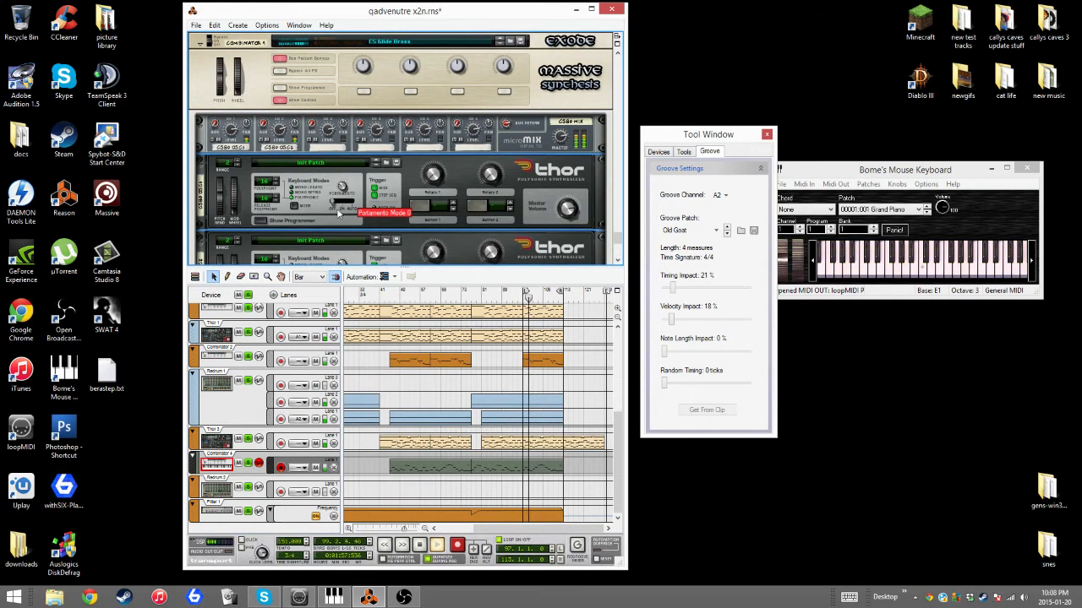
scroll(353, 218, down, 1)
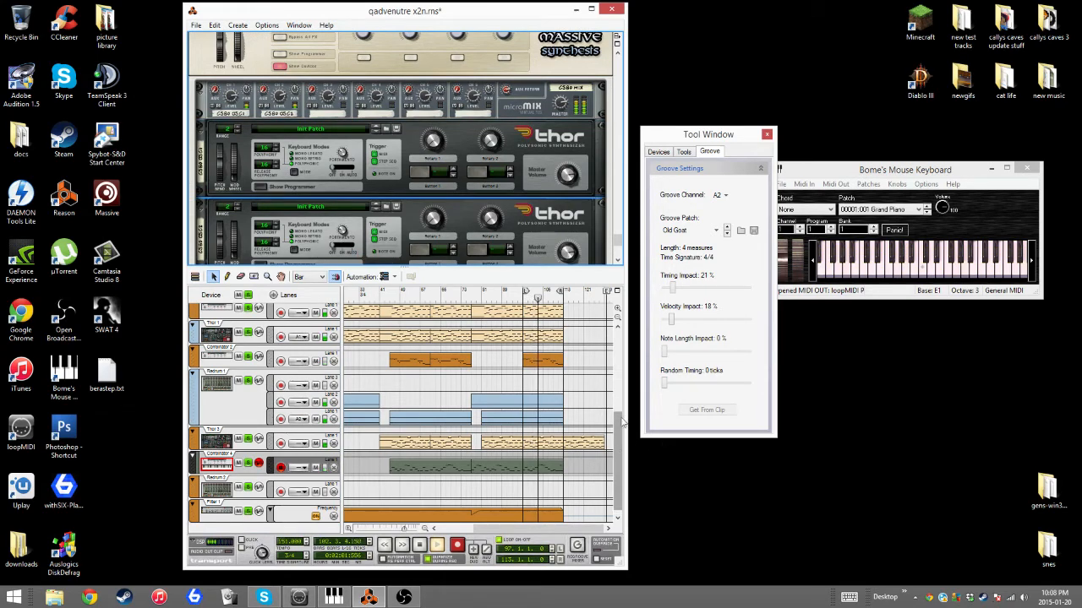
drag(617, 448, 626, 318)
drag(616, 245, 618, 66)
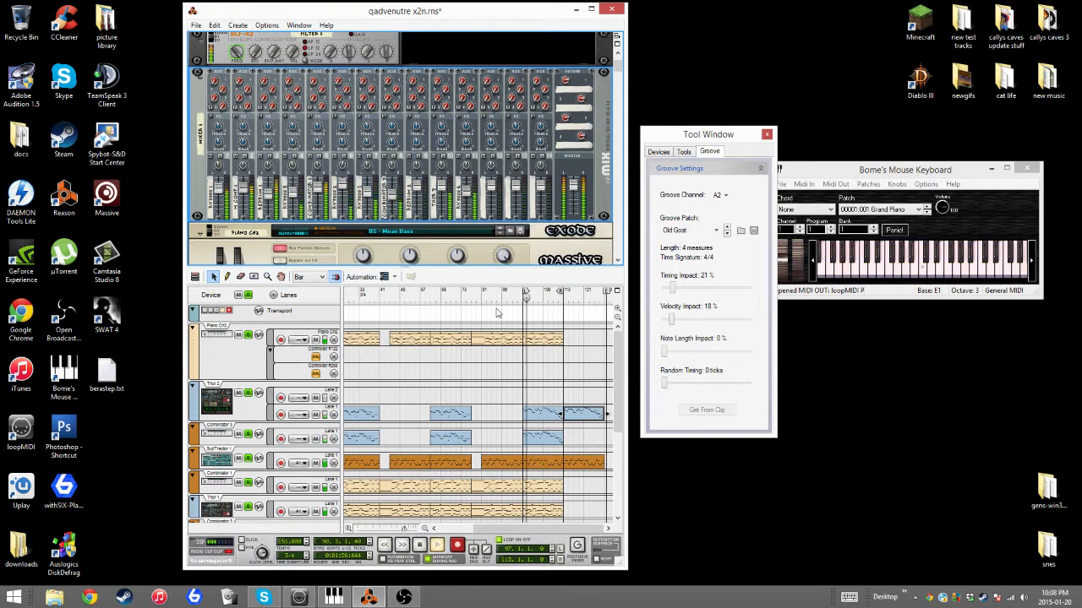
mouse_move(467, 188)
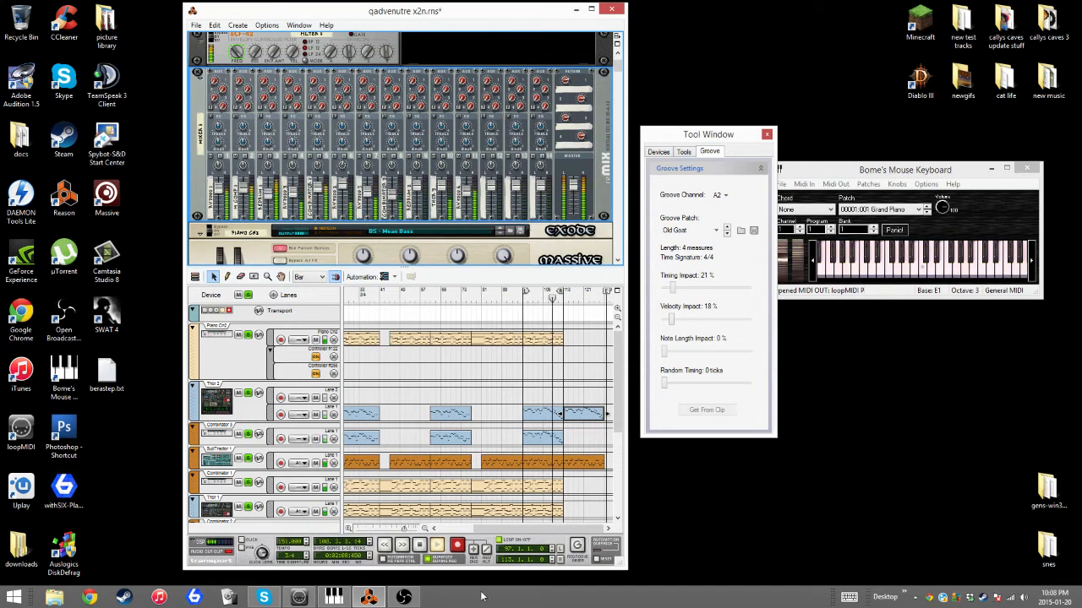
- Stop playback, return to the start of the song, and play it from the beginning
click(420, 546)
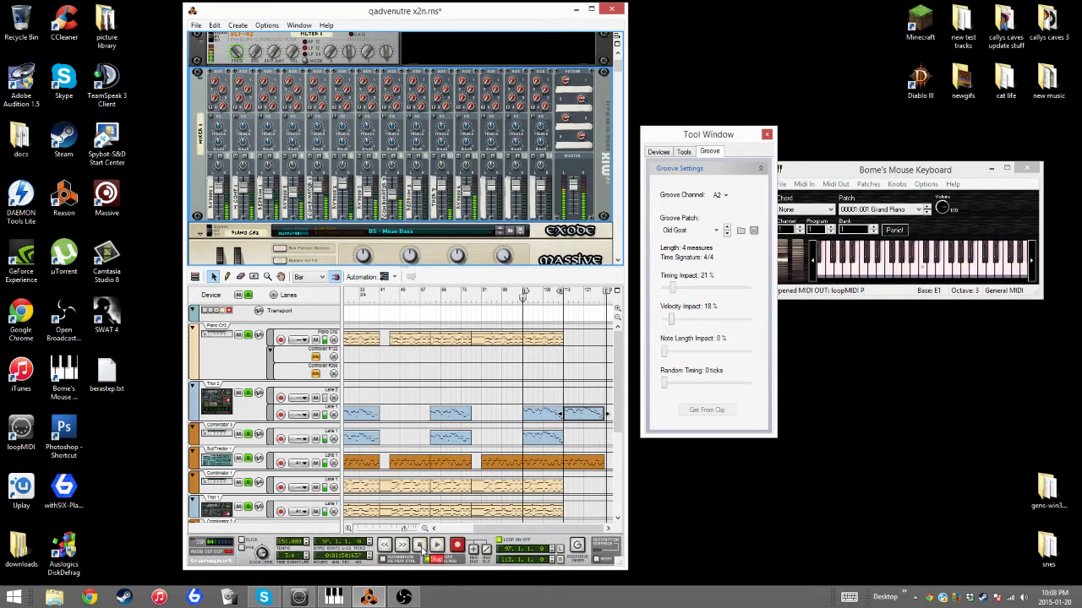
click(420, 547)
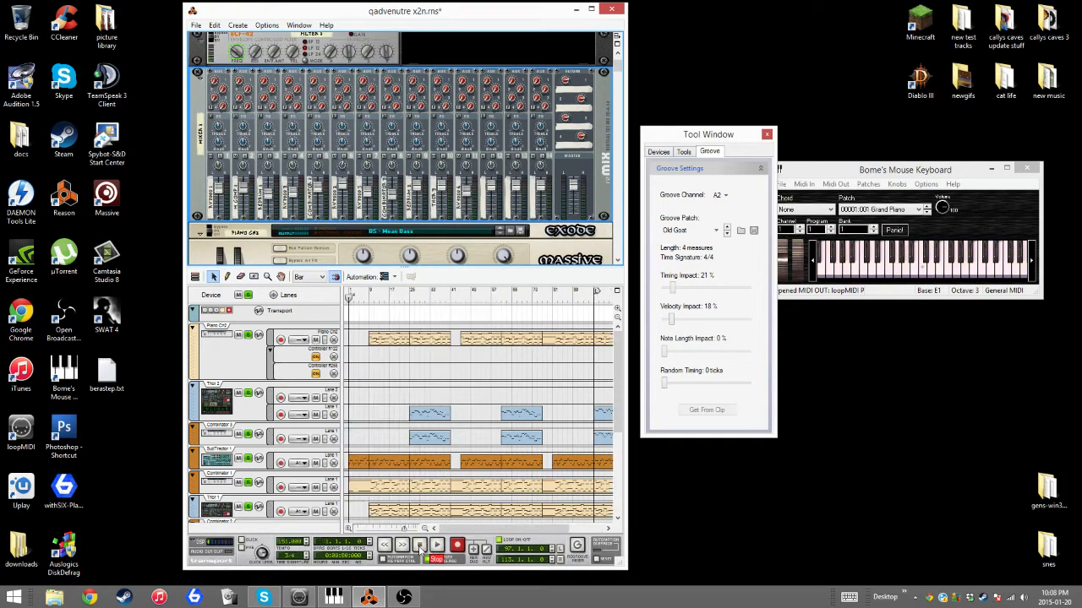
click(434, 545)
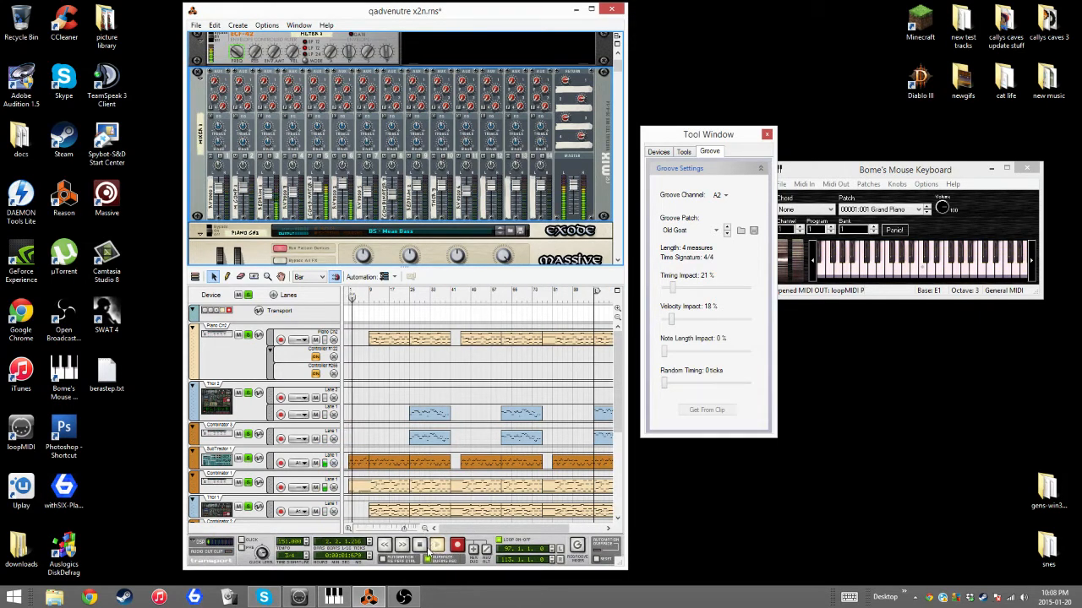
- Set the loop to run from bar 41 to bar 61 and start playback at bar 41
click(451, 297)
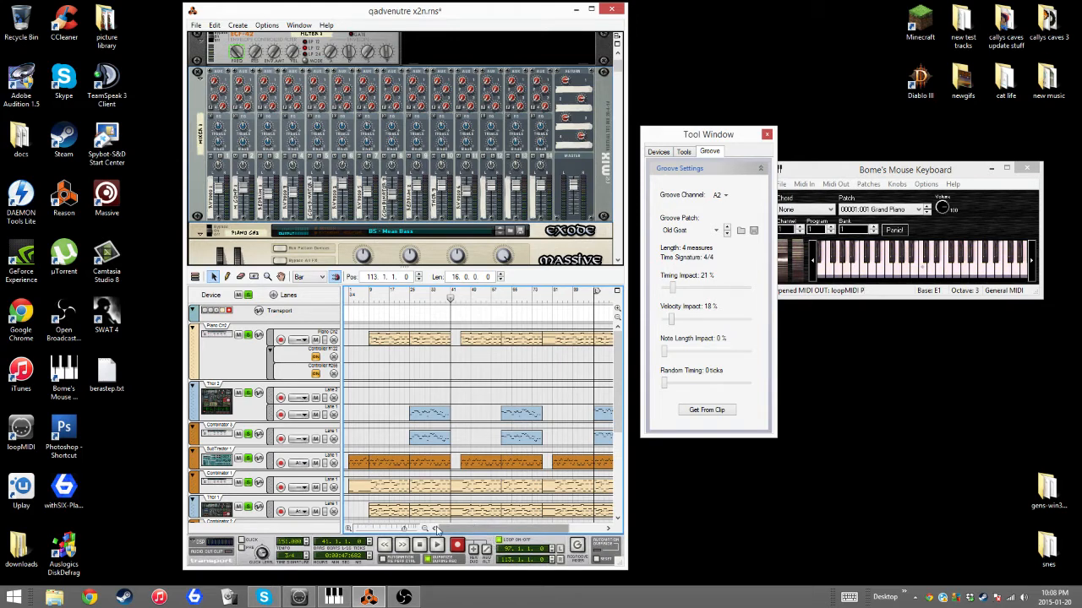
drag(596, 292, 456, 310)
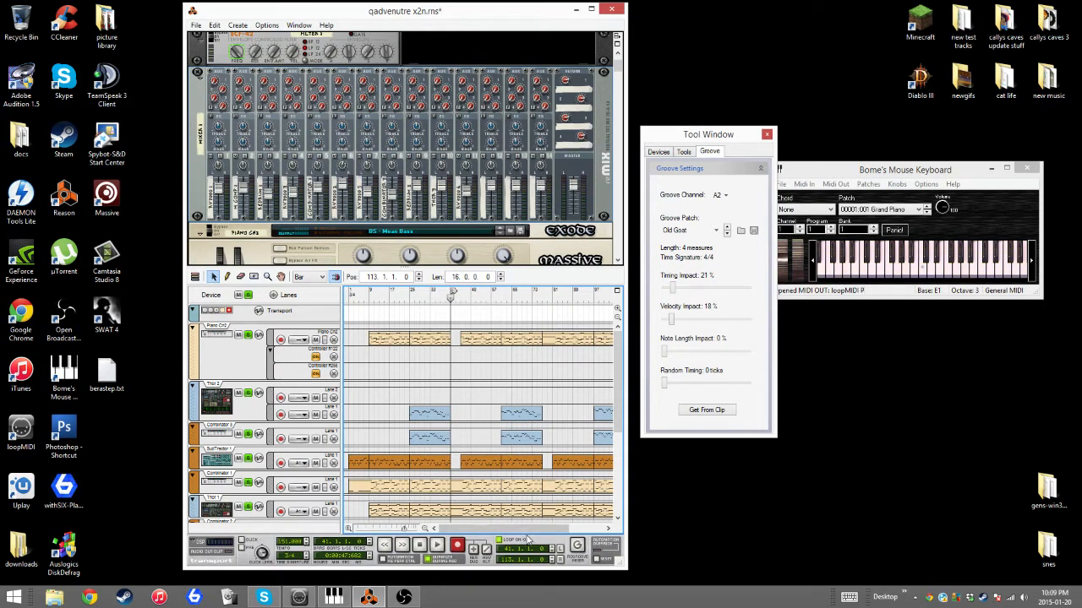
drag(540, 532, 575, 532)
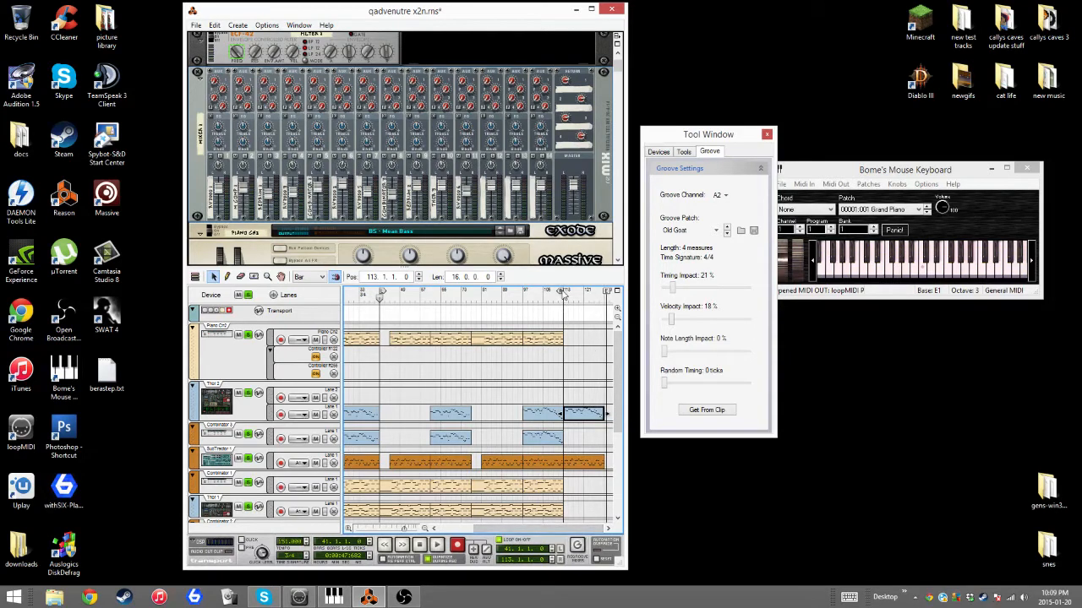
drag(560, 291, 429, 295)
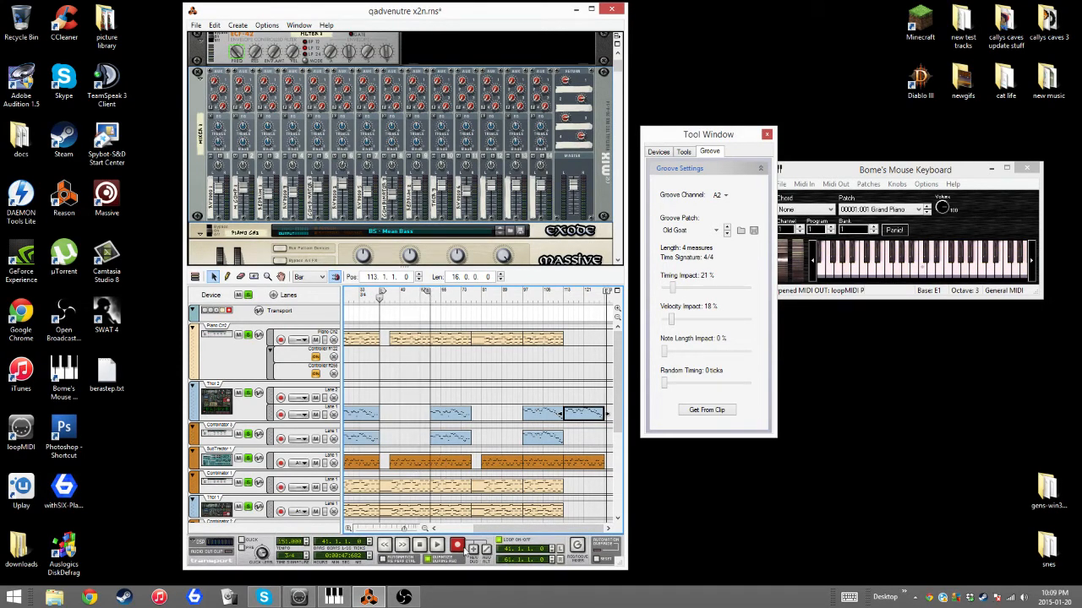
click(437, 546)
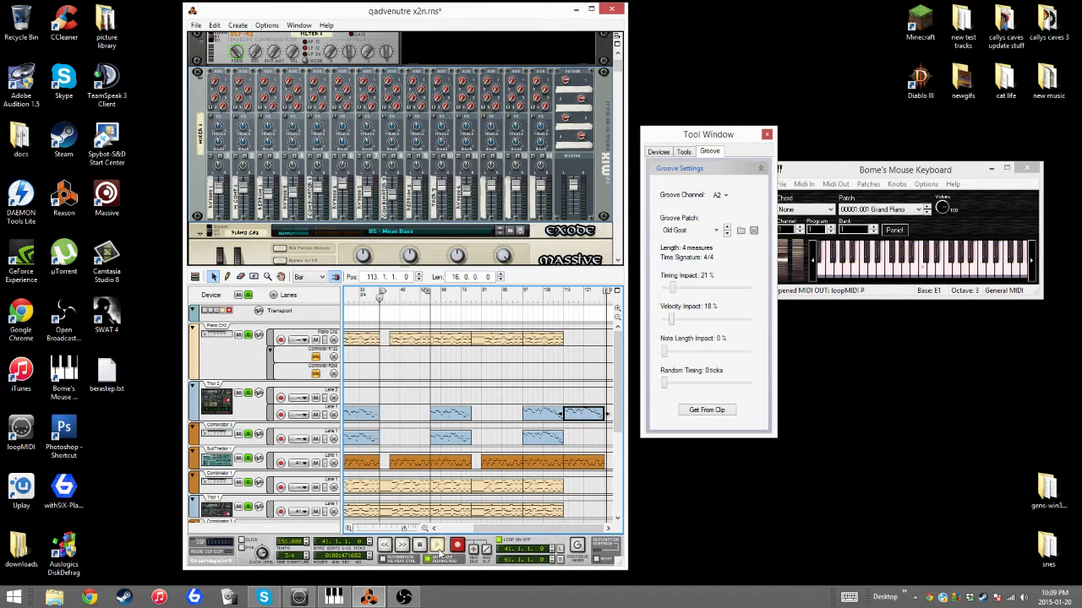
- Check the notes of the Combinator 1 clip at bar 41 during playback, clear all track solos, and return to the arrangement
double_click(418, 485)
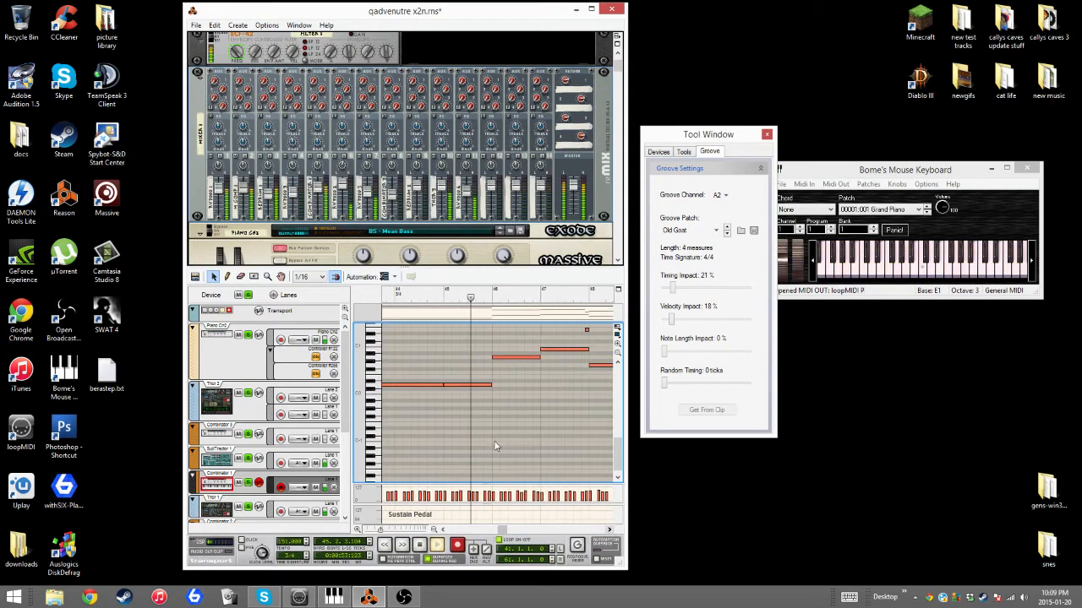
click(444, 296)
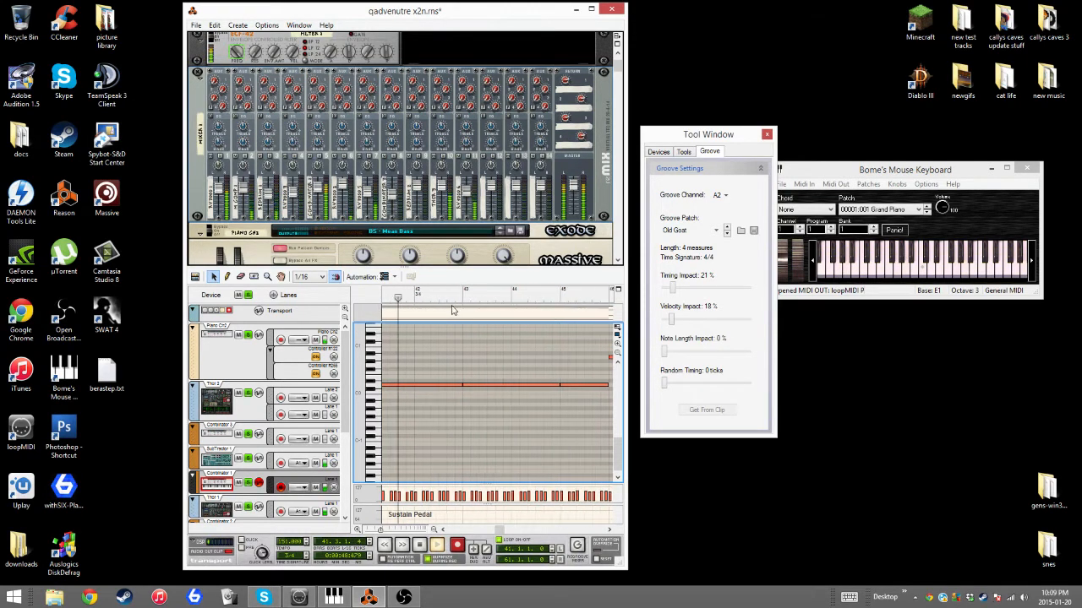
click(251, 298)
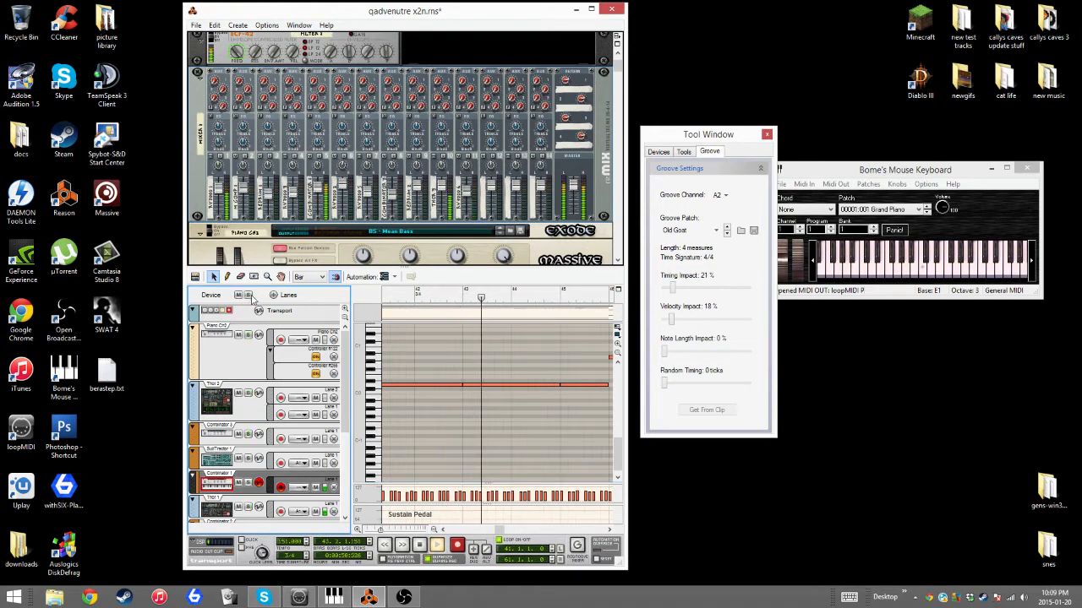
key(ctrl+e)
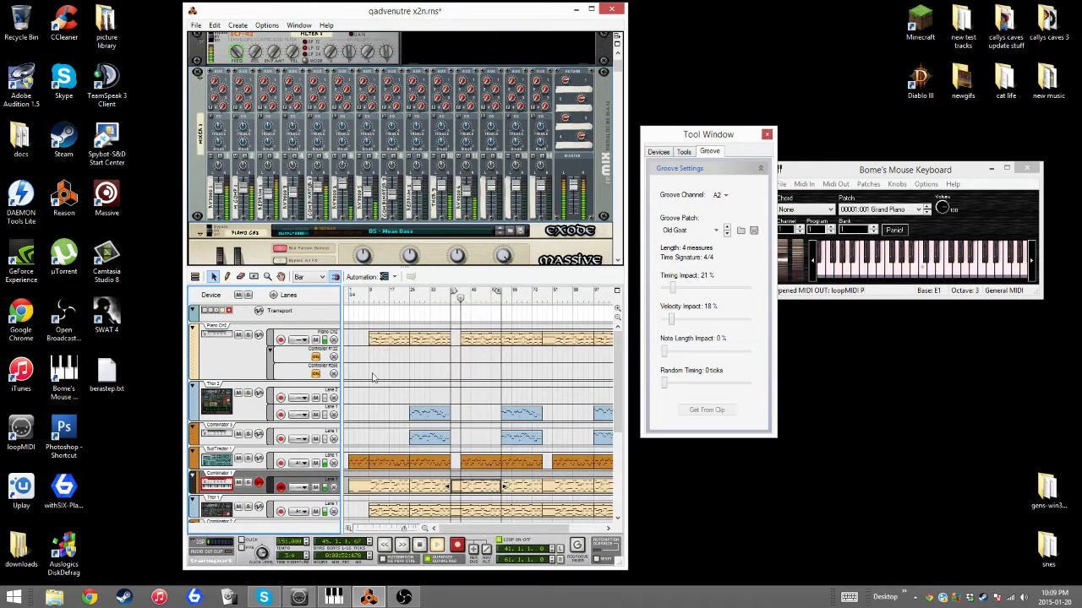
- Solo the Combinator 1 track and select its clip at bar 41
click(431, 334)
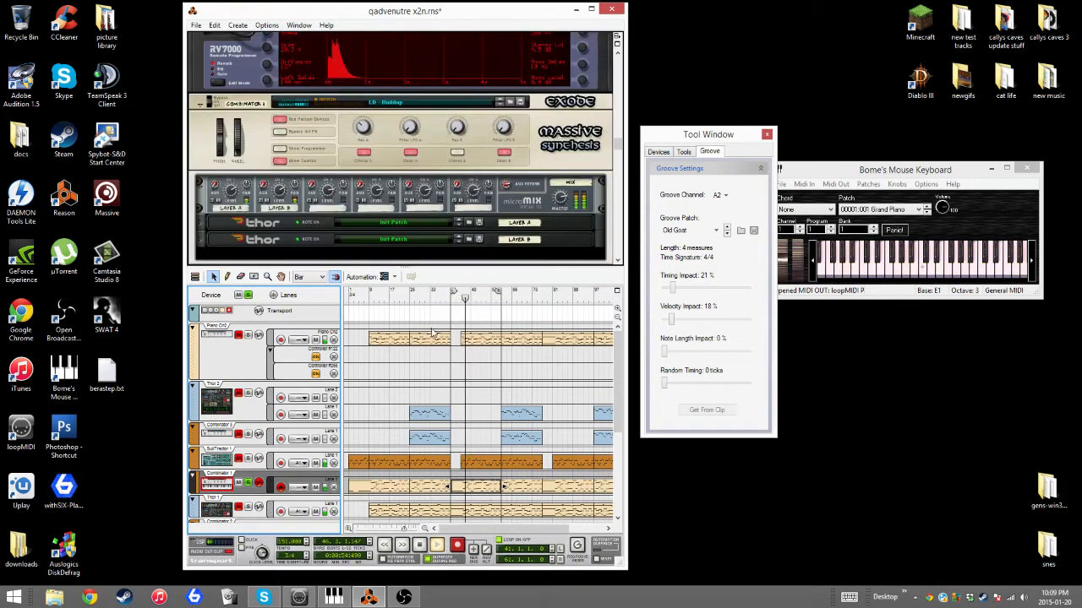
click(475, 486)
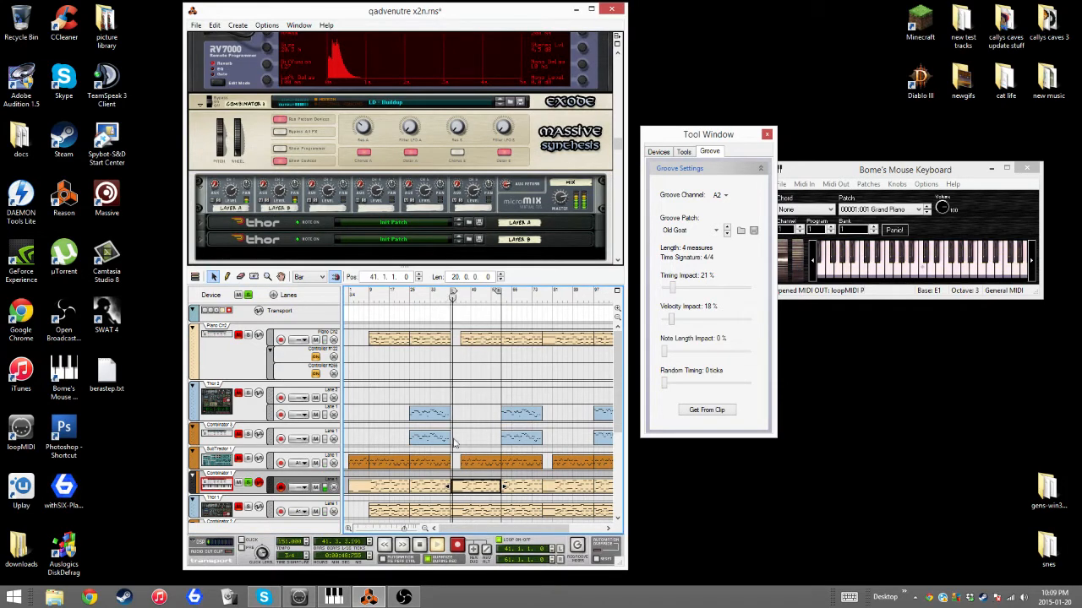
- Open the Thor 1 clip at bar 41 and examine its notes across bars 42 to 46 during playback
scroll(457, 444, down, 3)
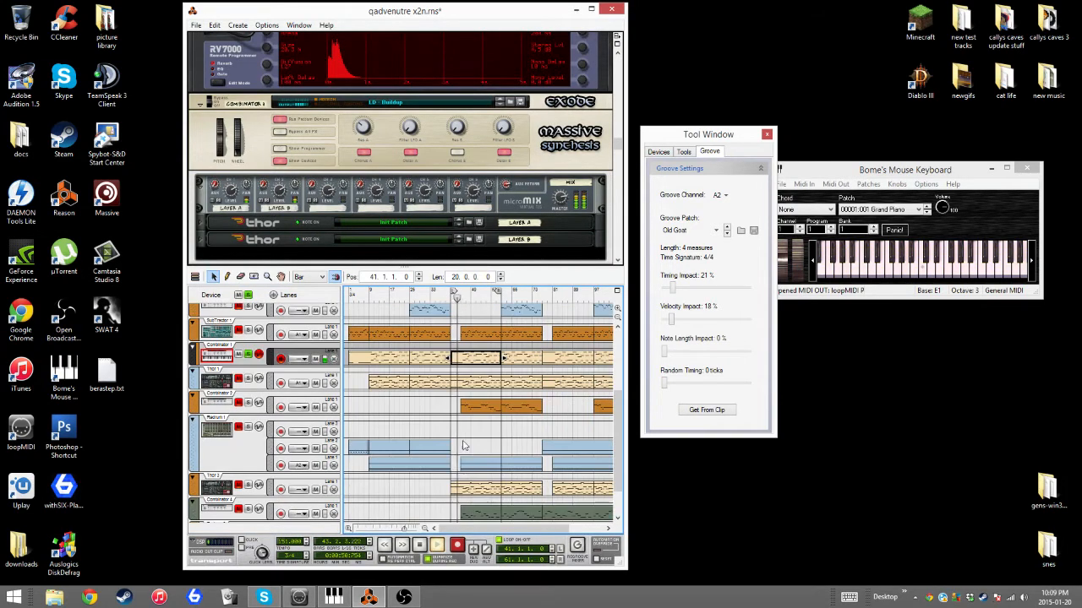
click(457, 384)
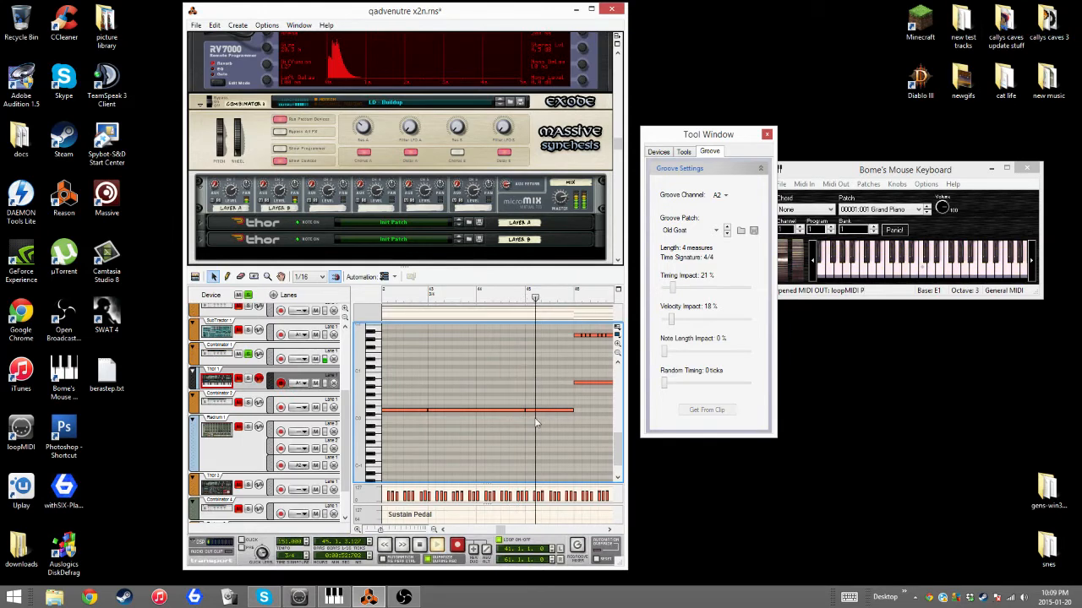
drag(485, 297, 519, 321)
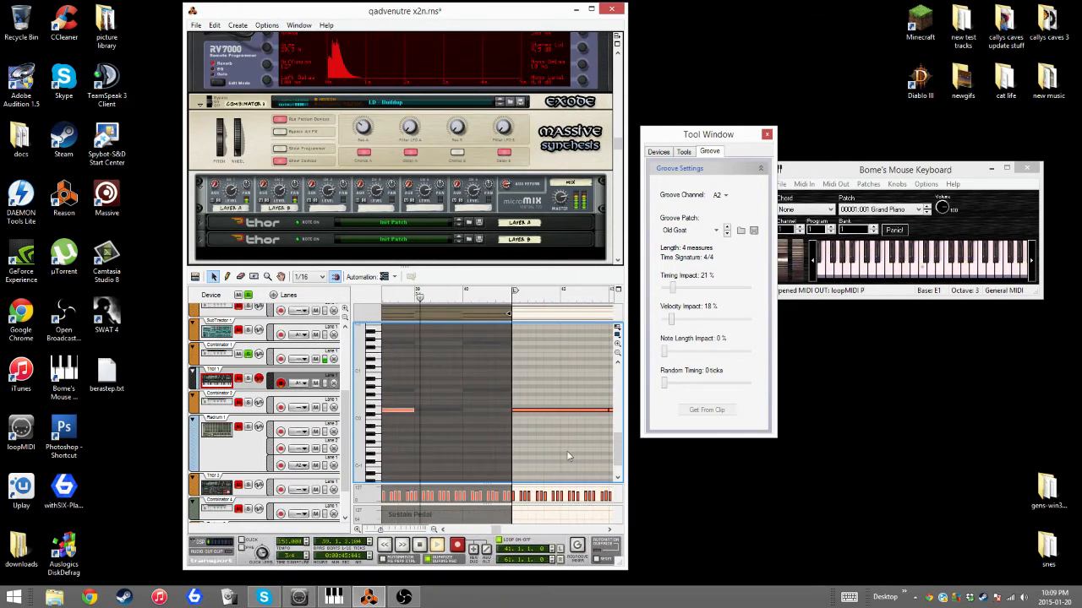
scroll(566, 450, up, 2)
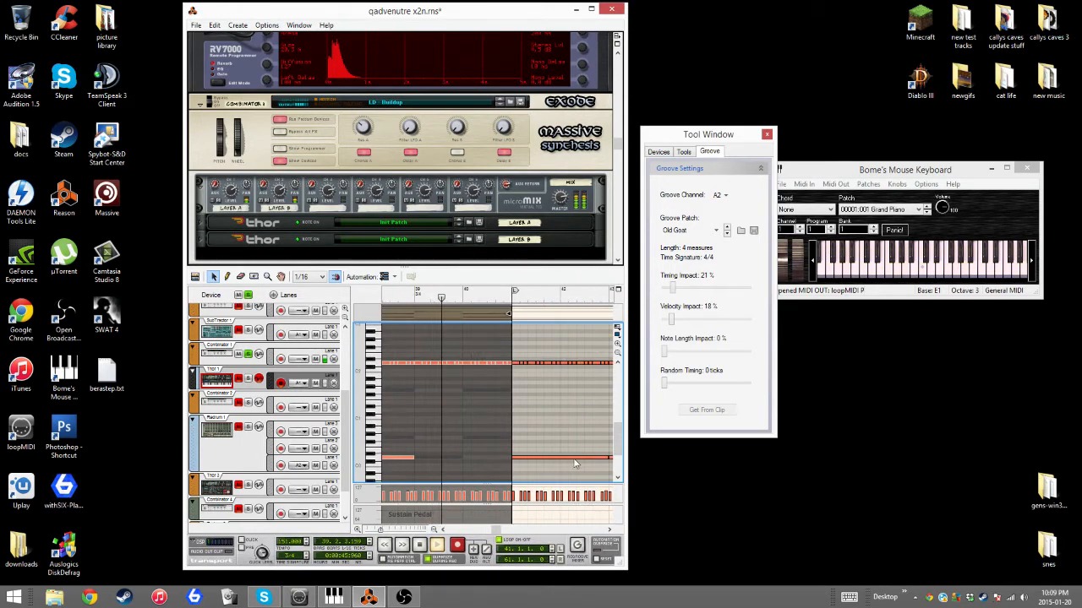
click(610, 531)
click(610, 530)
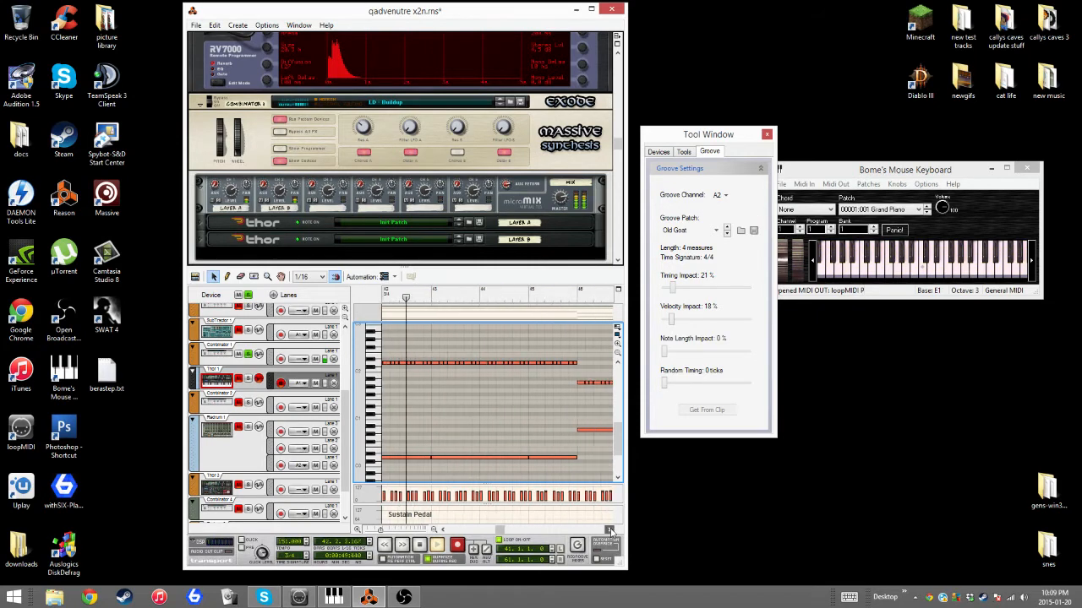
- Stop playback, delete the two upper rows of repeated notes in bar 44 of the Thor 1 clip, and play from bar 43
click(420, 547)
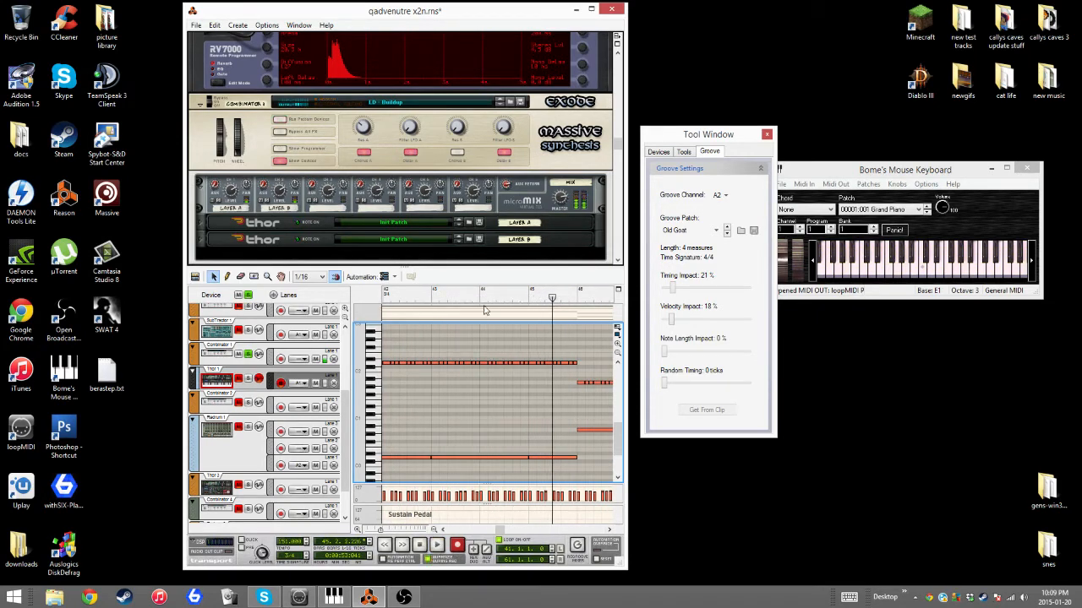
click(476, 297)
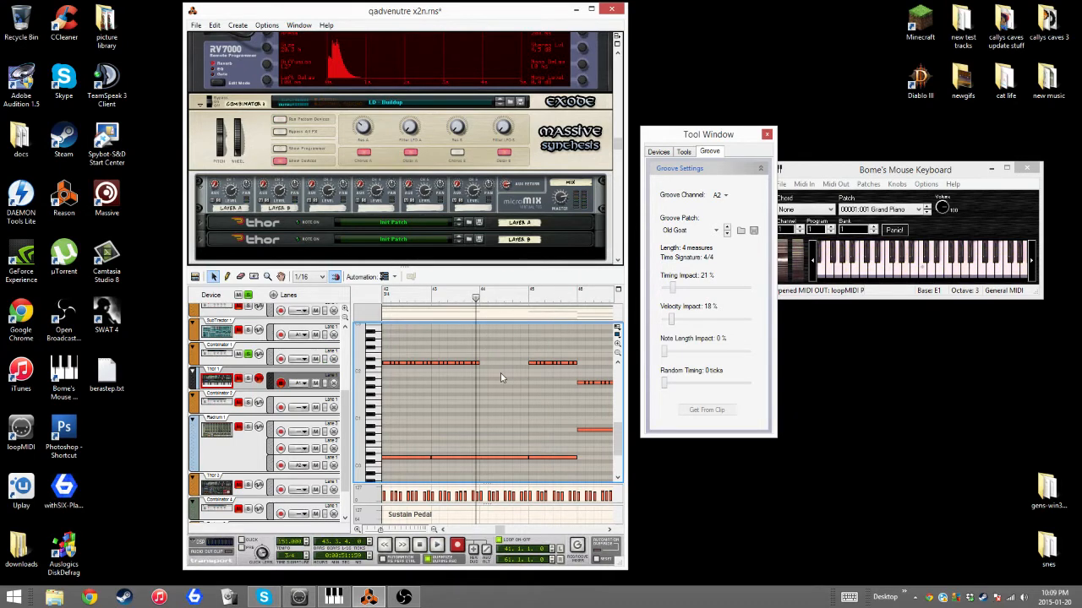
scroll(501, 373, up, 2)
key(ctrl+z)
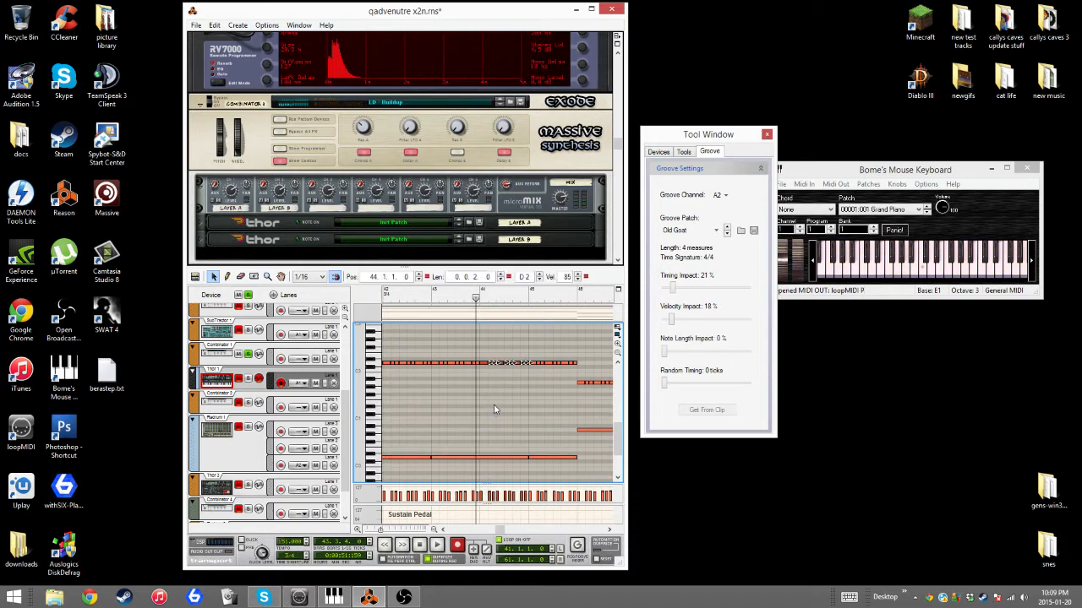
click(488, 350)
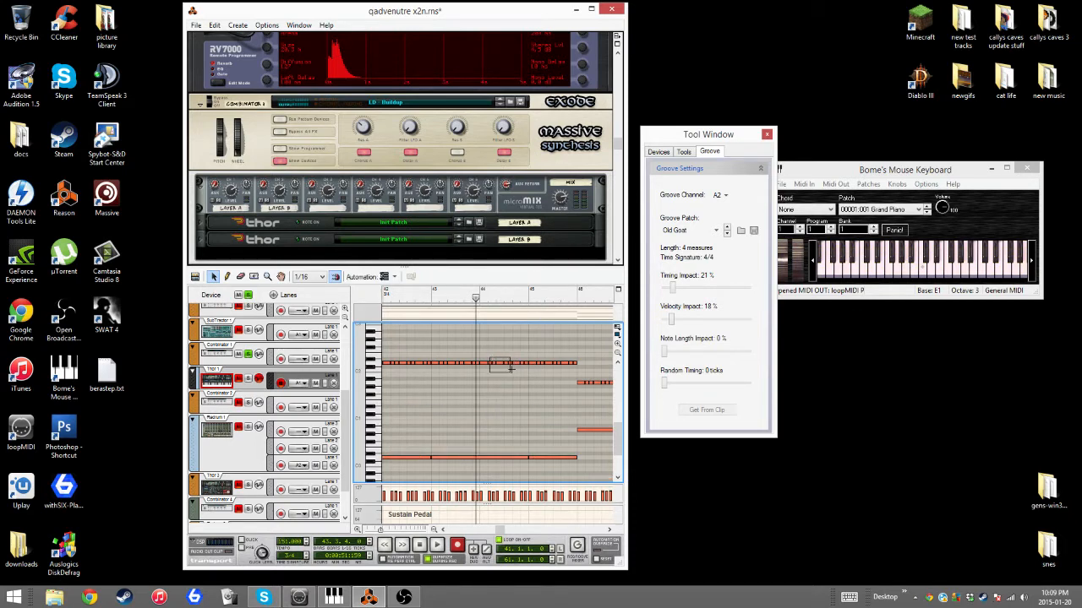
key(Delete)
scroll(509, 376, up, 1)
drag(527, 370, 527, 368)
key(Delete)
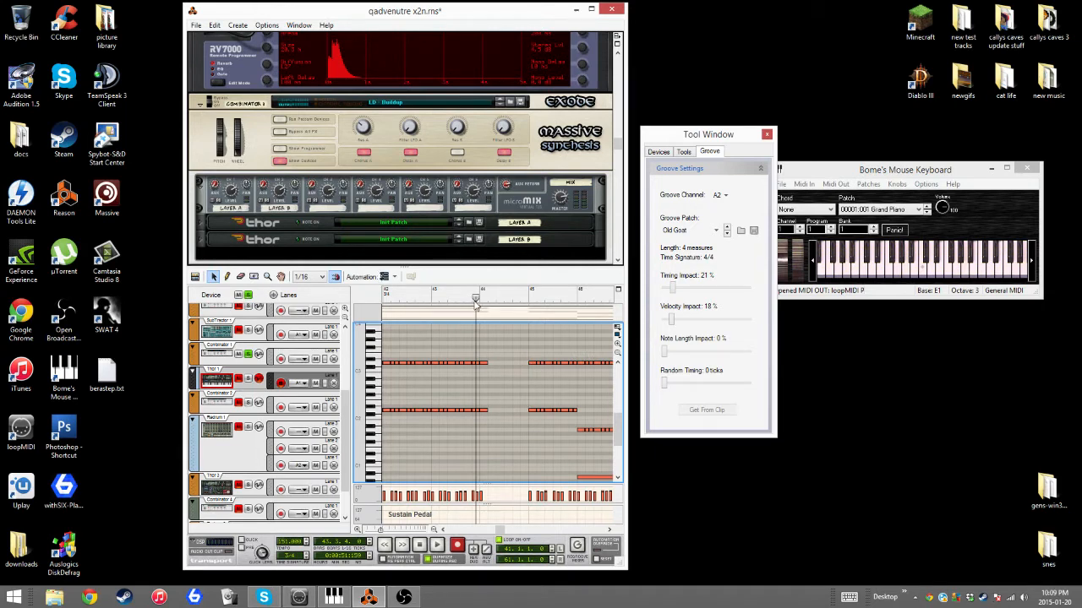
click(439, 545)
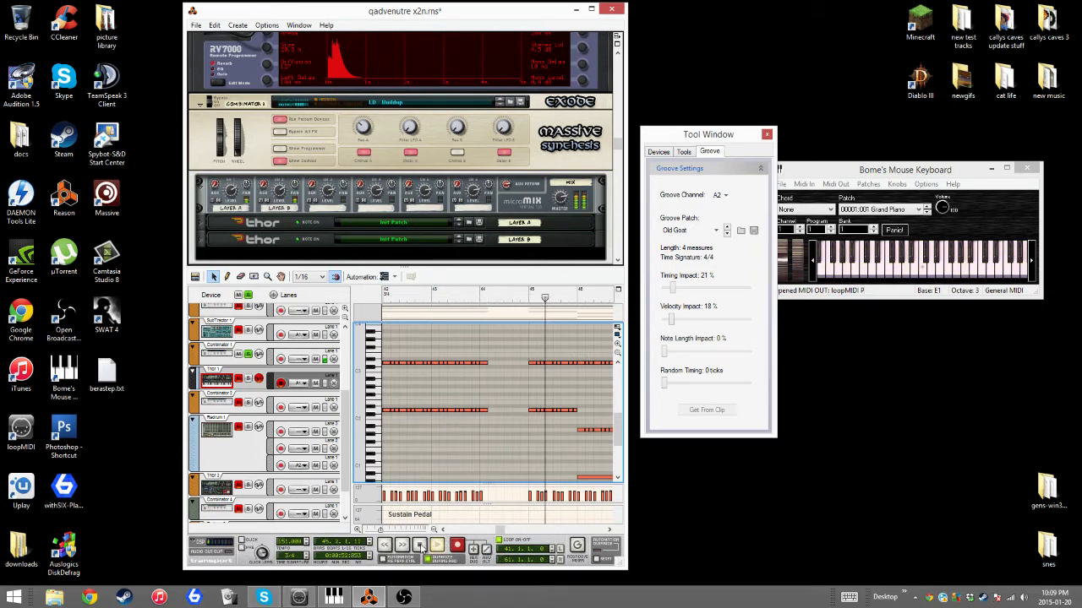
- Clear all track solos and set the loop in the arrangement to run from bar 41 to bar 45
click(248, 296)
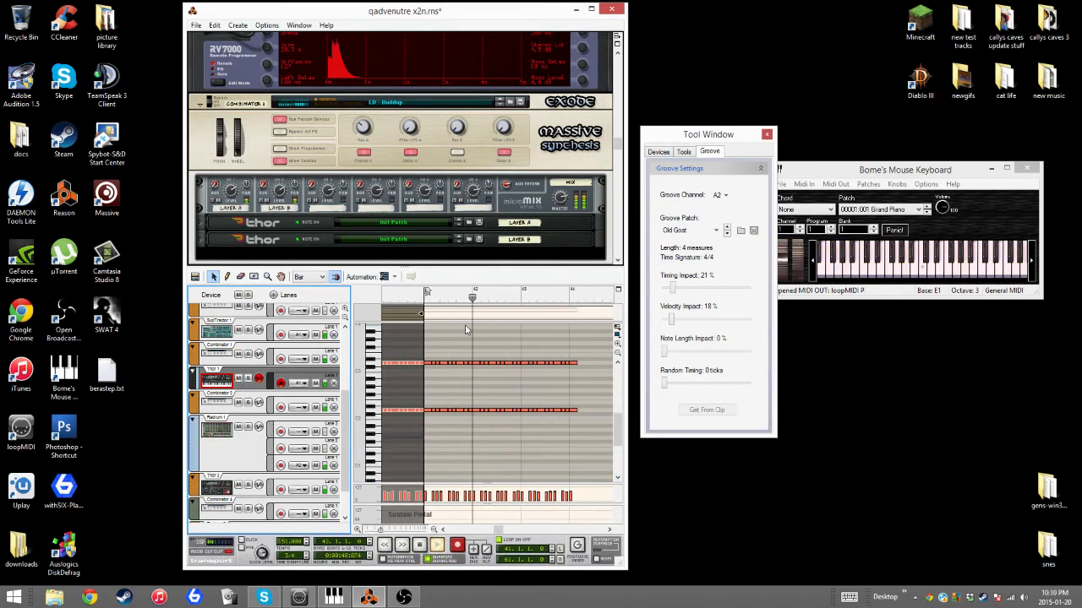
click(196, 276)
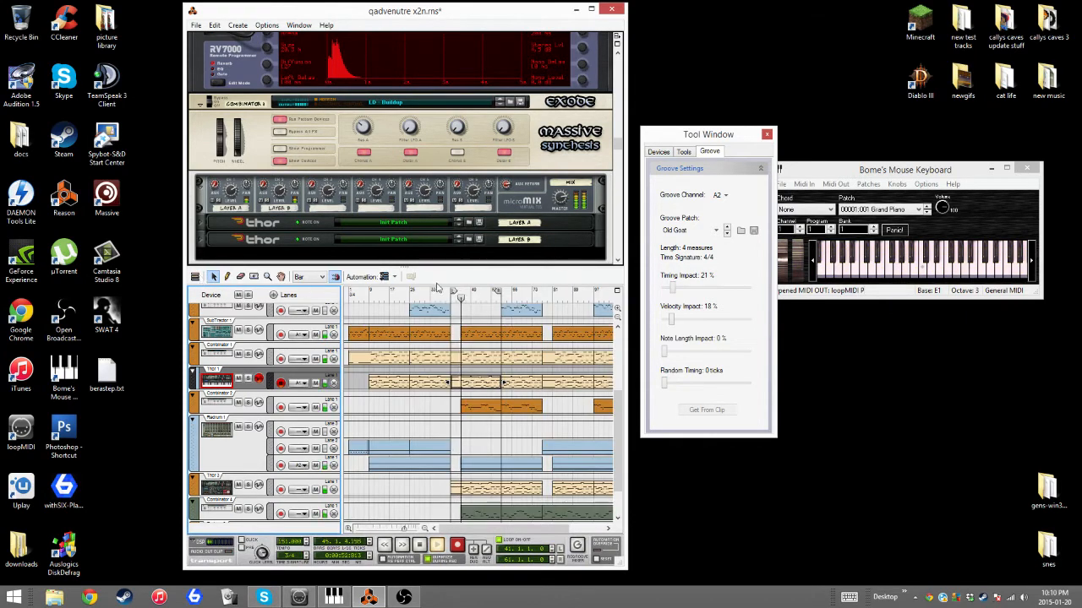
click(476, 382)
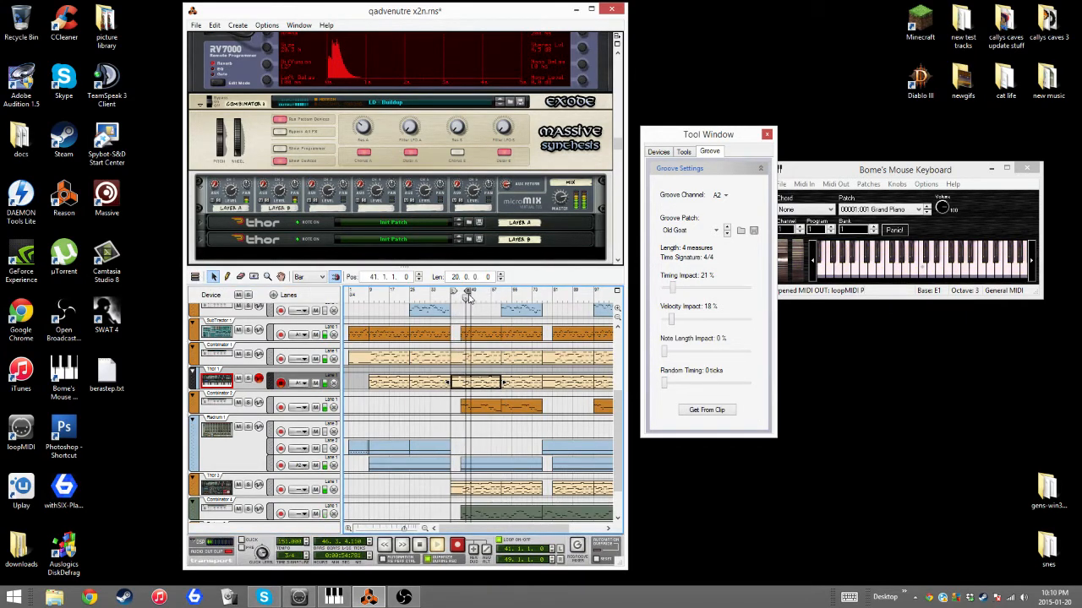
drag(469, 297, 459, 300)
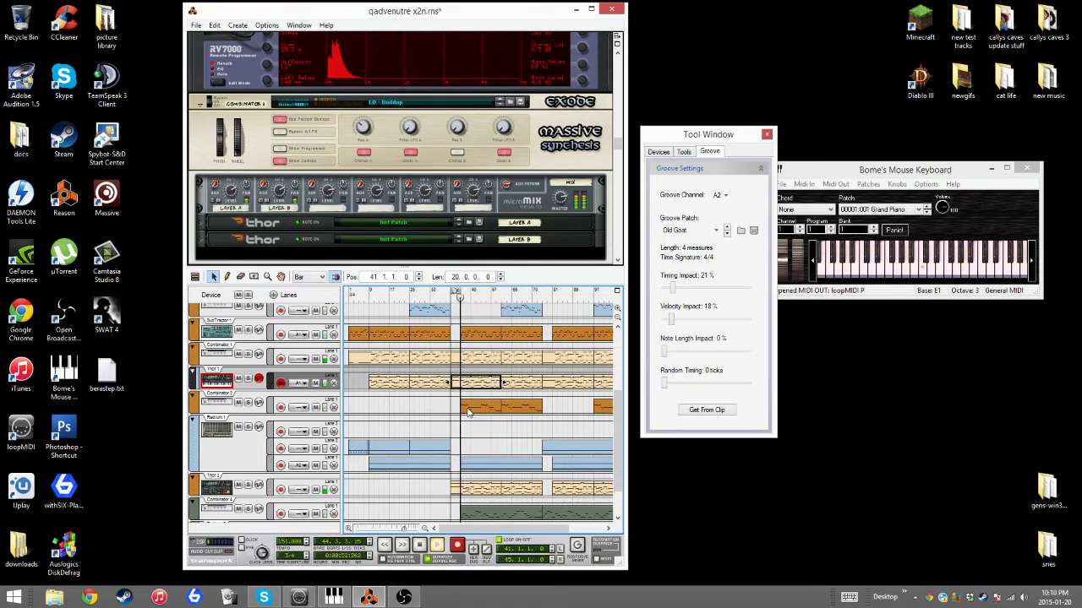
- Review the notes of the Combinator 1 clip at bar 41, soloing the track briefly, and return to the arrangement
double_click(457, 378)
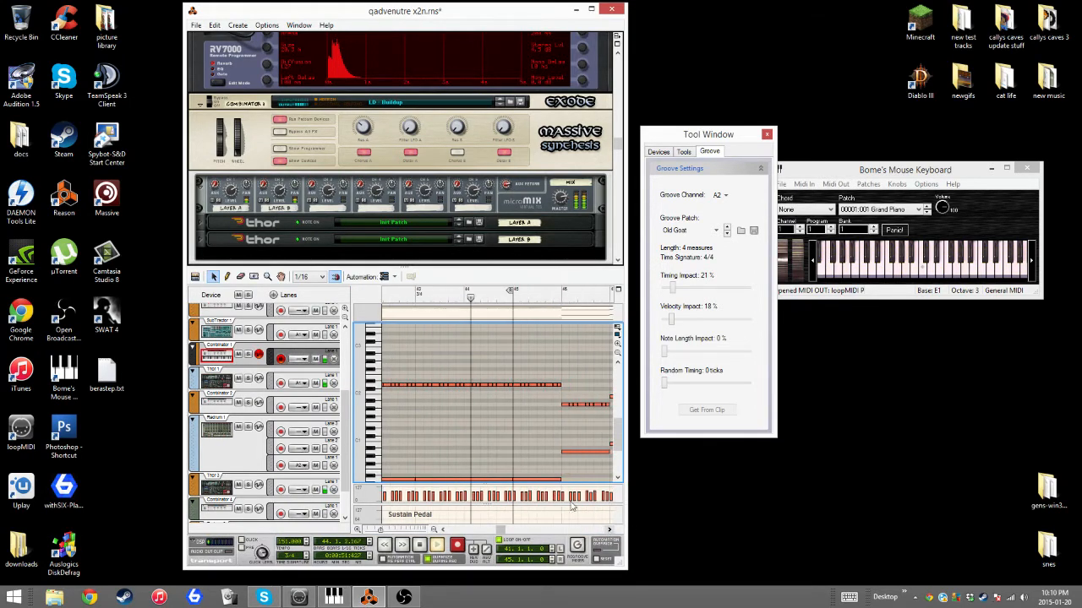
click(247, 354)
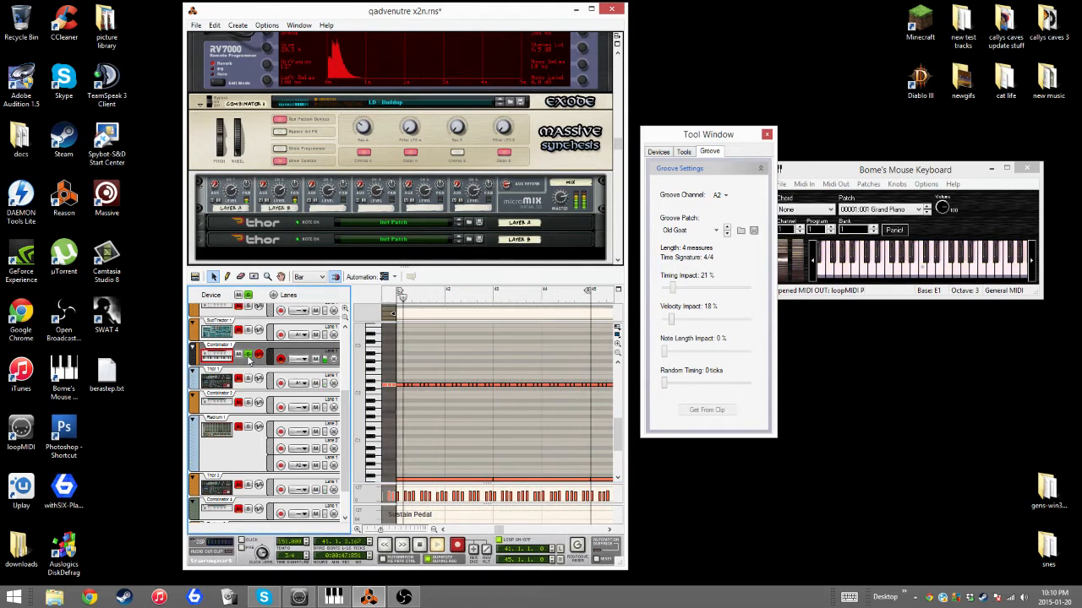
click(248, 355)
click(195, 277)
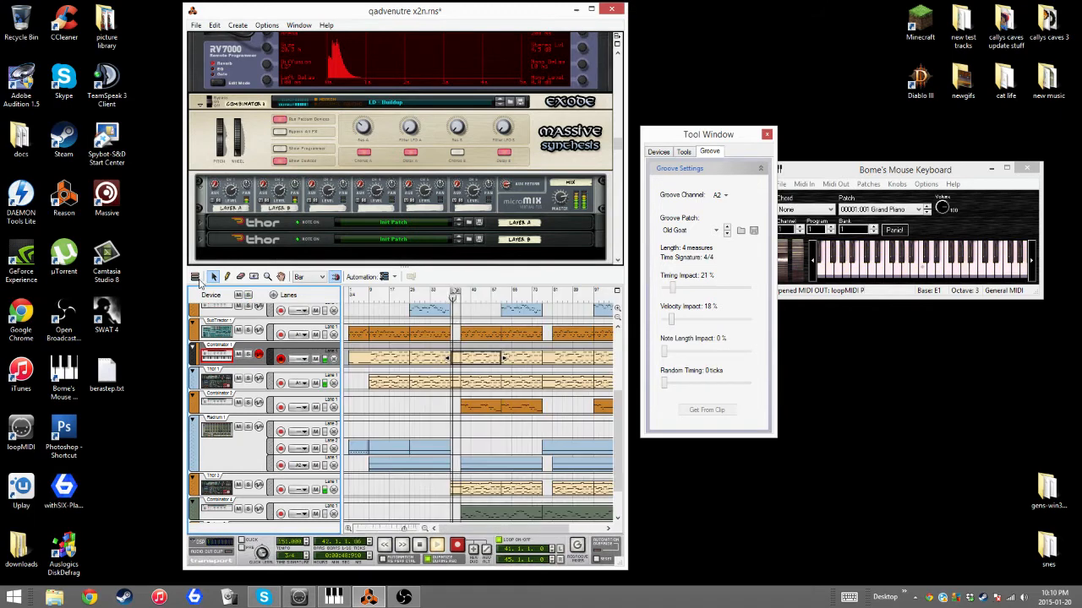
- Delete both rows of repeated notes throughout bar 43 in the Thor 1 clip that starts at bar 41
double_click(458, 385)
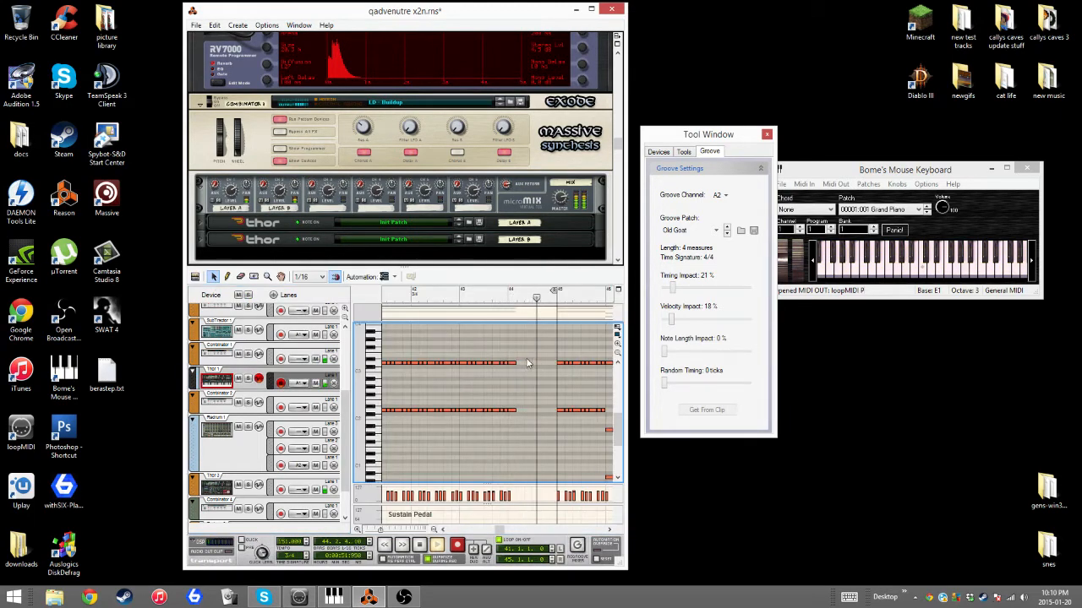
drag(506, 366, 506, 366)
key(Delete)
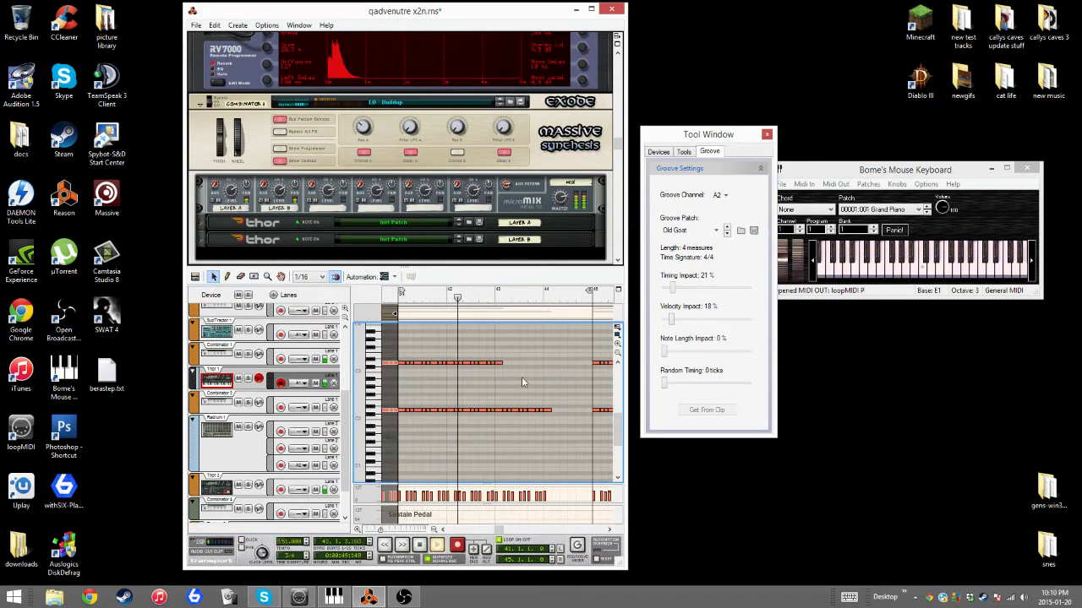
drag(551, 393, 505, 420)
key(Delete)
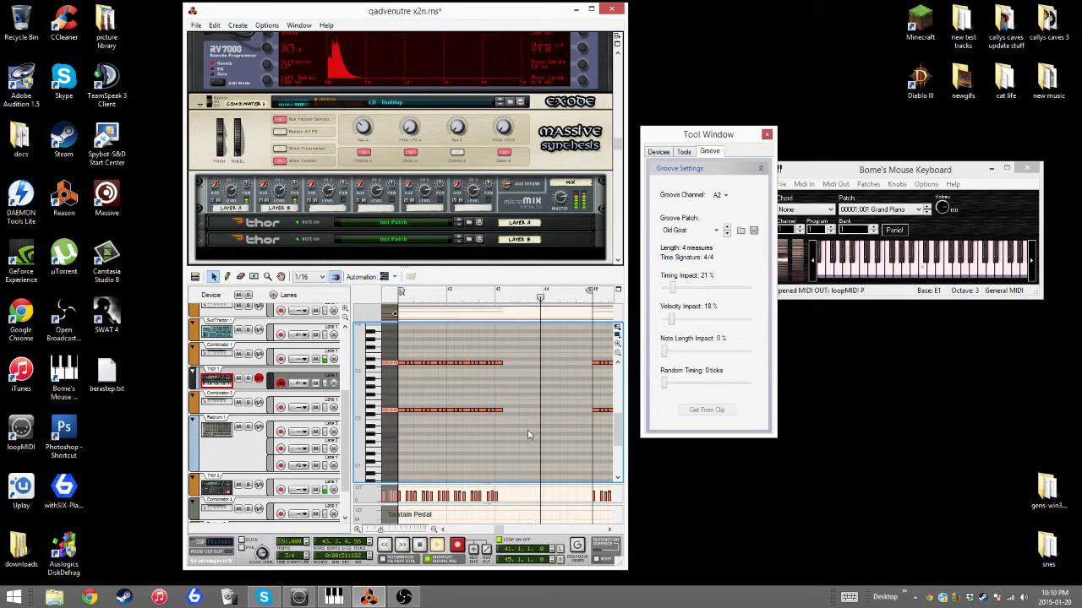
drag(516, 349, 502, 428)
key(Delete)
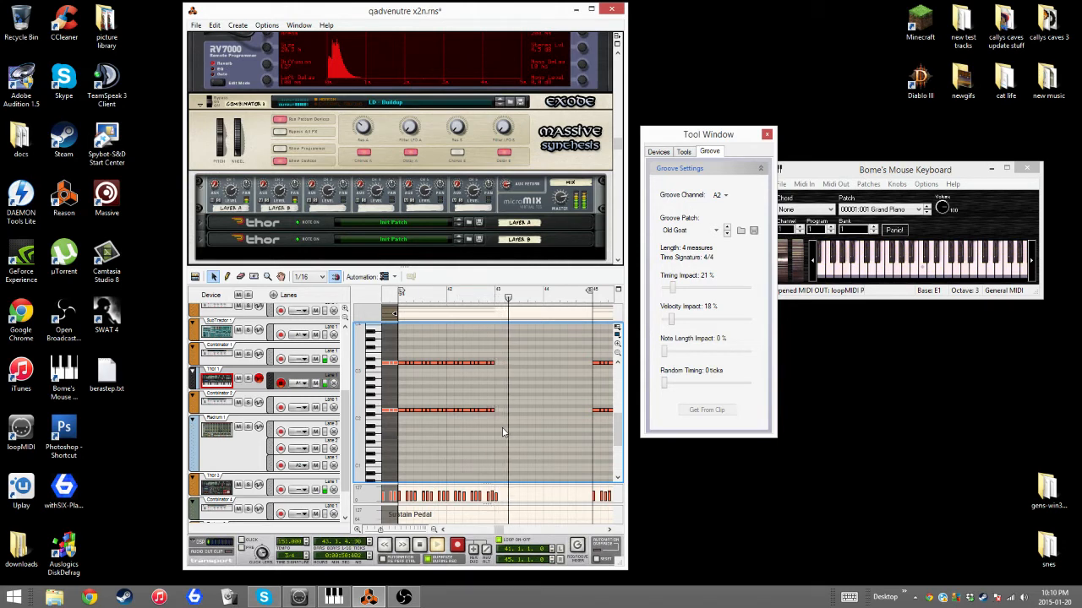
- Delete the sustained low notes spanning bars 43 and 44 in the Thor 1 clip and return to the arrangement
scroll(501, 432, down, 2)
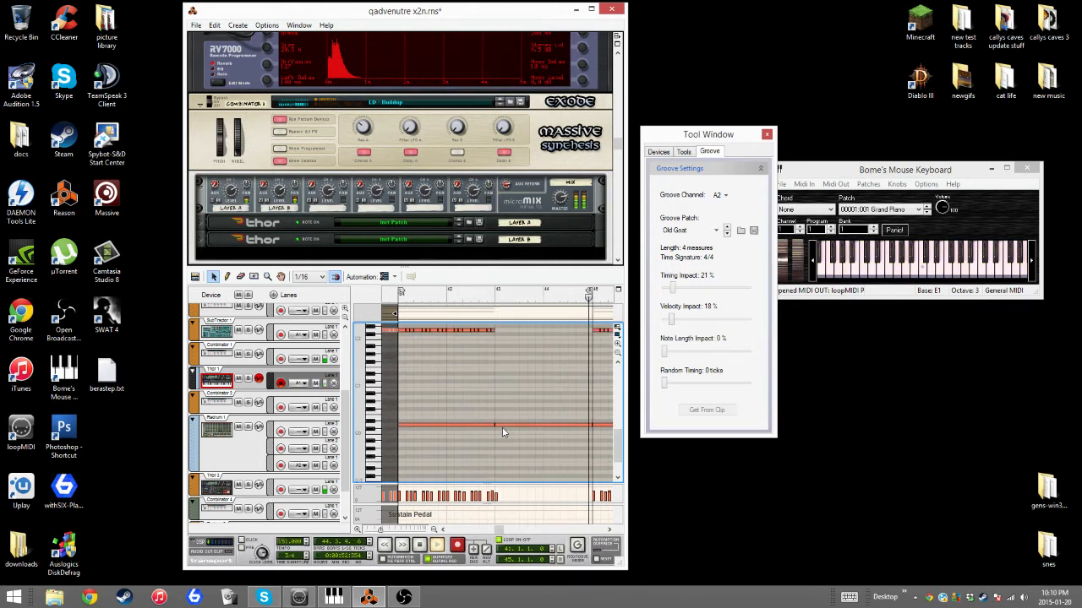
drag(526, 468, 545, 494)
key(Delete)
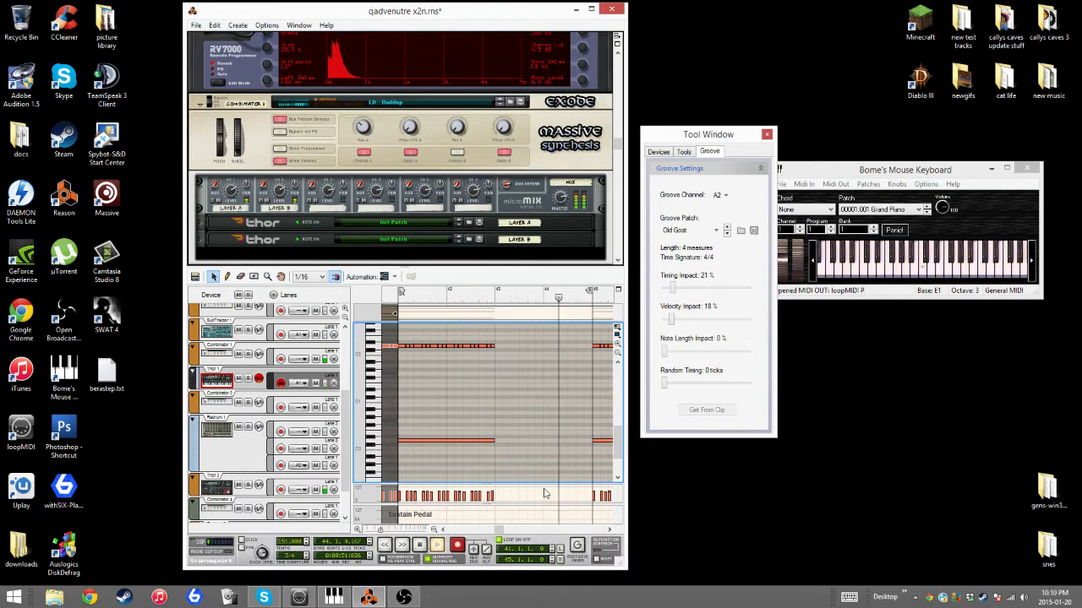
click(195, 278)
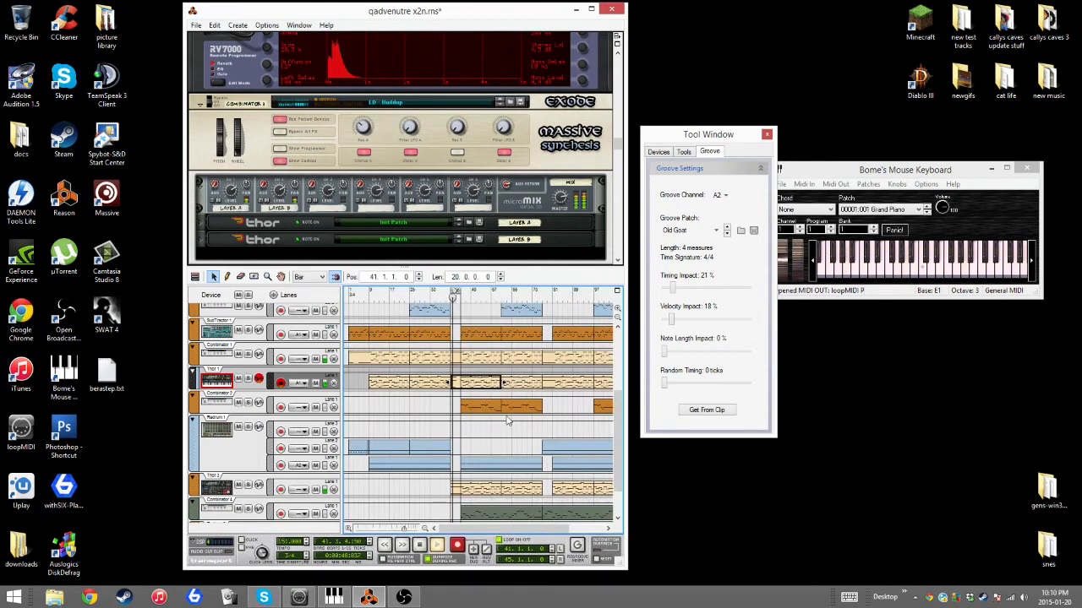
- Open Filter 1's Frequency automation and draw points that drop gradually from bar 41 and return to 127 at 45.1.2
click(513, 385)
scroll(513, 391, up, 3)
scroll(511, 391, down, 3)
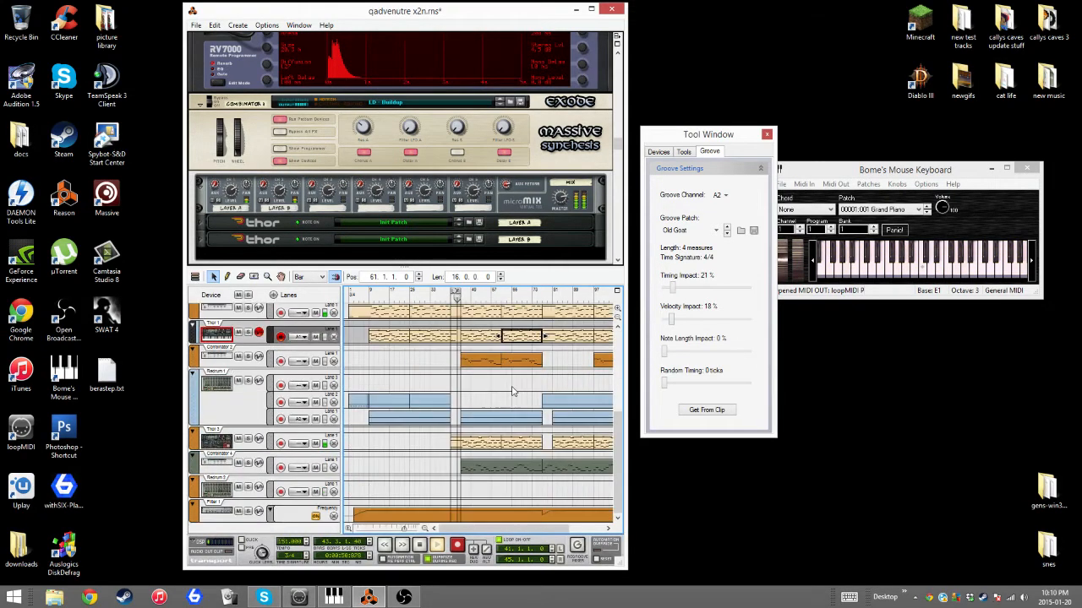
double_click(475, 513)
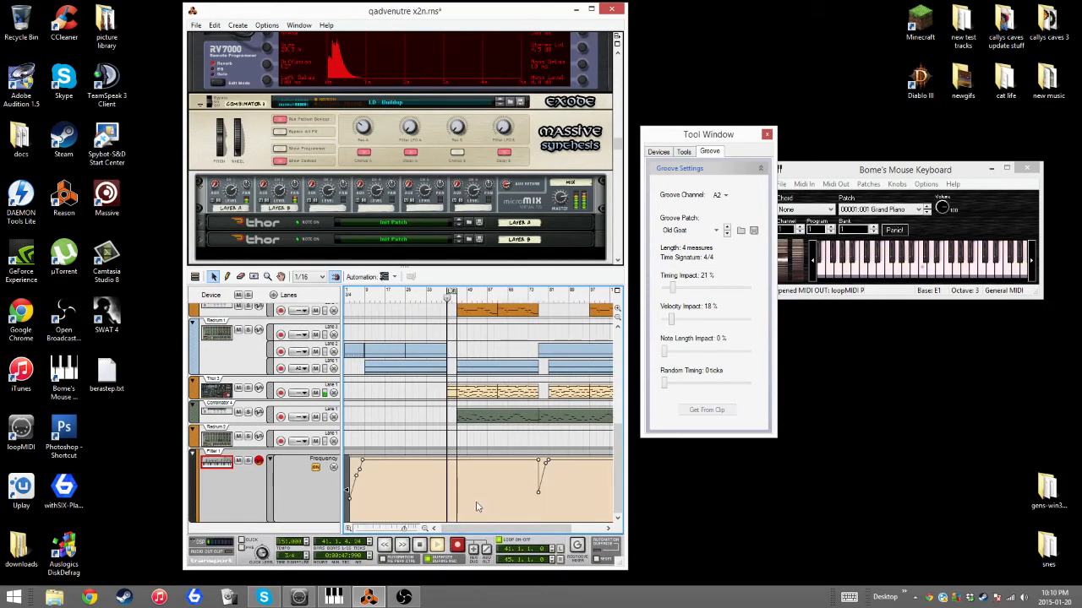
click(359, 531)
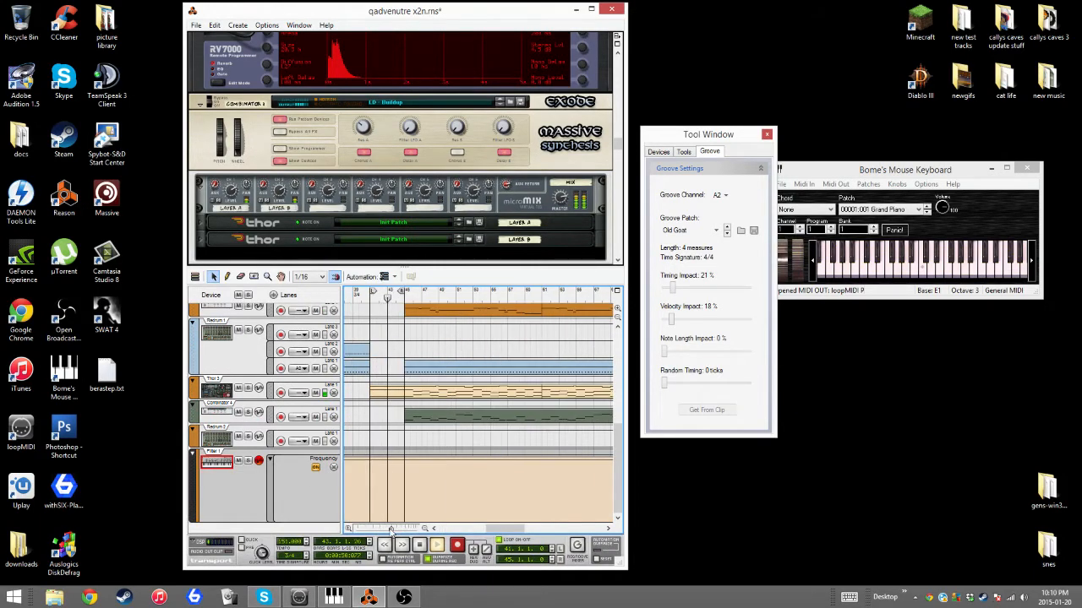
click(226, 276)
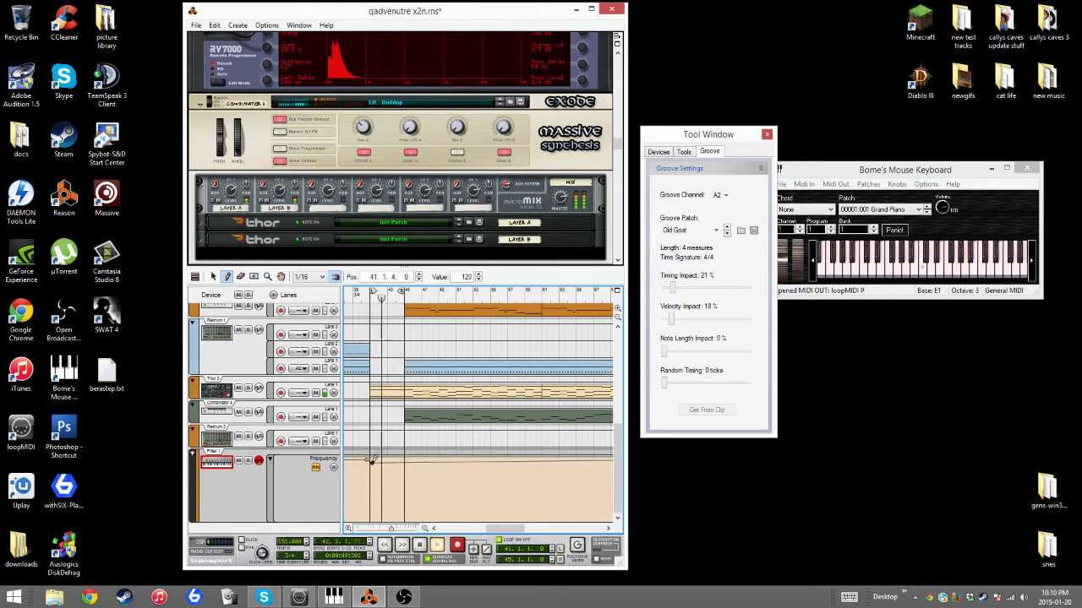
drag(373, 461, 408, 454)
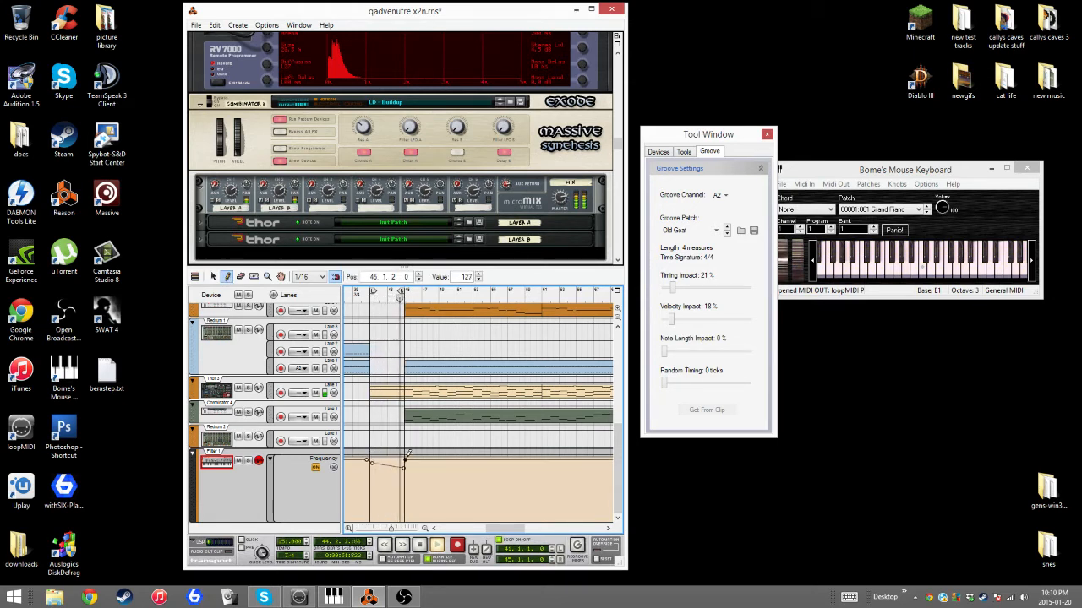
- Reshape the Filter 1 Frequency points into a flat dip at 49 from bar 43 to 44.3.4
click(369, 530)
mouse_move(495, 531)
mouse_down()
mouse_move(482, 531)
mouse_move(491, 533)
mouse_up()
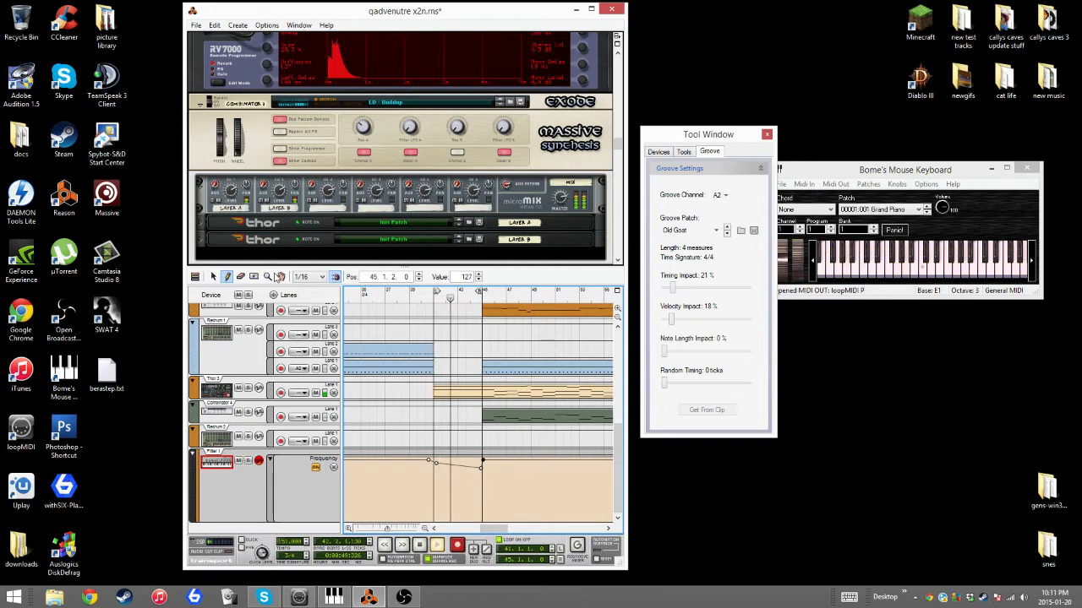
click(213, 277)
click(439, 477)
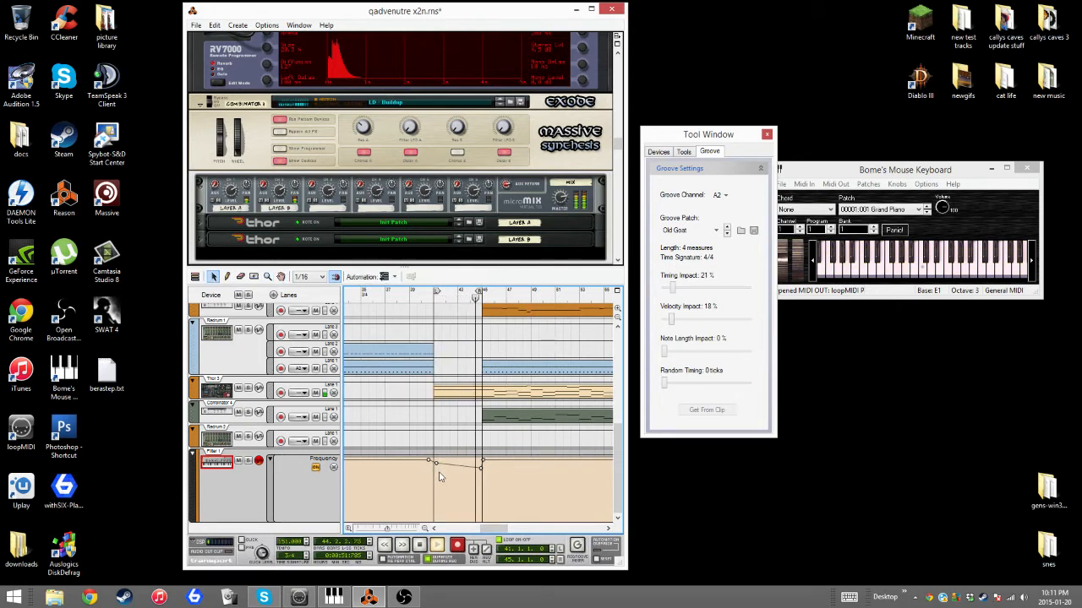
drag(437, 468, 468, 495)
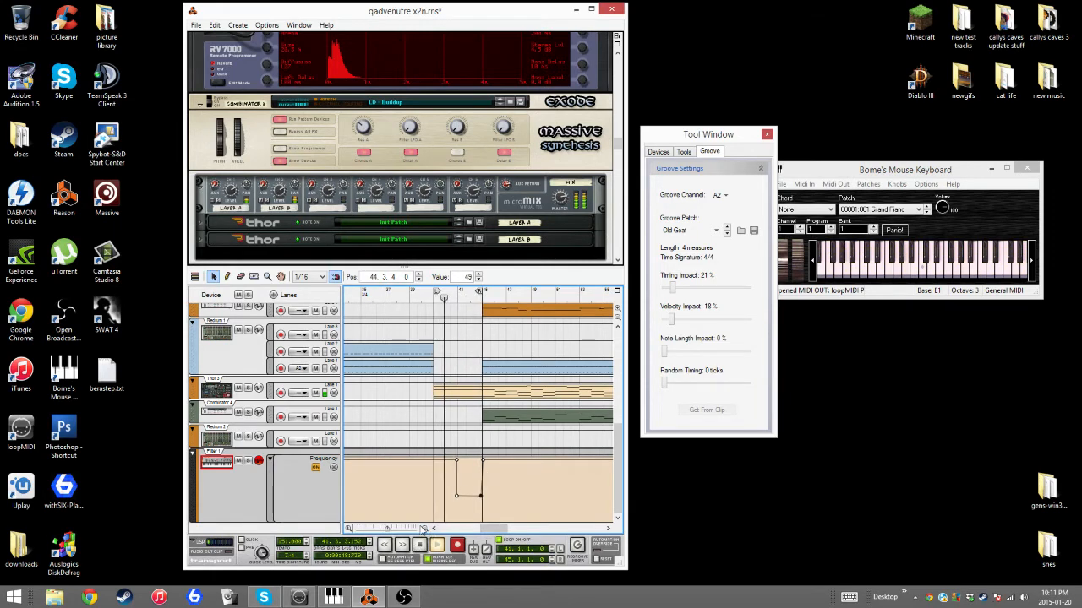
- Pause playback to examine Filter 1's front panel and rear cabling in the rack, and resume playing
click(349, 528)
click(349, 530)
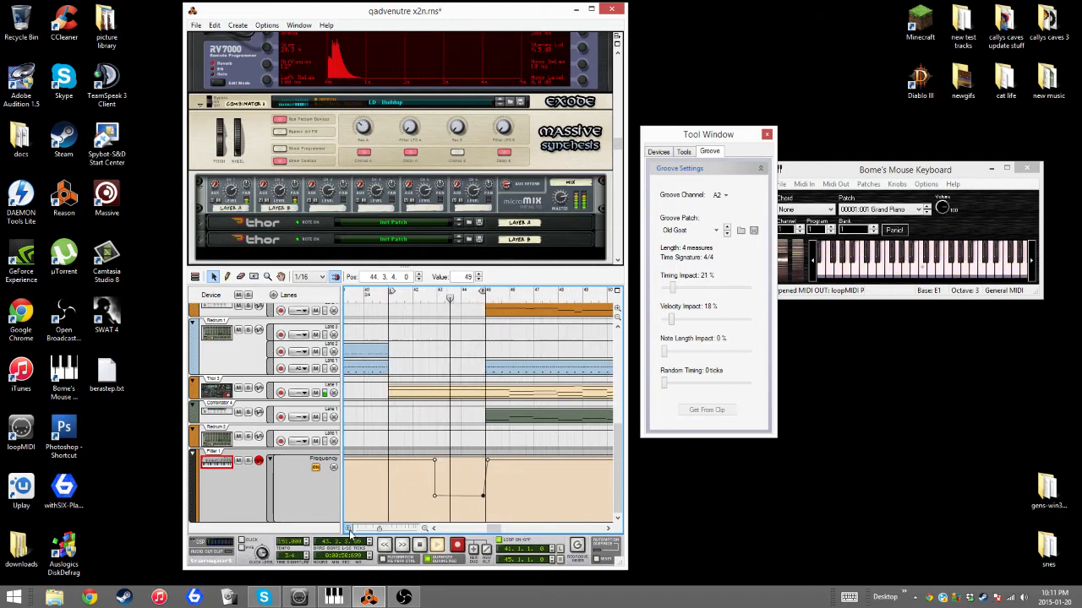
click(349, 529)
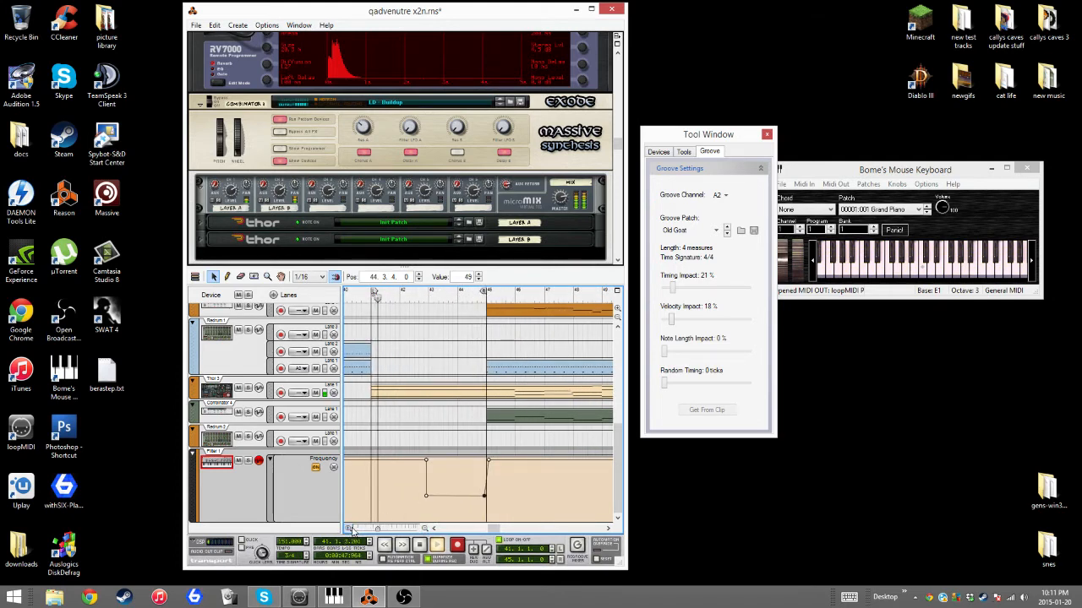
click(351, 529)
click(350, 528)
drag(494, 530, 491, 529)
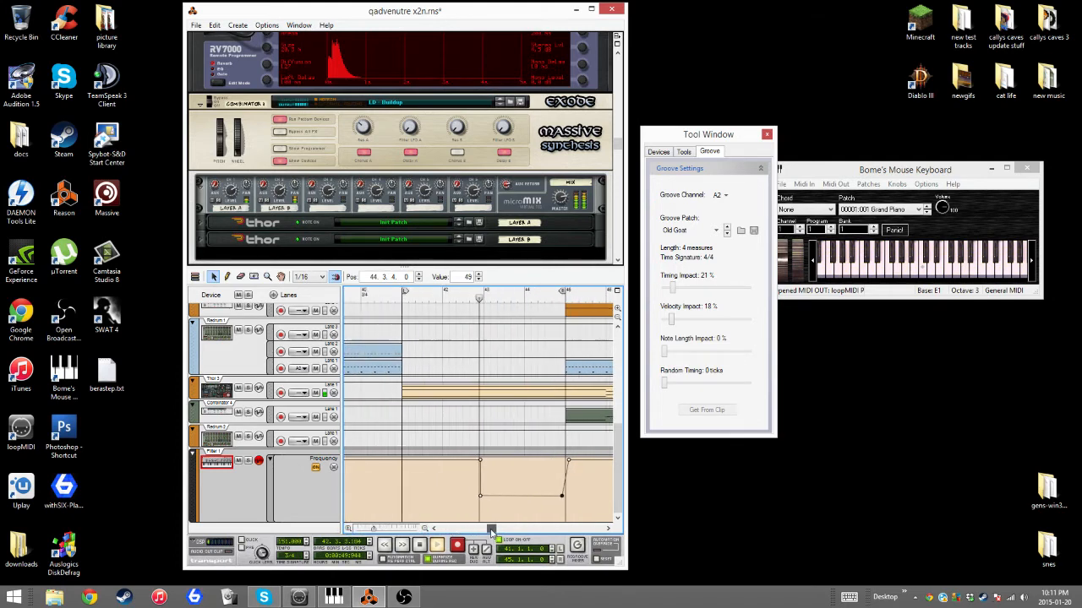
key(space)
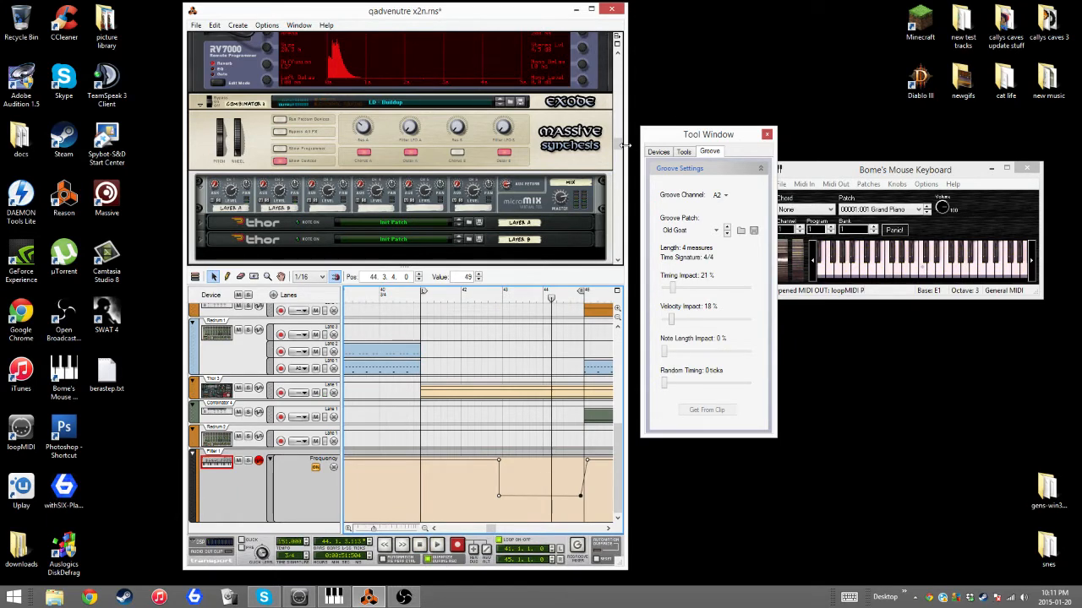
drag(626, 145, 626, 57)
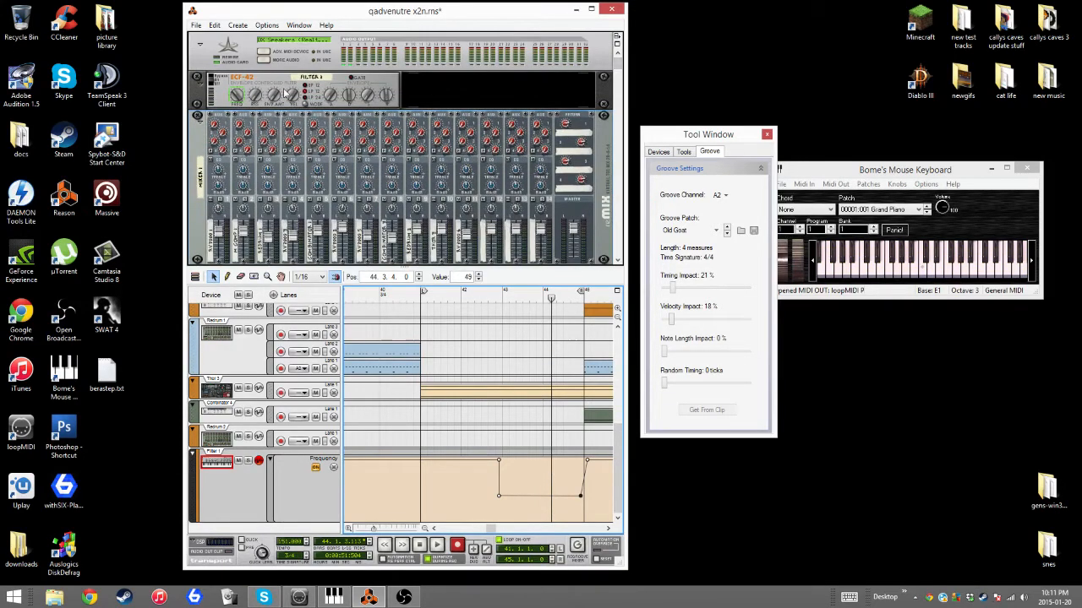
key(Tab)
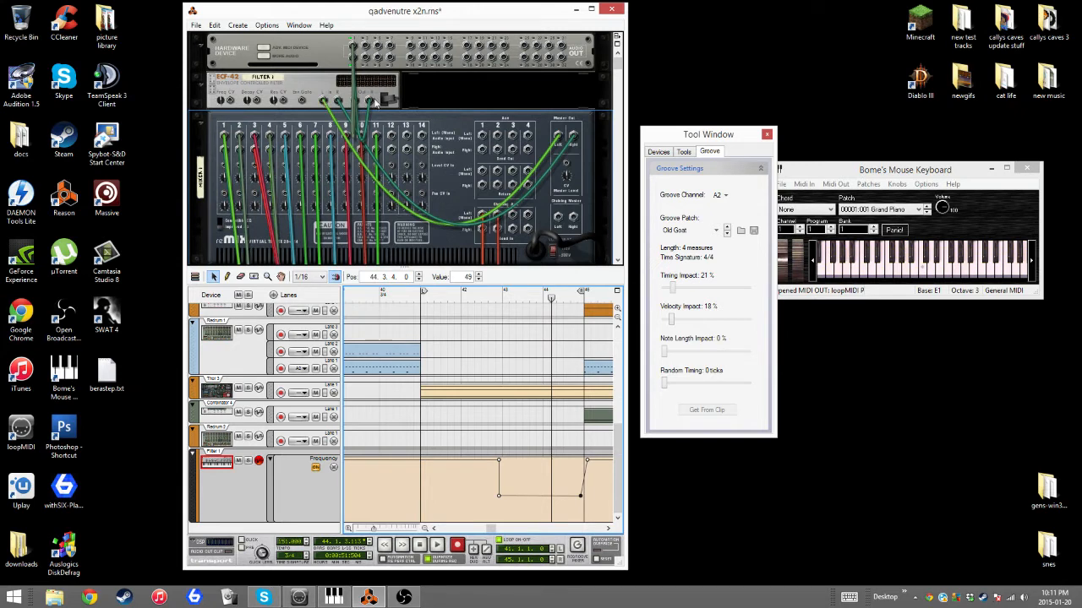
key(Tab)
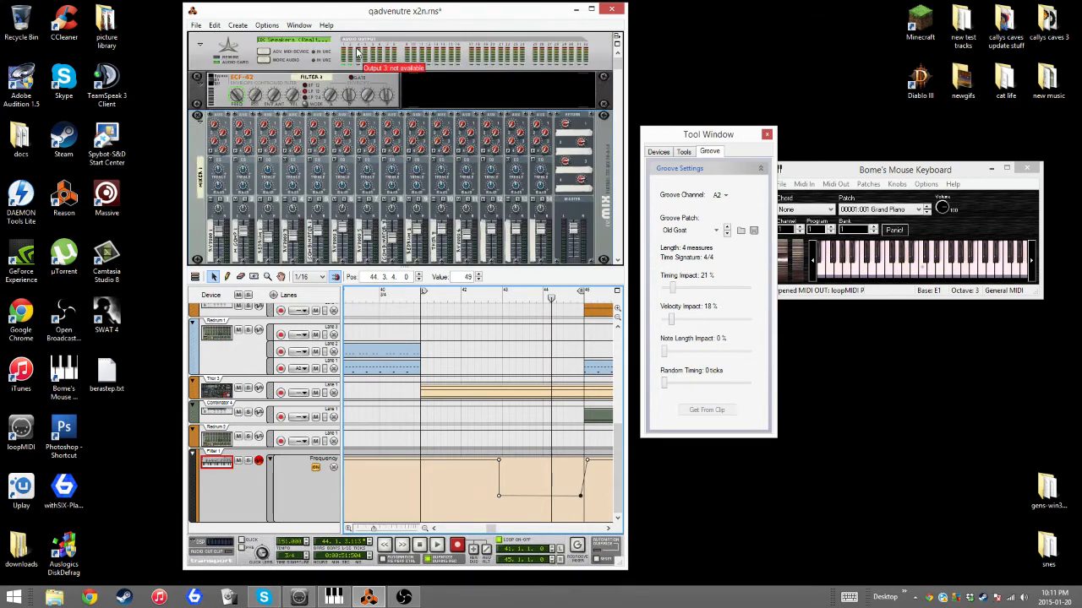
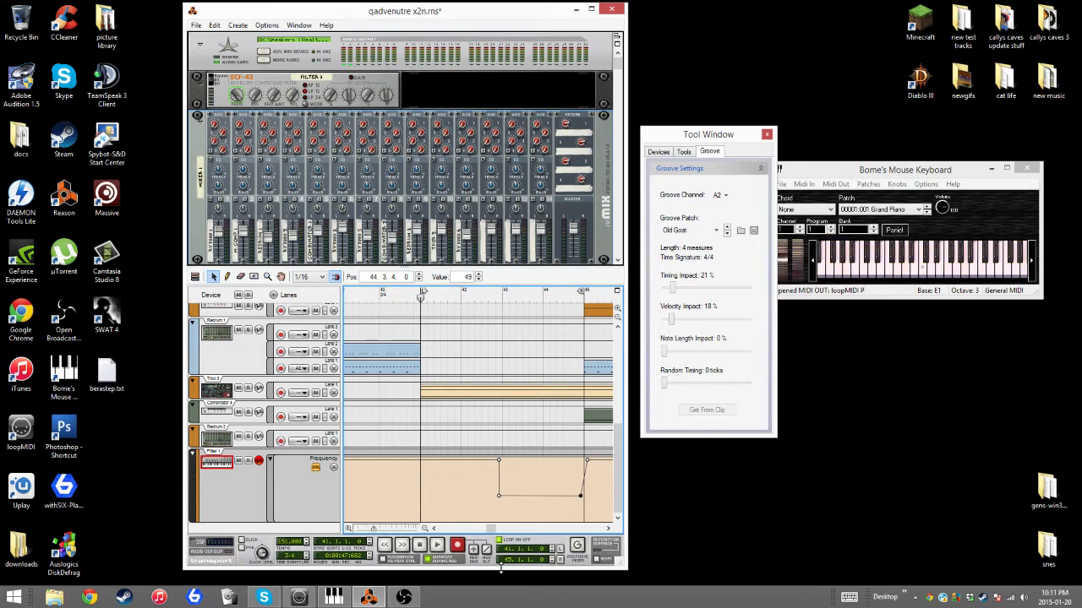
click(441, 547)
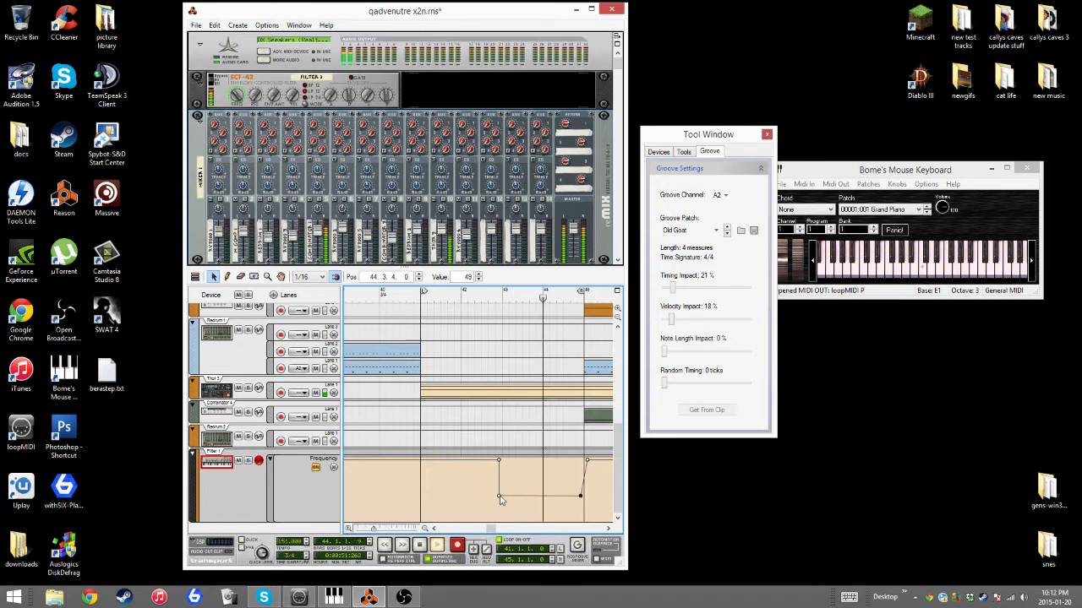
- Refine the Frequency dip with low points of 48 at 43.1.1 and 44.3.3 and a return to 127 at 45.1.1
drag(500, 501, 507, 502)
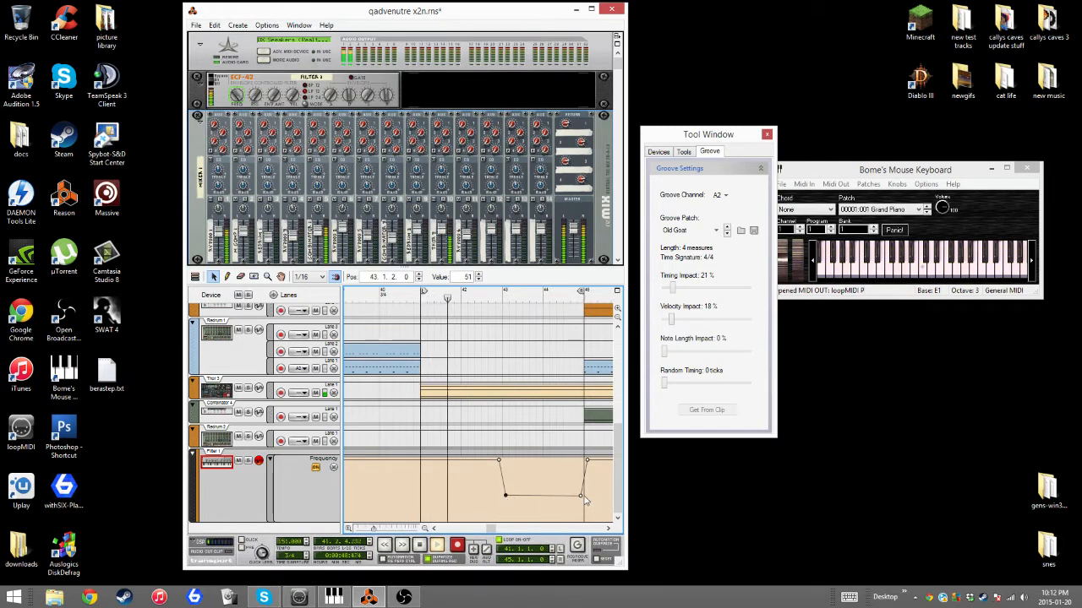
click(589, 466)
click(588, 465)
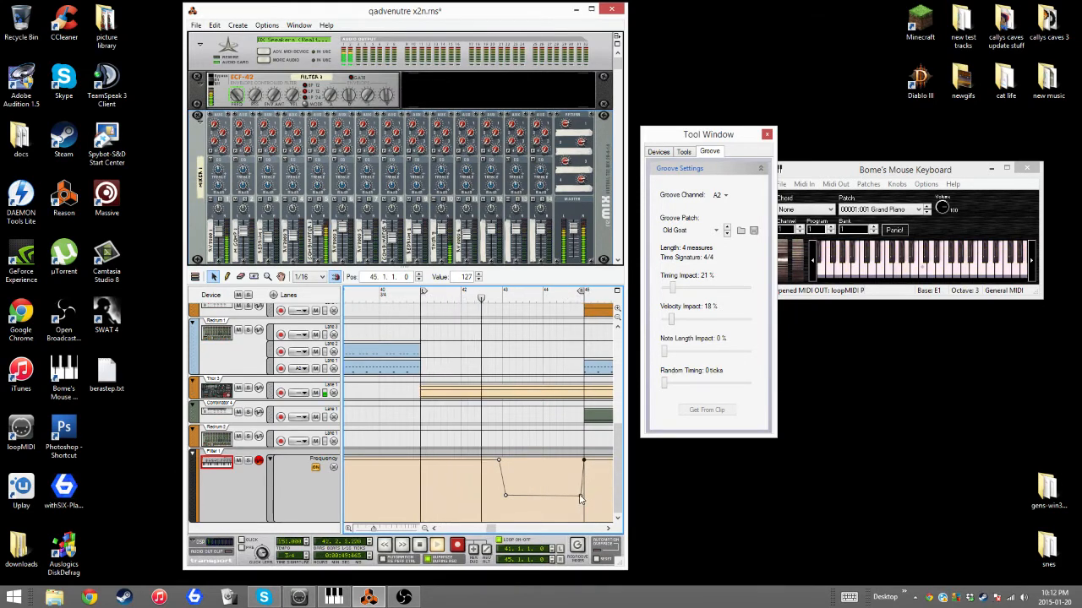
drag(580, 499, 578, 497)
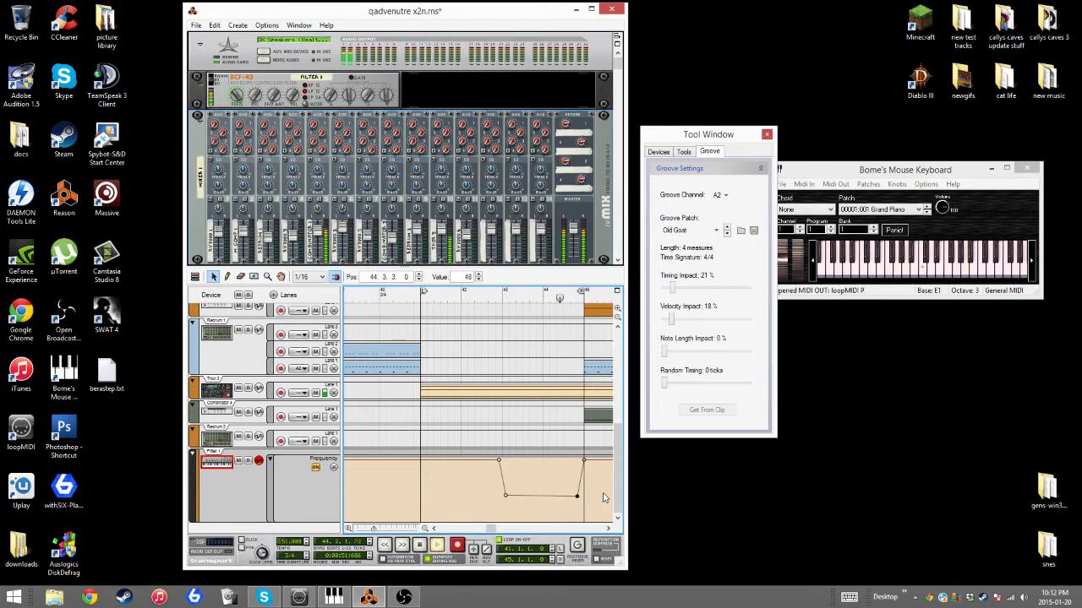
click(506, 497)
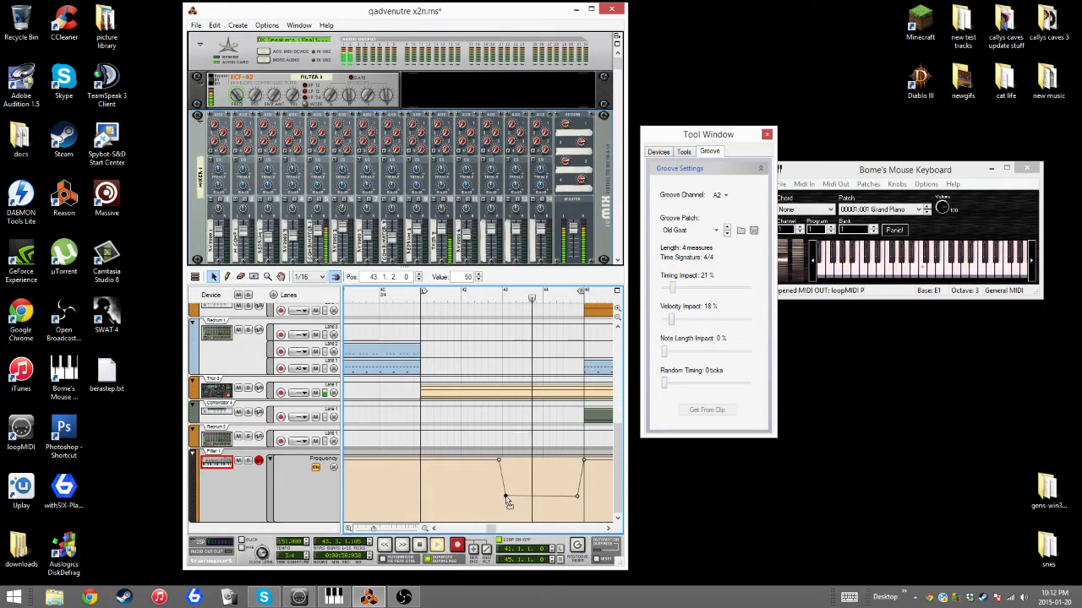
drag(507, 501, 501, 497)
- Return to the full arrangement and play back the transition from bar 41 with looping turned off
click(368, 534)
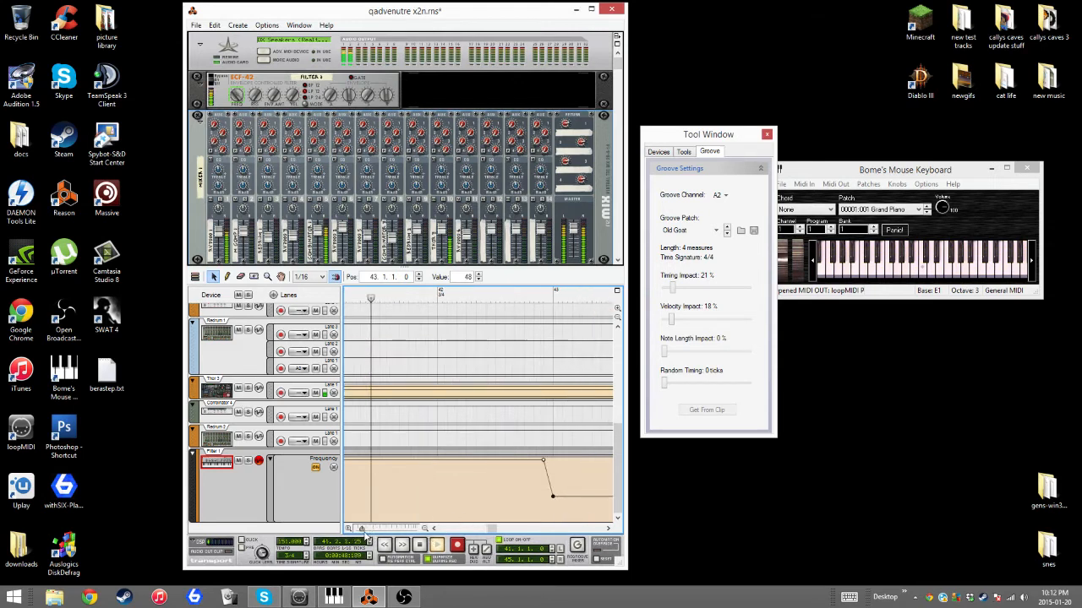
click(194, 276)
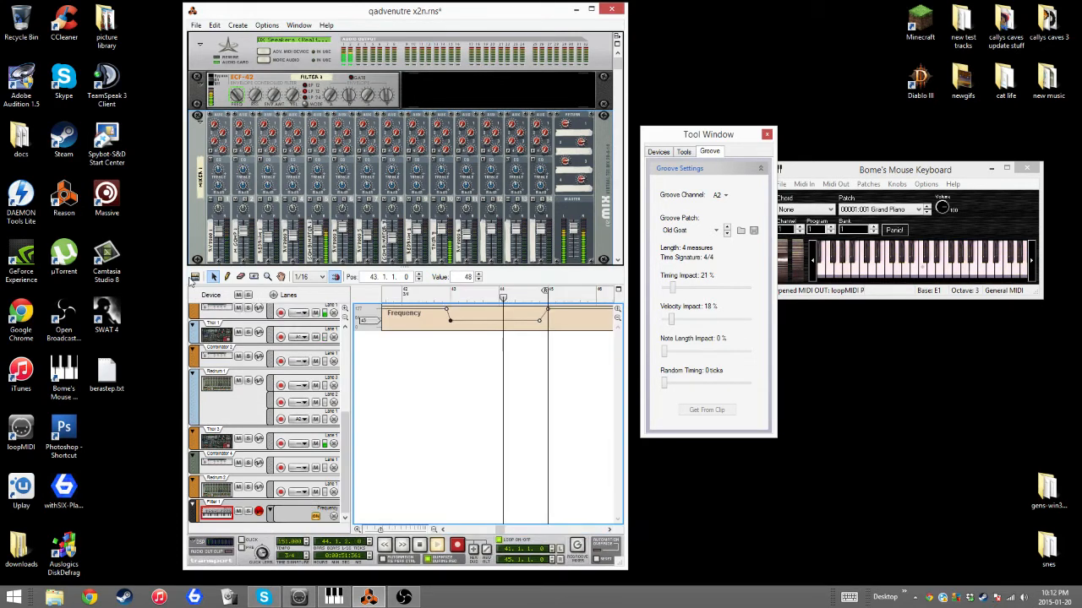
click(194, 276)
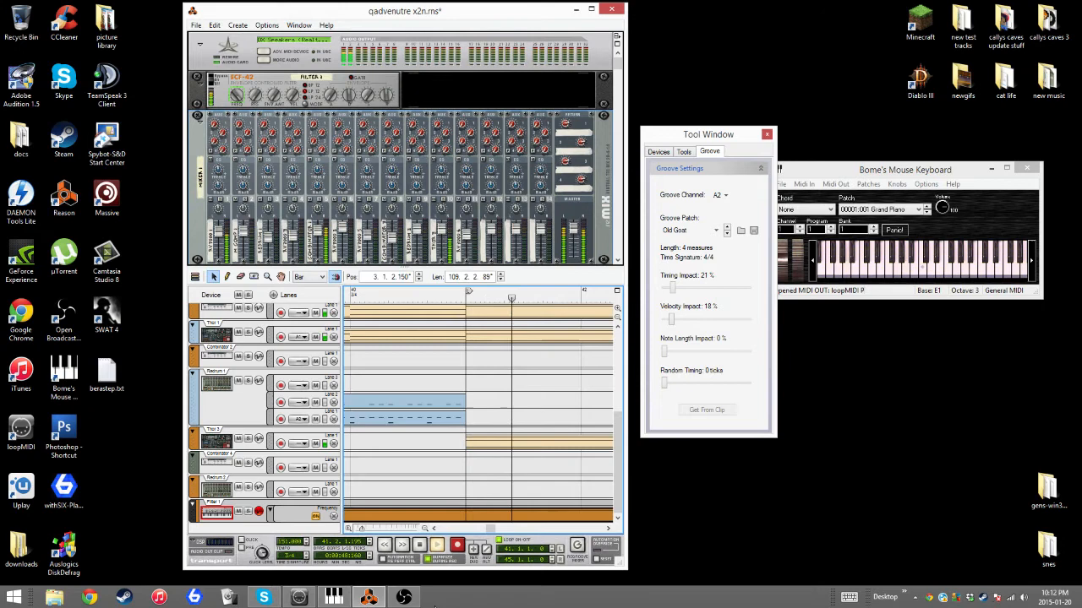
click(425, 547)
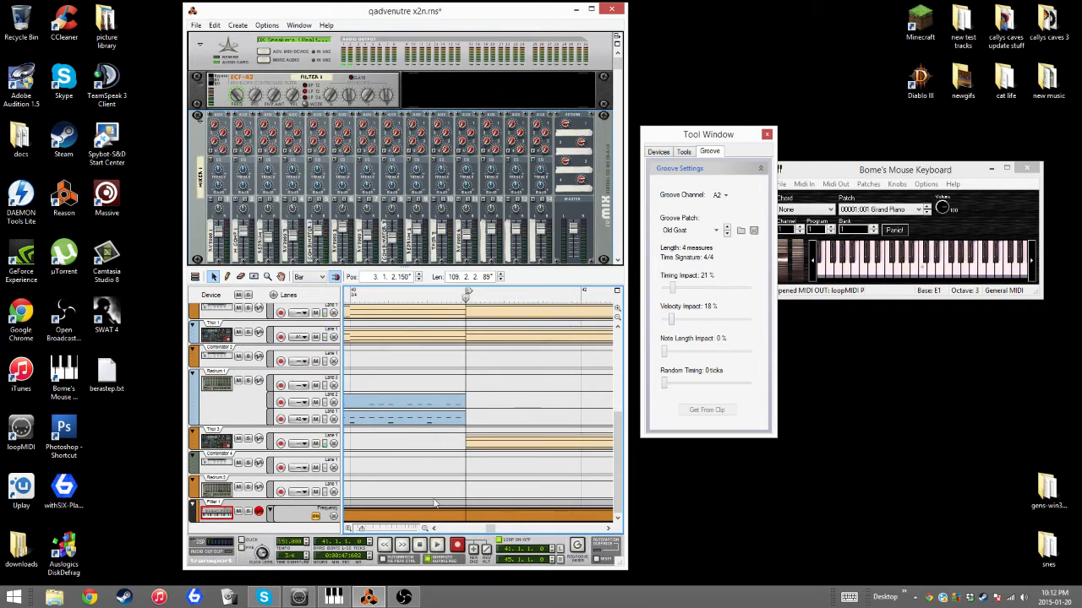
click(395, 534)
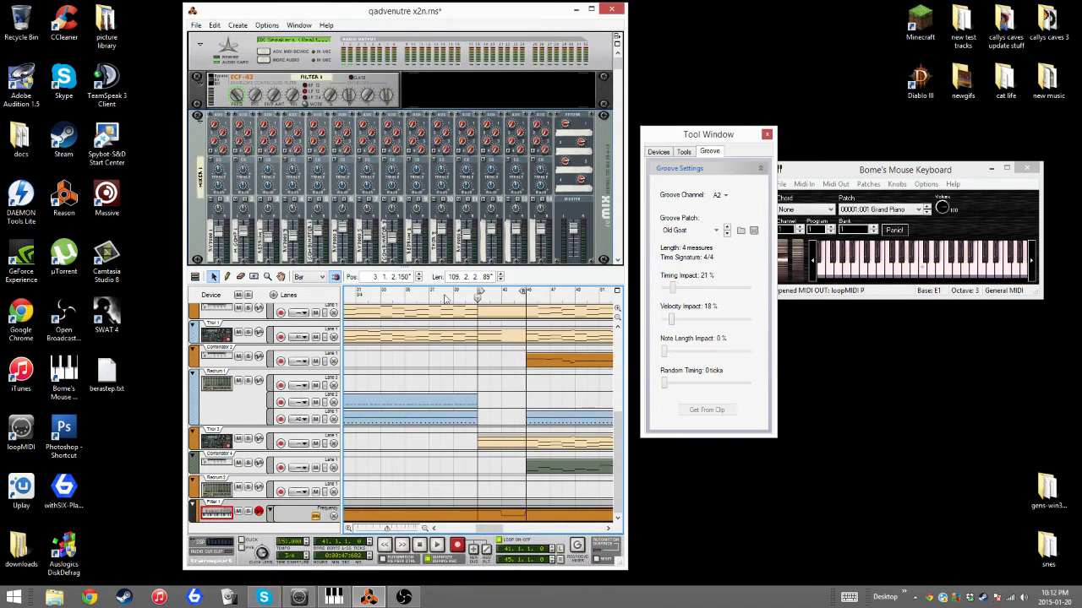
click(434, 545)
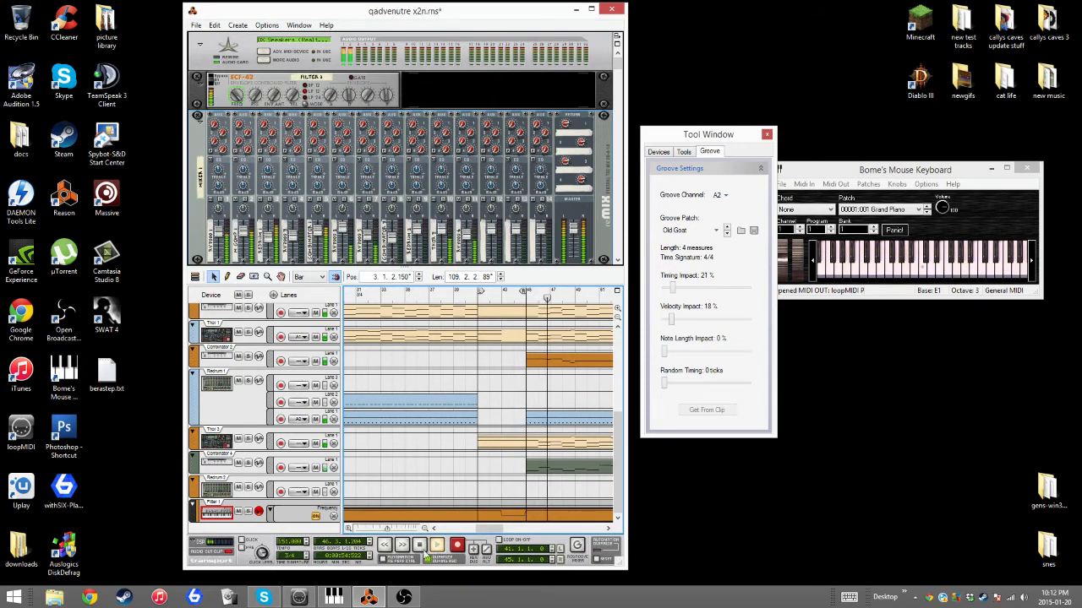
click(477, 296)
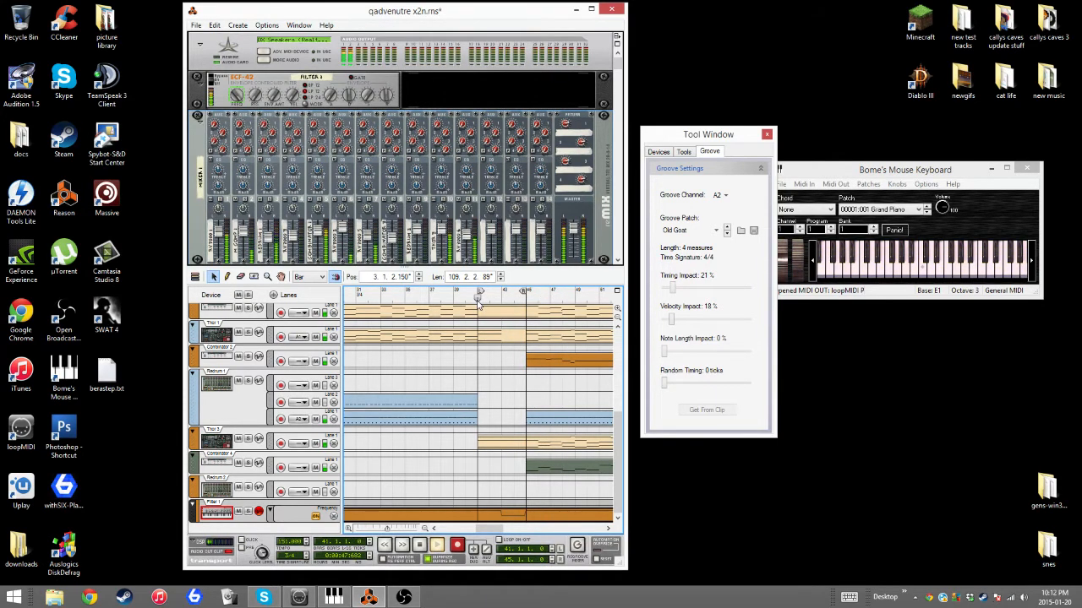
- Reopen Filter 1's Frequency automation and add a point with value 47 at 40.3.4
double_click(514, 520)
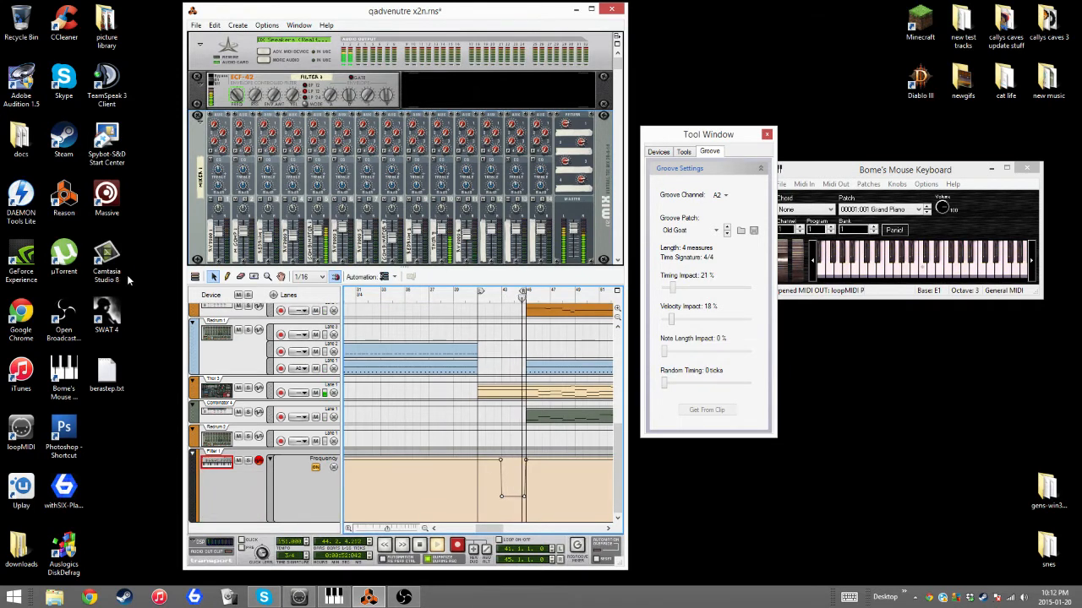
key(w)
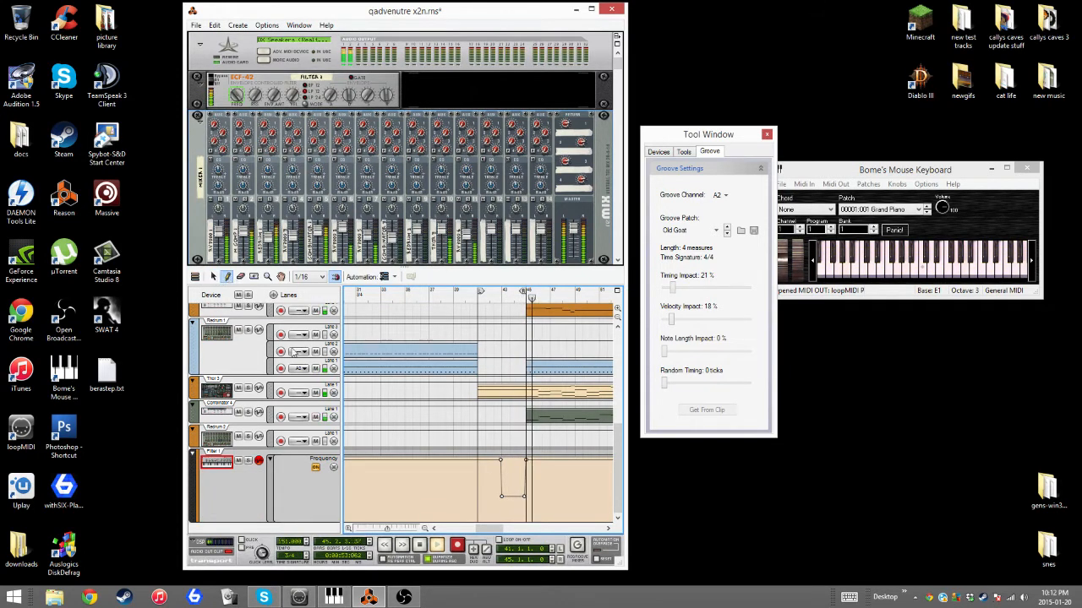
click(475, 496)
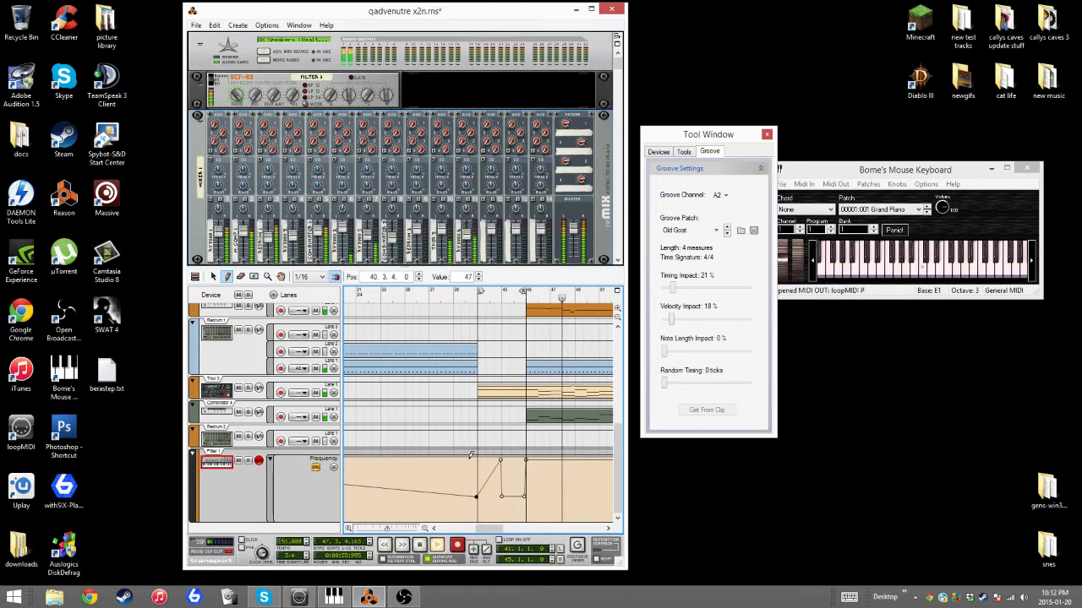
- Add a Filter 1 frequency automation point of 127 at 40.2.2, lower the next peak to 49 at 42.3.1, and play the passage
click(470, 460)
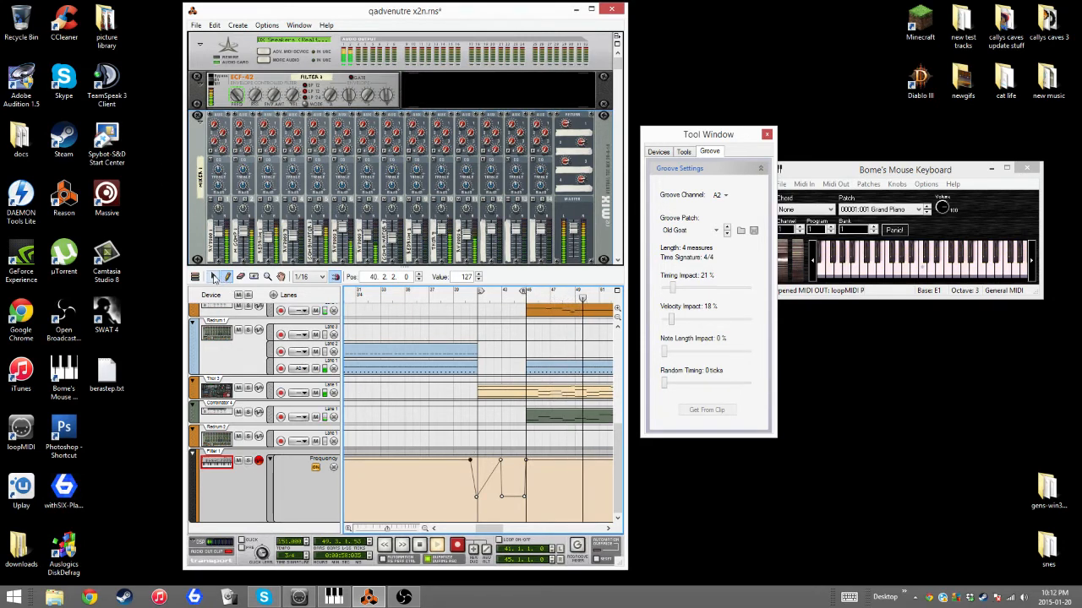
click(213, 276)
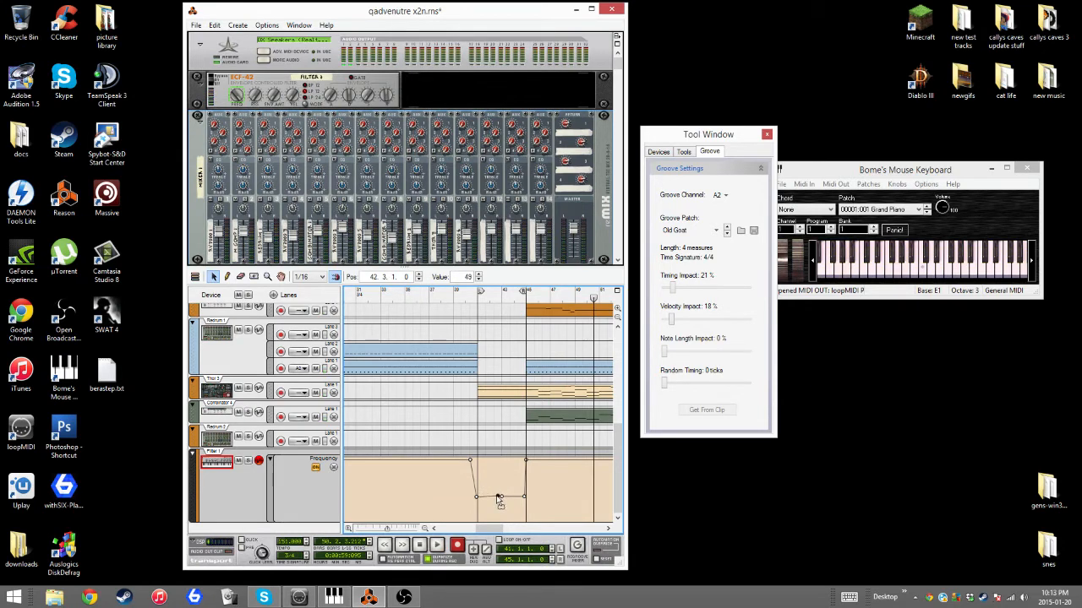
click(448, 293)
click(439, 547)
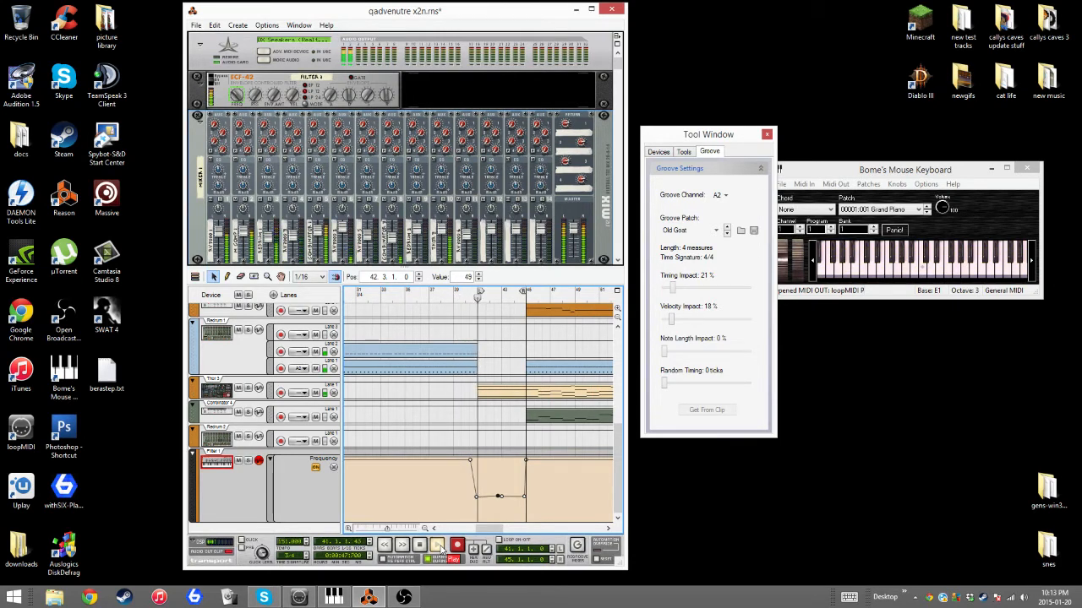
click(420, 548)
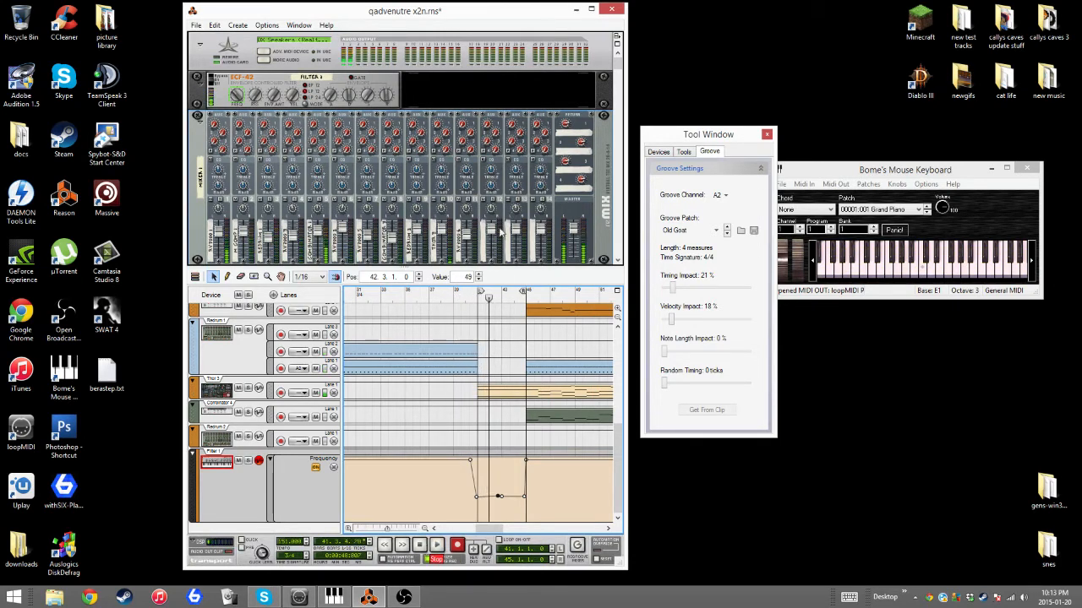
- Sharpen the frequency drop by moving its upper point to 40.3.4 at 125 and its lower point to 41.1.1 at 46, then rewind
click(455, 298)
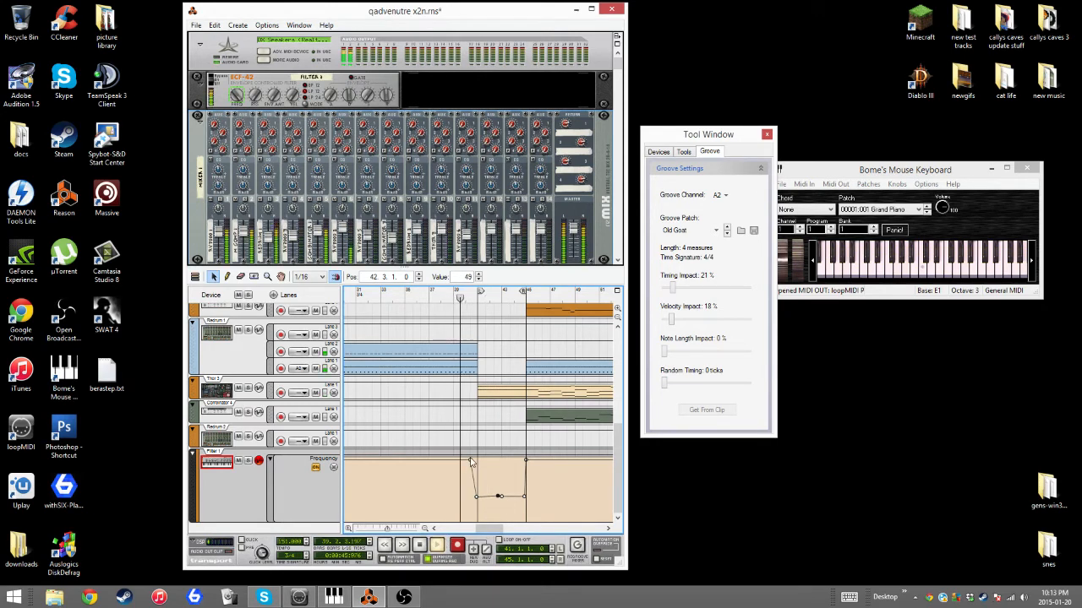
drag(469, 460, 475, 460)
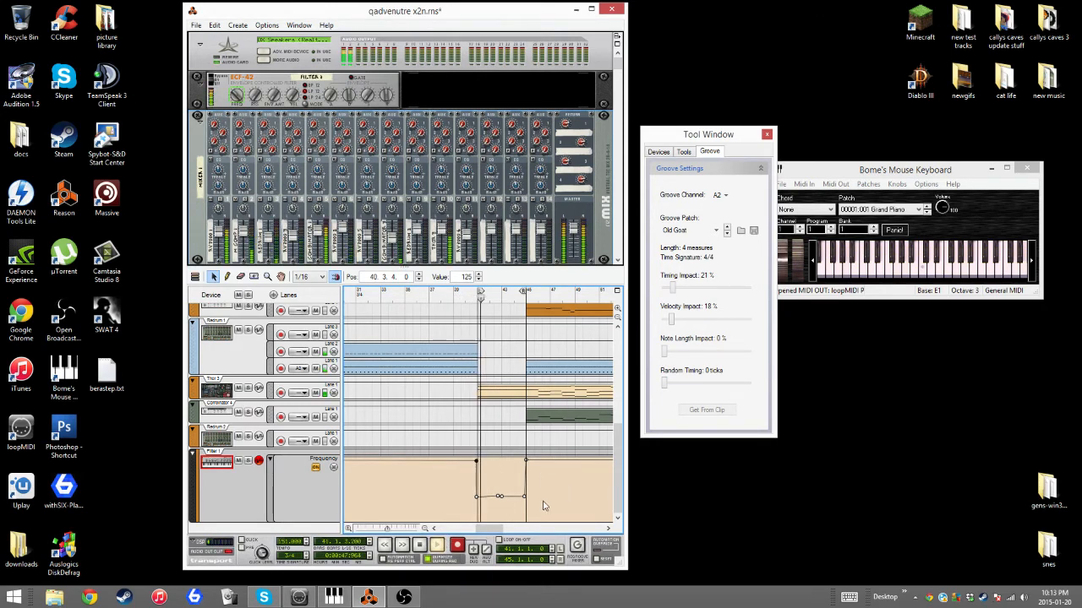
drag(387, 528, 373, 529)
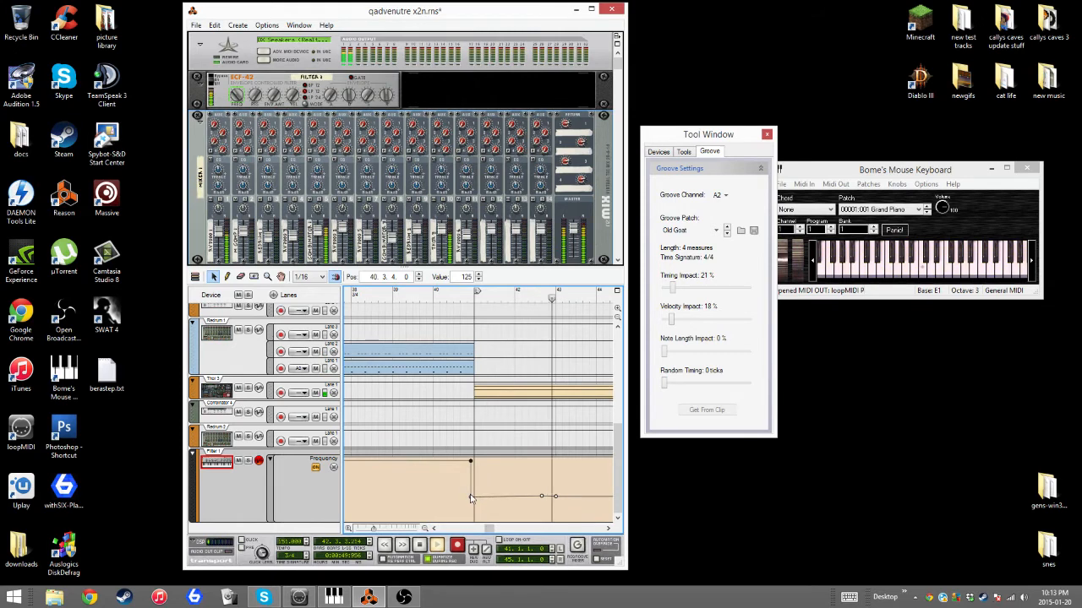
drag(471, 496, 474, 498)
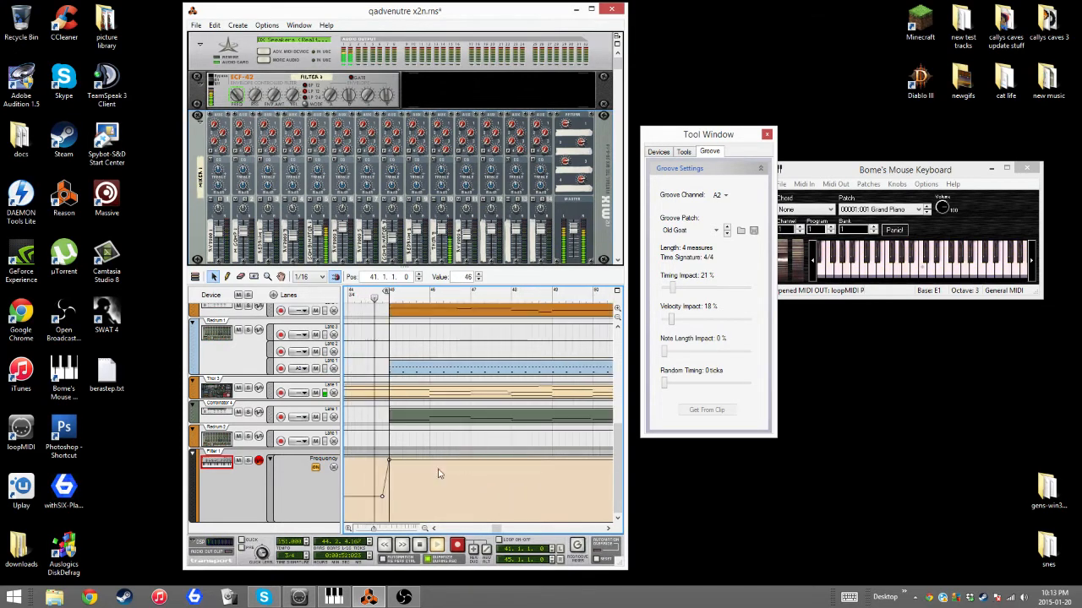
key(KP_7)
key(KP_7)
key(KP_7)
key(KP_7)
key(KP_7)
key(KP_7)
key(KP_7)
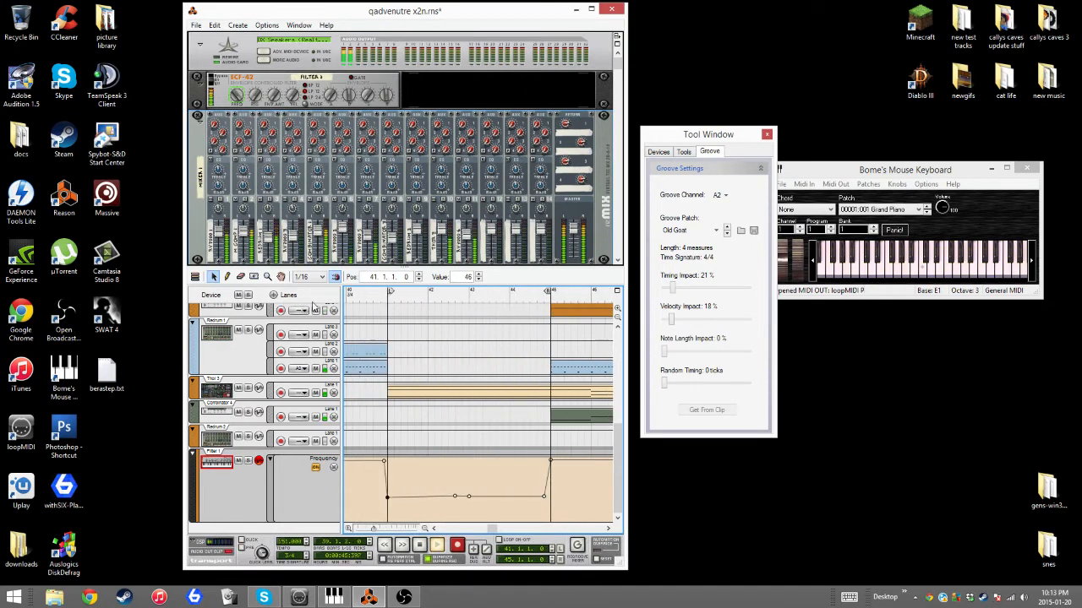
- Shape a rising frequency ramp by moving the end point to 45.1.1 at 122 and a middle point to 44.2.2 at 69
drag(523, 498, 541, 485)
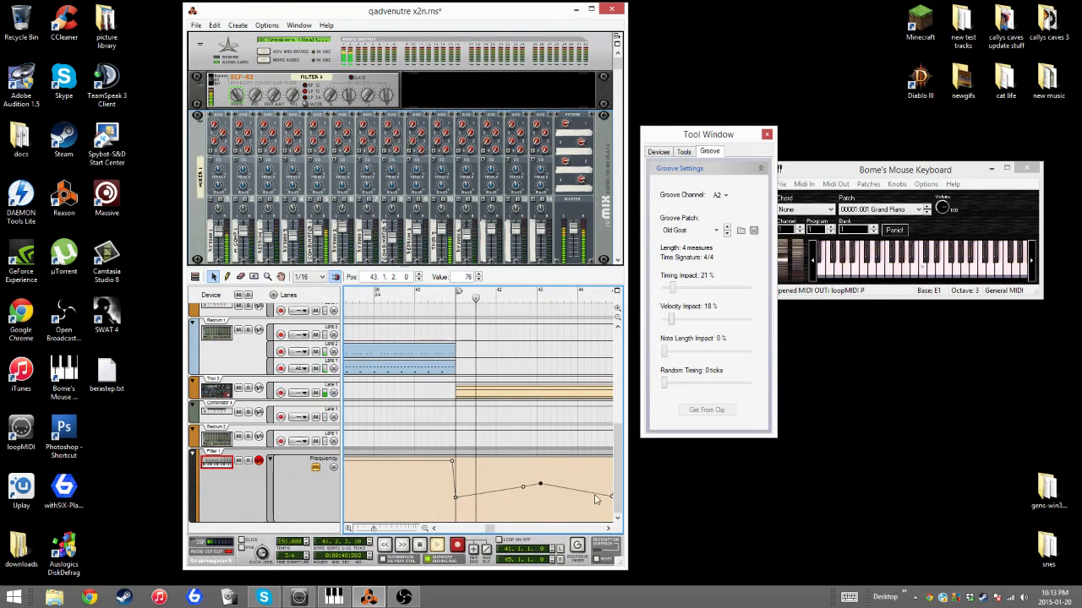
drag(612, 496, 602, 462)
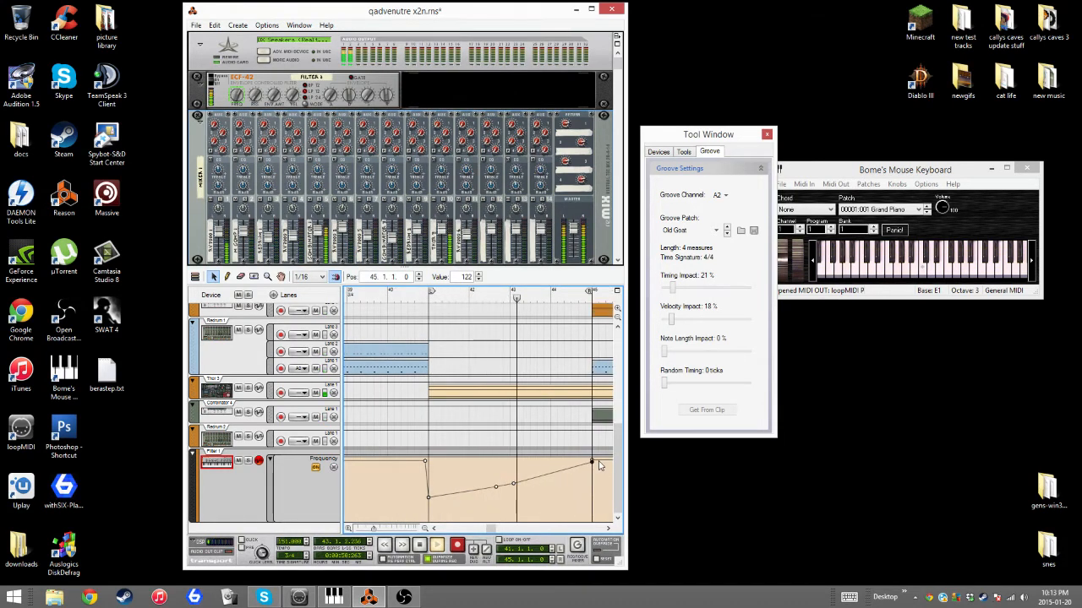
click(513, 485)
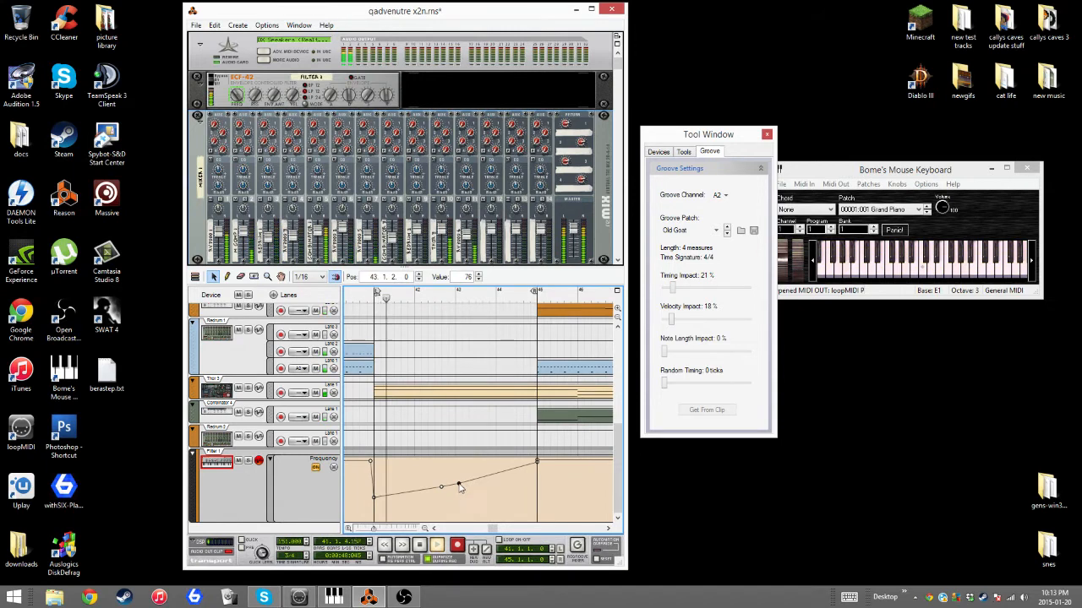
drag(460, 486, 518, 493)
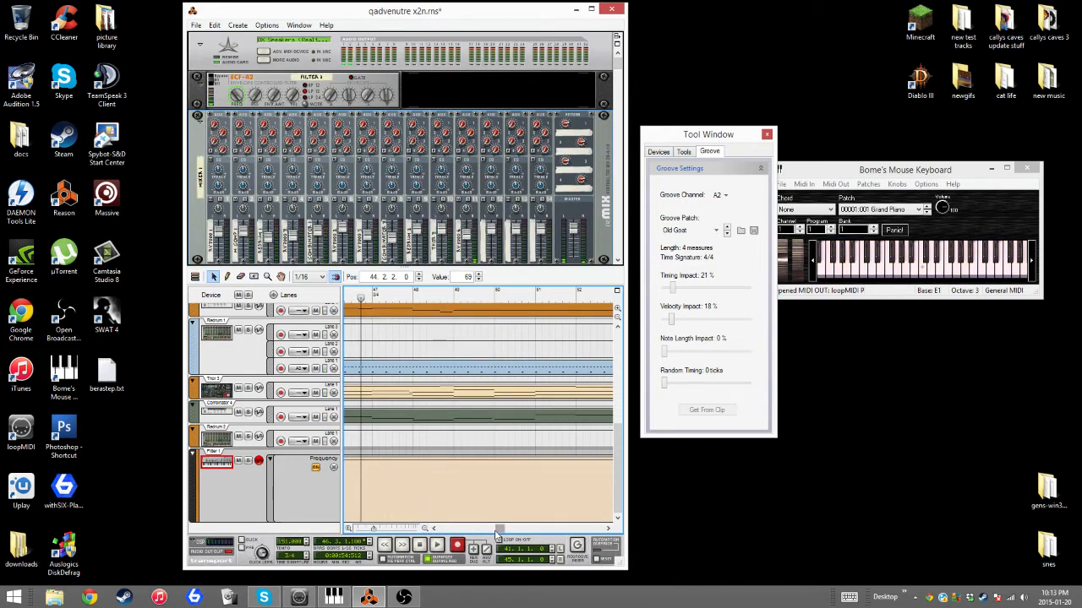
- Open the Thor 1 clip at bar 41, select its notes up to bar 43, and return to the arrangement
drag(498, 533, 491, 529)
scroll(449, 454, up, 2)
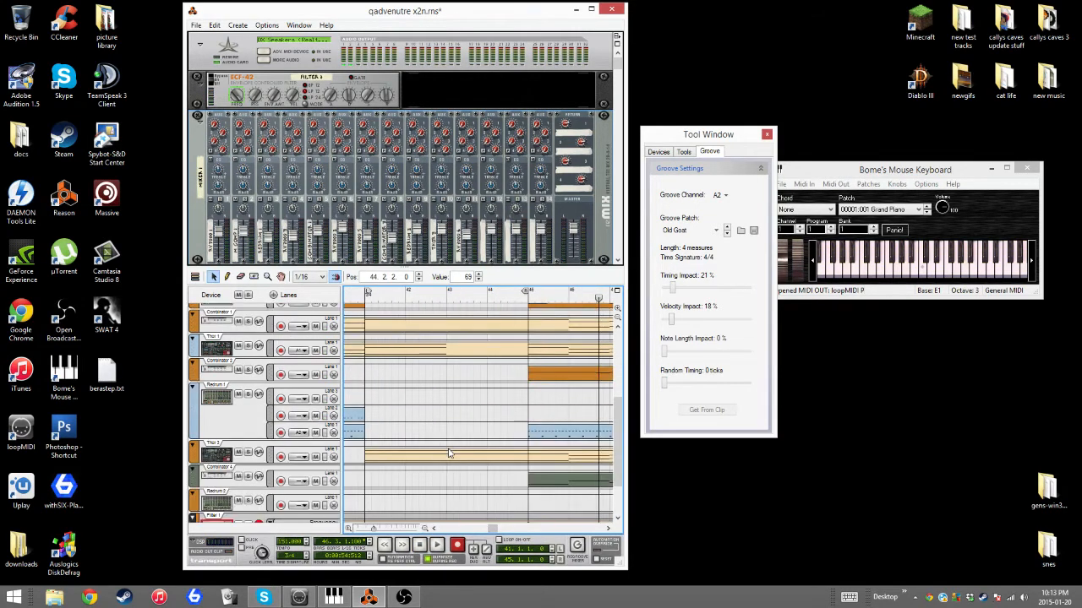
double_click(466, 413)
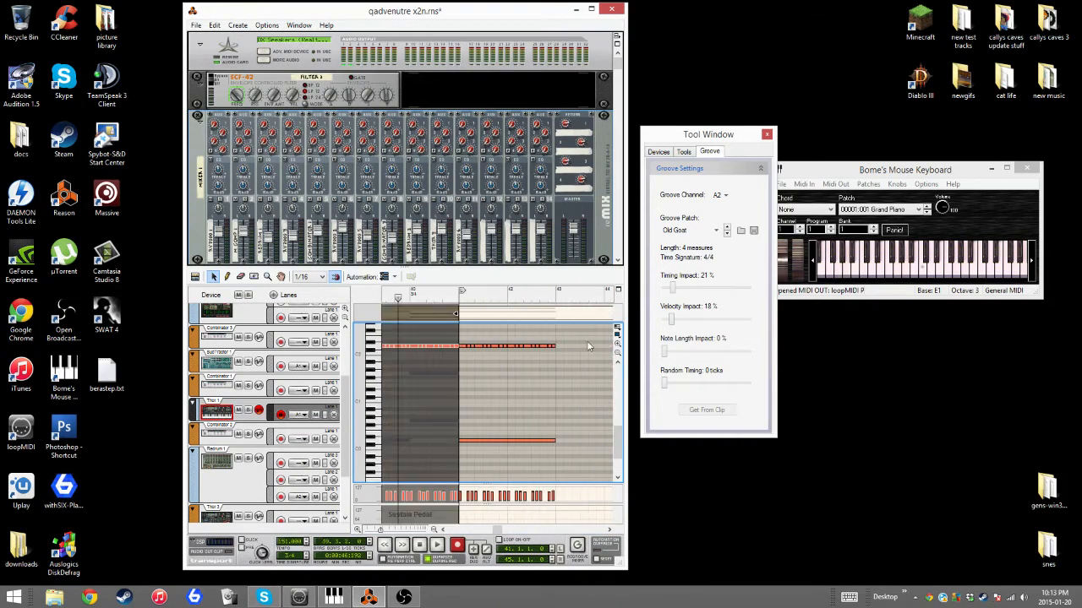
drag(473, 450, 463, 449)
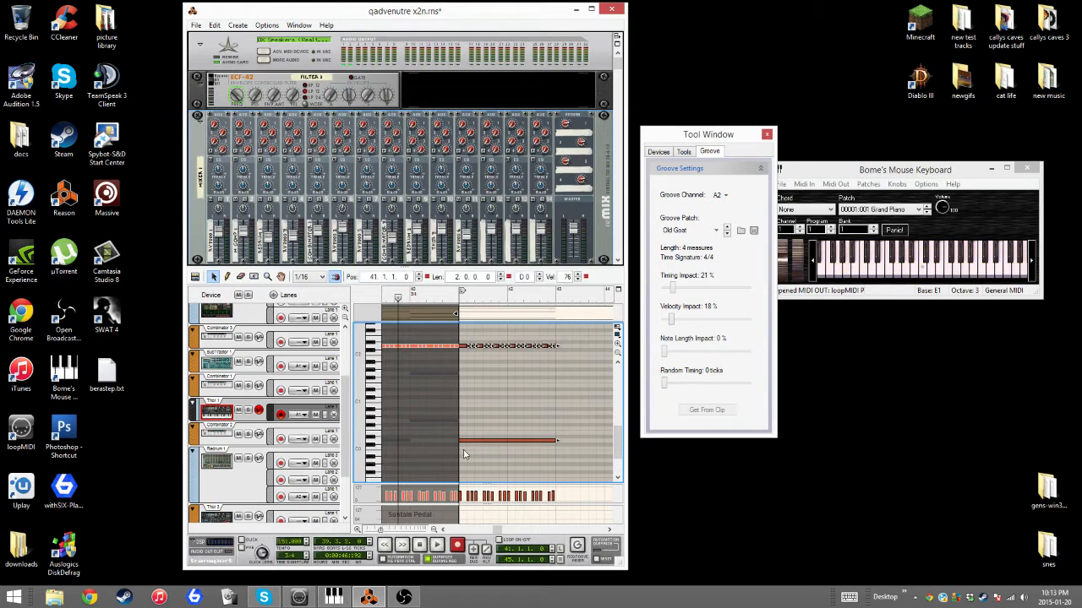
click(196, 278)
- Play back the breakdown between bars 41 and 45 in a wider arrangement view
click(395, 298)
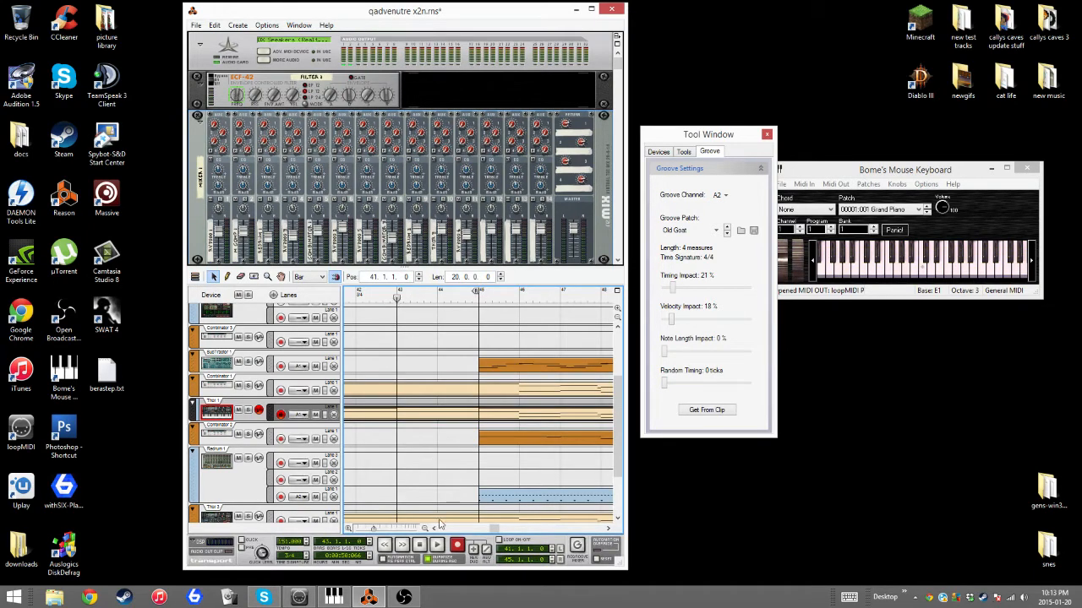
click(437, 547)
click(426, 528)
click(426, 528)
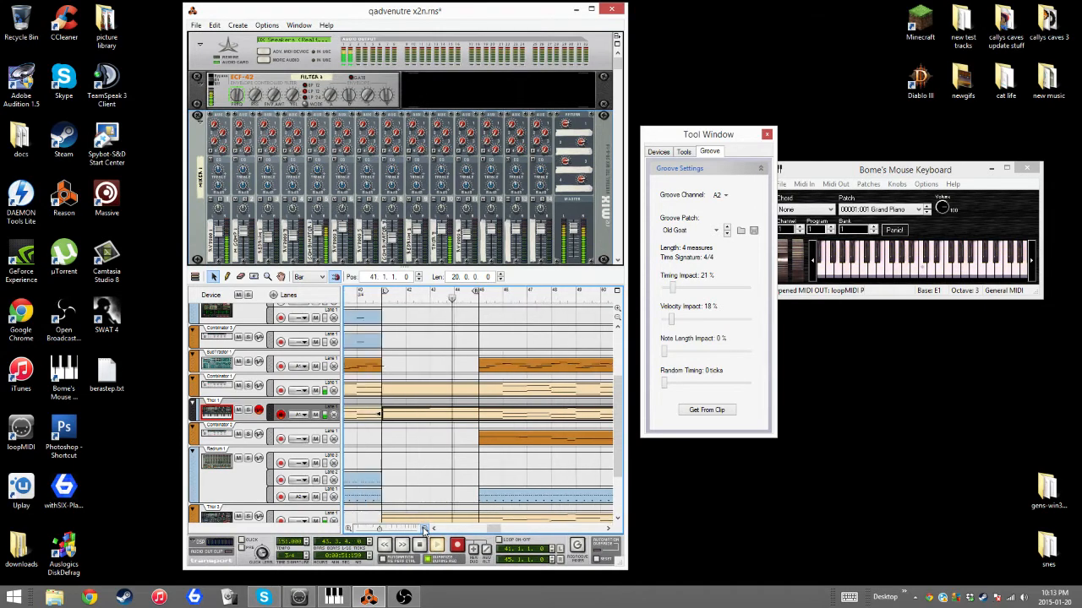
click(427, 528)
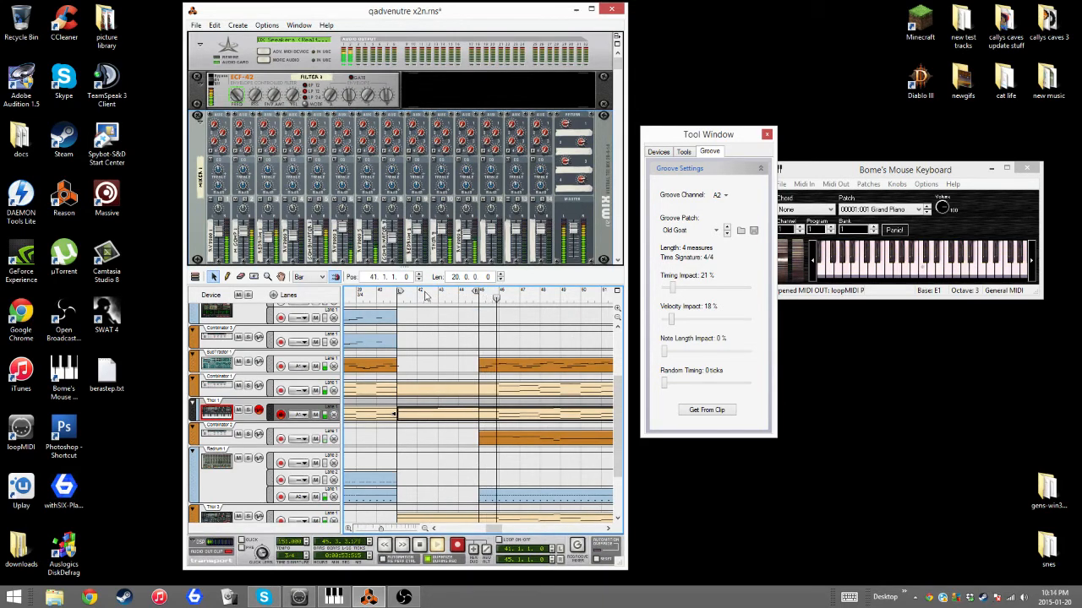
click(395, 302)
- Open the Filter 1 frequency automation clip and move the ramp's later middle point to 44.1.3 with a value of 92
scroll(423, 381, down, 3)
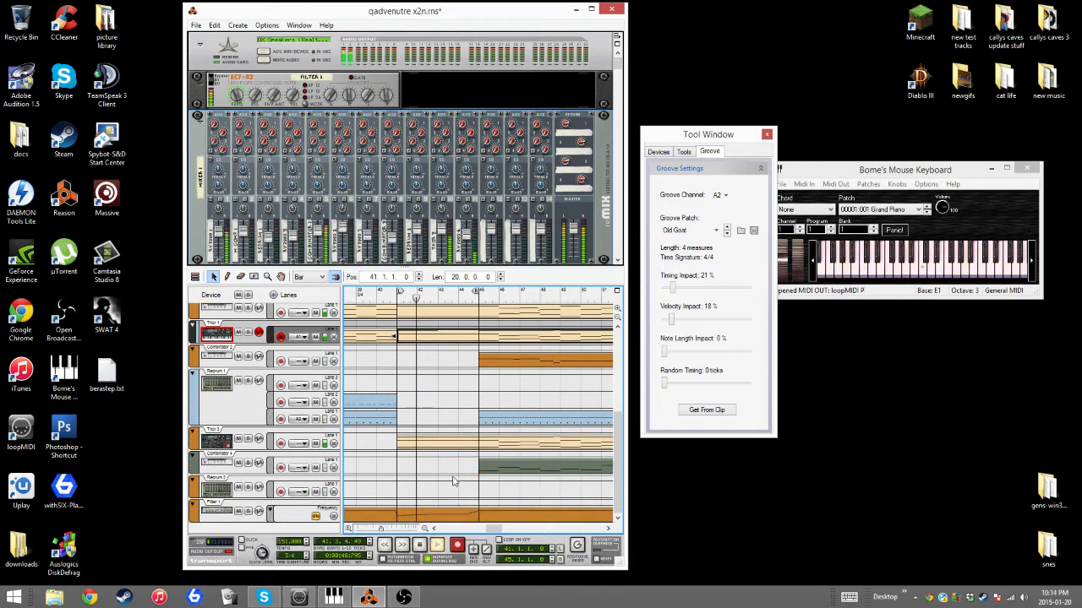
click(459, 518)
double_click(459, 518)
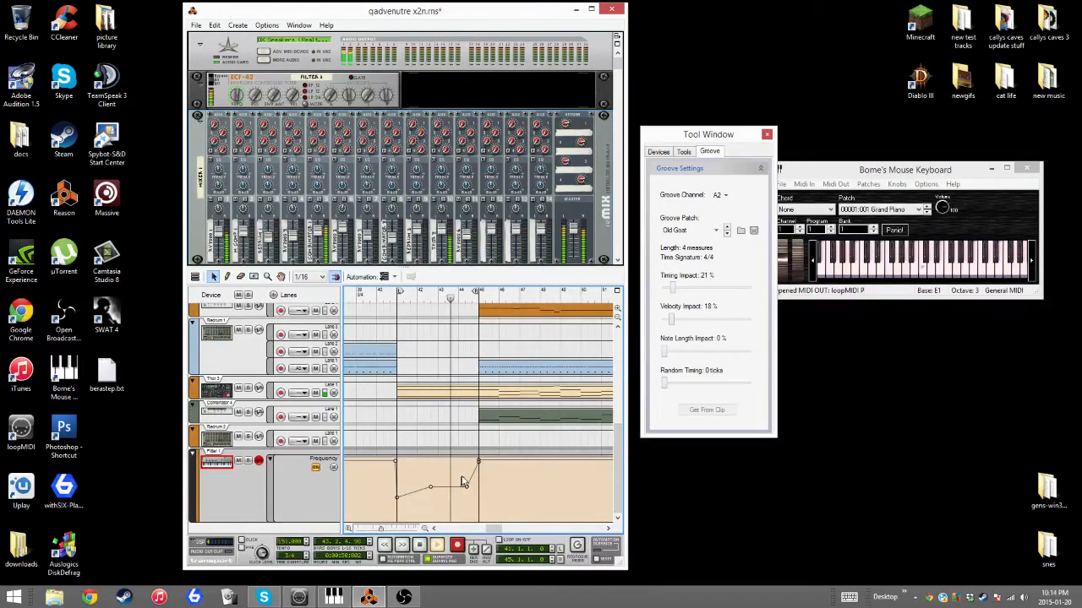
drag(467, 491, 462, 477)
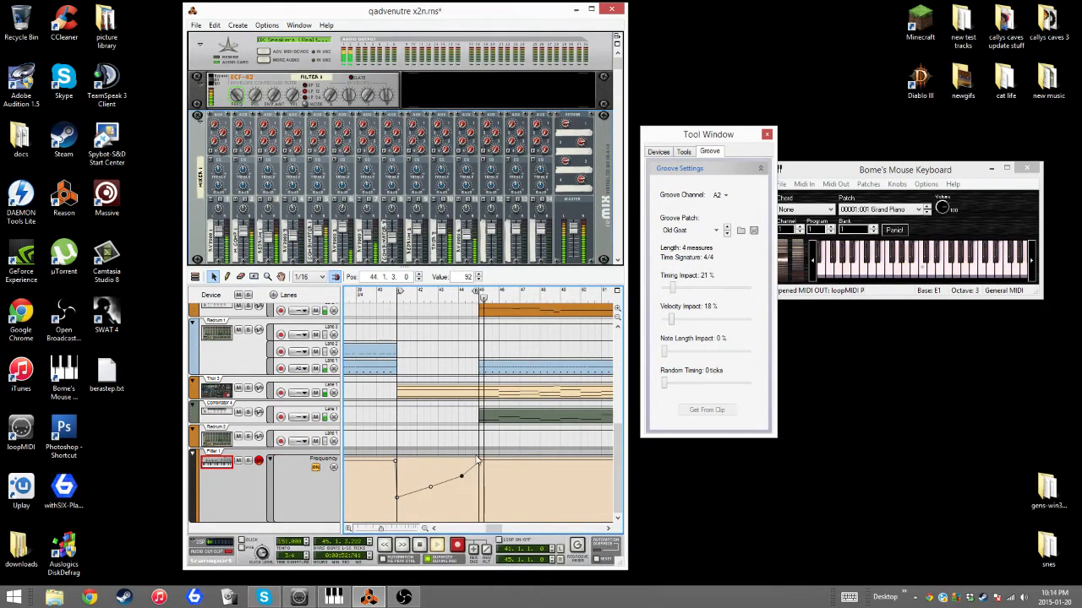
- Replay the transition from just before bar 41 to check the filter sweep against the other tracks, then stop playback
click(387, 294)
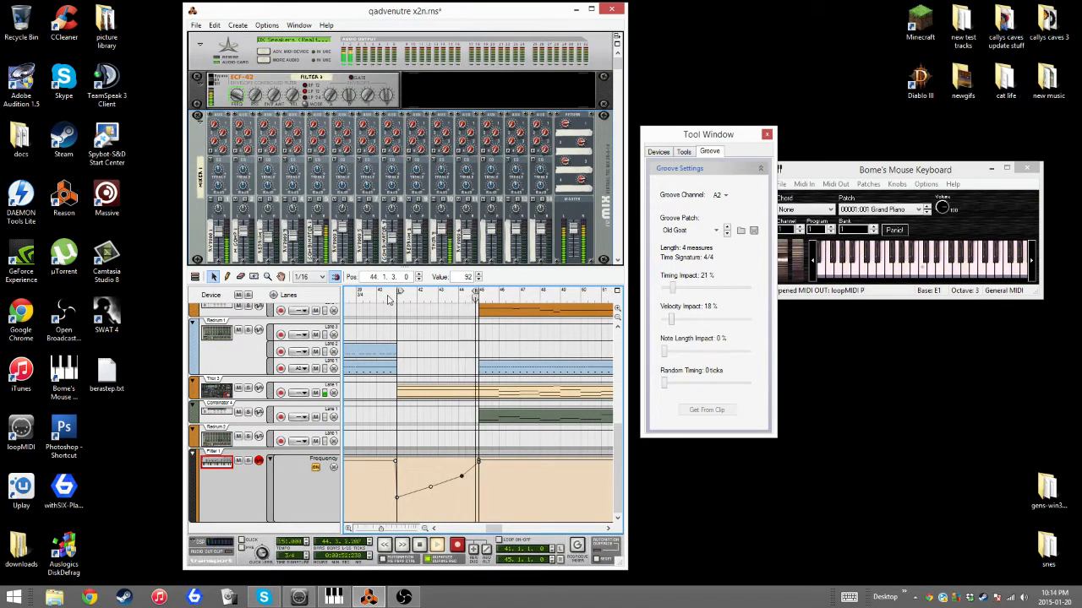
click(390, 295)
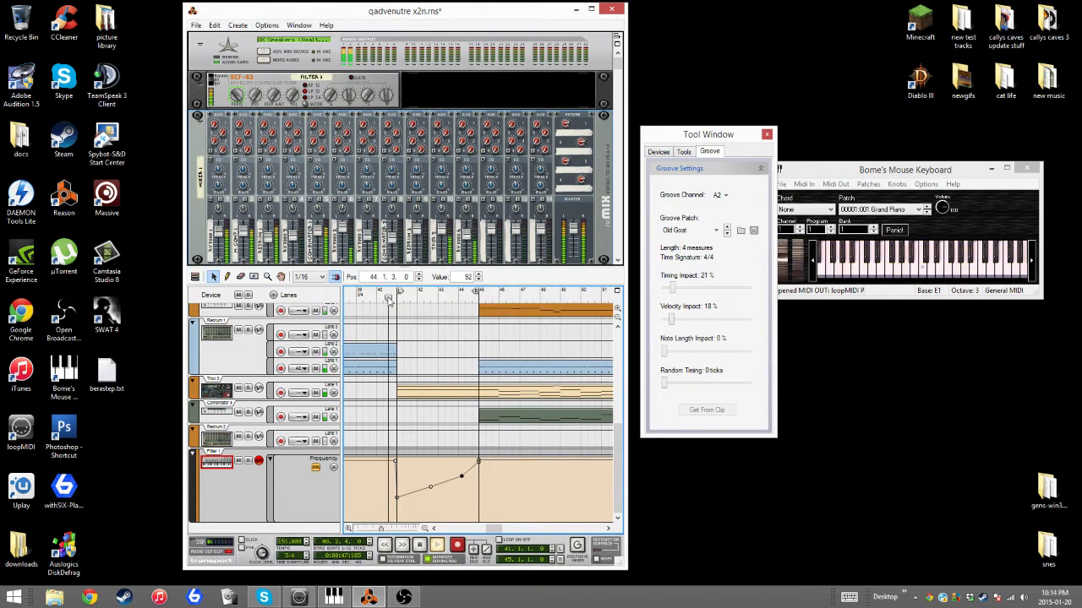
scroll(473, 427, up, 3)
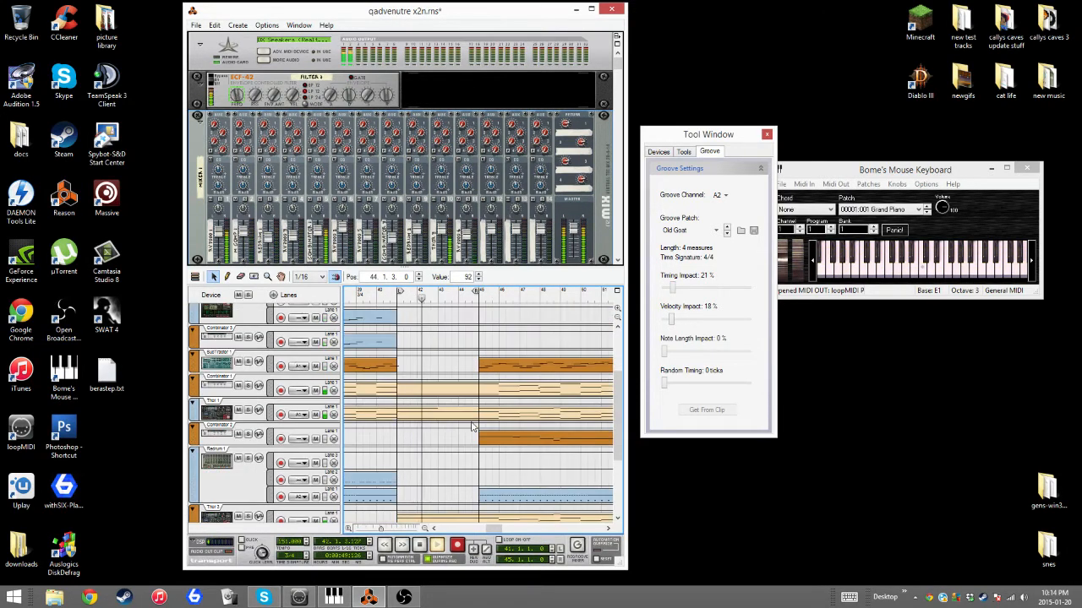
scroll(473, 427, down, 4)
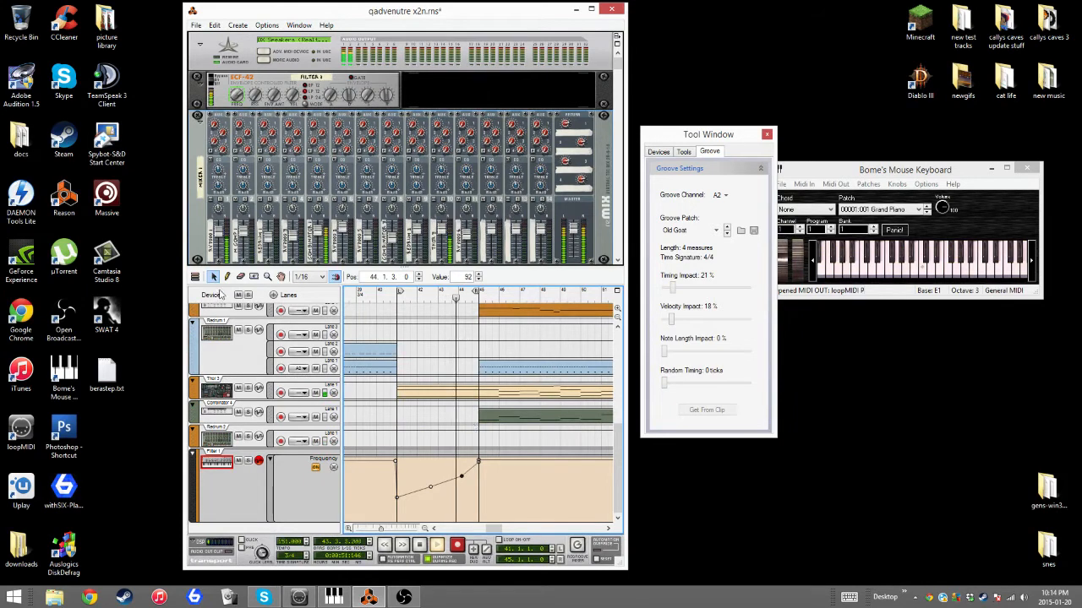
click(195, 277)
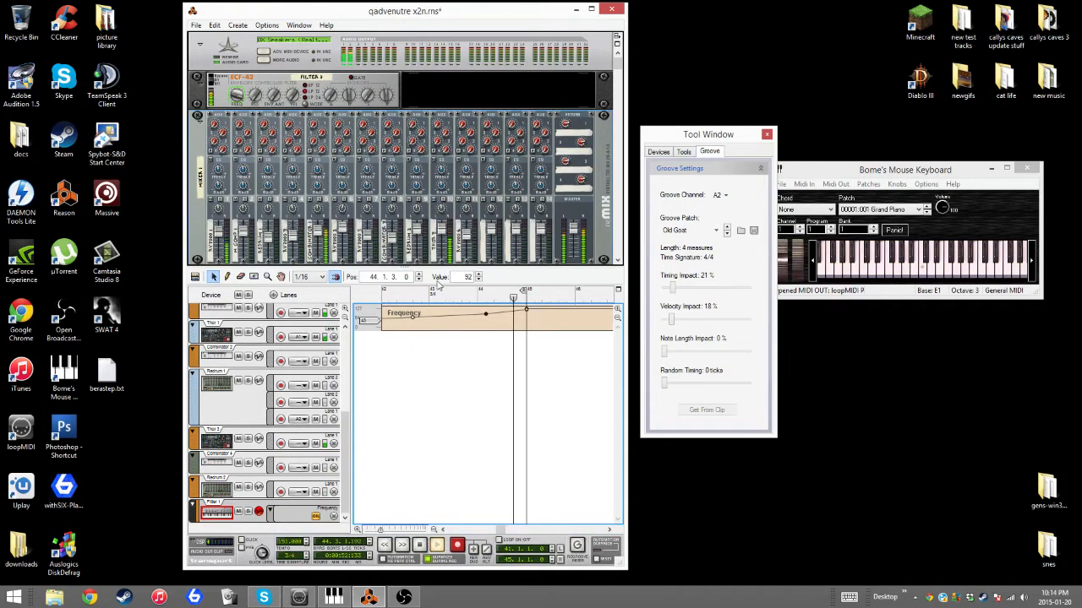
click(418, 546)
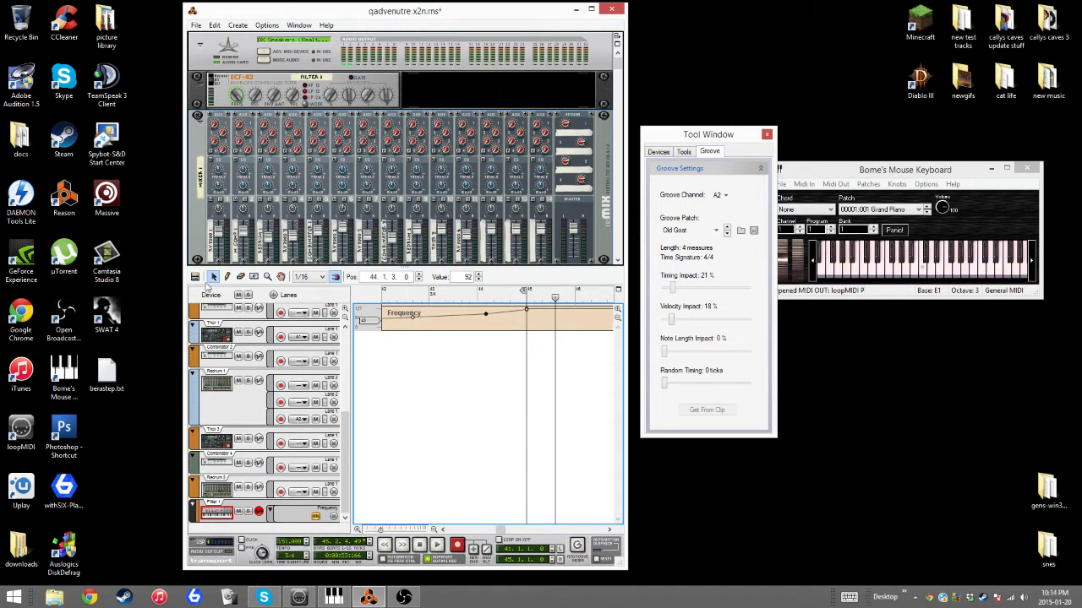
click(195, 277)
- Paste a copy of the SubTractor track's opening clip at bar 41, set its length to 4 bars, and play it back
drag(381, 530, 404, 530)
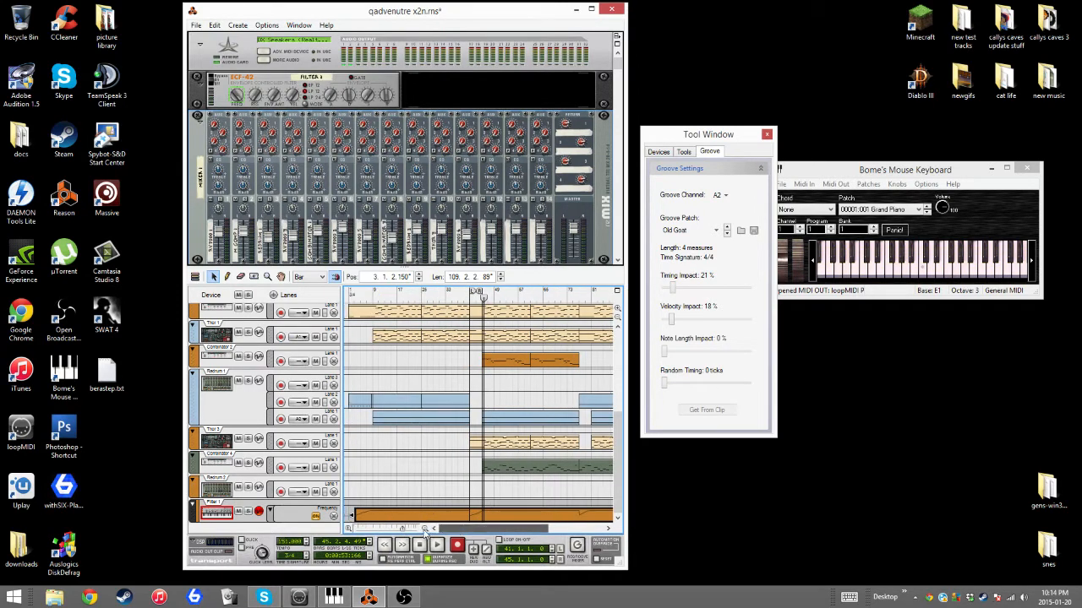
click(361, 402)
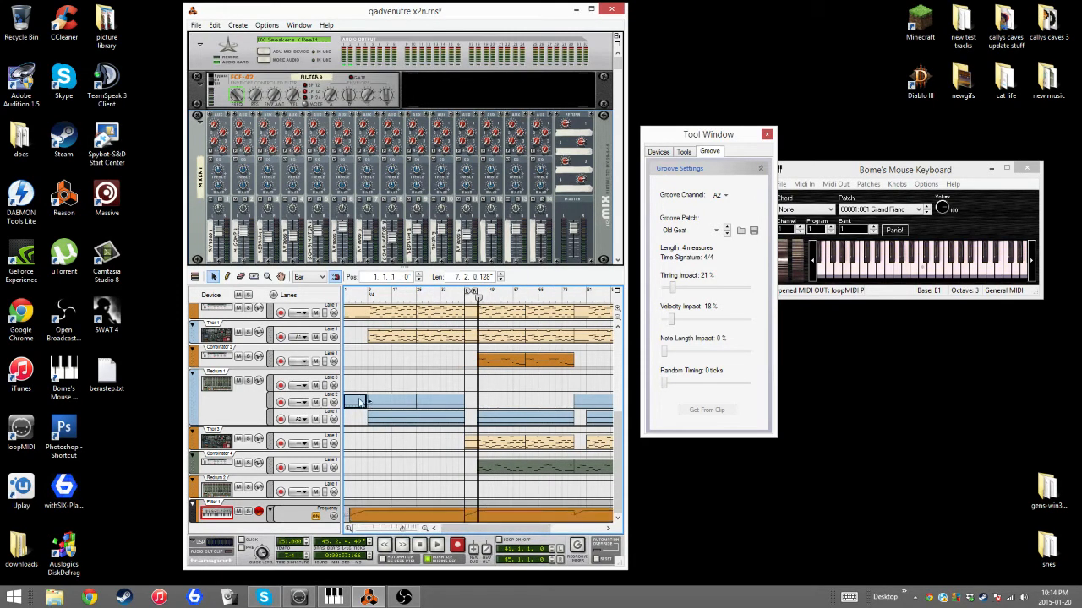
key(KP_0)
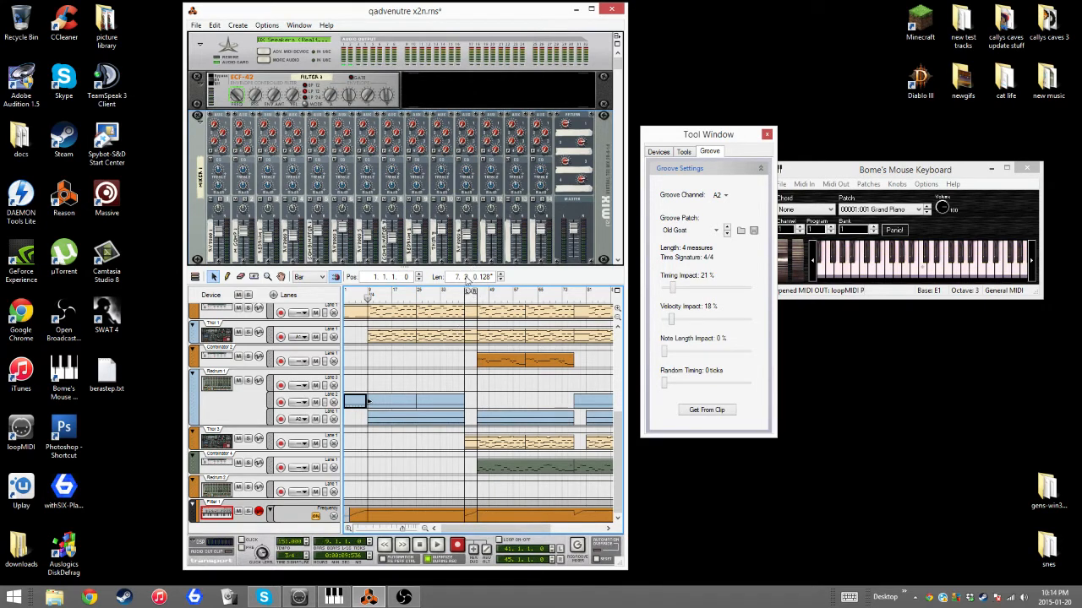
scroll(393, 418, up, 5)
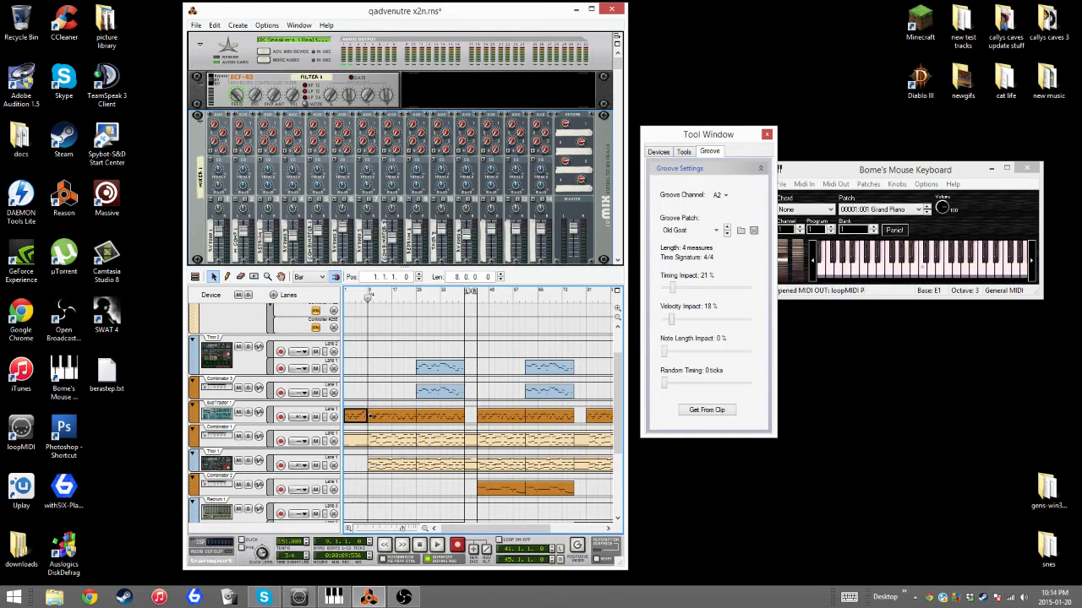
key(ctrl+v)
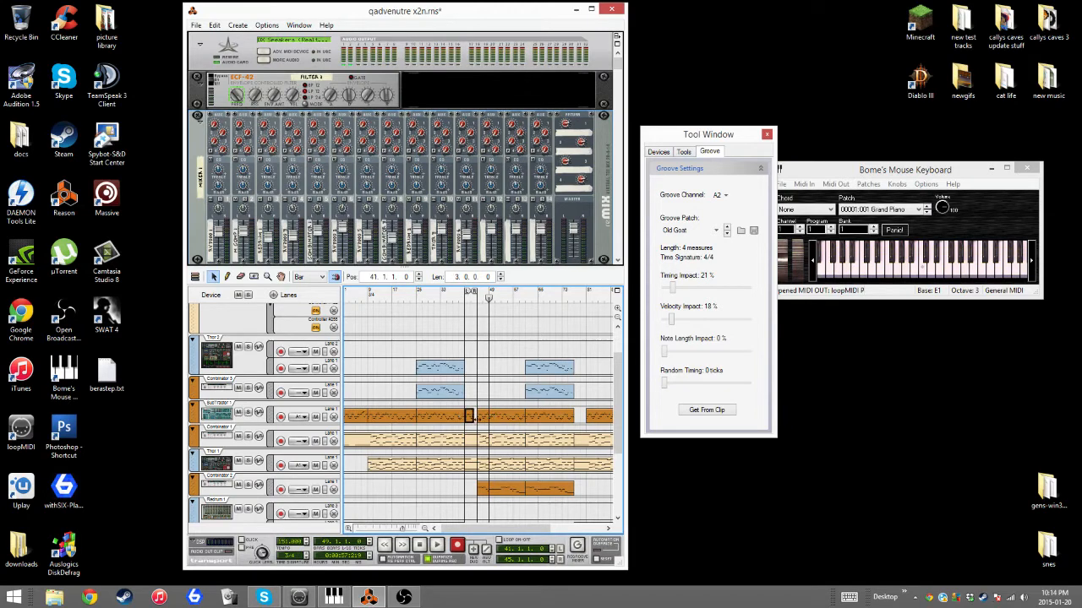
click(464, 297)
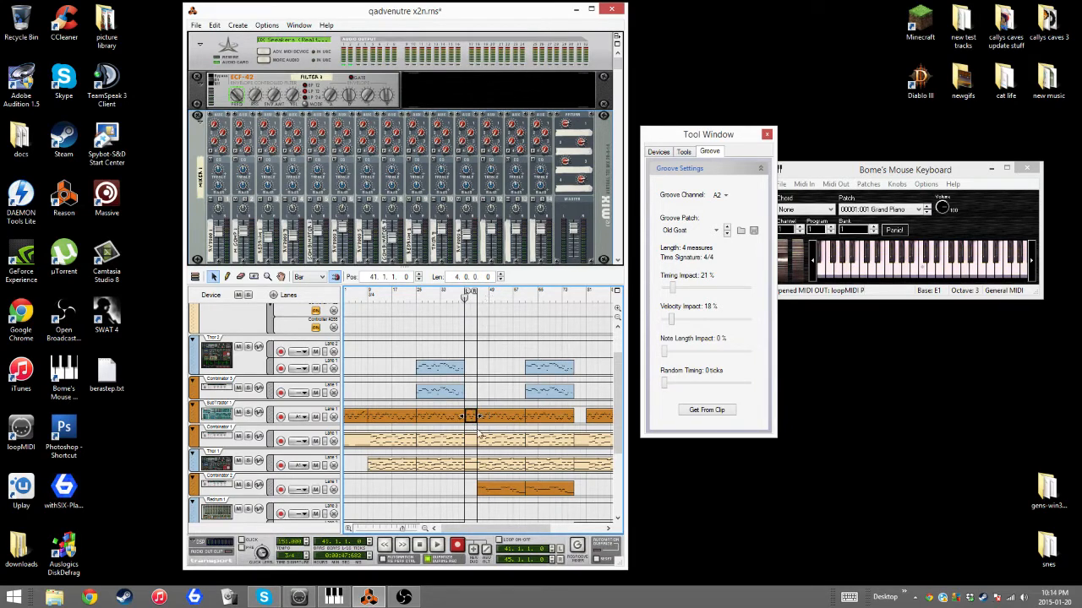
click(438, 545)
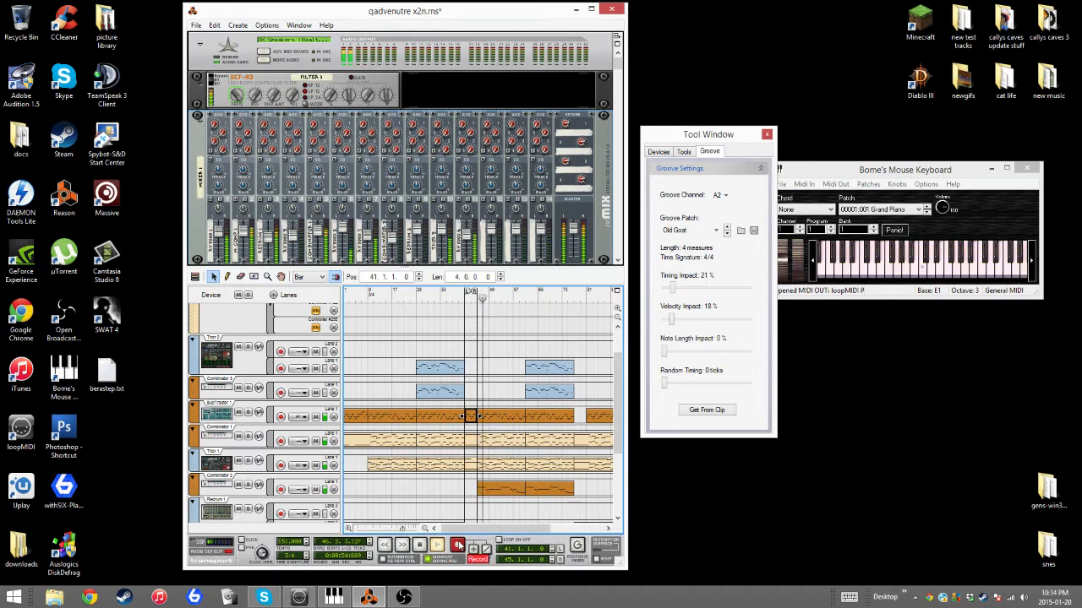
- Stop playback, copy the 16-bar SubTractor clip before bar 41, paste it, and move the copy to bar 48 on the Combinator 3 track
mouse_move(469, 418)
mouse_down()
mouse_move(488, 394)
mouse_move(515, 394)
mouse_move(486, 394)
mouse_move(478, 417)
mouse_up()
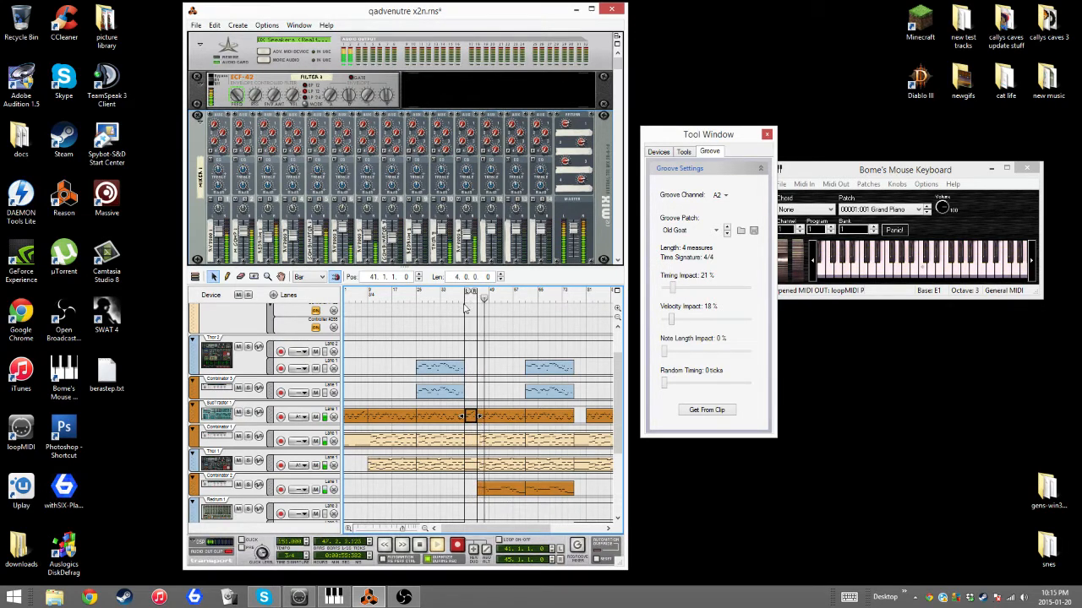
click(419, 545)
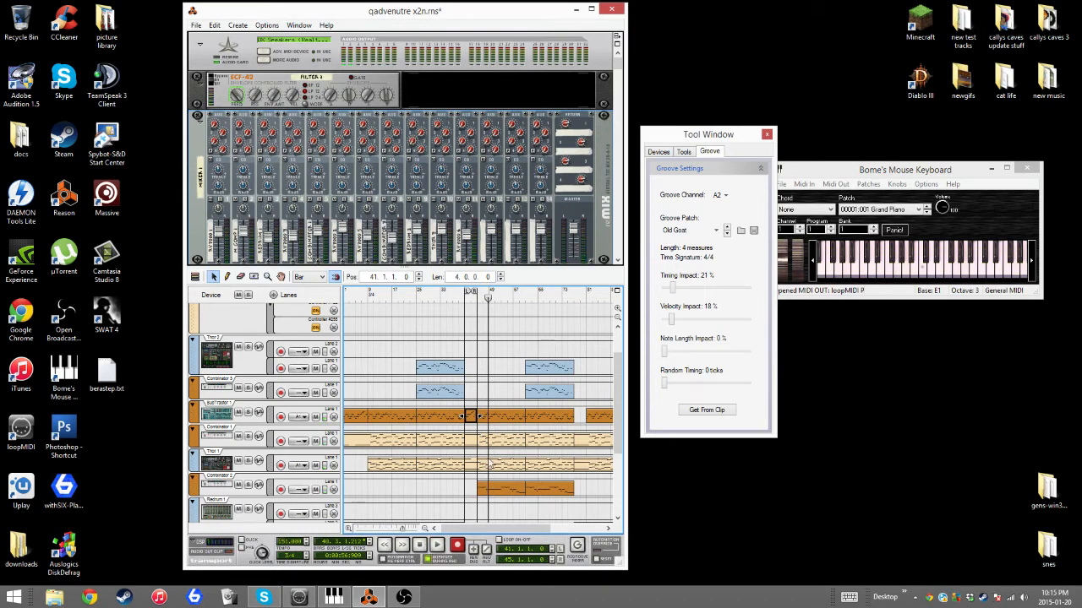
click(432, 422)
key(ctrl+c)
key(ctrl+v)
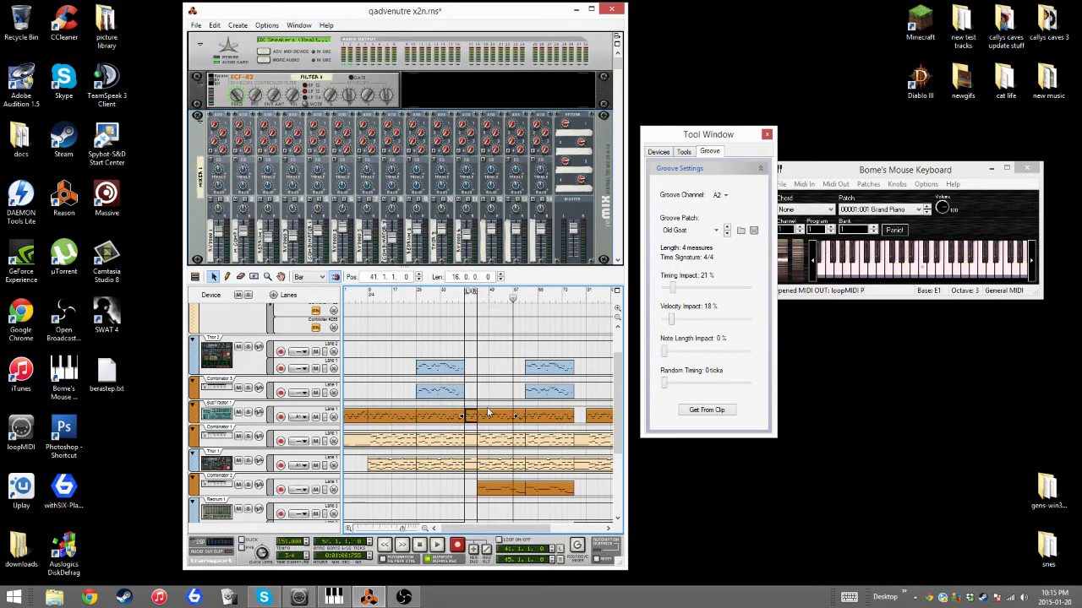
drag(487, 412, 499, 398)
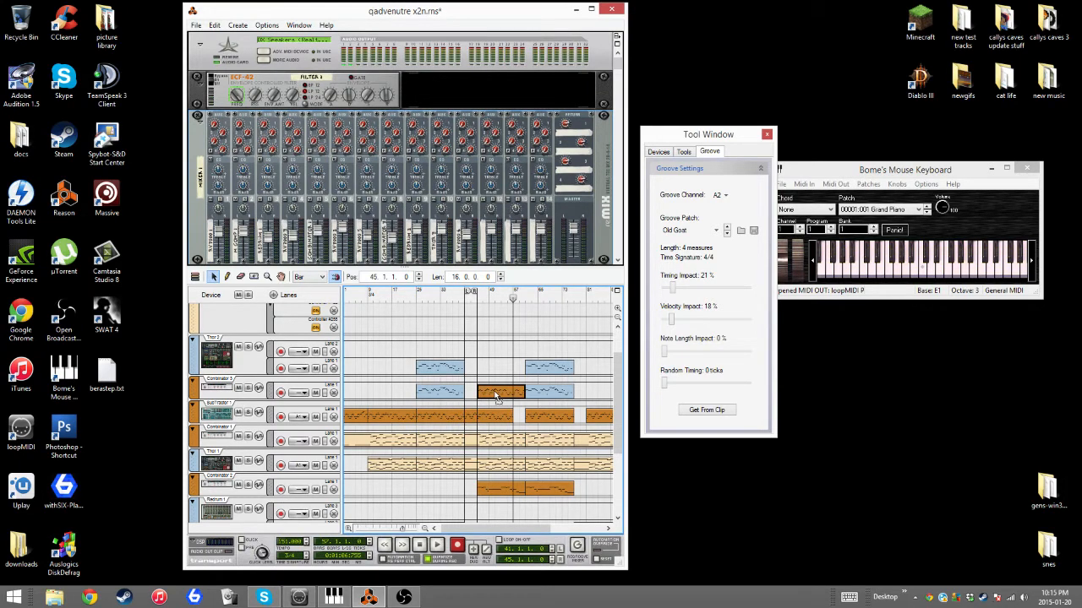
- Play back from bar 45, shorten the Combinator 3 clip at bar 48 to 5 bars, and stop playback
click(476, 294)
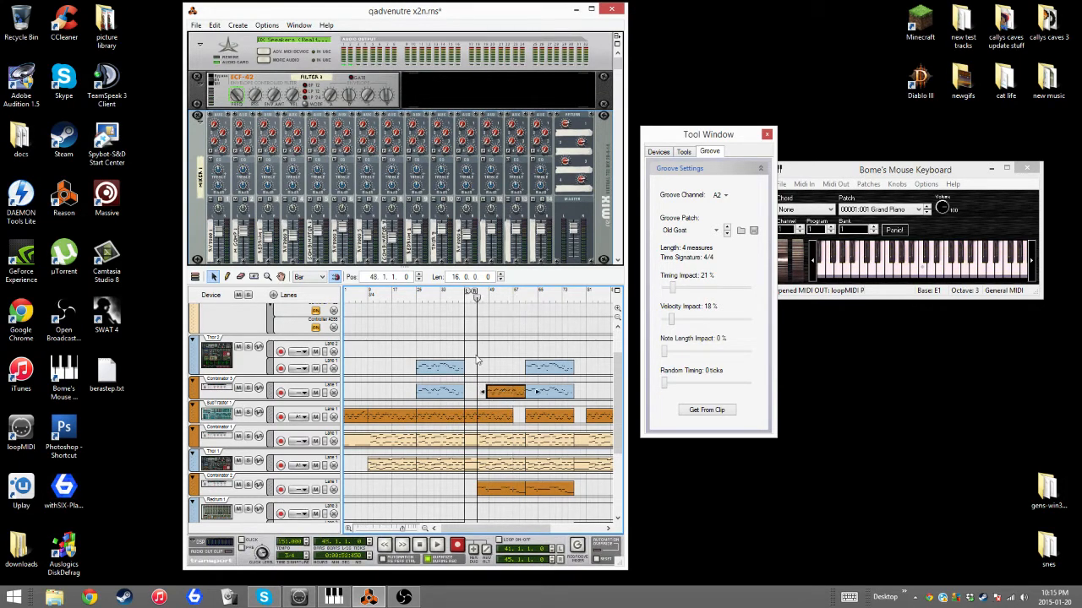
click(438, 546)
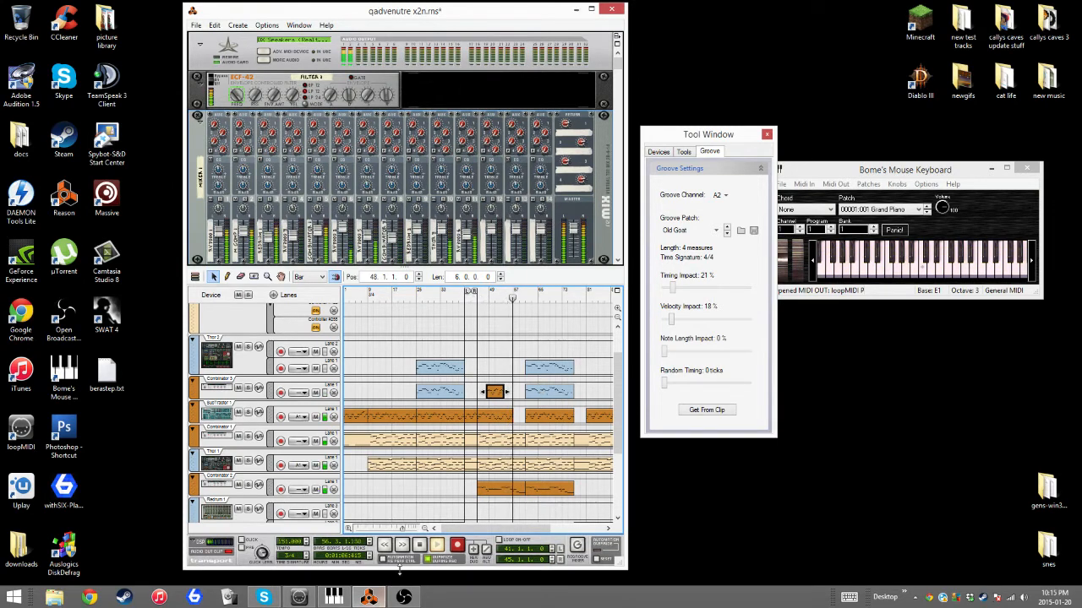
click(419, 546)
drag(421, 530, 390, 530)
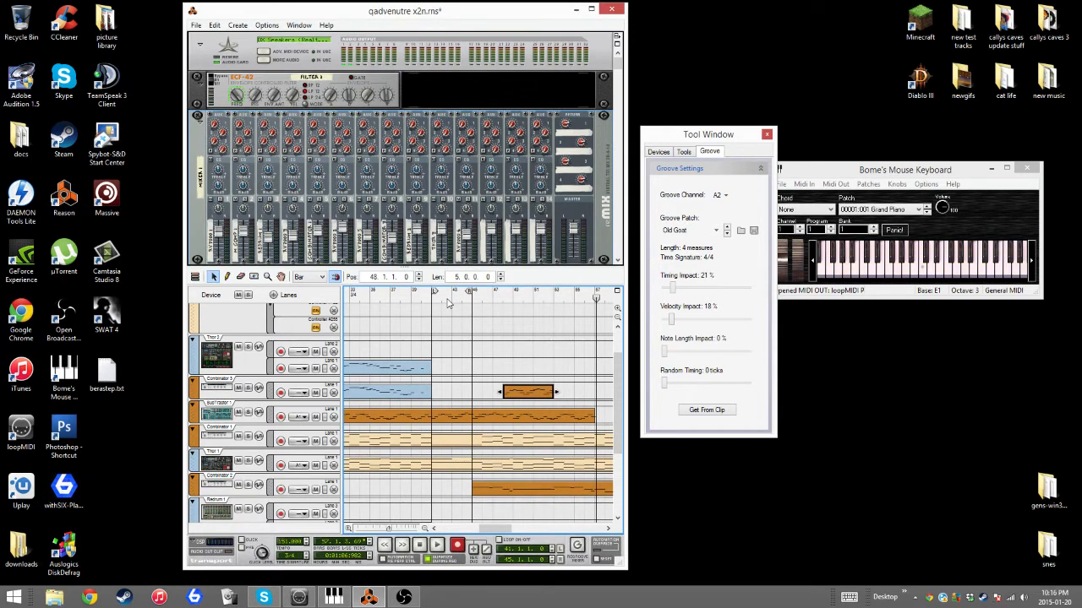
- Play back from bar 41 and temporarily solo the Combinator 3 track to hear its clip alone
click(433, 299)
click(437, 546)
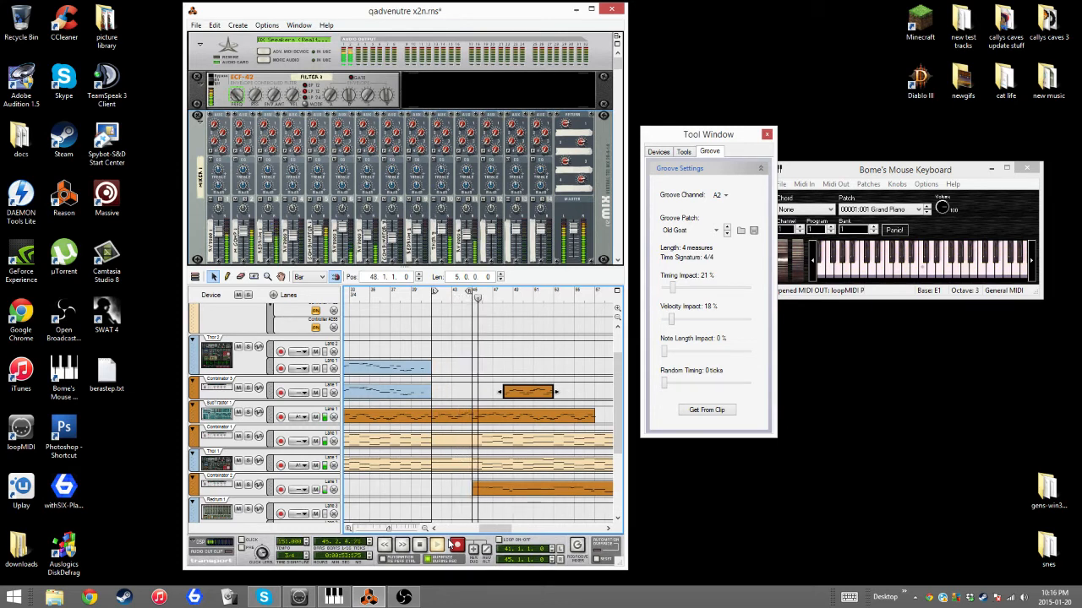
mouse_move(460, 416)
mouse_down()
mouse_move(460, 346)
mouse_move(460, 416)
mouse_move(499, 414)
mouse_move(464, 341)
mouse_move(494, 346)
mouse_move(429, 350)
mouse_move(465, 420)
mouse_up()
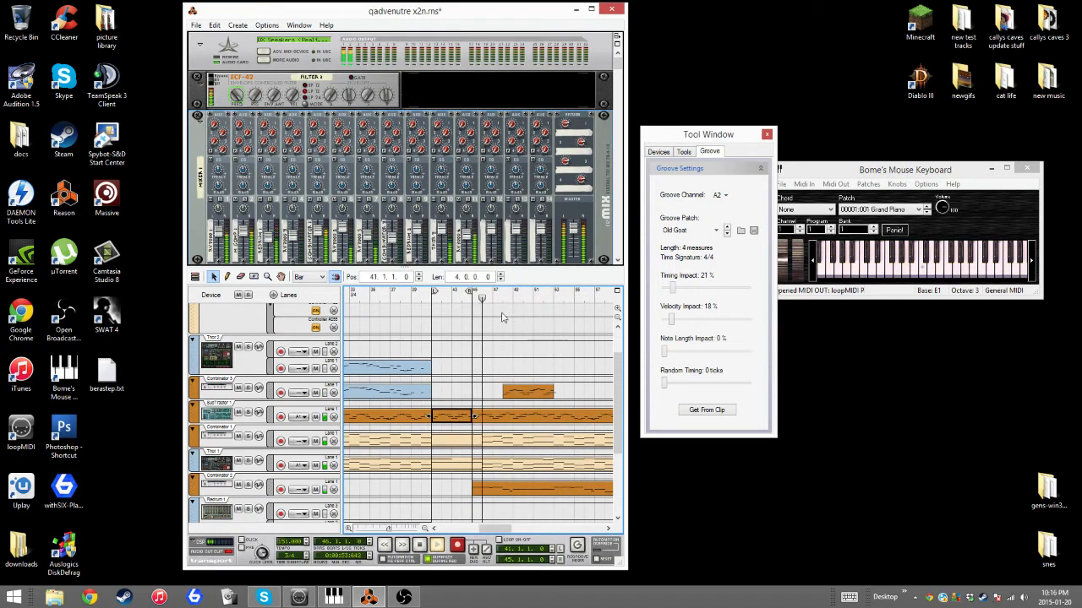
click(270, 397)
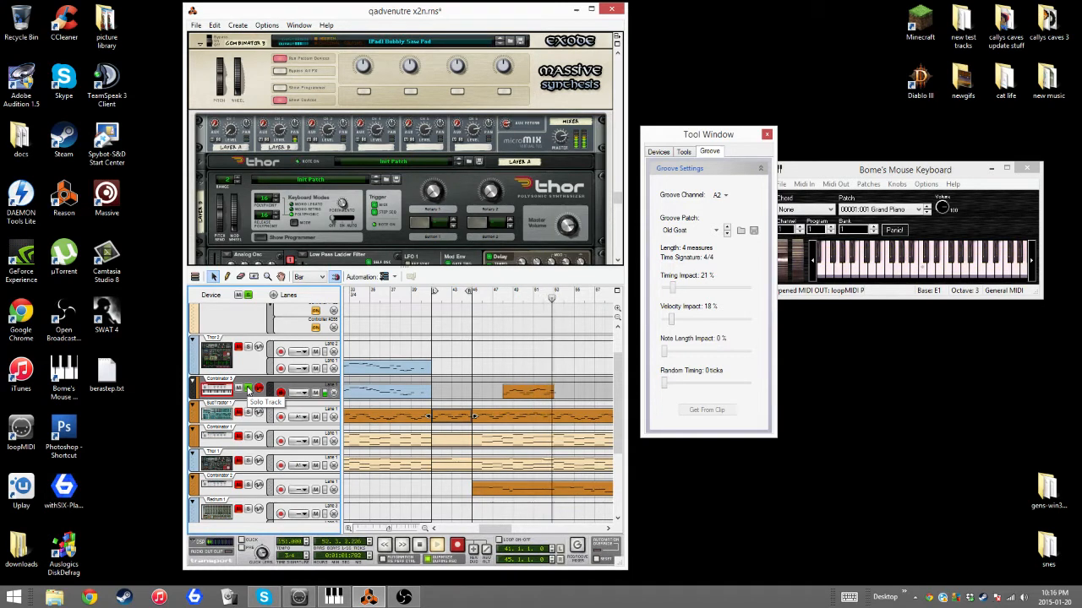
click(248, 389)
- Replay from bar 45 and lengthen the Combinator 3 clip at bar 48 to 7 bars
click(473, 299)
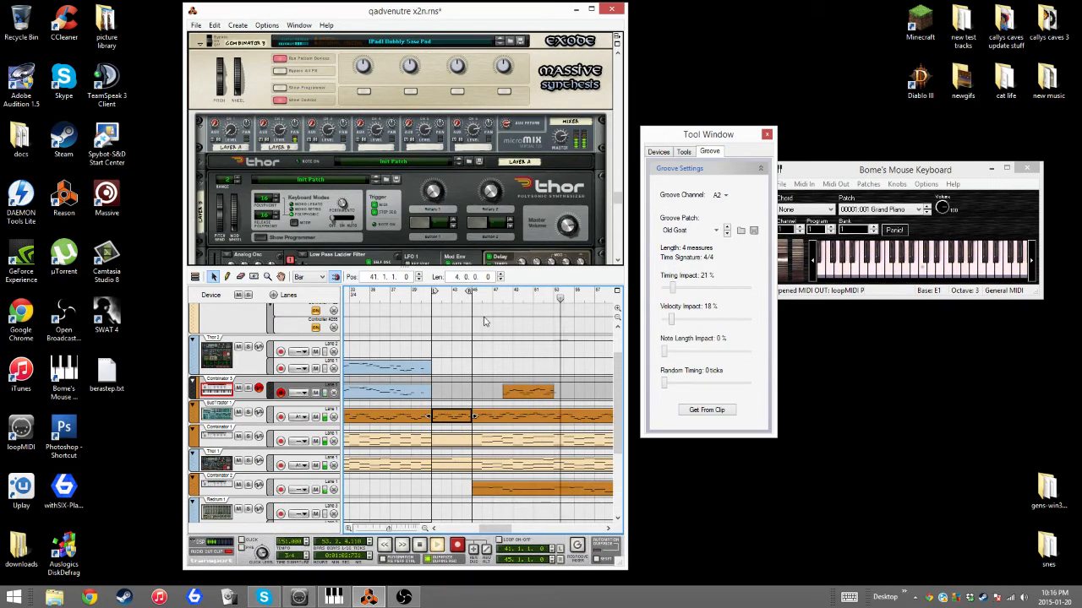
click(551, 391)
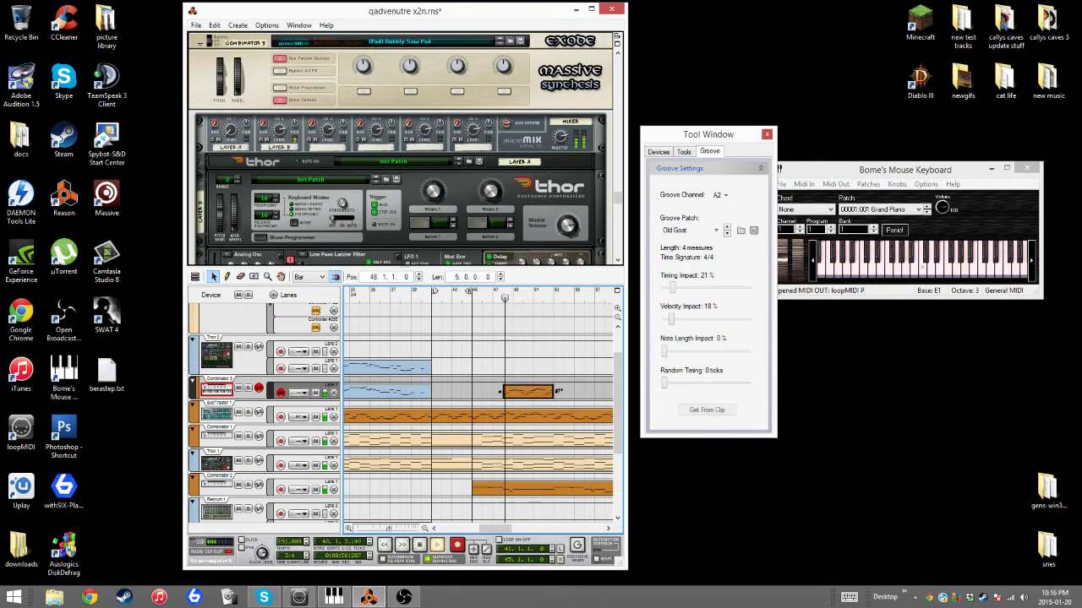
drag(555, 390, 574, 391)
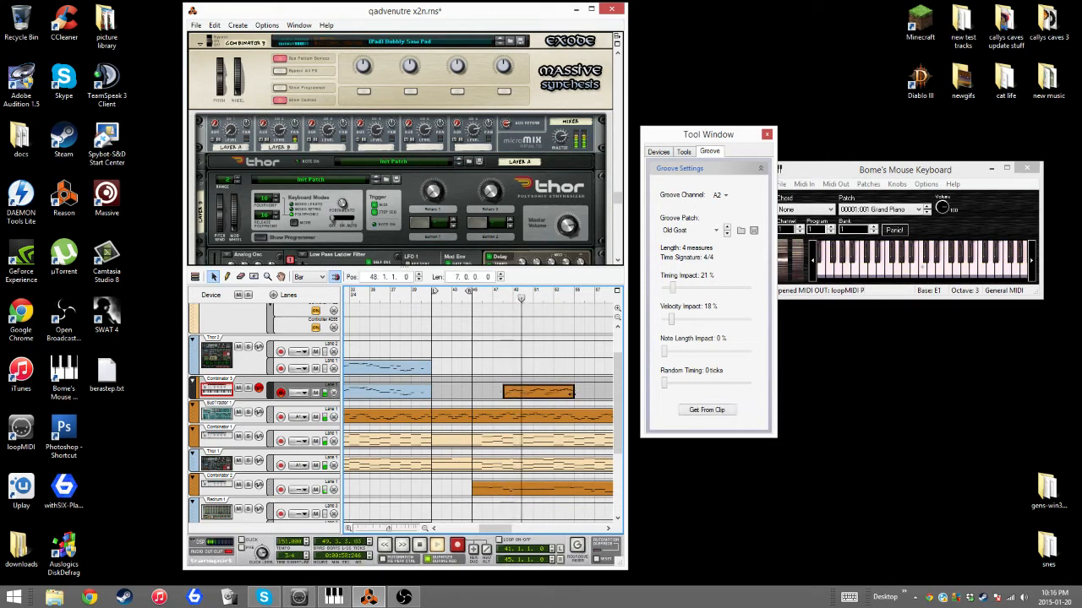
- Solo the Combinator 3, SubTractor and Piano Ch2 tracks and listen to them together from bar 41
click(247, 388)
click(249, 412)
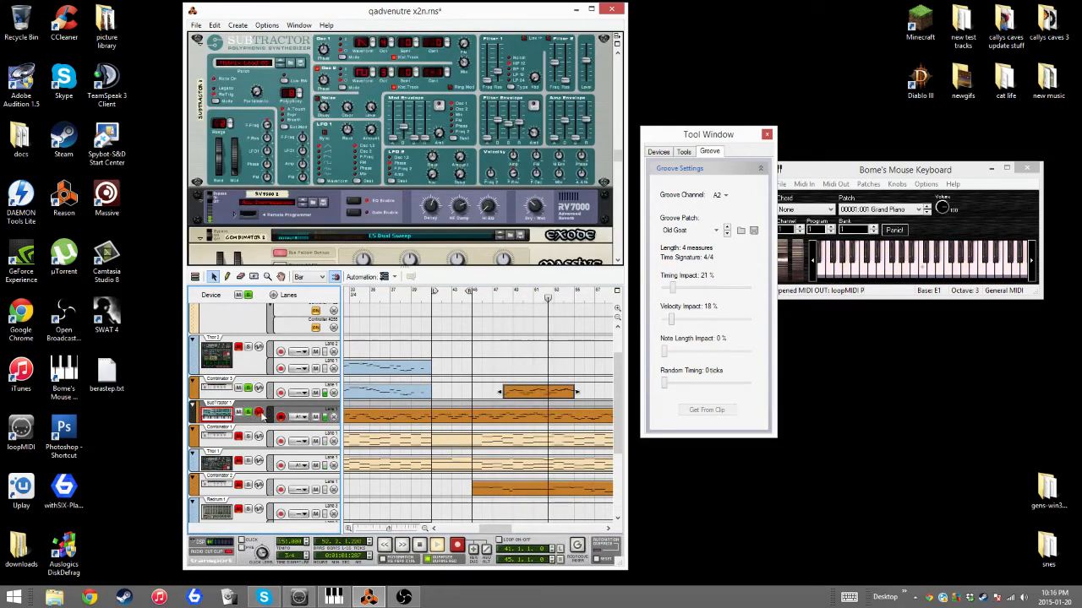
click(438, 300)
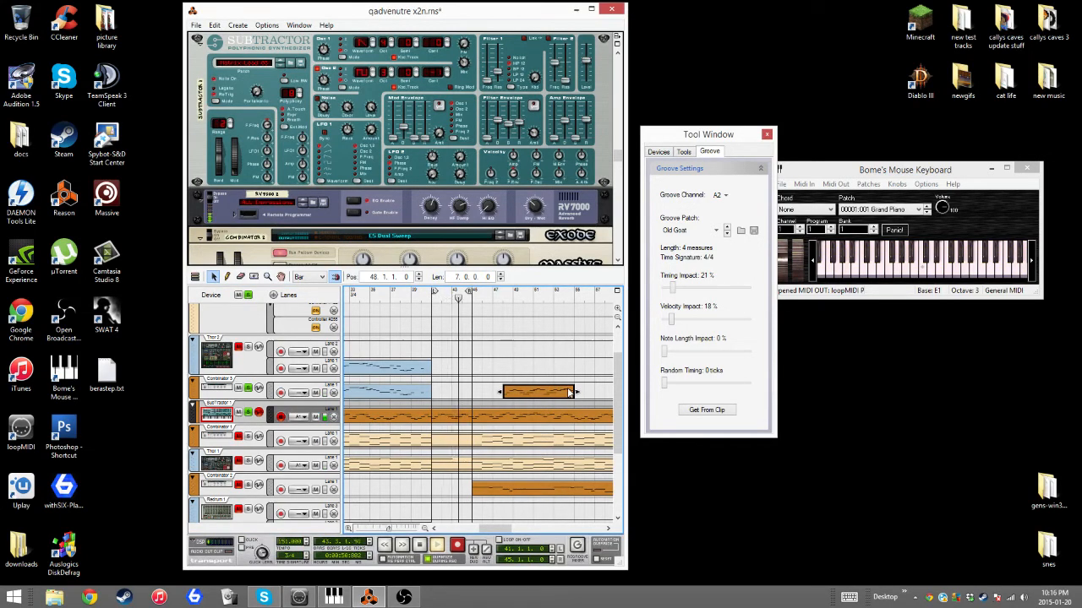
click(247, 438)
click(247, 438)
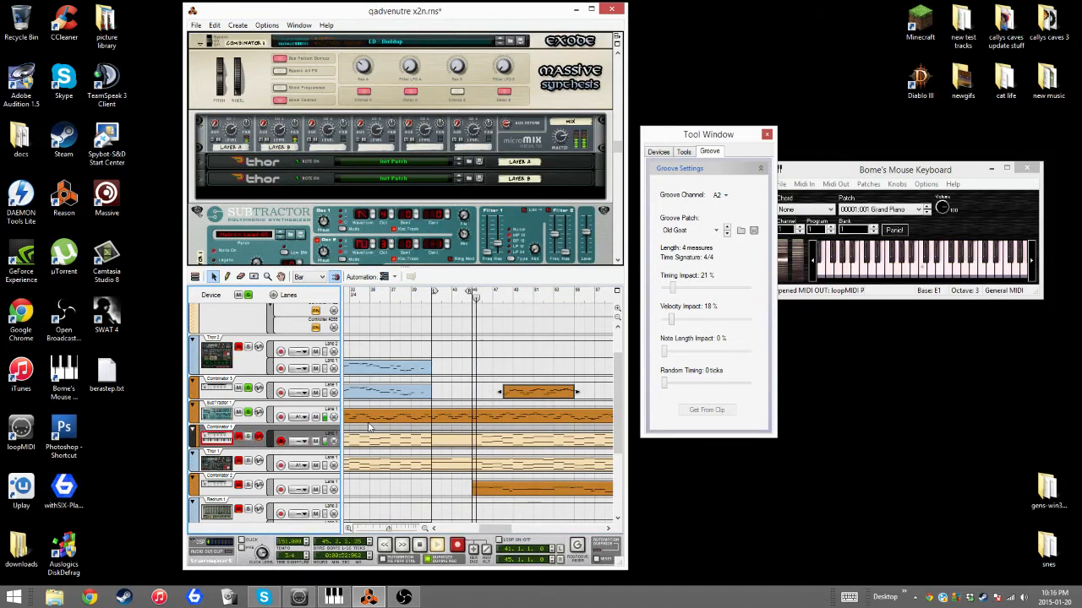
scroll(368, 429, up, 2)
click(245, 341)
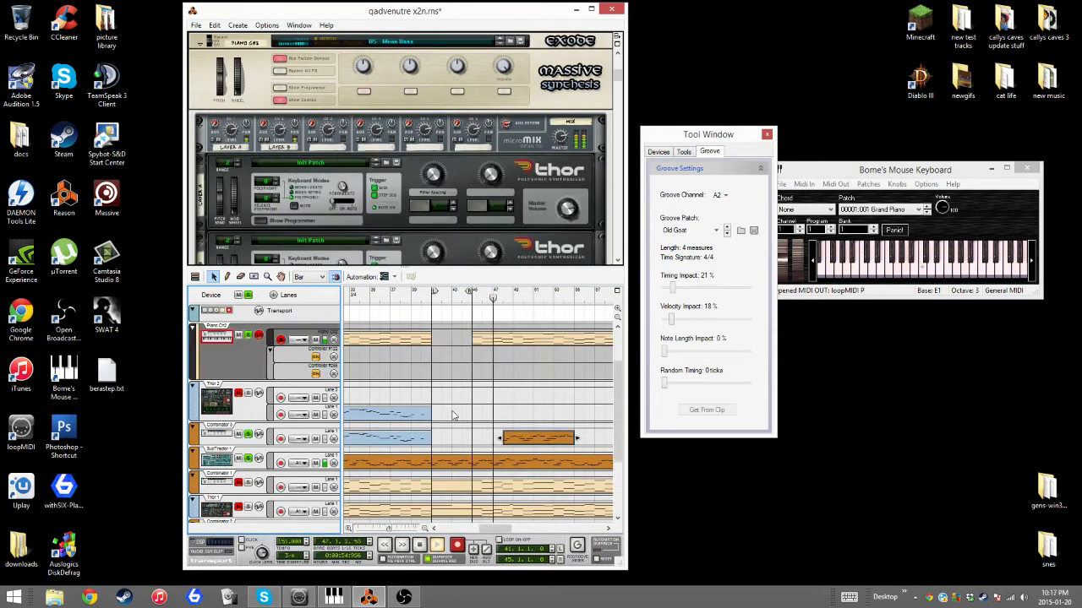
- Lengthen the Combinator 3 clip at bar 48 to 9 bars, replay it with the soloed tracks, and stop playback
scroll(453, 415, down, 2)
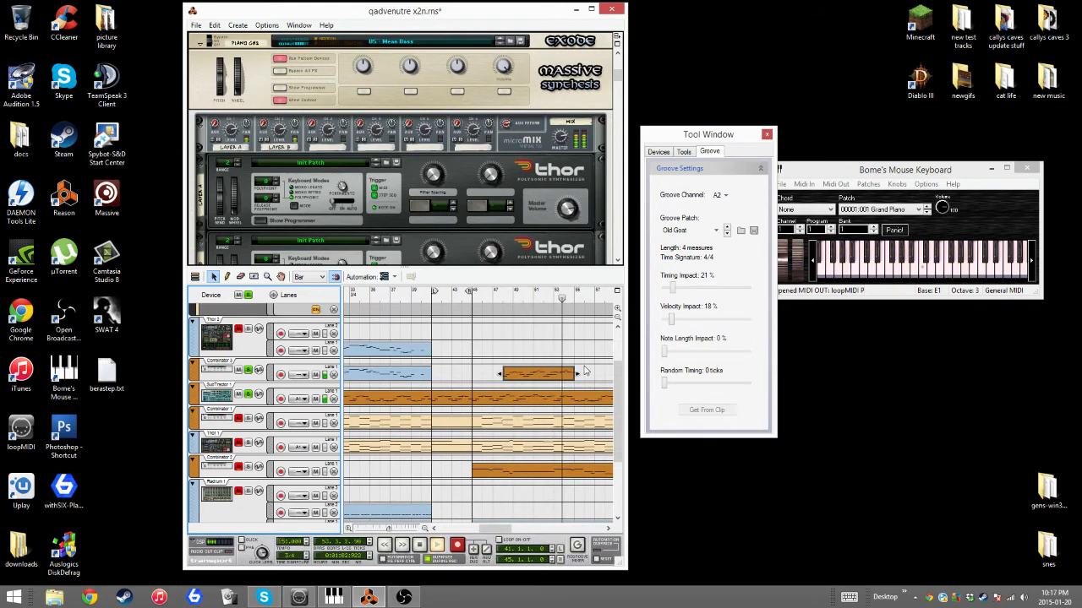
drag(577, 374, 595, 375)
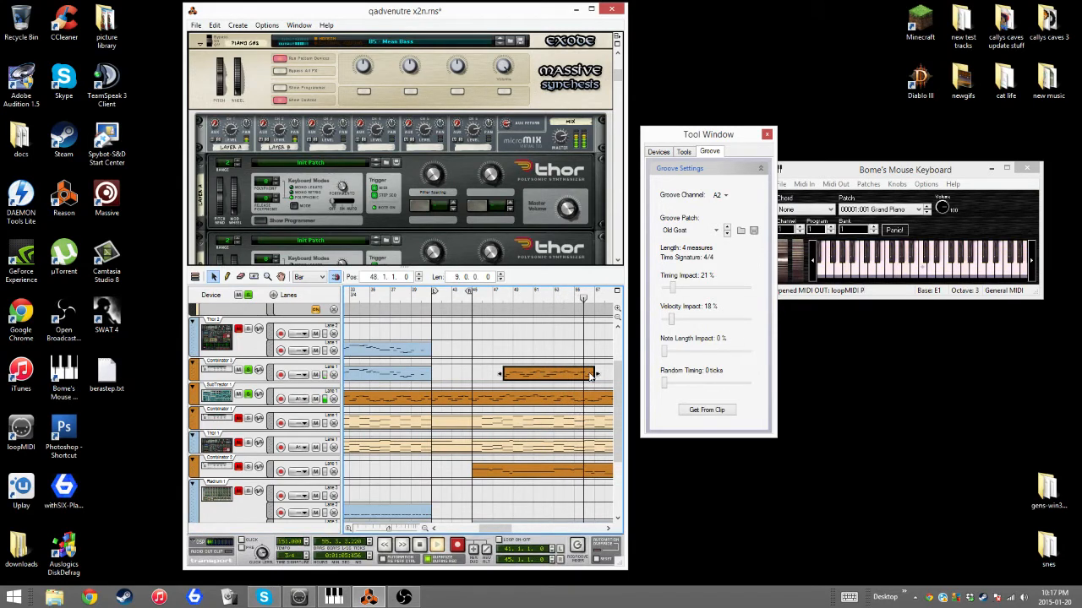
click(484, 298)
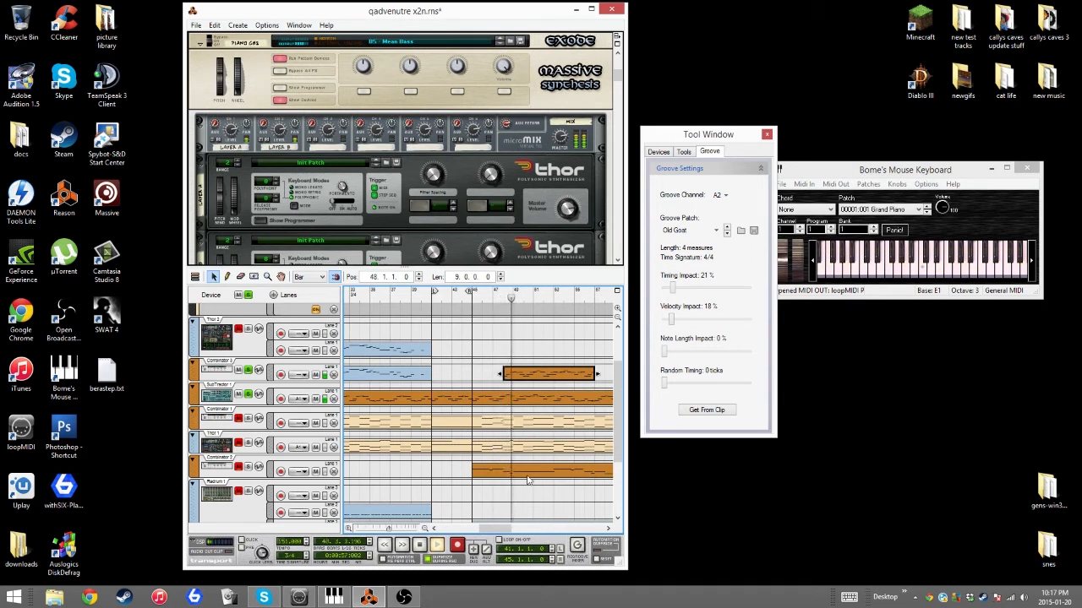
drag(499, 530, 511, 530)
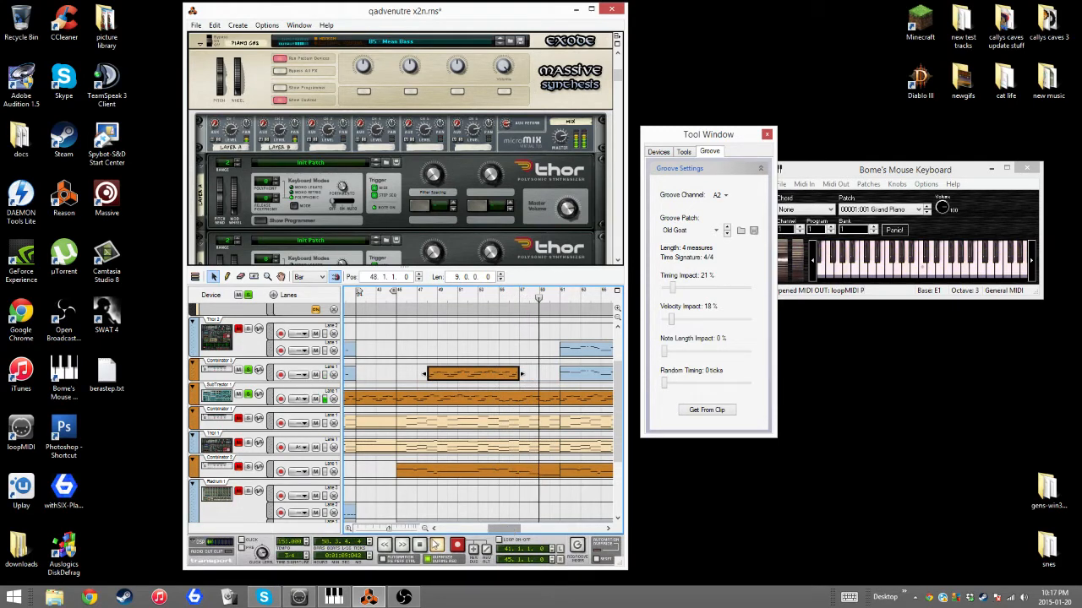
click(420, 546)
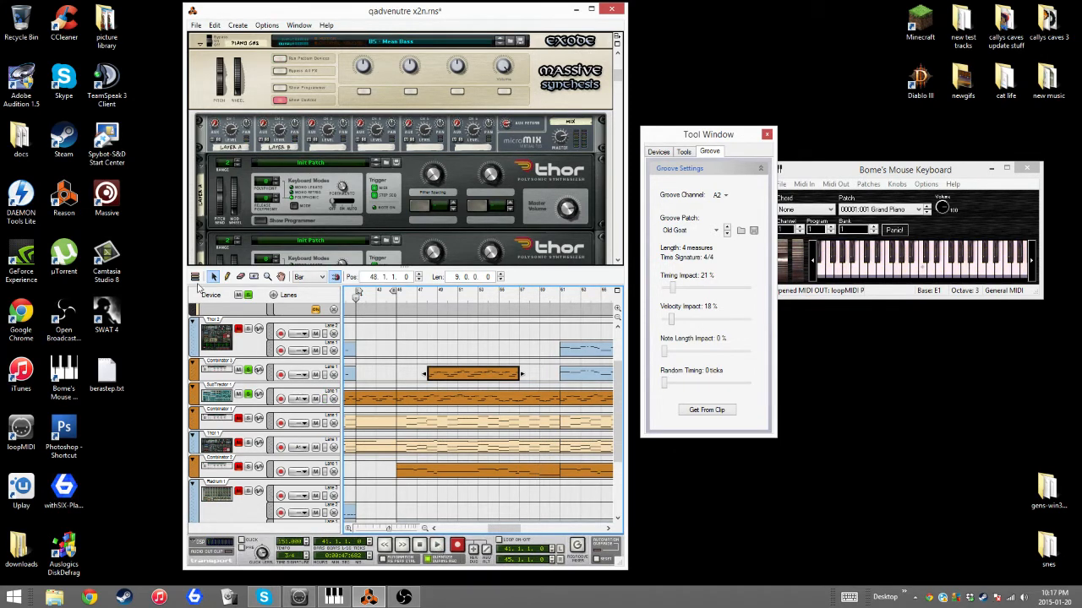
- Clear all track solos and play the full mix from bar 41, then stop playback
click(248, 295)
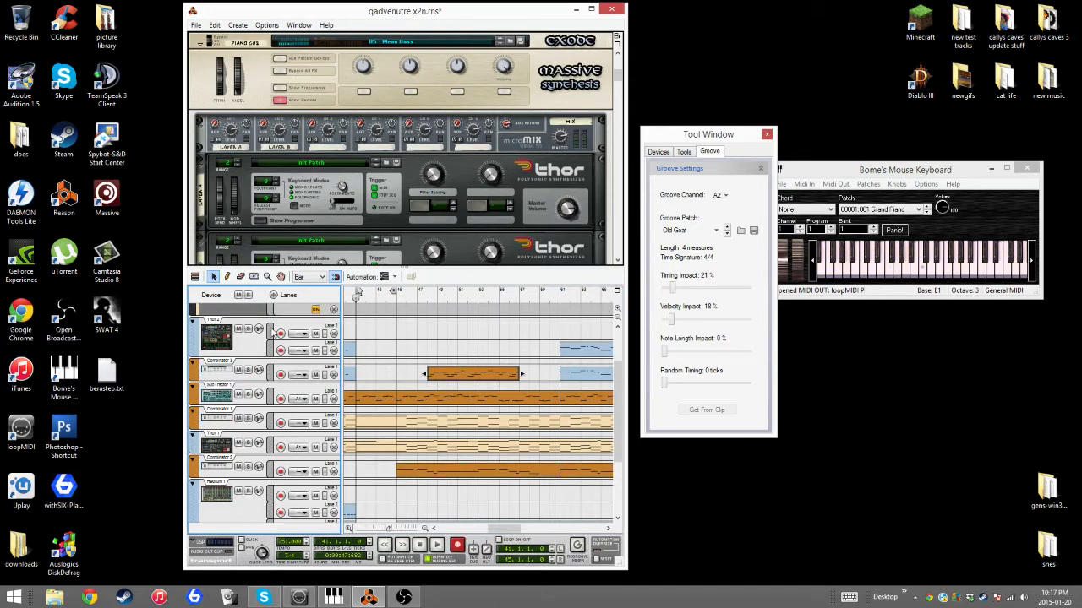
click(437, 546)
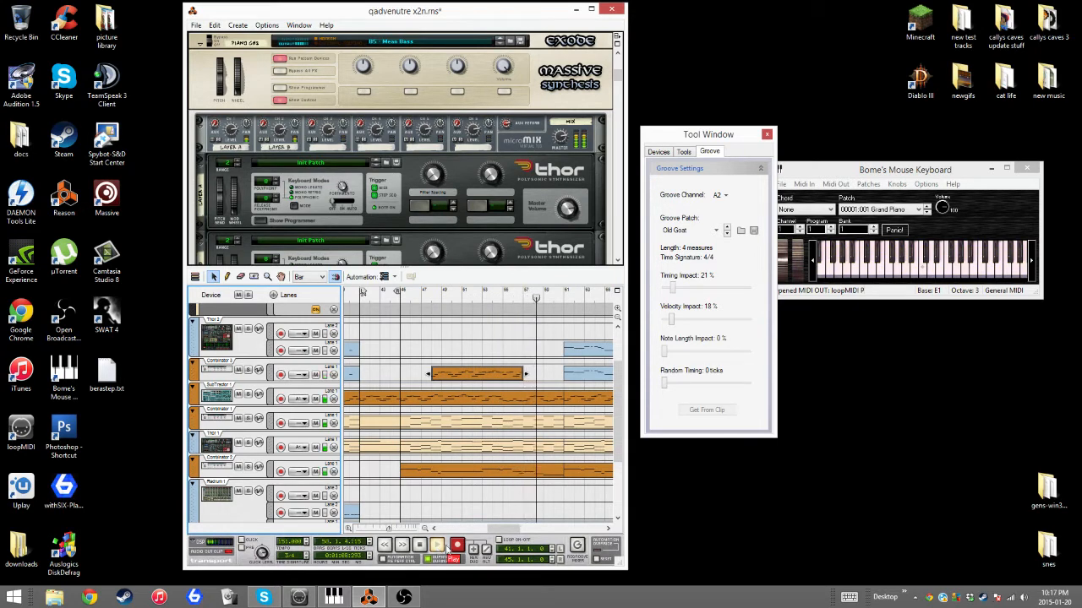
click(419, 546)
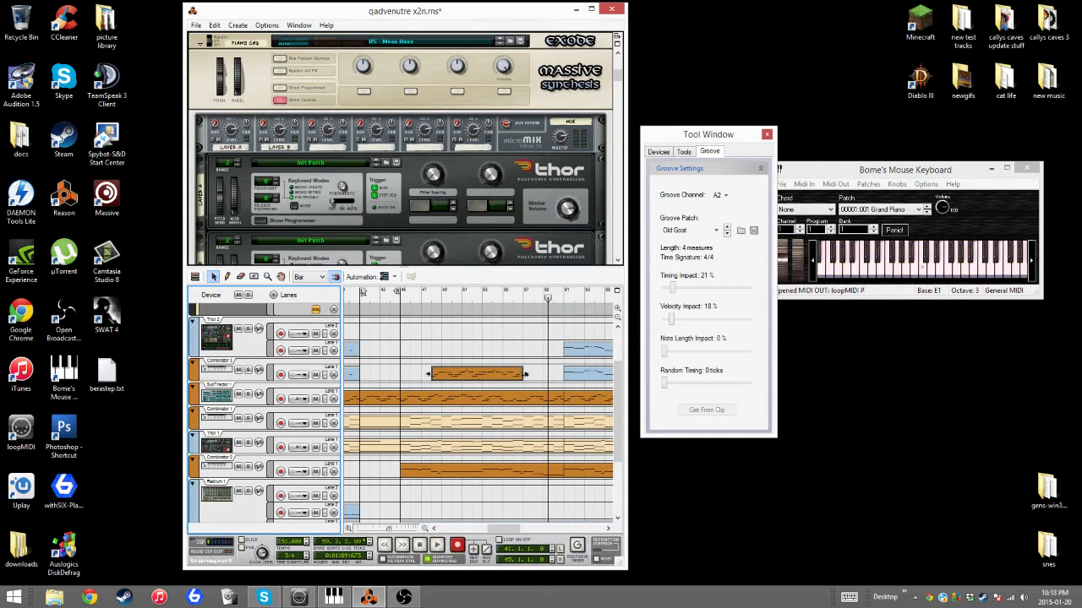
- Lengthen the Combinator 3 clip to 13 bars and start playback from bar 48
drag(526, 374, 554, 374)
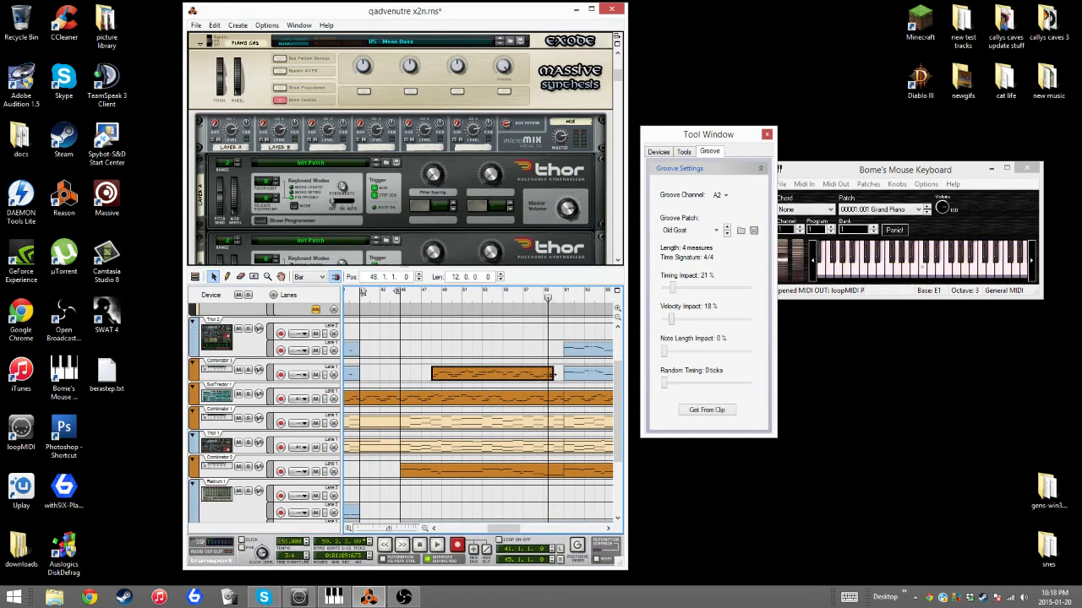
click(432, 295)
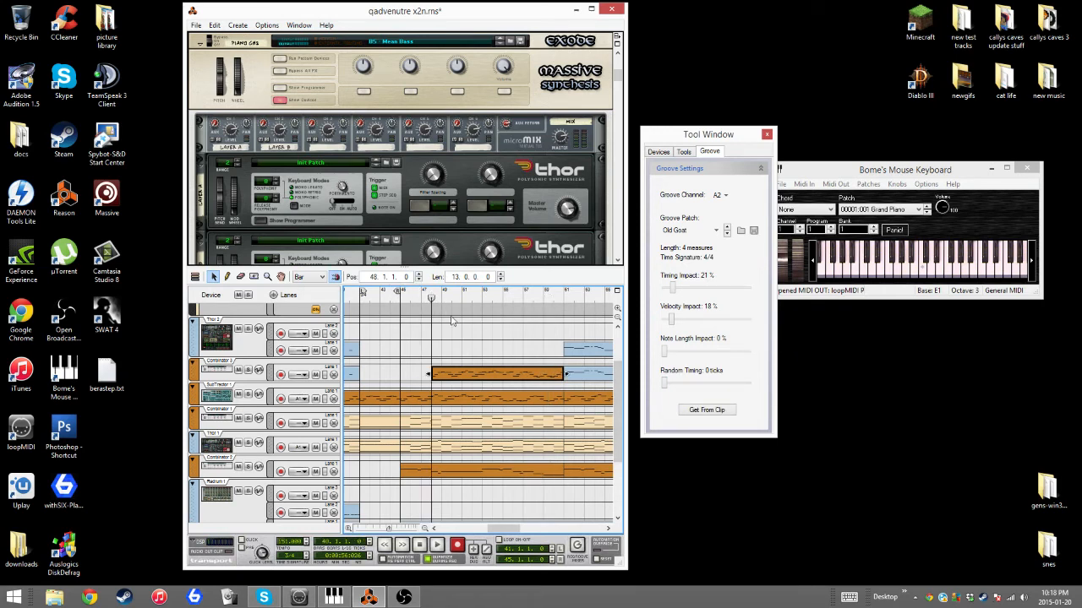
click(437, 546)
- Solo the Combinator 3, SubTractor and Piano Ch2 tracks again to check the lengthened clip
click(256, 378)
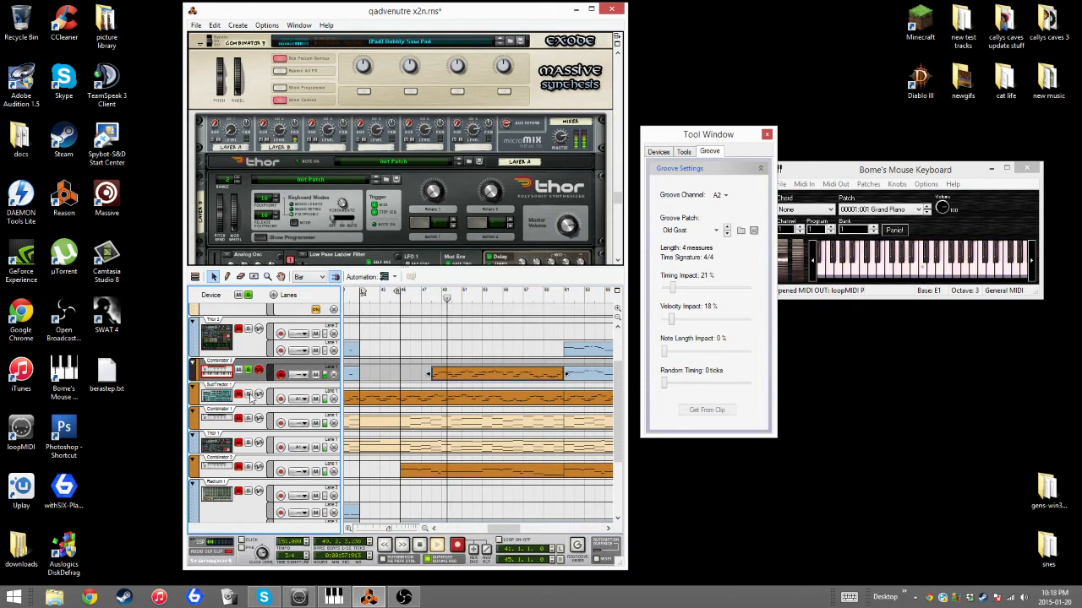
click(249, 395)
scroll(309, 323, up, 3)
click(248, 336)
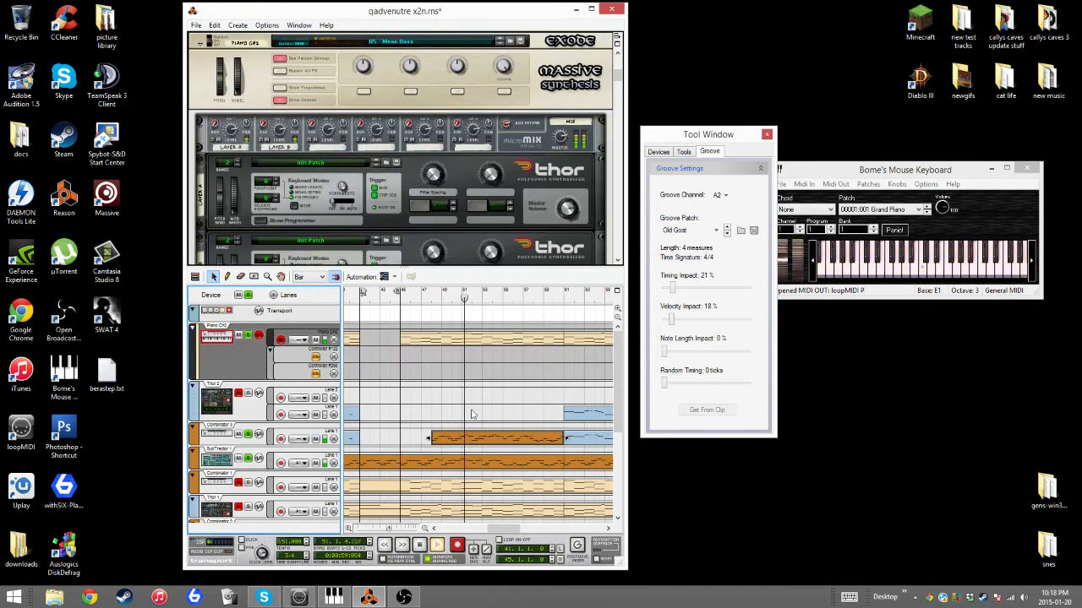
- Move the 13-bar clip at bar 48 from Combinator 3 to Lane 1 of the Thor 2 track and replay from bar 41
click(512, 440)
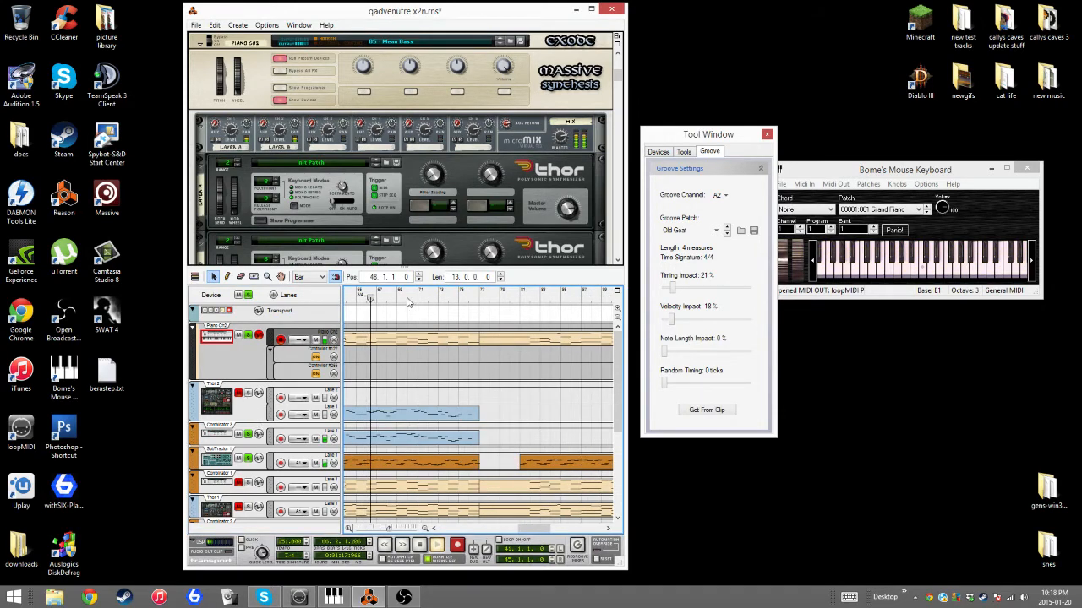
drag(409, 303, 407, 339)
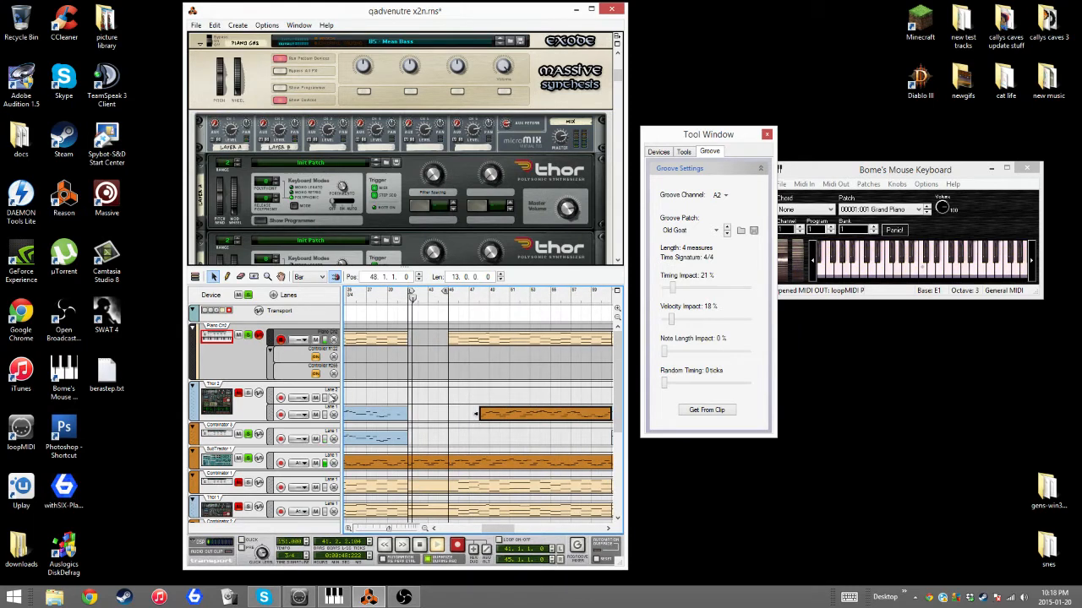
- Add a new note lane to the SubTractor track, clear all track solos, and select the Thor 2 track
click(250, 470)
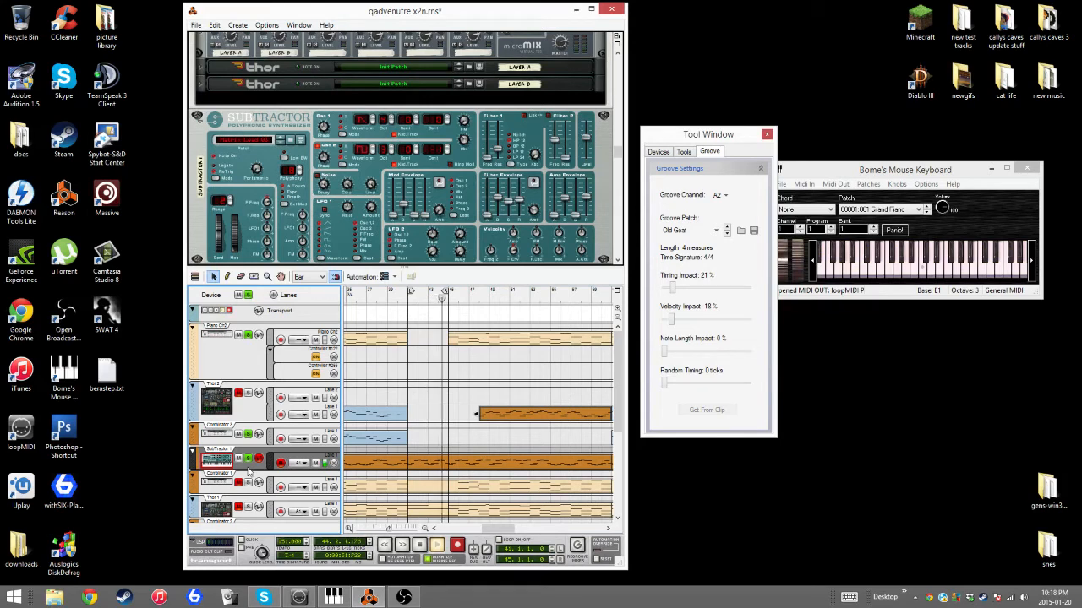
right_click(296, 460)
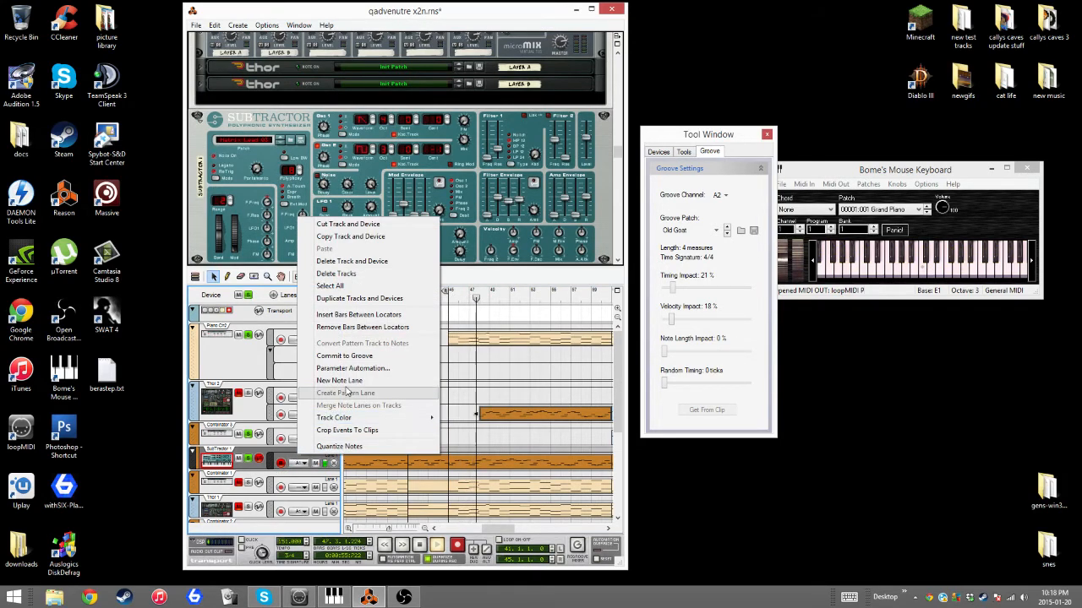
click(342, 380)
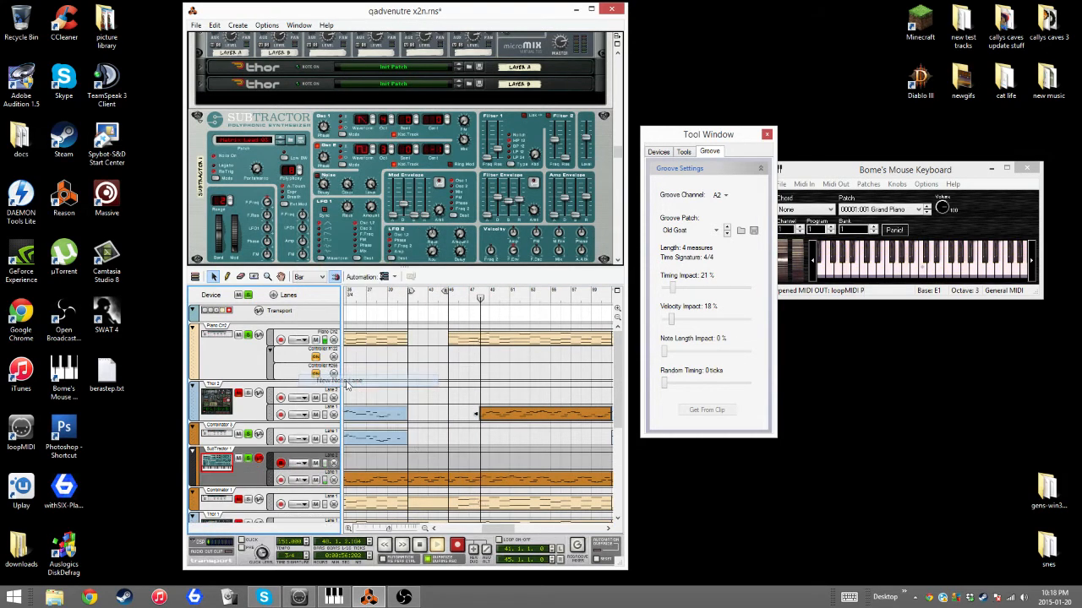
click(245, 399)
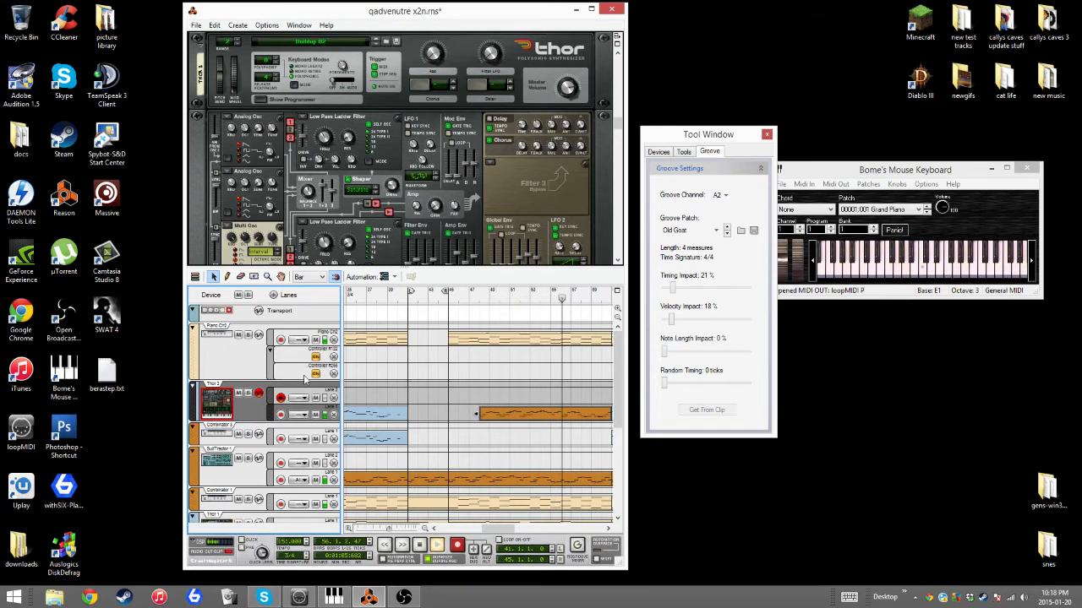
- Move the 13-bar clip at bar 48 from Thor 2 back to Combinator 3 and stop playback at bar 48
click(507, 413)
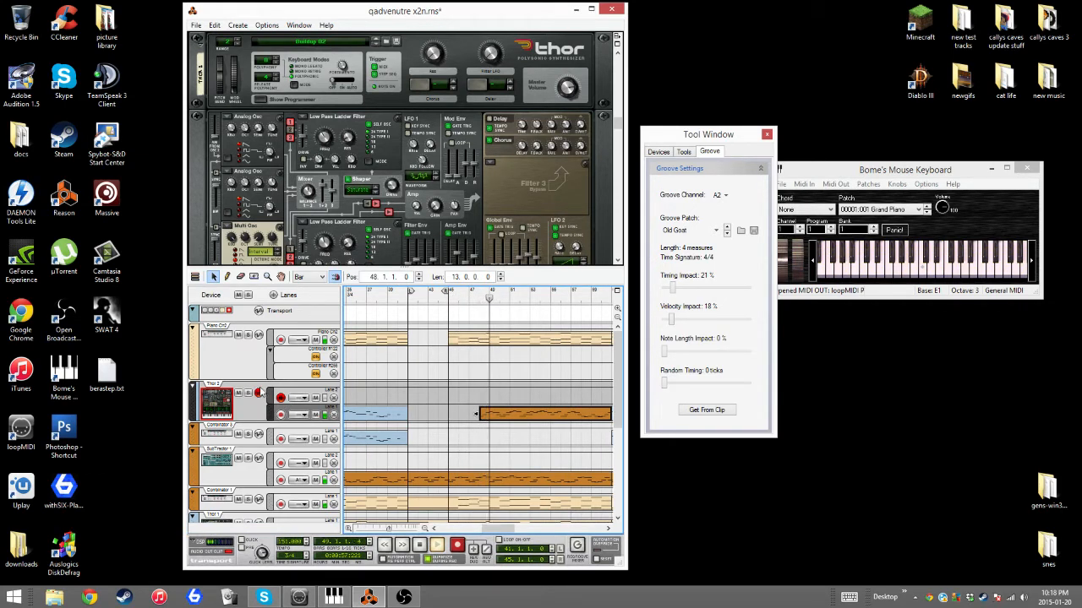
drag(499, 423, 499, 446)
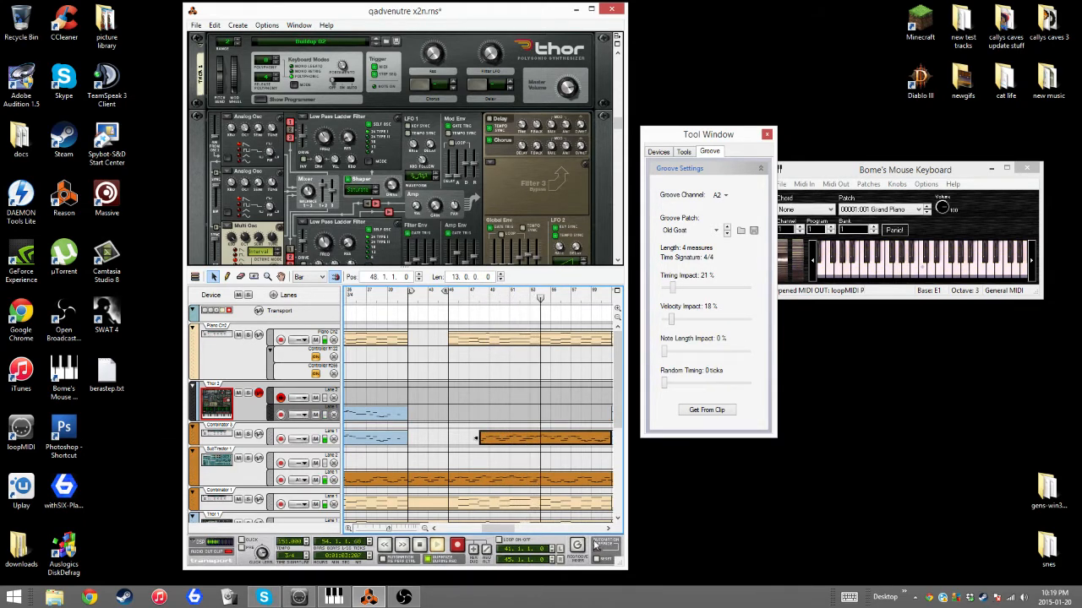
drag(508, 531, 515, 531)
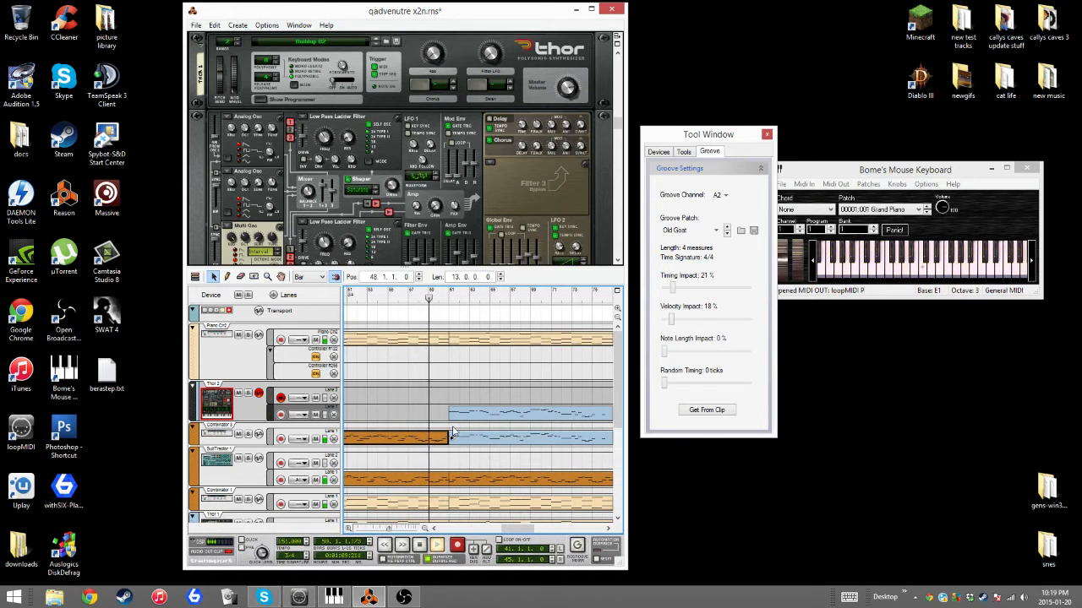
click(419, 547)
click(418, 546)
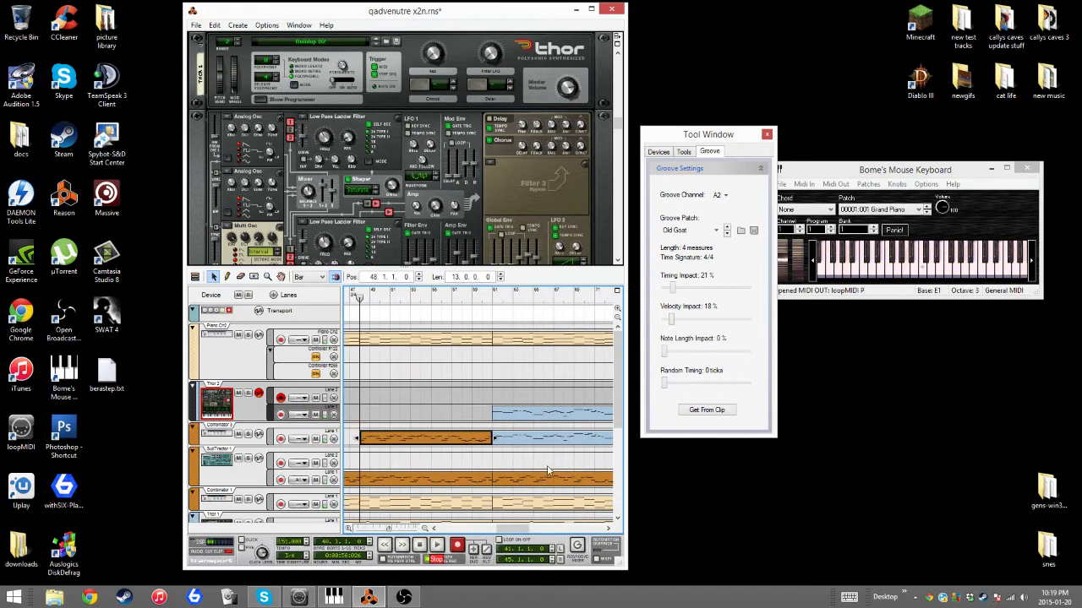
- Replace the clip at bar 61 on Combinator 3 with a copy of the 13-bar clip placed at bar 64
click(556, 441)
key(Delete)
click(444, 440)
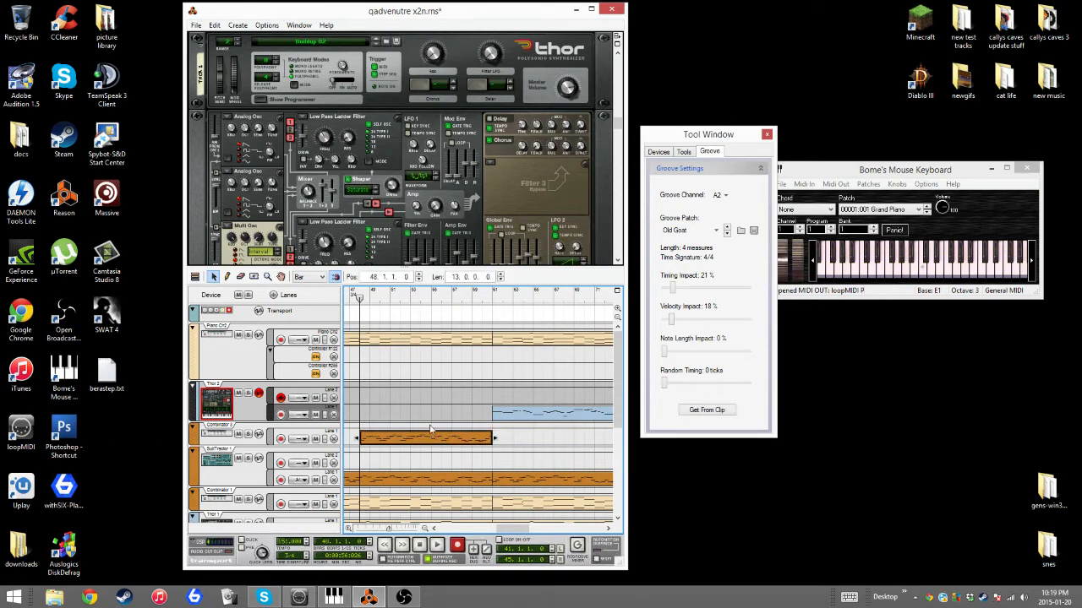
drag(372, 296, 496, 311)
key(ctrl+v)
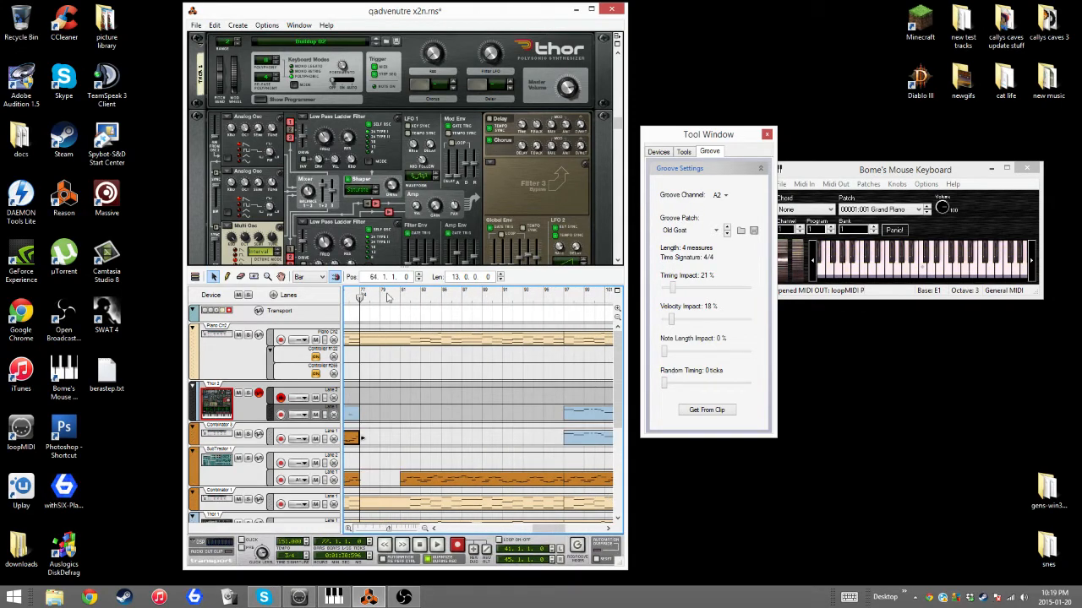
- Play from bar 48 and open the notes of the 13-bar Combinator 3 clip
click(417, 546)
click(438, 545)
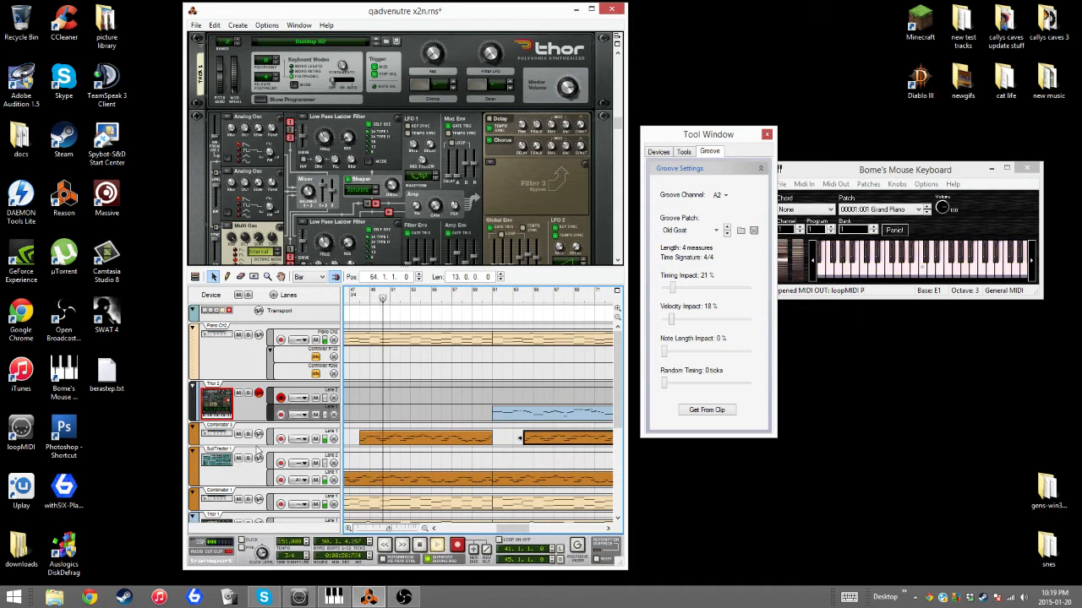
double_click(415, 440)
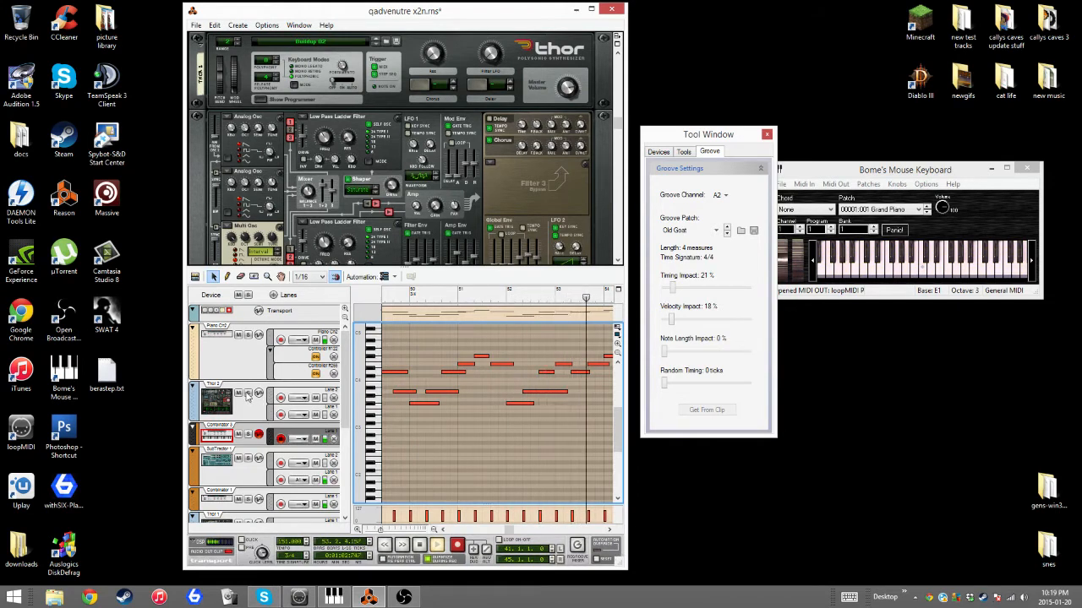
- Return to the arrangement and solo the SubTractor and Combinator 3 tracks to hear both 13-bar clips
click(248, 463)
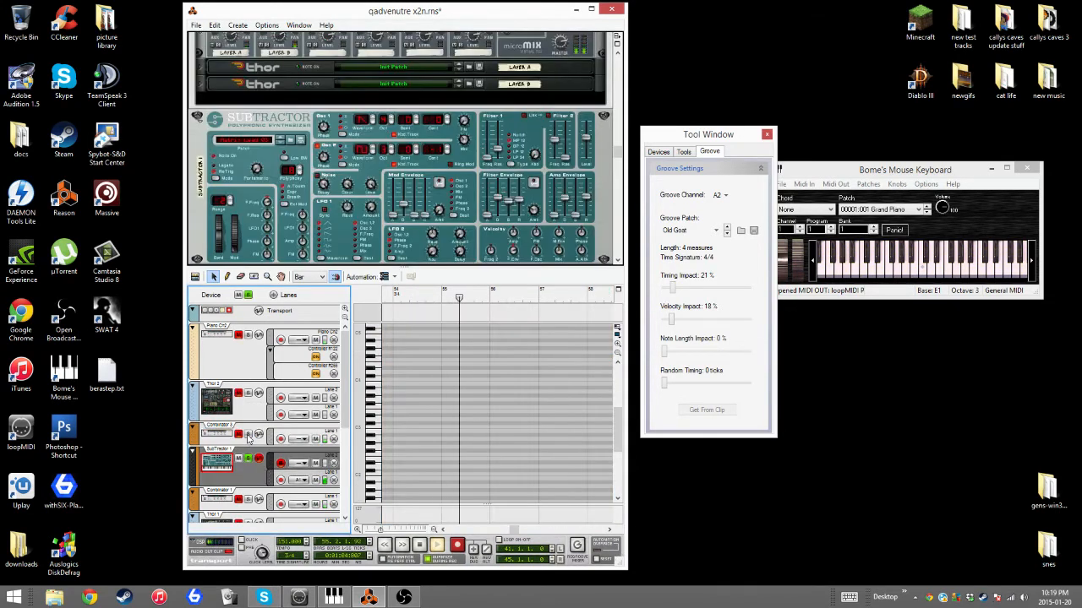
click(241, 404)
click(195, 277)
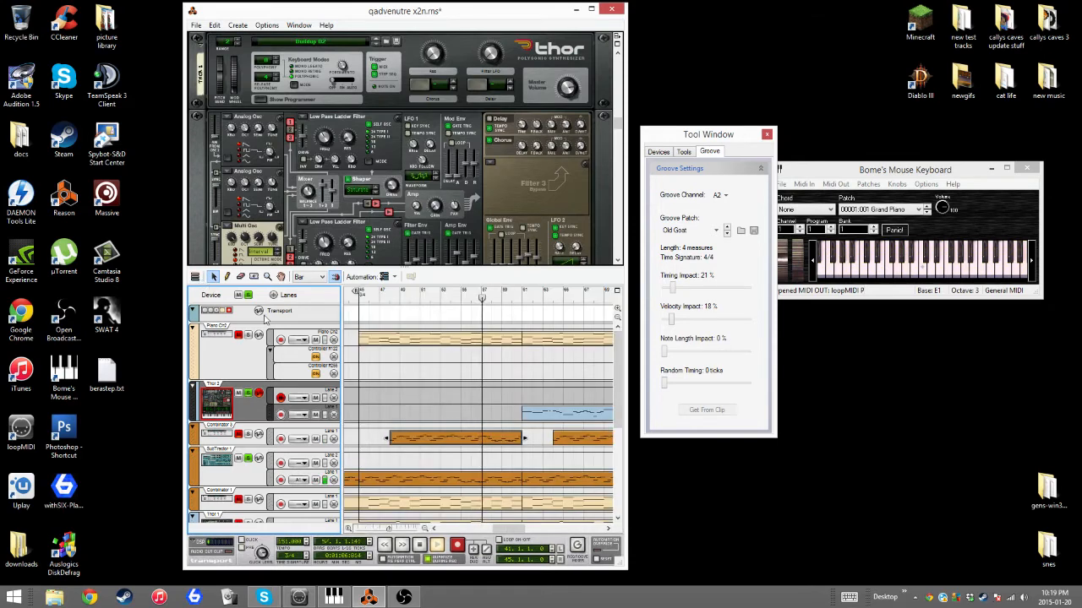
click(253, 444)
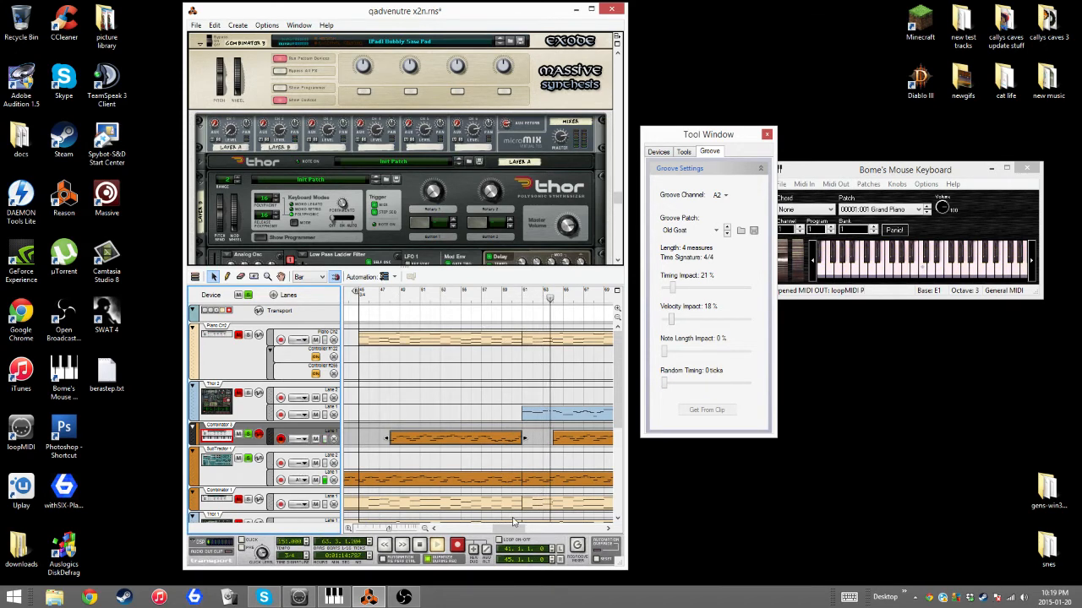
drag(499, 531, 529, 535)
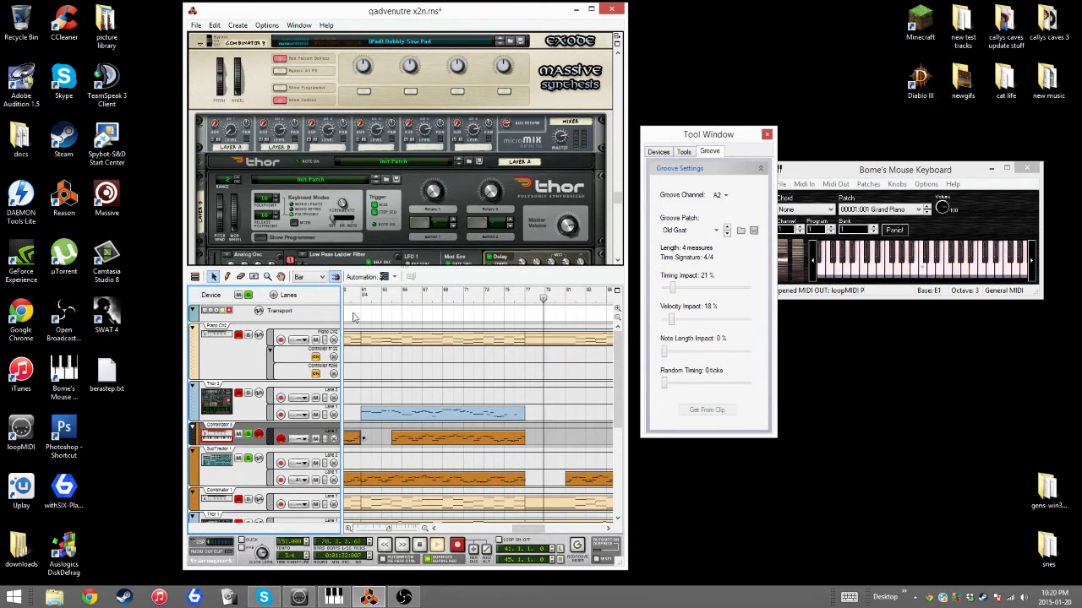
- Replay from bar 45 with the Combinator 2 track soloed alongside Combinator 3 and SubTractor
mouse_move(362, 296)
mouse_down()
mouse_move(303, 302)
mouse_move(408, 314)
mouse_up()
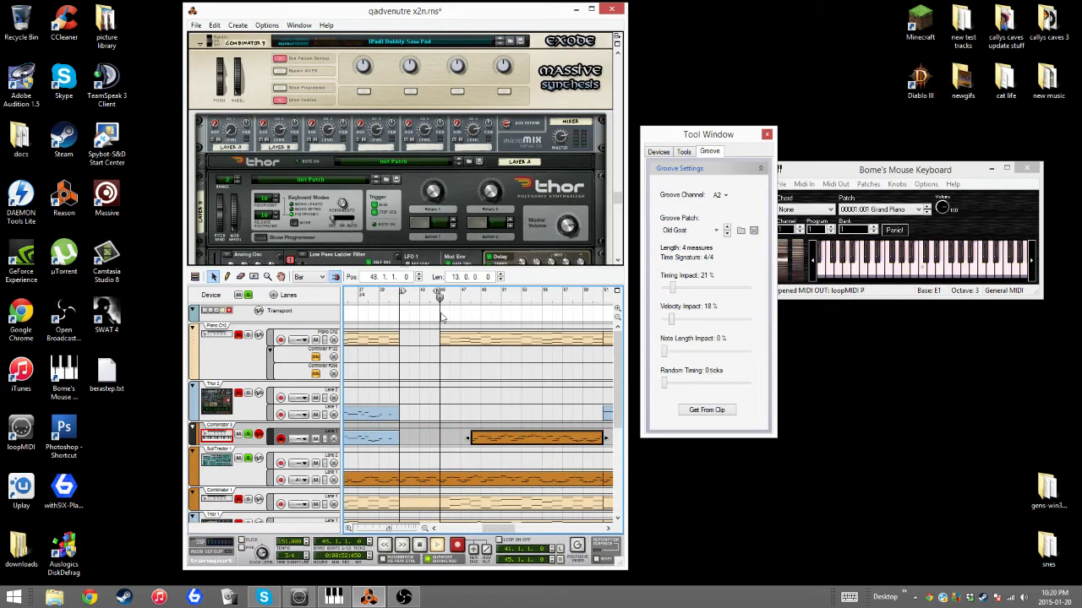
click(257, 446)
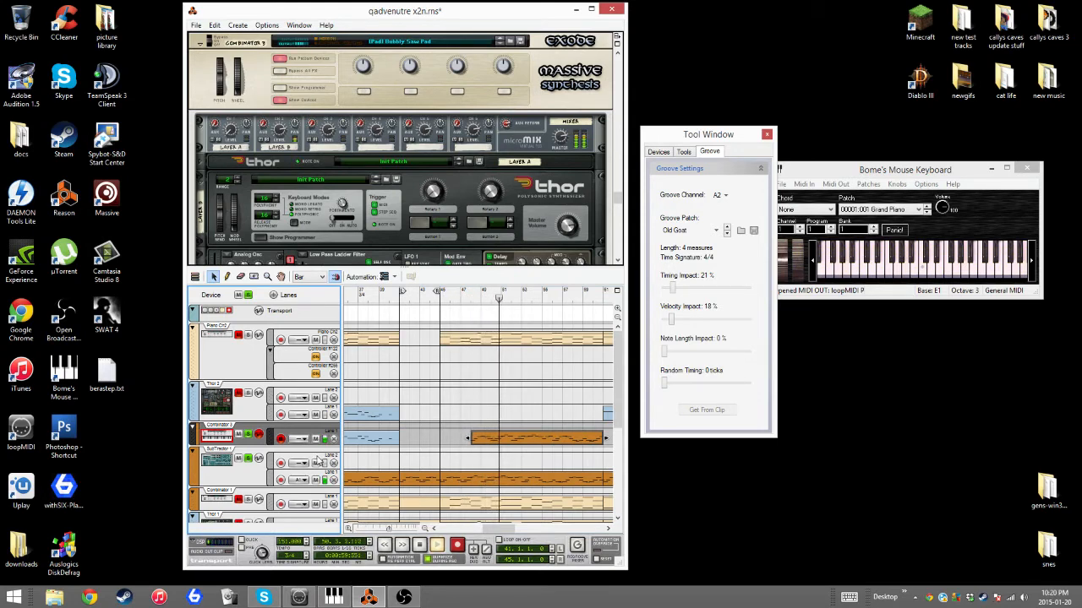
scroll(317, 465, down, 3)
click(256, 429)
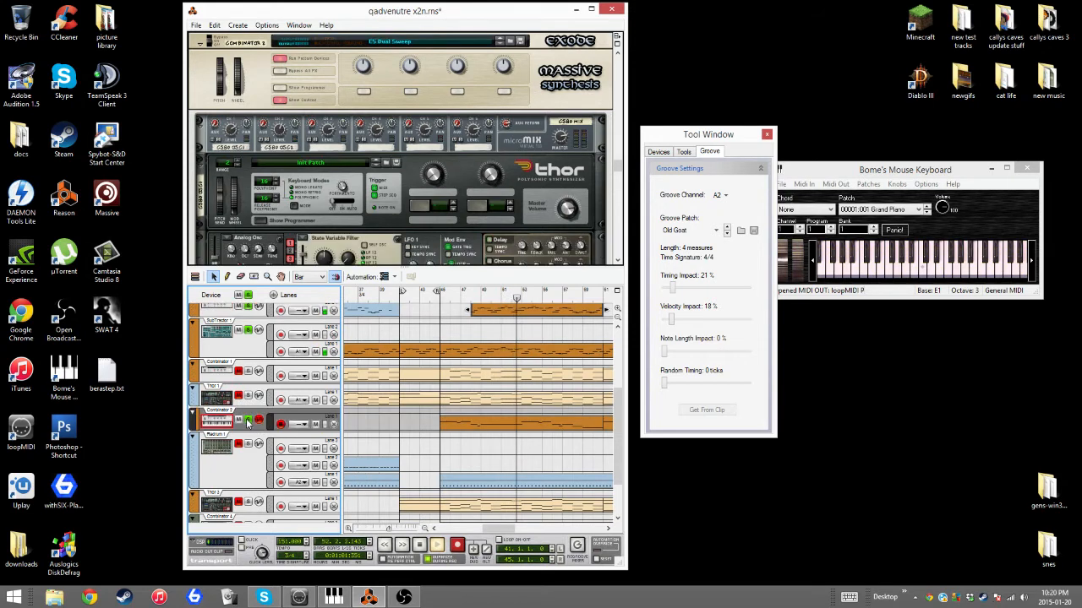
scroll(497, 483, up, 3)
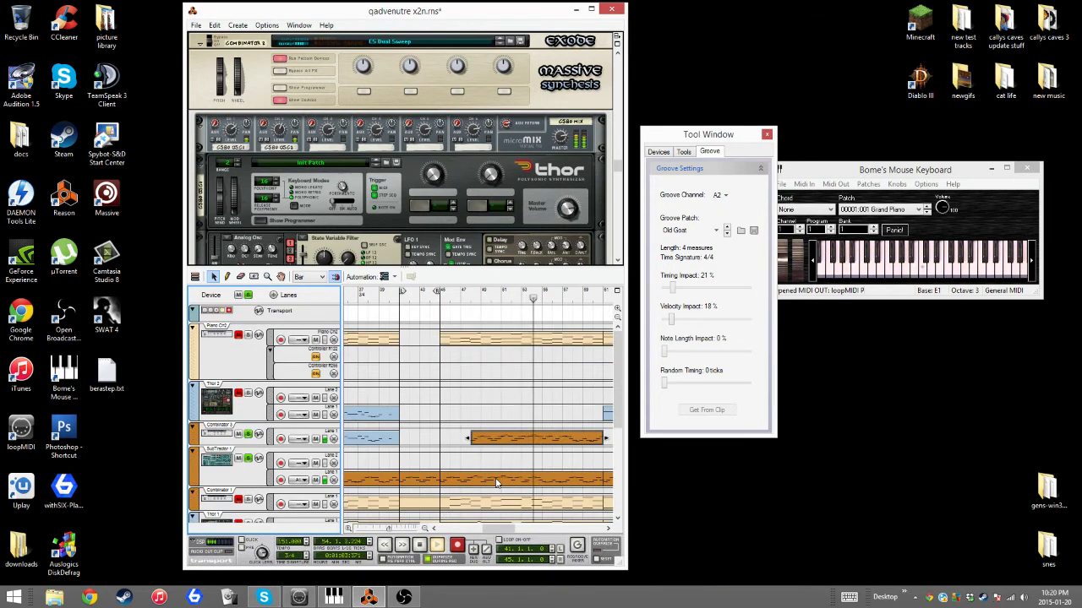
scroll(497, 483, down, 2)
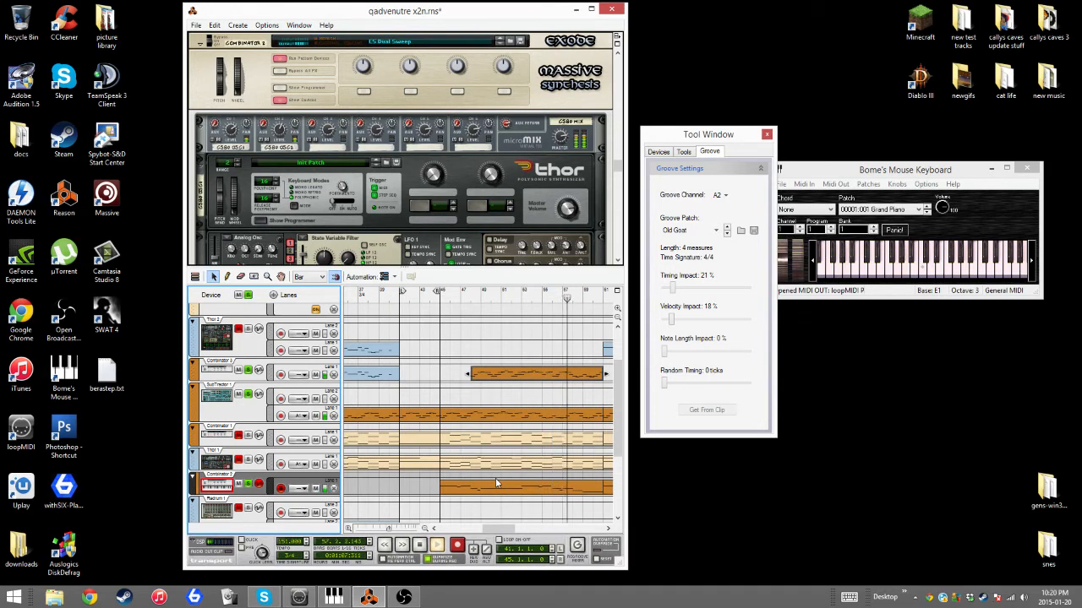
- Try both 13-bar Combinator 3 clips on Lane 2 of the SubTractor track, and return them to Combinator 3
click(509, 376)
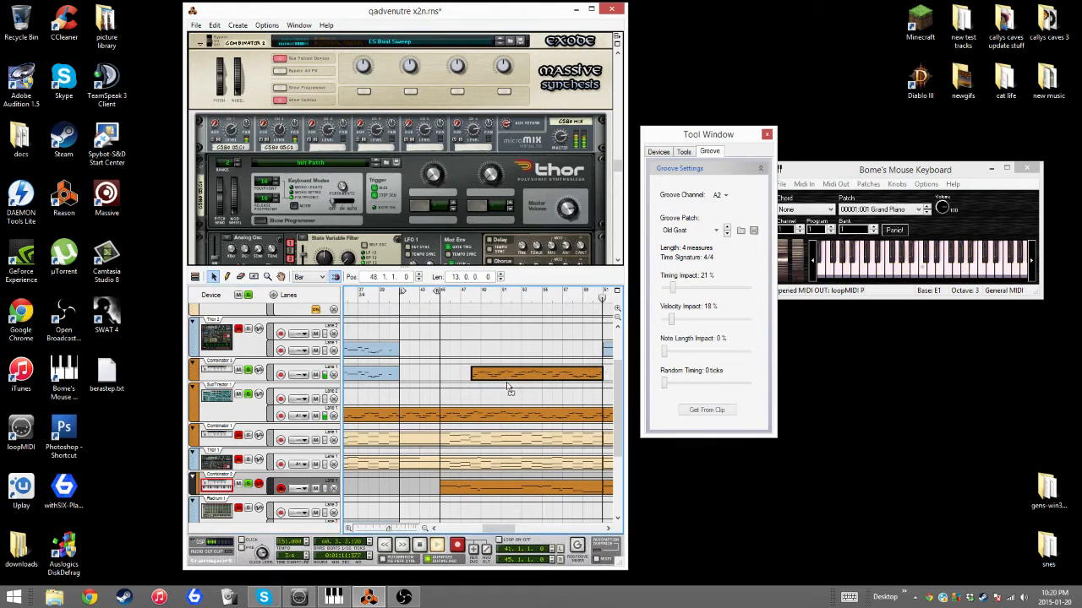
drag(509, 387, 508, 393)
drag(412, 375, 412, 392)
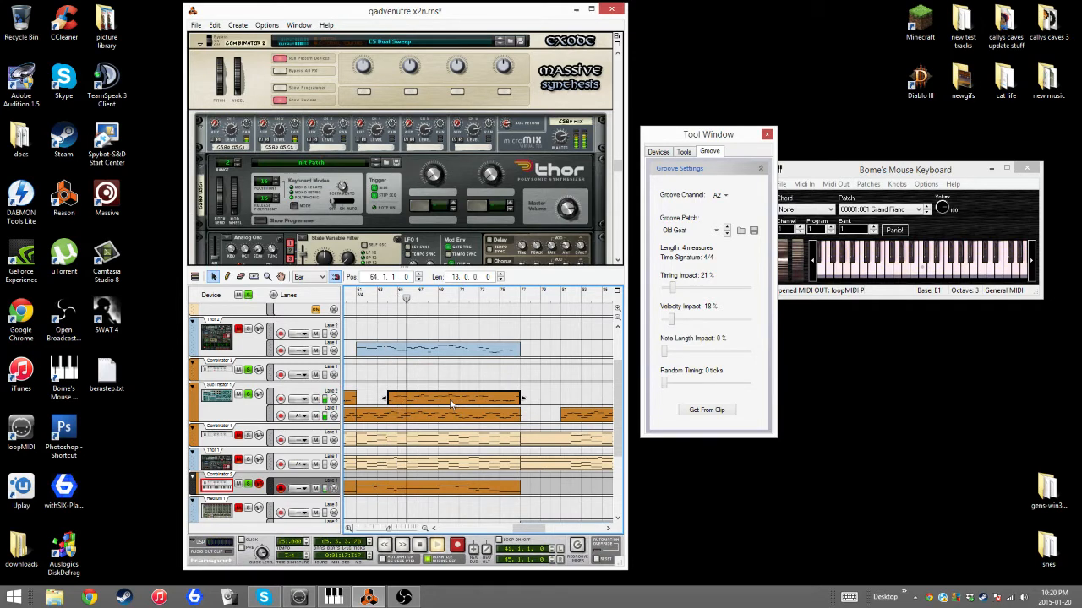
drag(451, 404, 448, 381)
drag(356, 402, 355, 385)
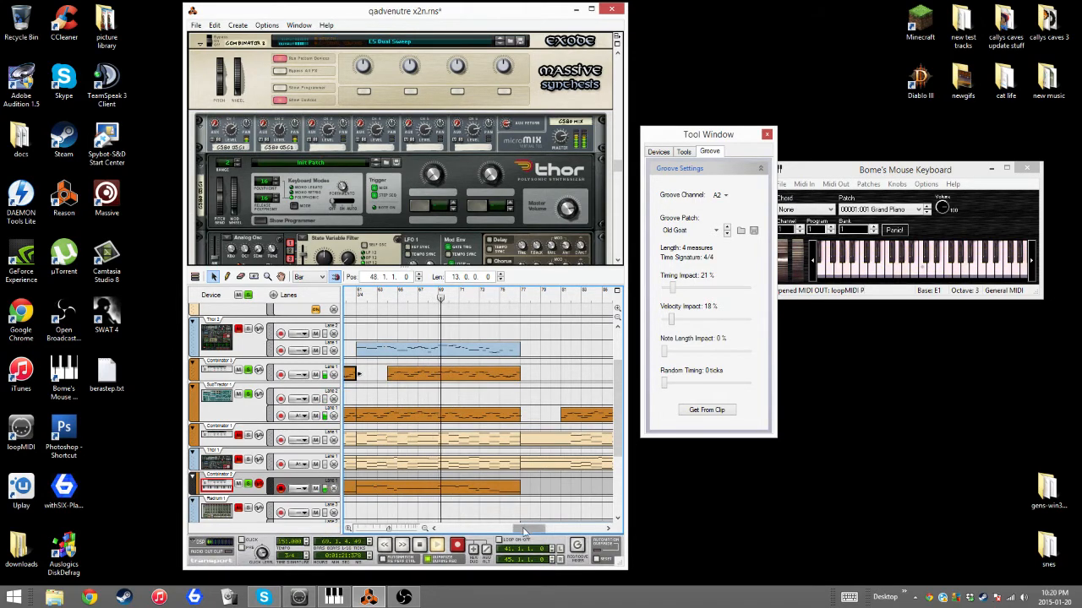
- Solo the Thor 2 track as well and replay the section from around bar 50
drag(524, 530, 506, 530)
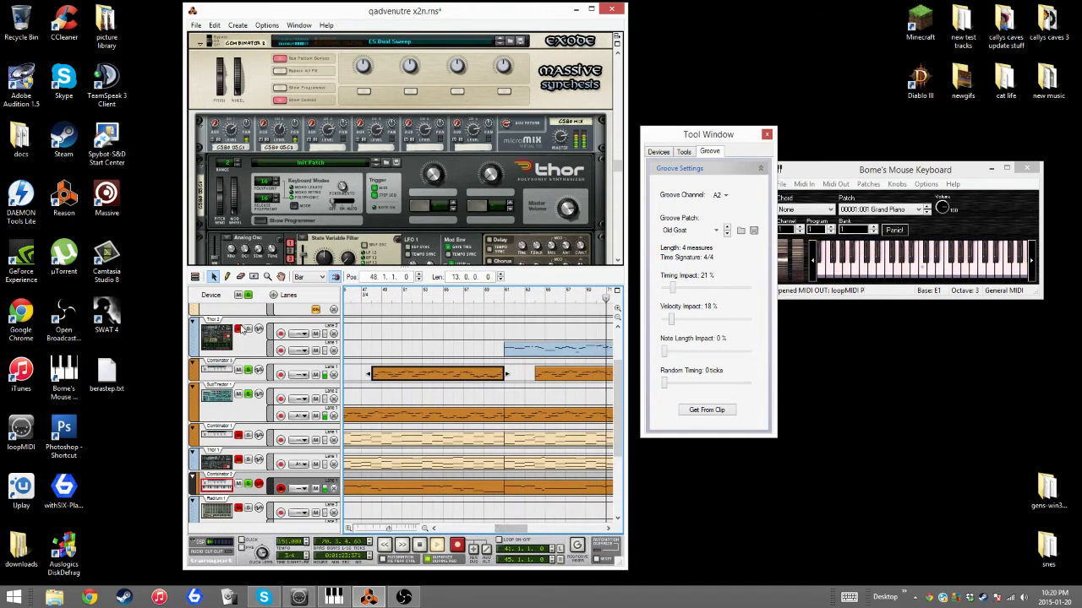
click(240, 330)
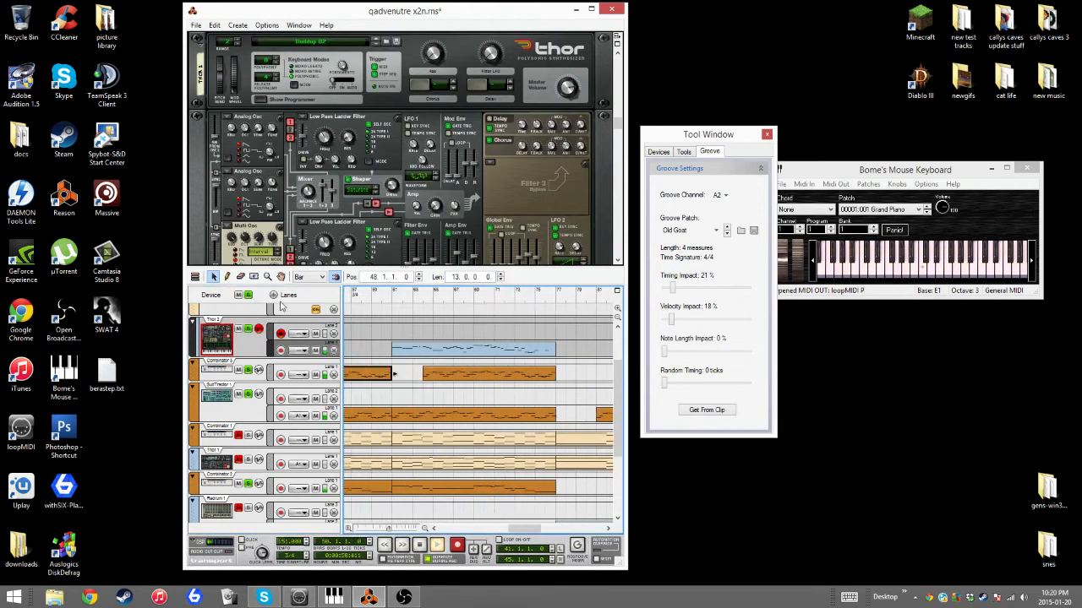
drag(281, 301, 373, 322)
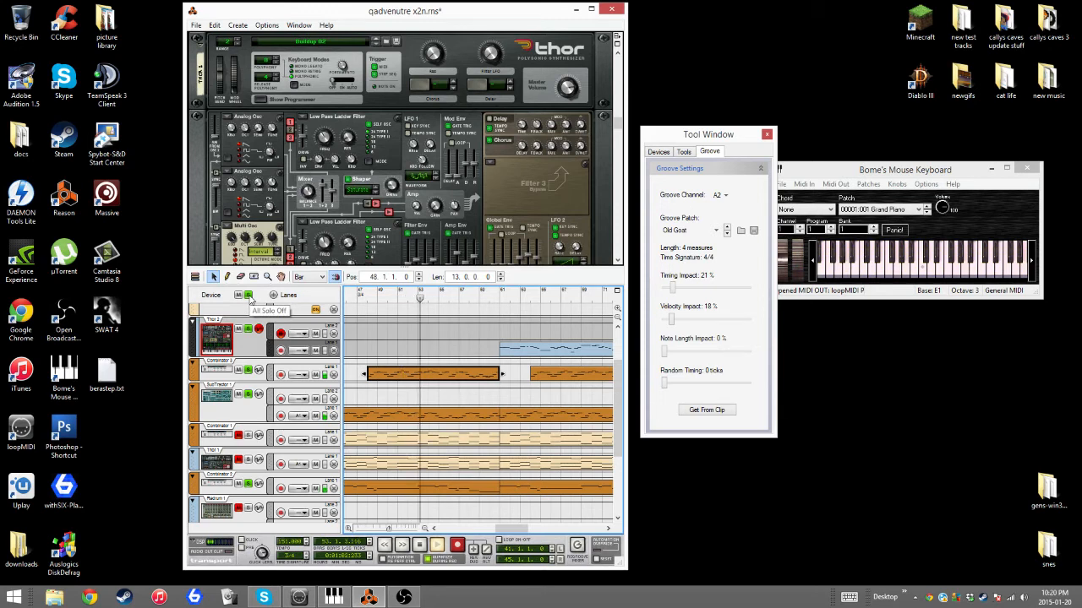
- Select the Combinator 3 track, examine its device in the rack, and stop playback
click(240, 378)
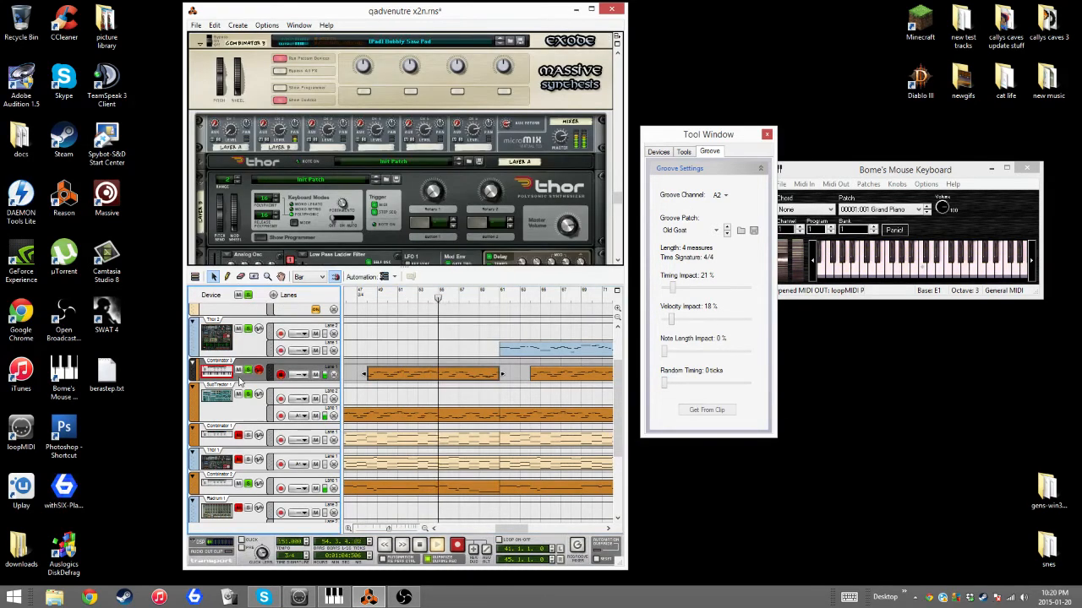
right_click(240, 382)
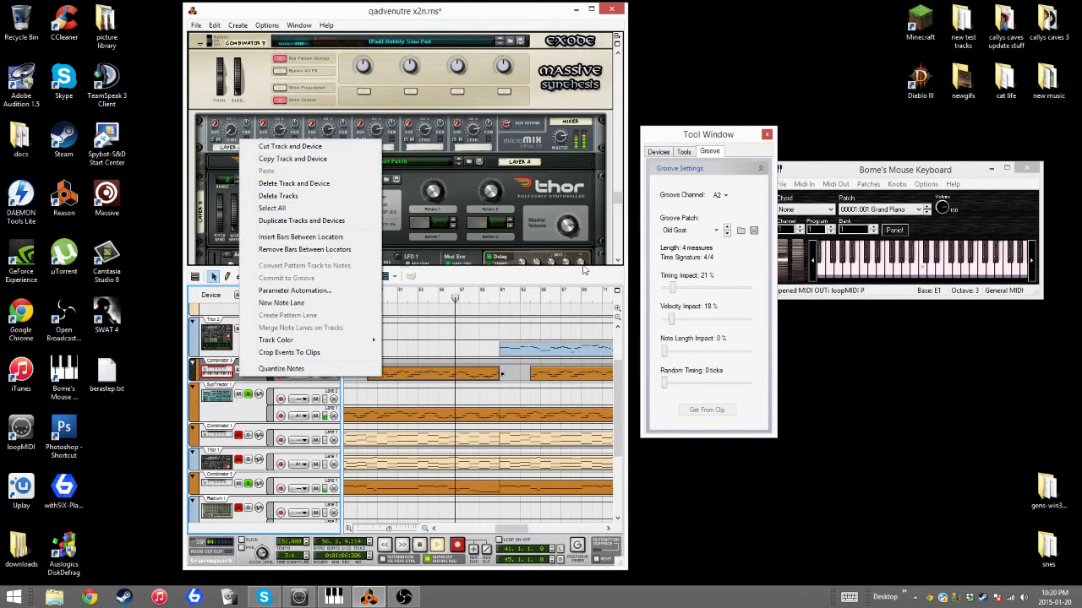
drag(621, 203, 621, 201)
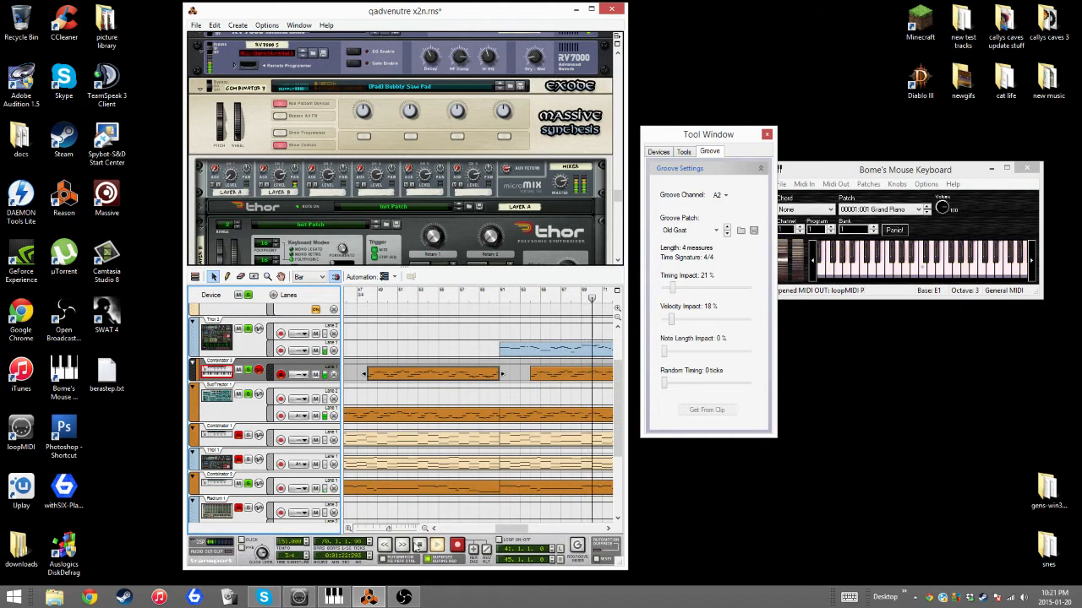
click(418, 545)
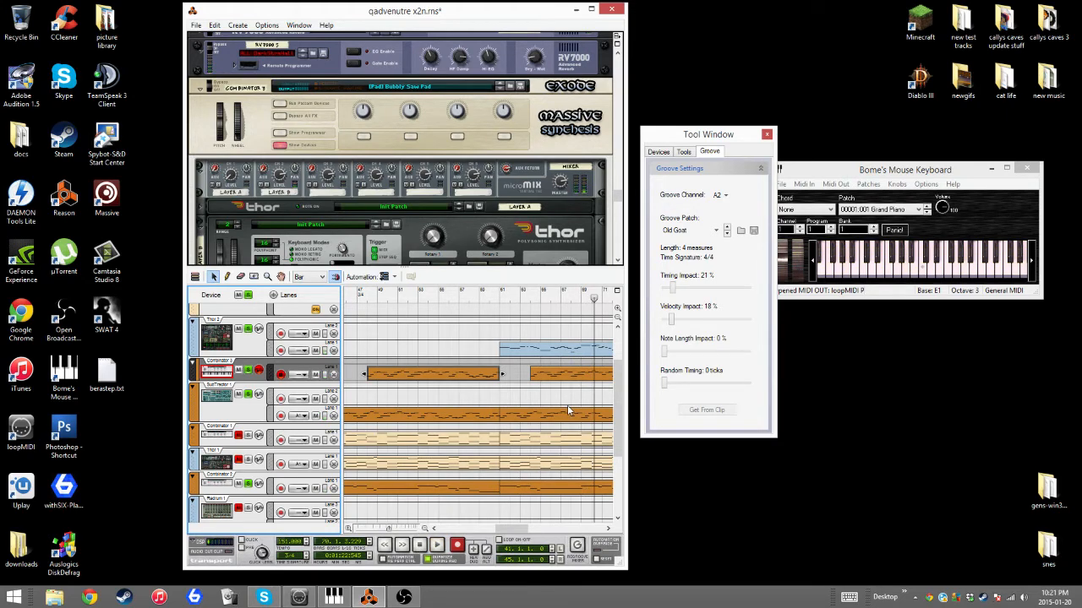
- Create a sequencer track for the Mixer 1 device at the start of the rack
scroll(473, 228, down, 1)
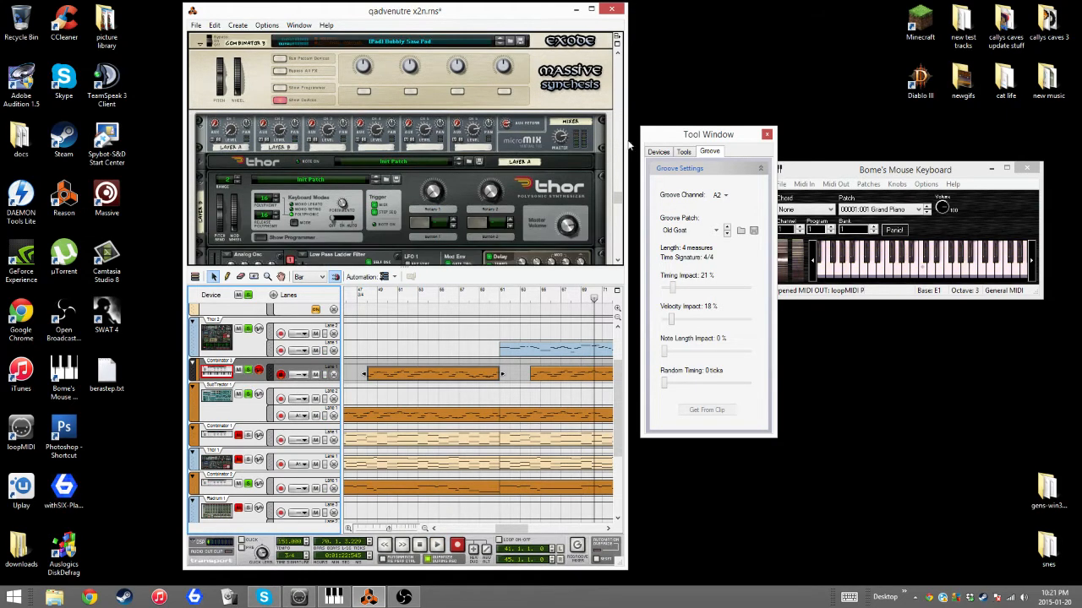
drag(615, 210, 617, 74)
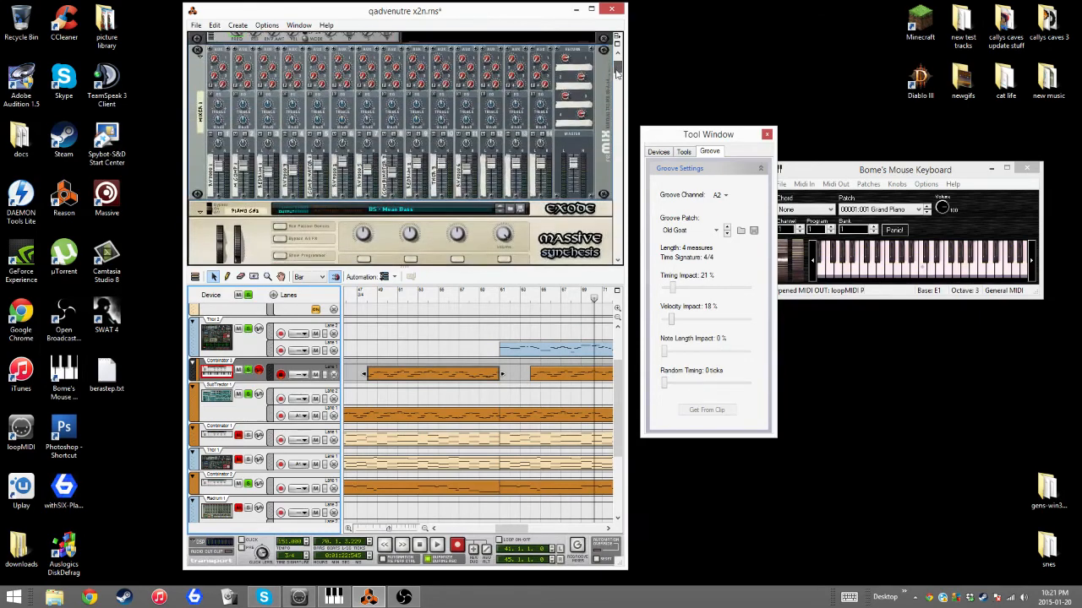
right_click(199, 178)
click(283, 313)
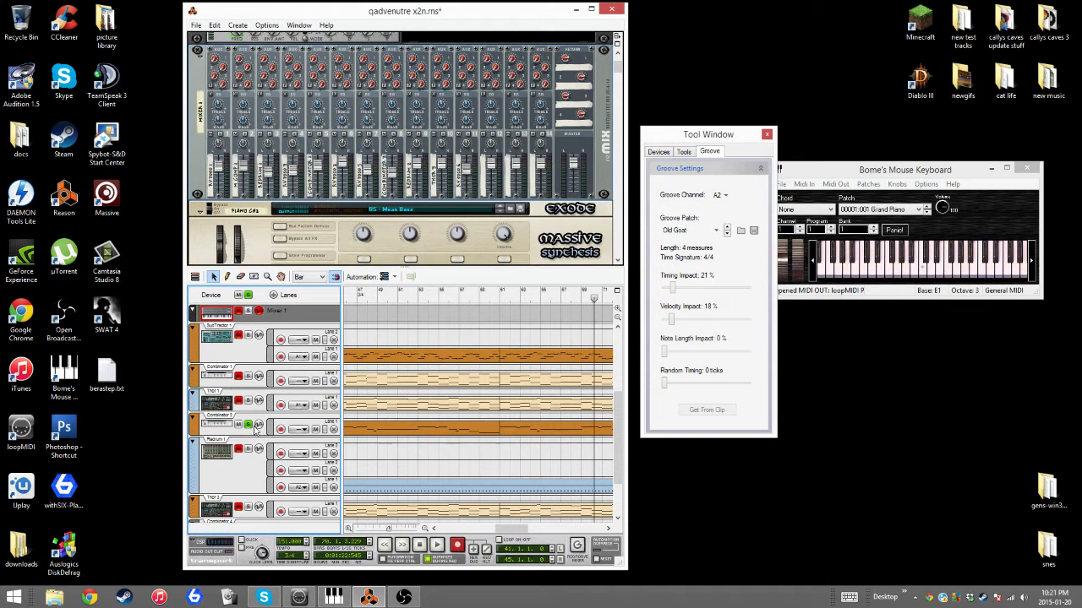
- Leave only Thor 2 and Combinator 3 soloed and play the 13-bar Combinator 3 clip from bar 49
scroll(461, 471, up, 3)
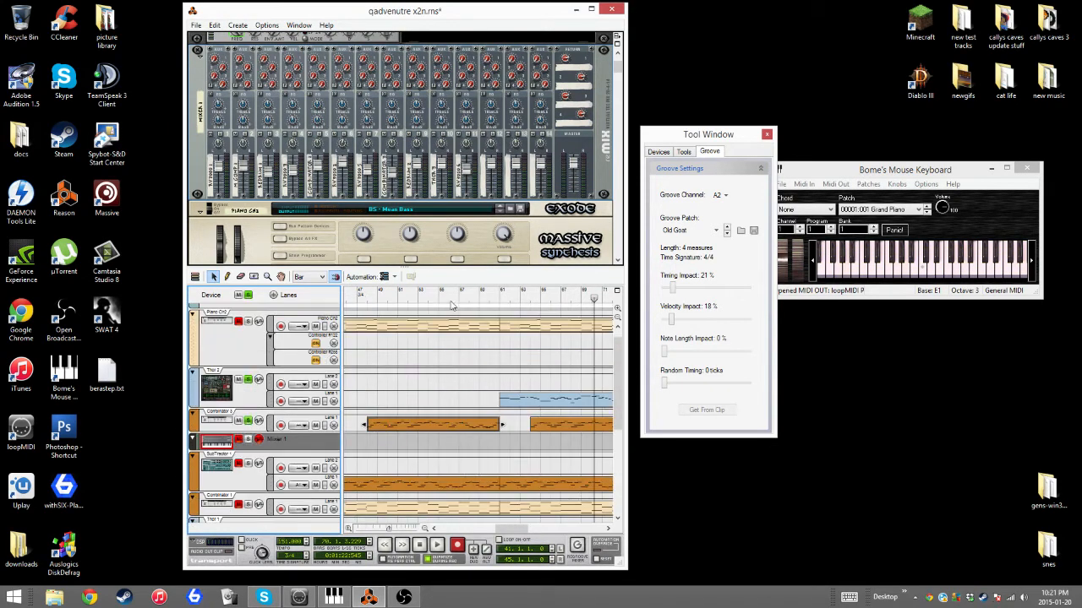
click(377, 301)
click(391, 424)
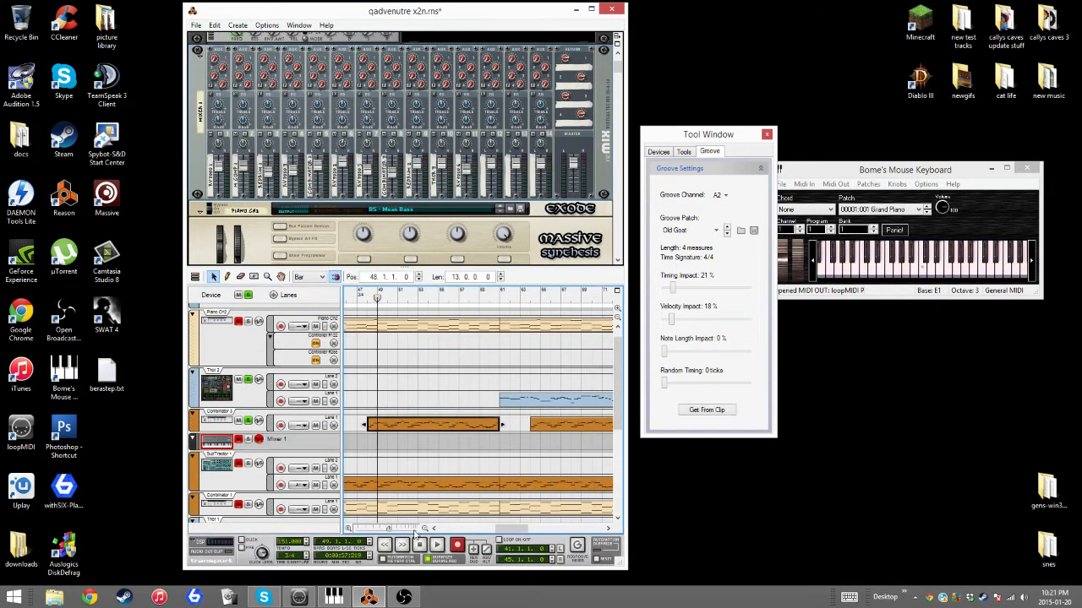
click(436, 545)
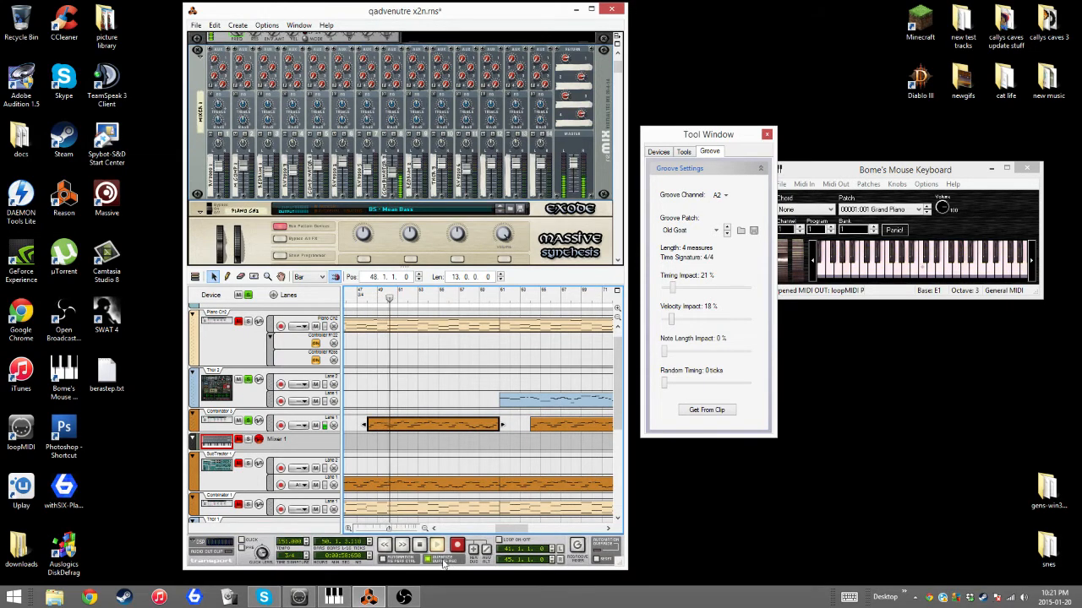
click(420, 545)
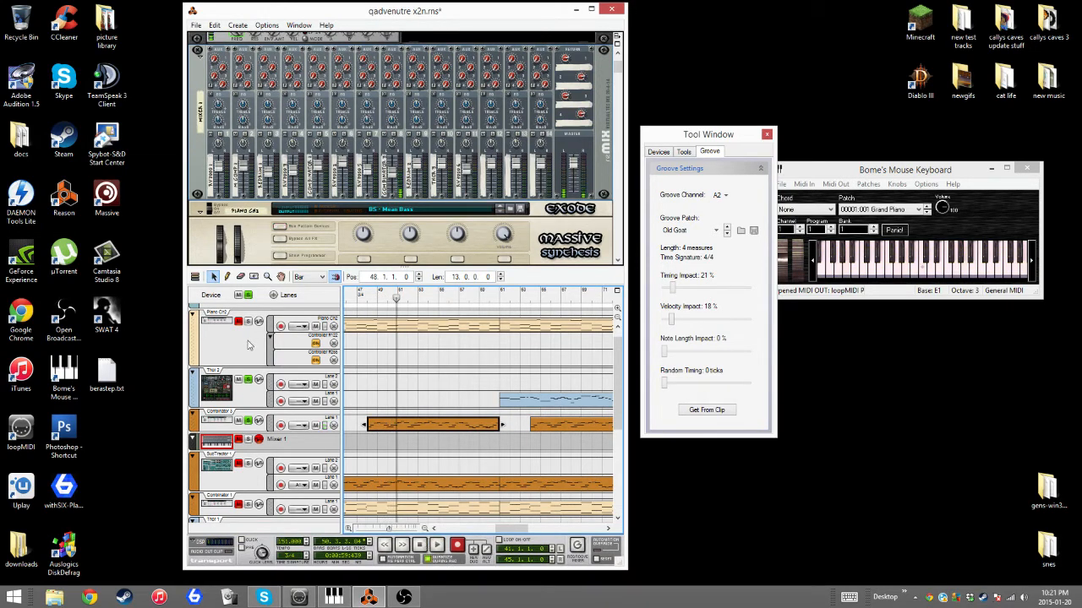
scroll(268, 395, up, 1)
scroll(264, 397, down, 5)
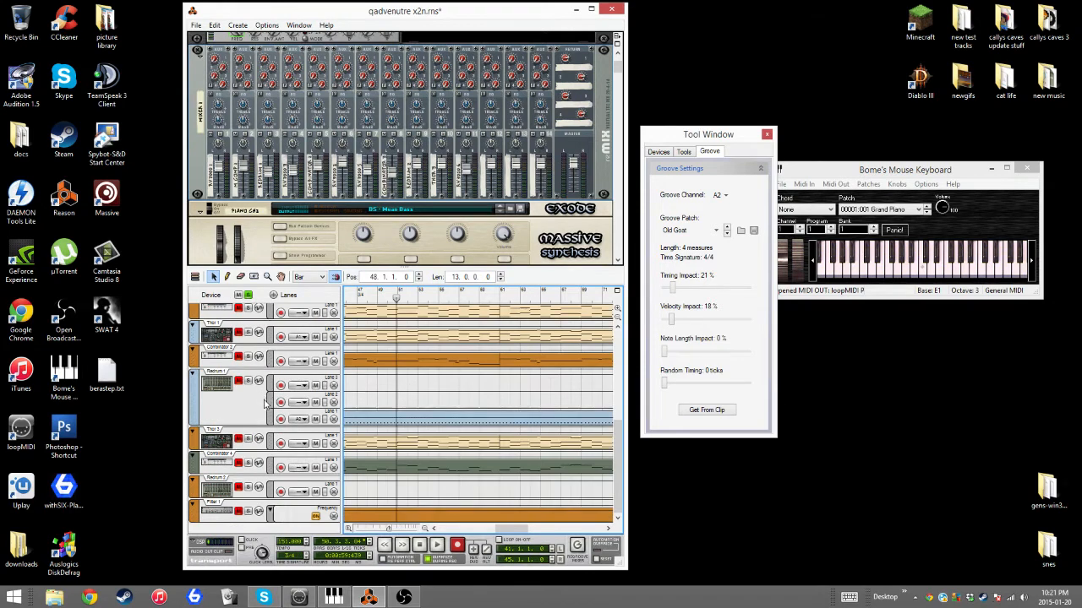
- Add an automation lane for the Channel 8 Level to the Mixer 1 track
scroll(258, 486, up, 5)
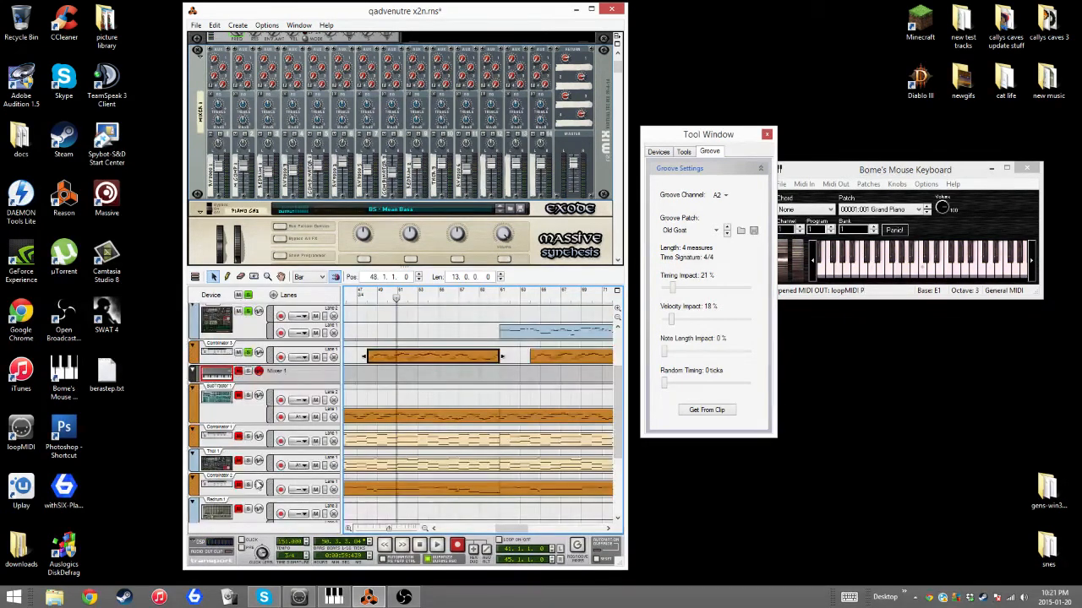
click(287, 438)
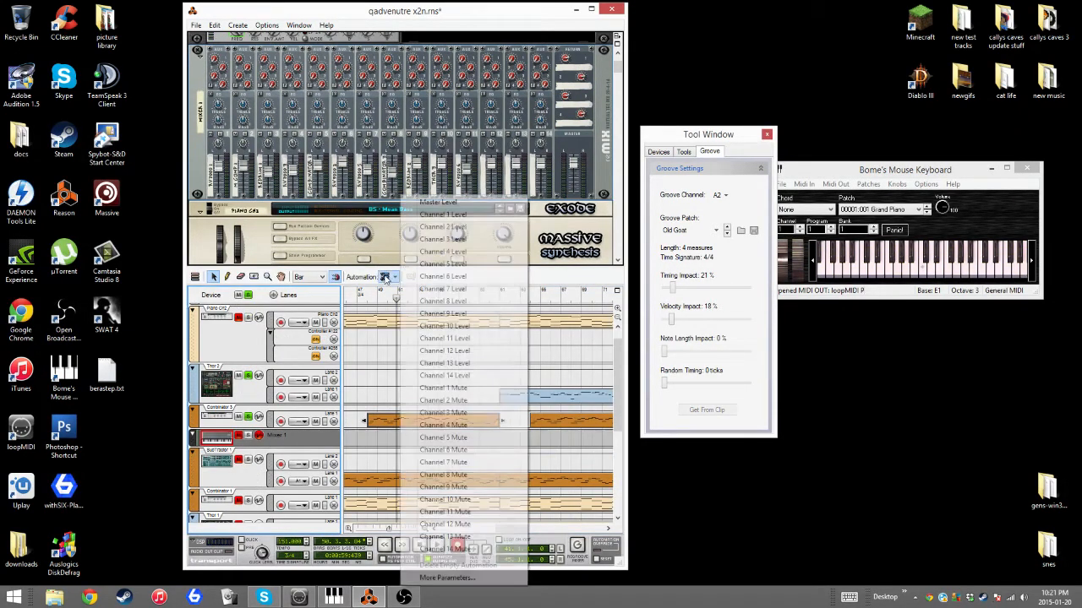
click(385, 277)
click(432, 301)
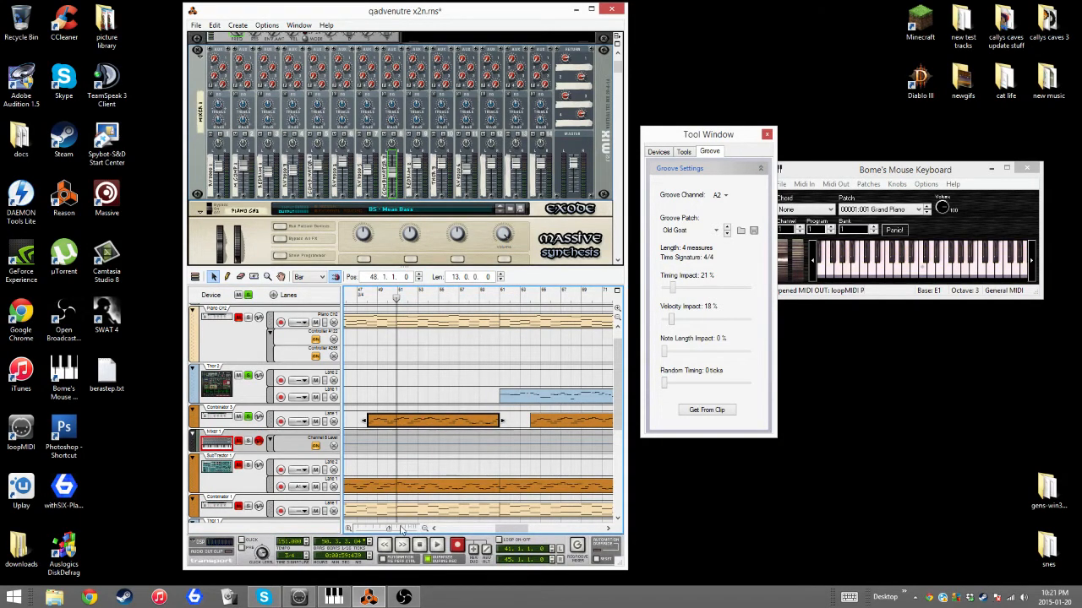
- Create a 36-bar Channel 8 Level automation clip from bar 41 and draw a level dip that recovers to 67 at bar 77
click(401, 530)
click(227, 277)
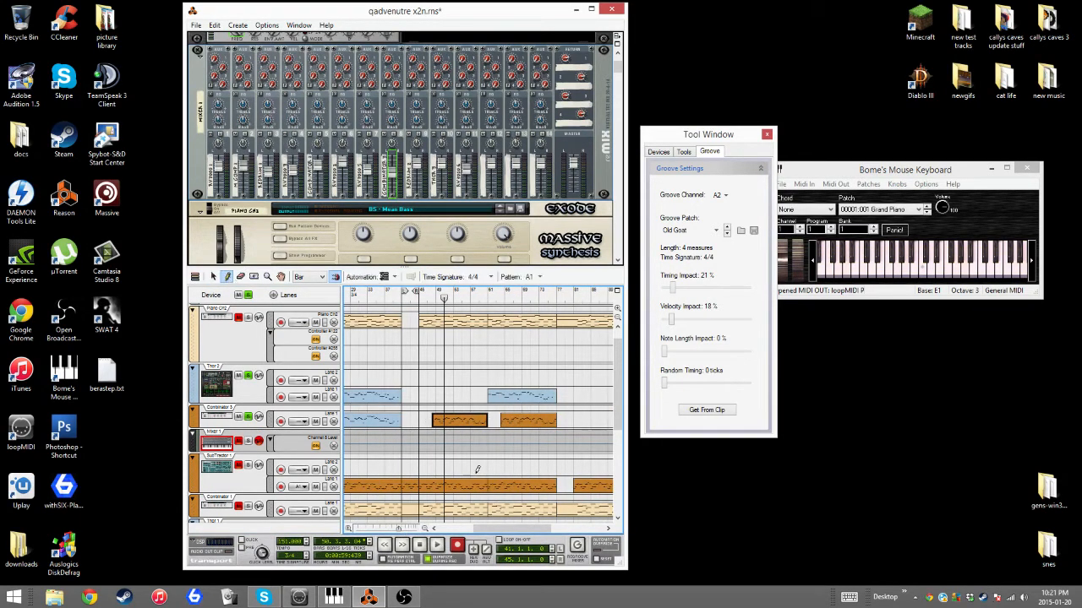
drag(405, 445, 556, 421)
click(213, 277)
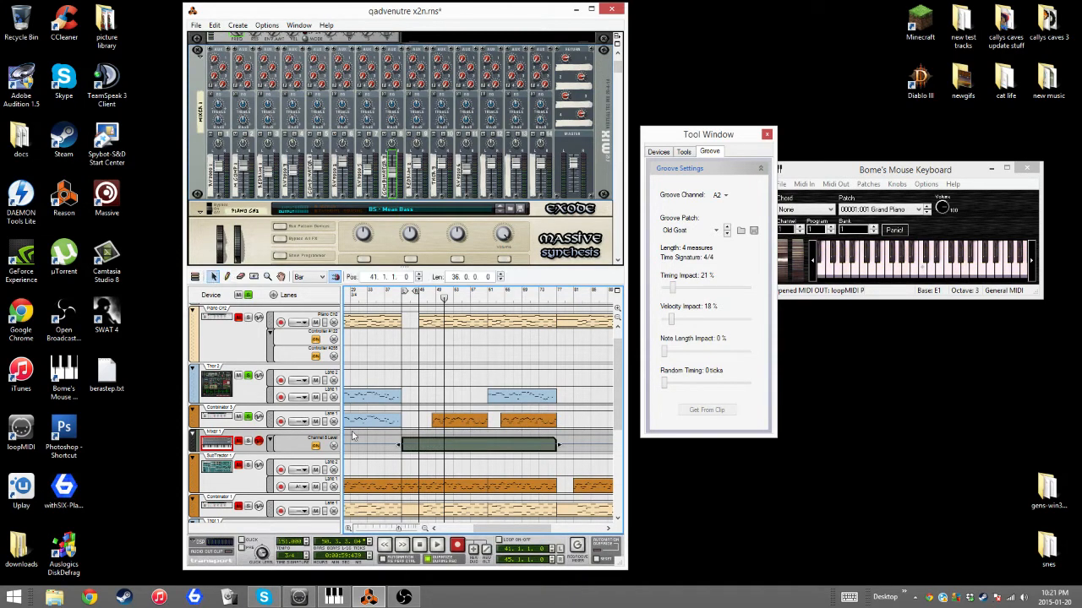
double_click(417, 444)
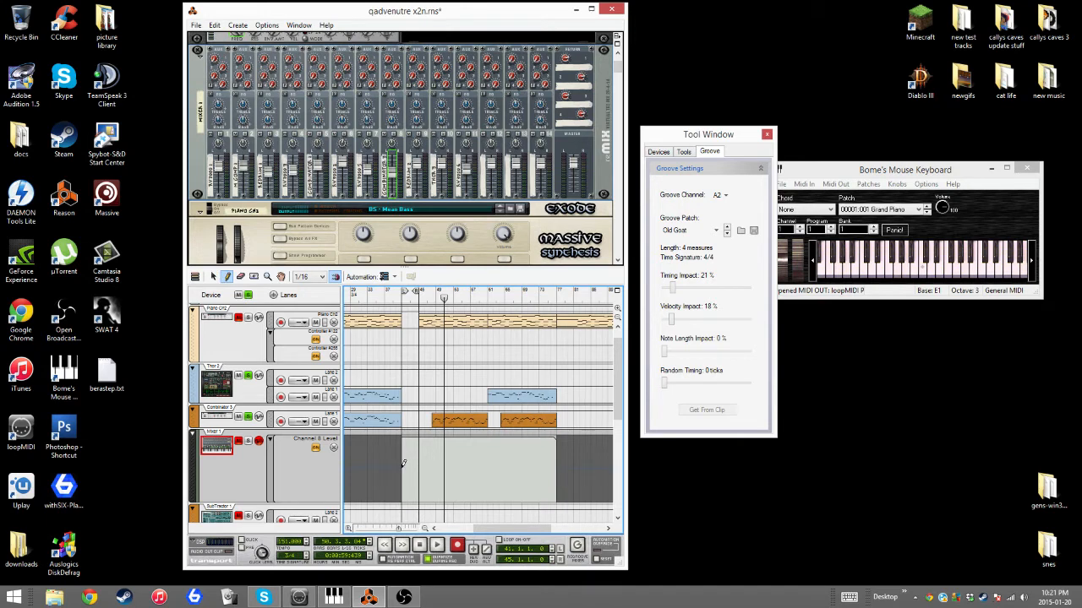
click(403, 463)
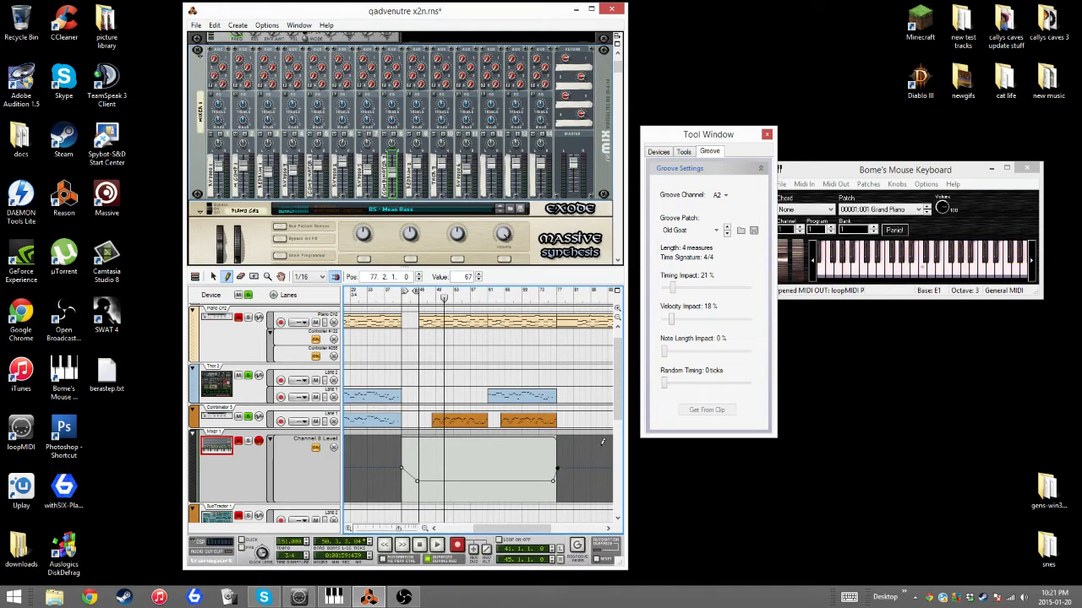
- Play from bar 39 and solo the Piano CH2 and SubTractor 1 tracks along with the others
click(394, 297)
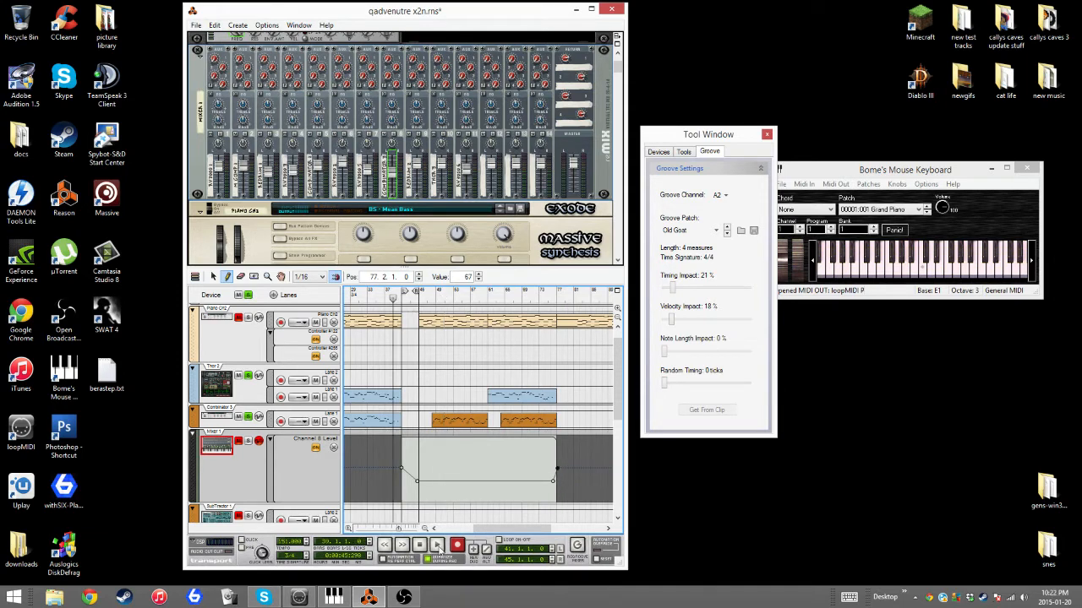
click(438, 545)
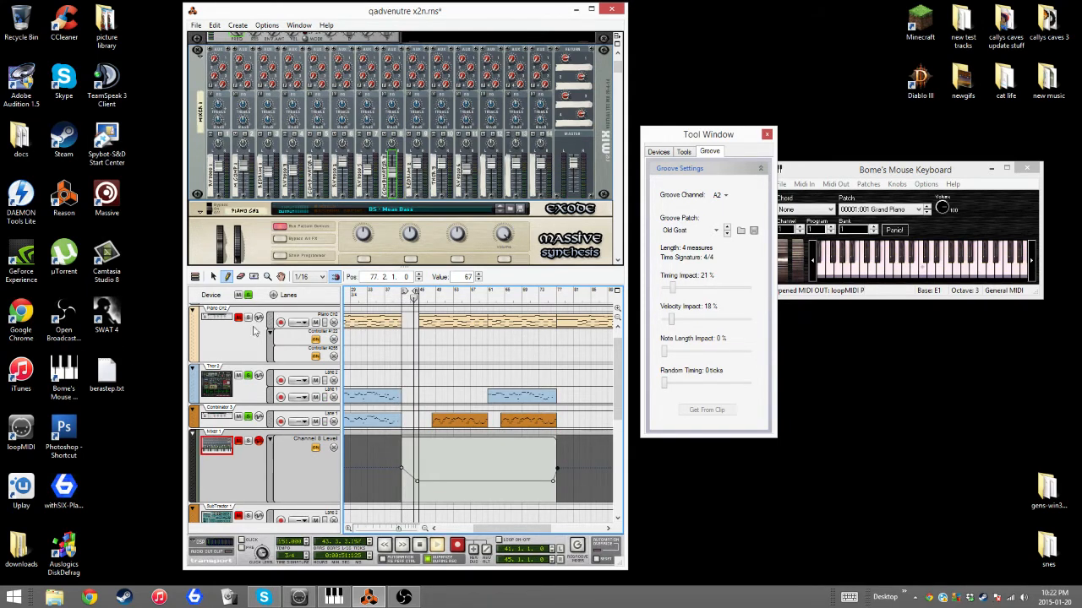
scroll(256, 332, up, 1)
click(269, 369)
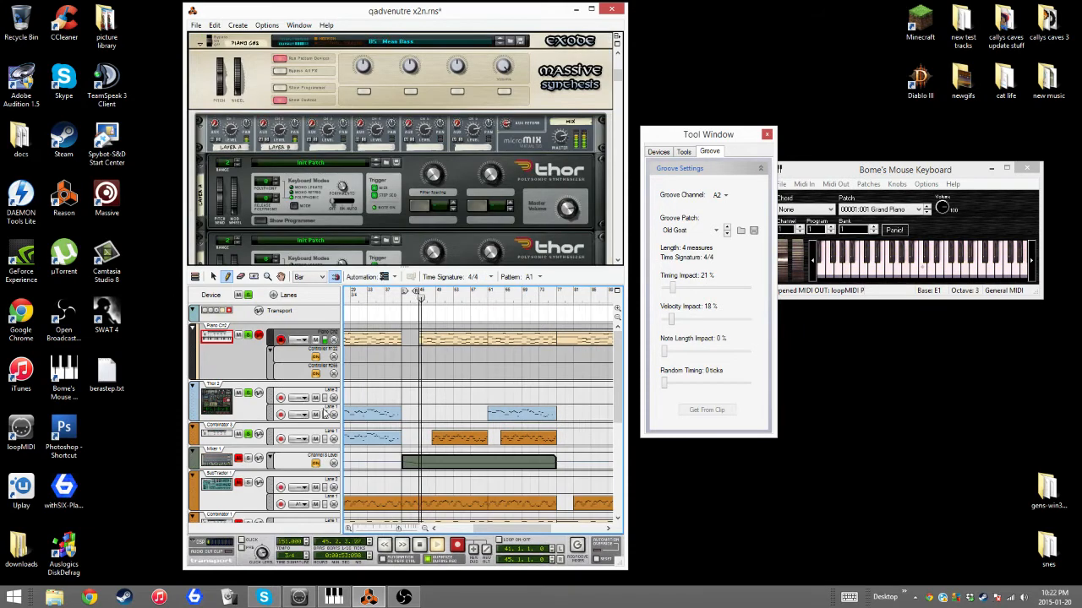
click(251, 484)
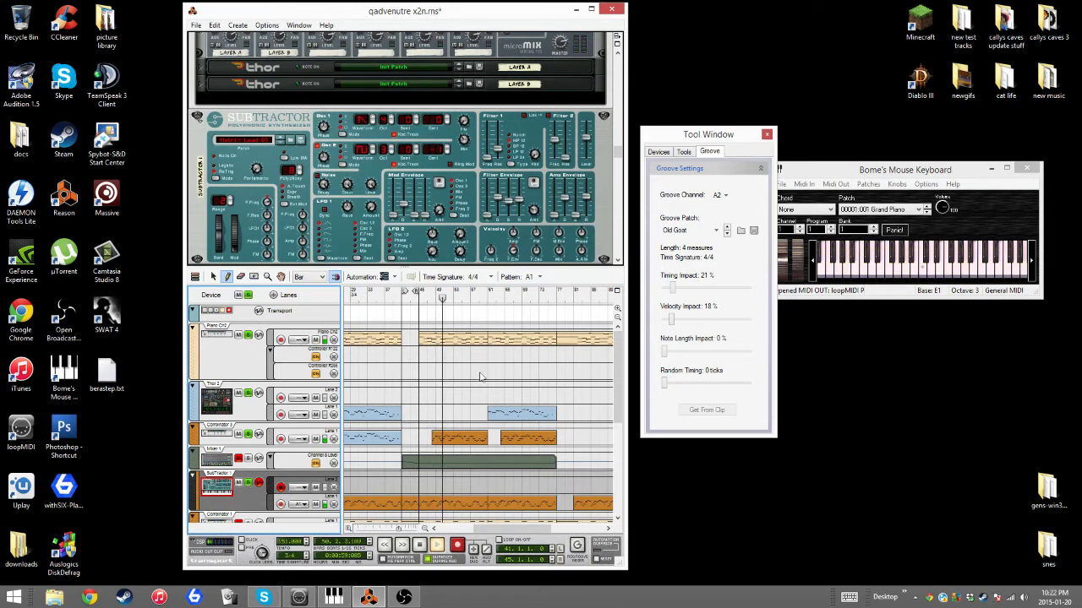
- Adjust the Channel 8 Level dip, placing its first low point at 52 near bar 43, and solo the Mixer 1 track
click(431, 470)
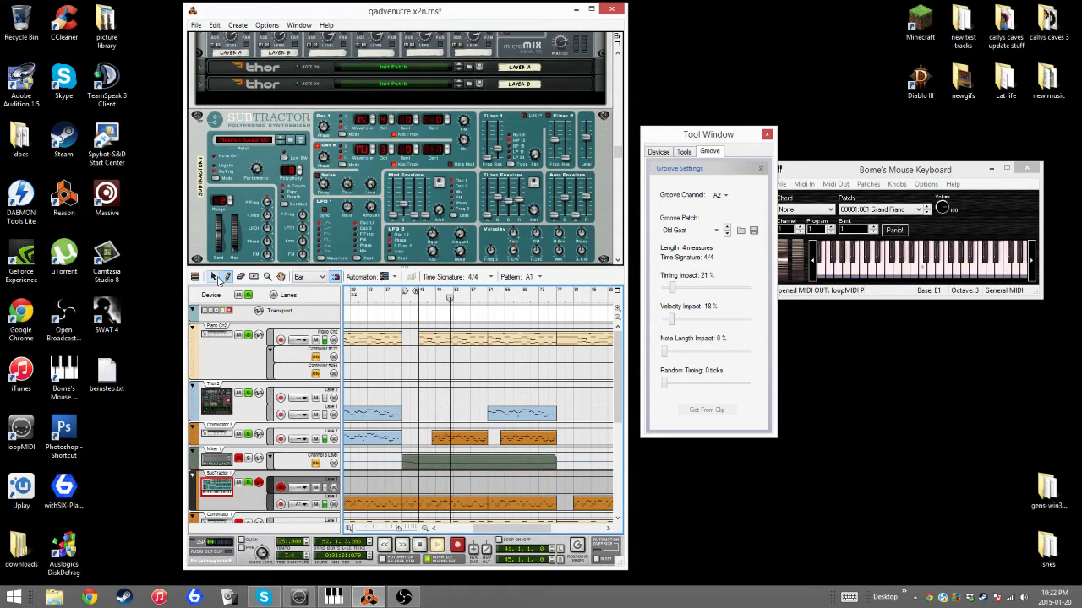
click(433, 468)
double_click(432, 467)
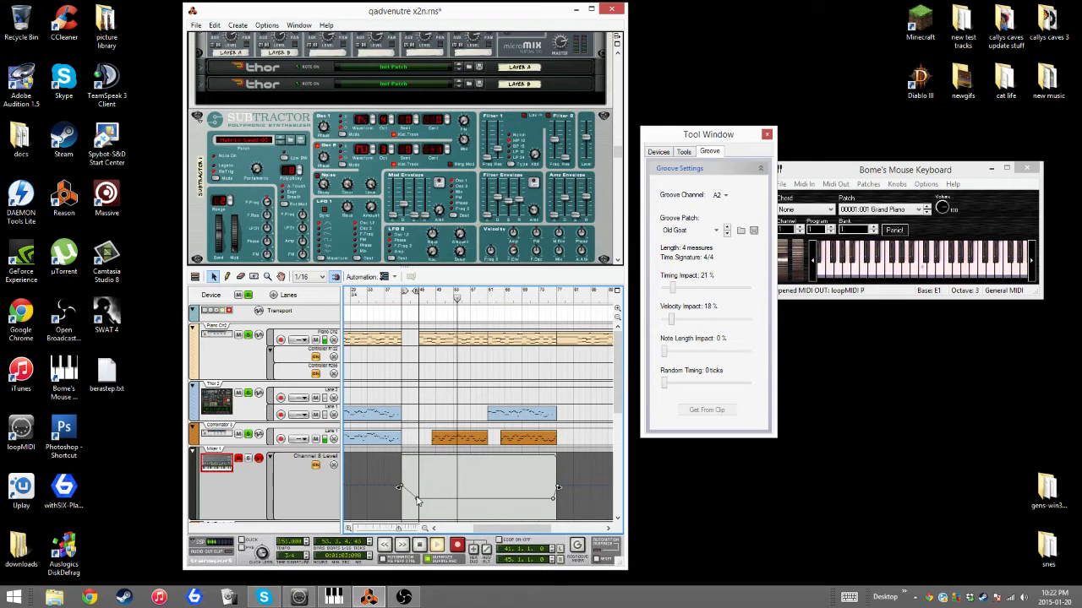
drag(417, 499, 415, 515)
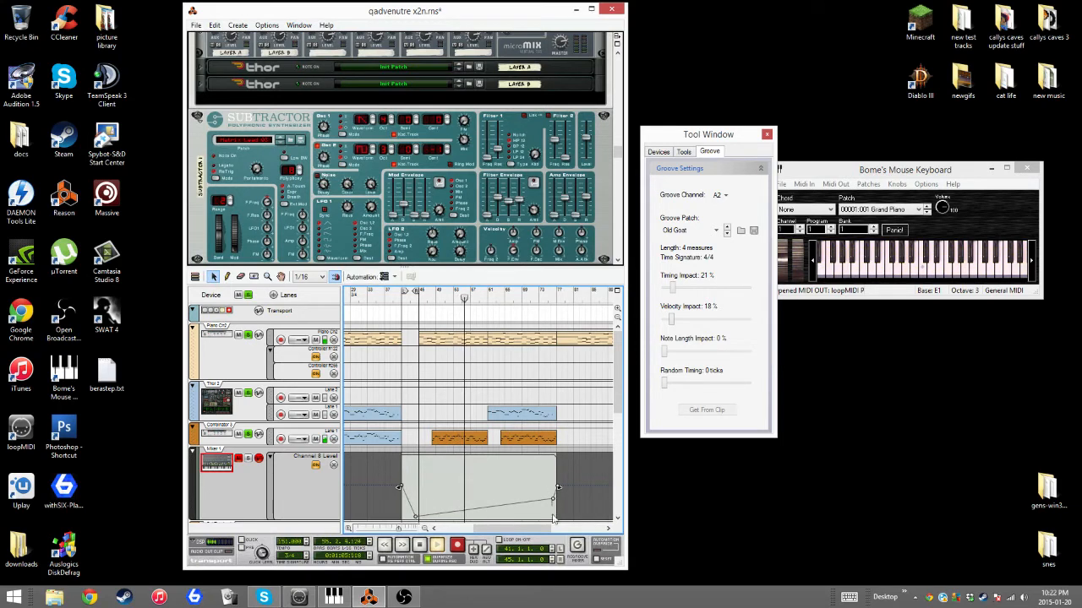
scroll(555, 500, down, 2)
mouse_move(554, 459)
mouse_down()
mouse_move(554, 474)
mouse_move(553, 451)
mouse_up()
click(251, 416)
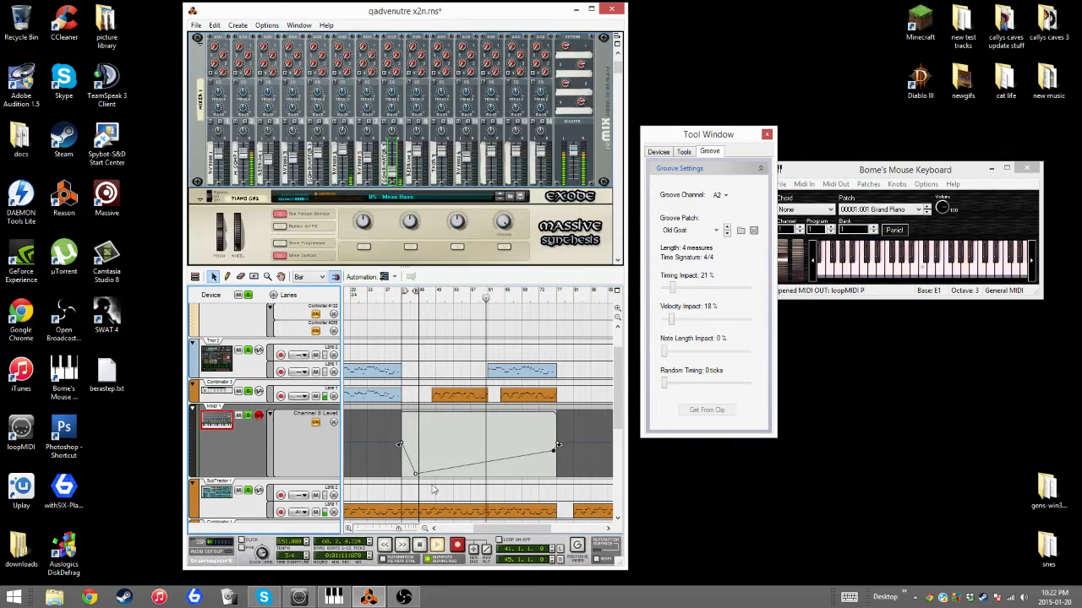
drag(415, 474, 415, 455)
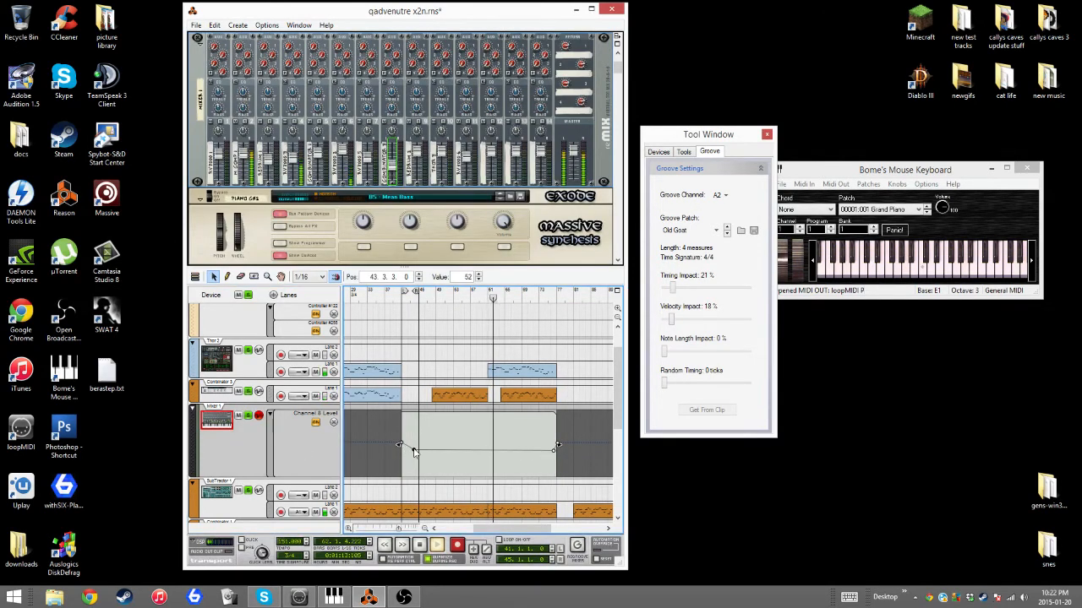
- Replay from about bar 48 with Combinator 2 soloed too, and clear all track solos
click(428, 295)
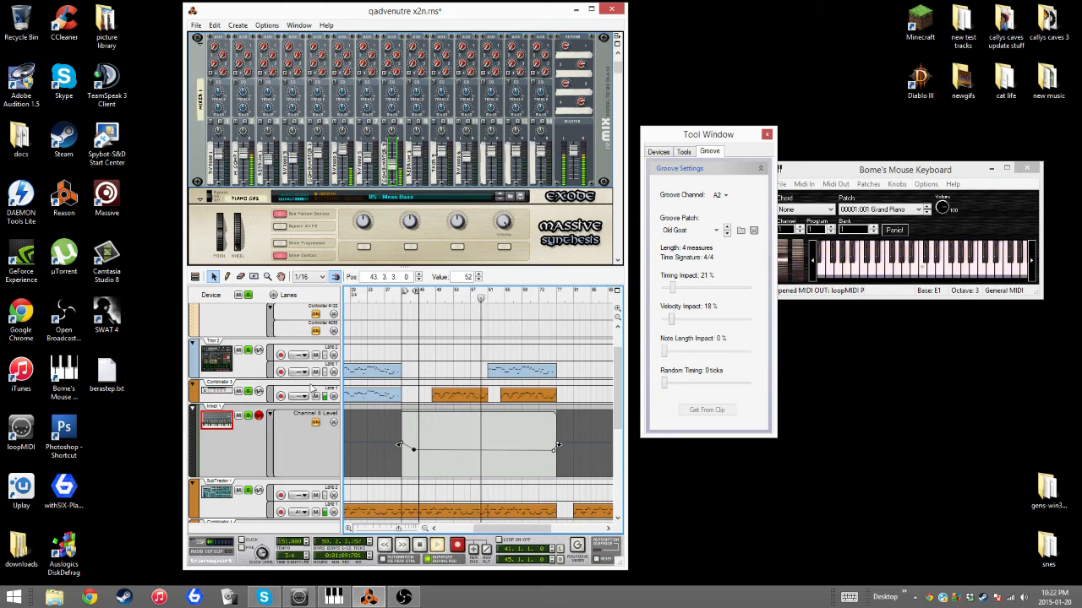
scroll(311, 388, down, 3)
click(246, 455)
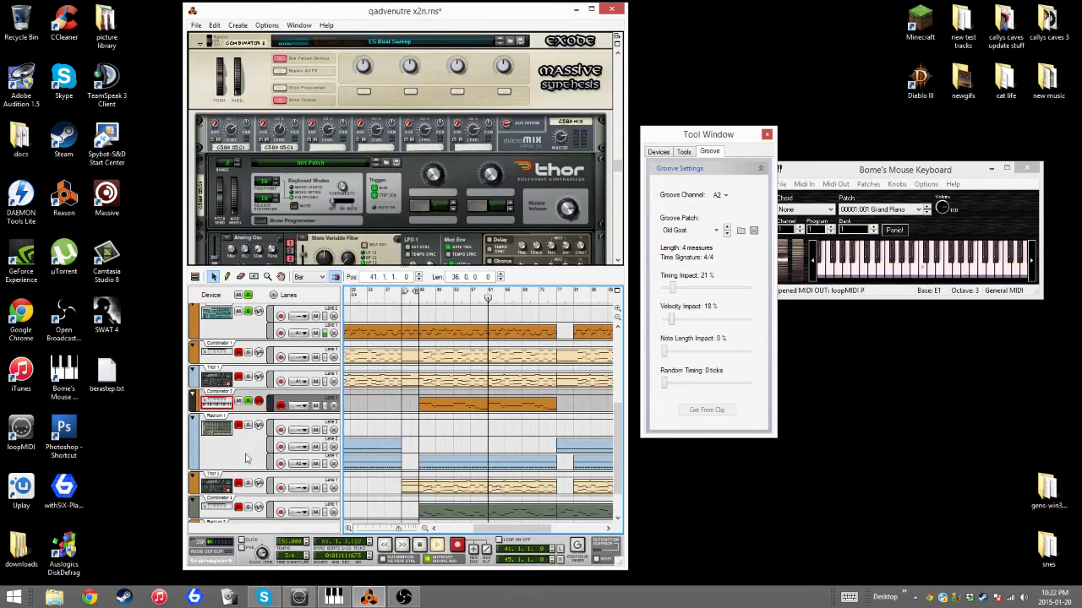
click(248, 300)
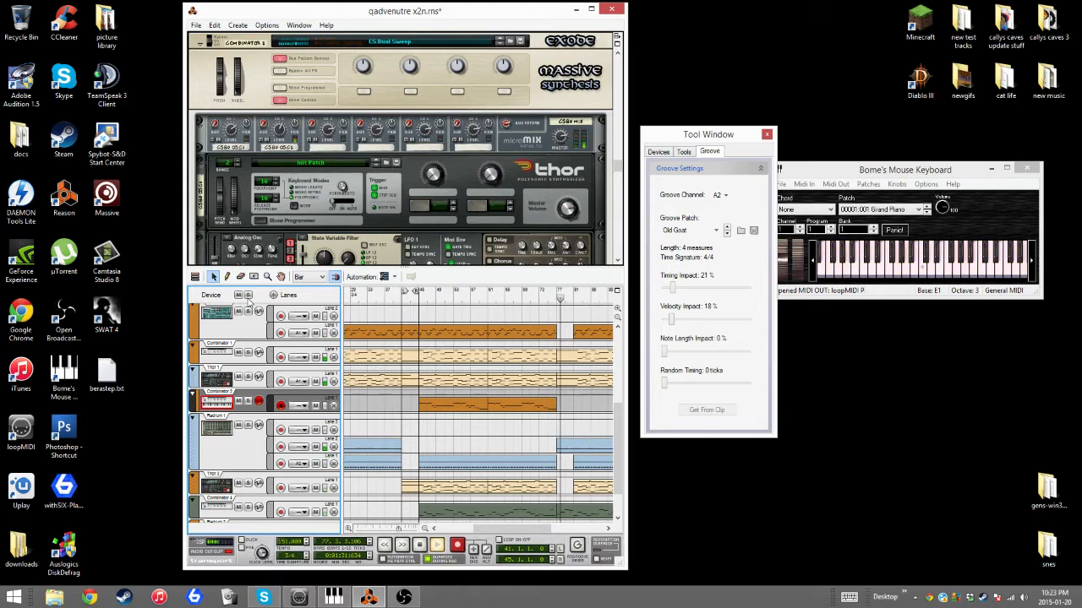
- Make the bar 80 note a one-bar E4 in the Combinator 4 clip starting at bar 77, and replay from about bar 79
double_click(583, 510)
drag(541, 375, 548, 364)
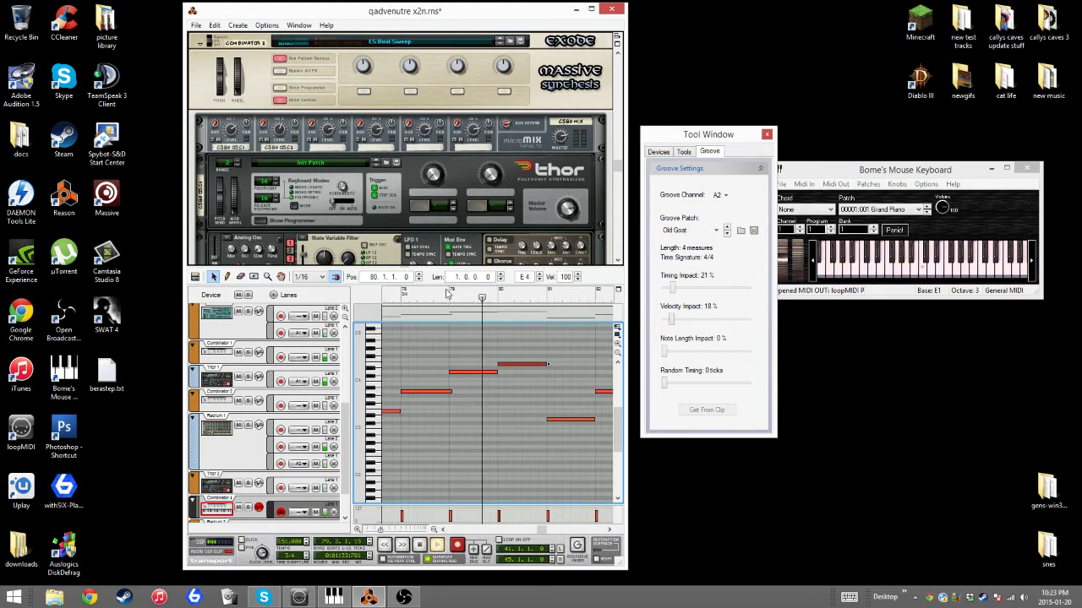
drag(446, 293, 461, 315)
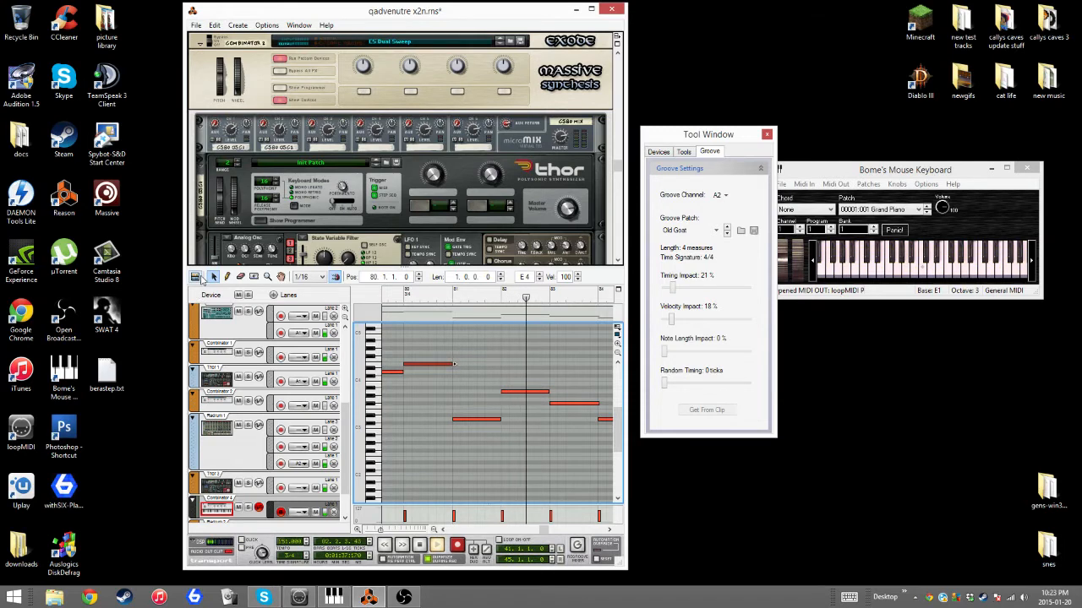
key(ctrl+e)
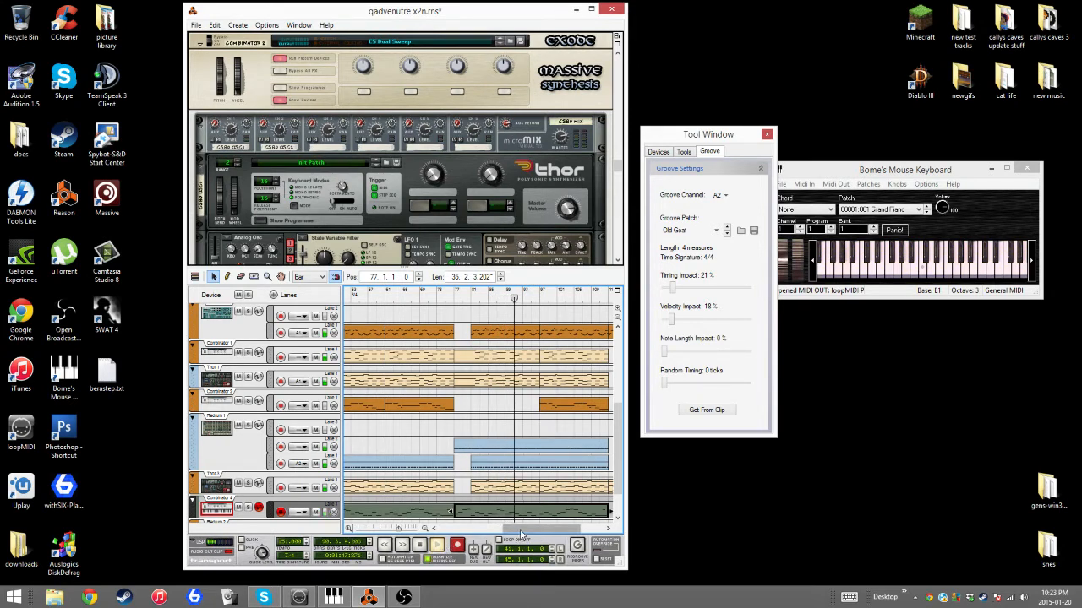
- Copy the 13-bar Combinator 3 clip at bar 64 and place the copy at bar 116
drag(558, 528, 581, 528)
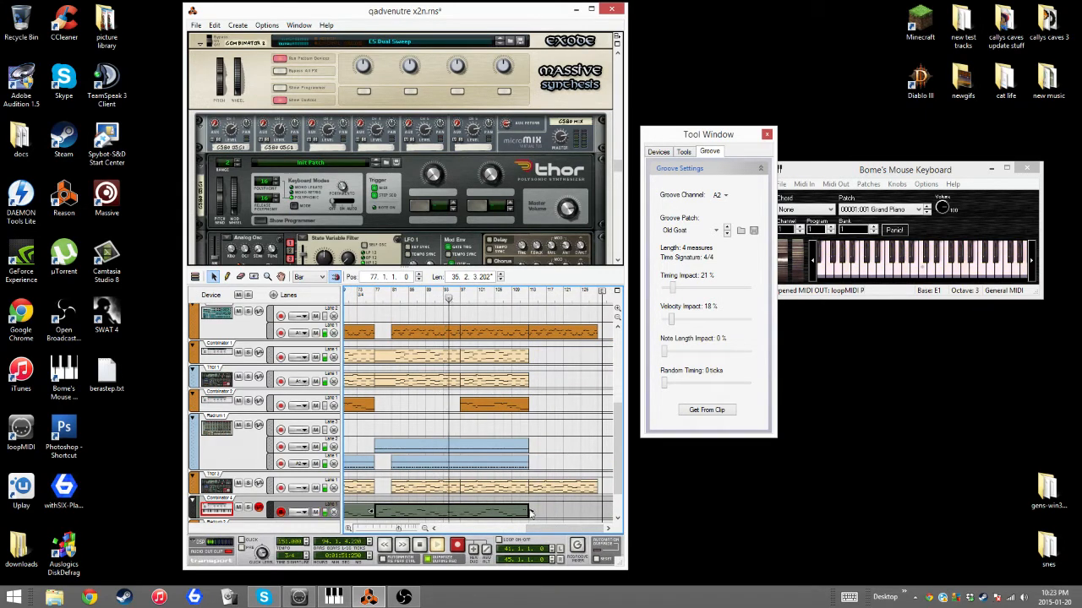
drag(547, 530, 498, 532)
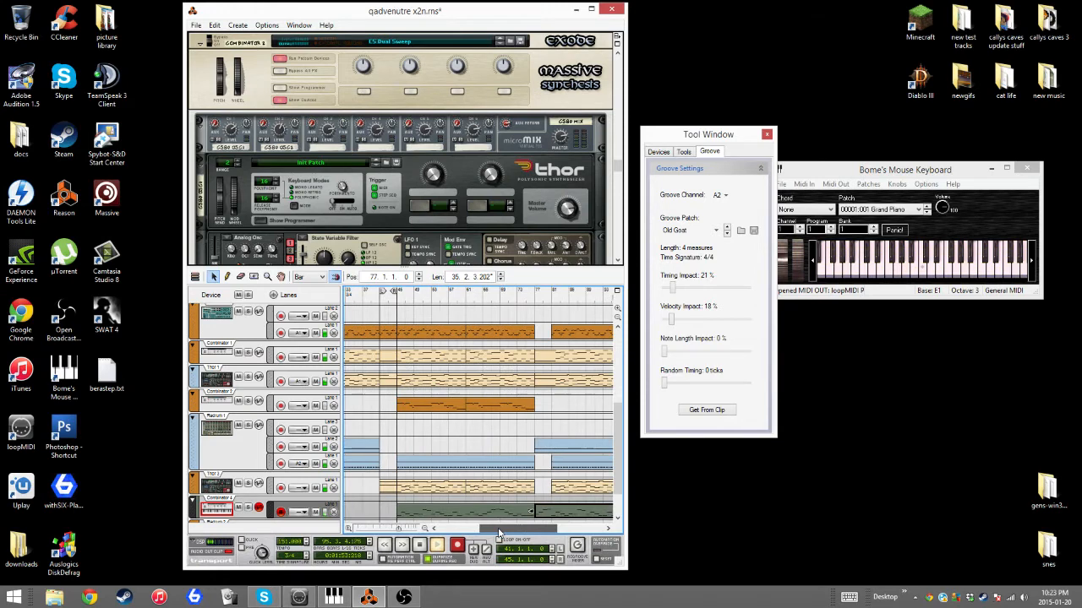
scroll(421, 466, up, 3)
click(429, 461)
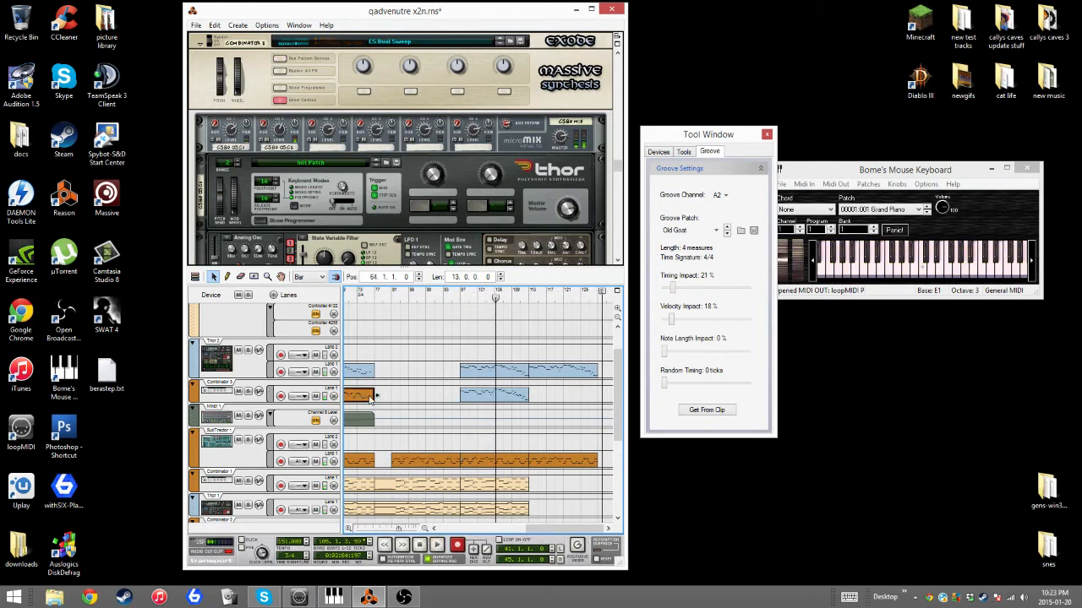
key(ctrl+c)
key(ctrl+v)
drag(404, 397, 570, 388)
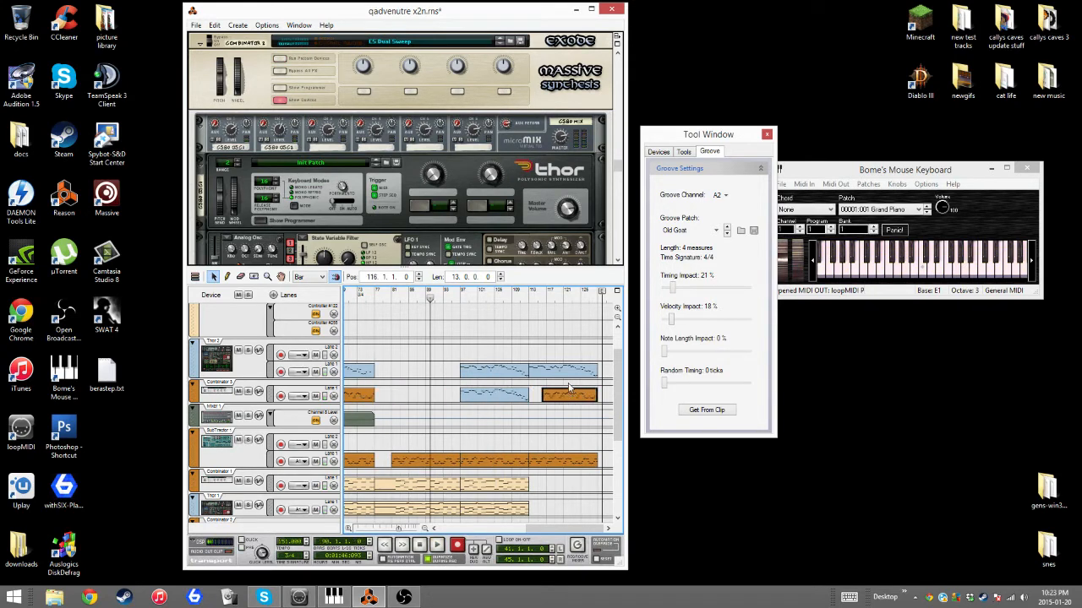
- Play the ending section from bar 113, and replay it from about bar 101
click(528, 297)
click(443, 546)
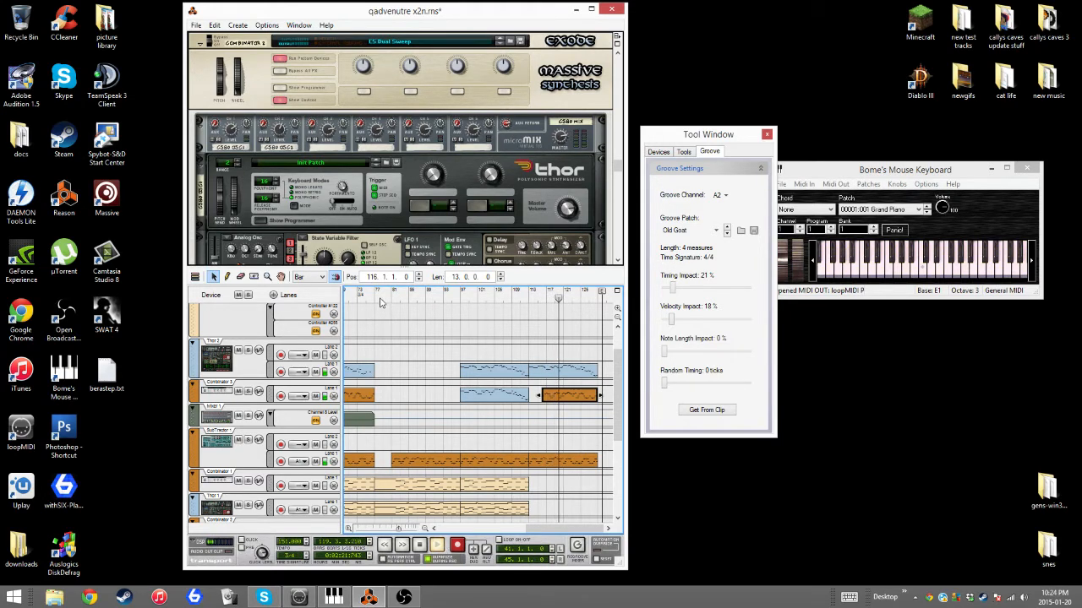
drag(375, 297, 480, 304)
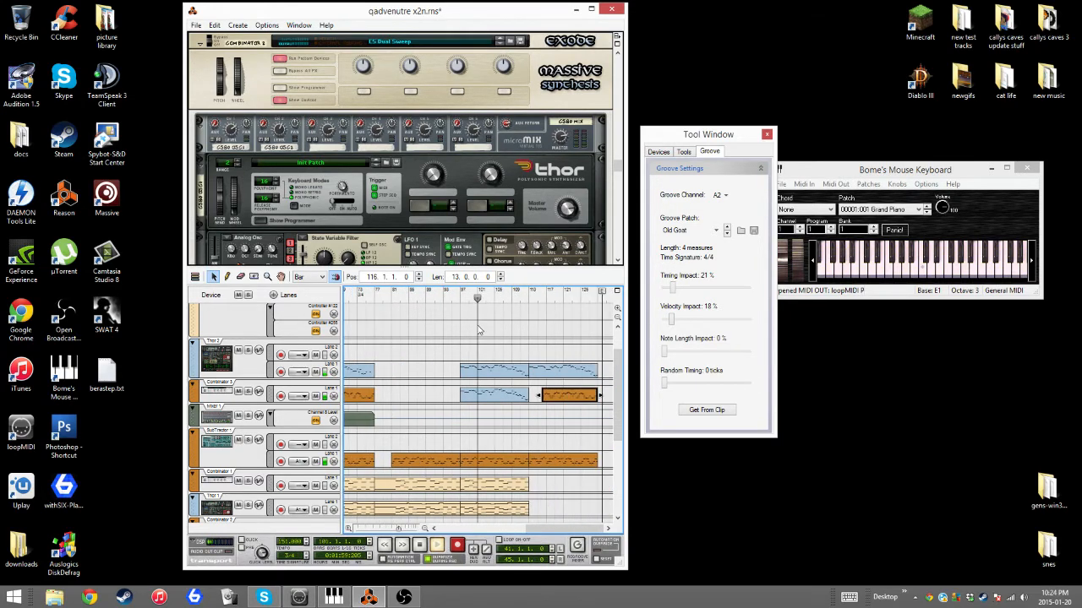
- Extend the Filter 1 frequency automation clip to the song's end, with a length of 126.2.2.89
scroll(583, 478, down, 5)
scroll(580, 487, up, 2)
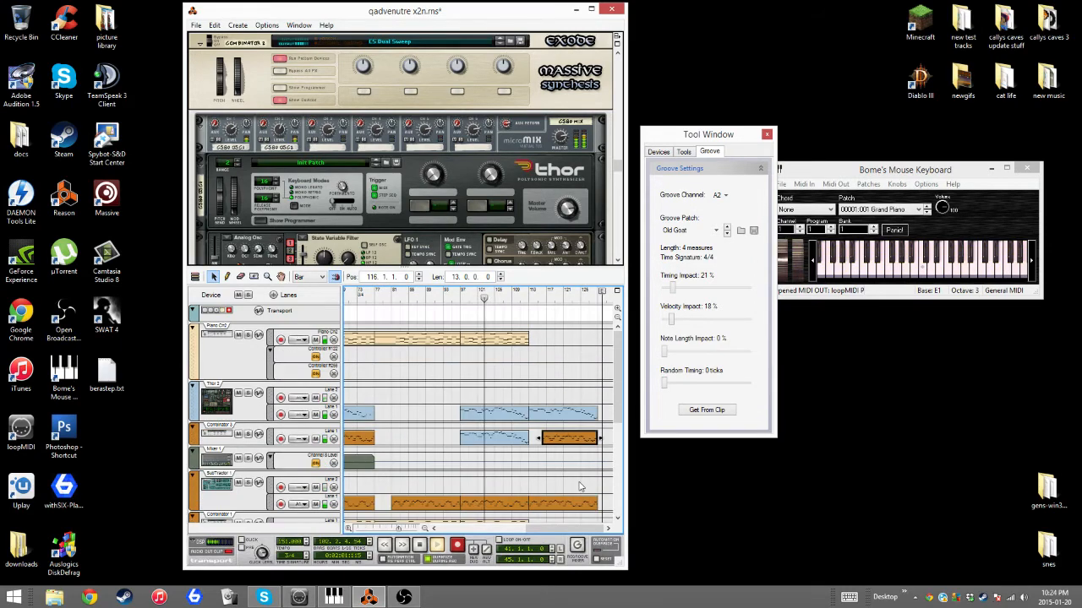
scroll(566, 452, up, 2)
scroll(574, 468, down, 4)
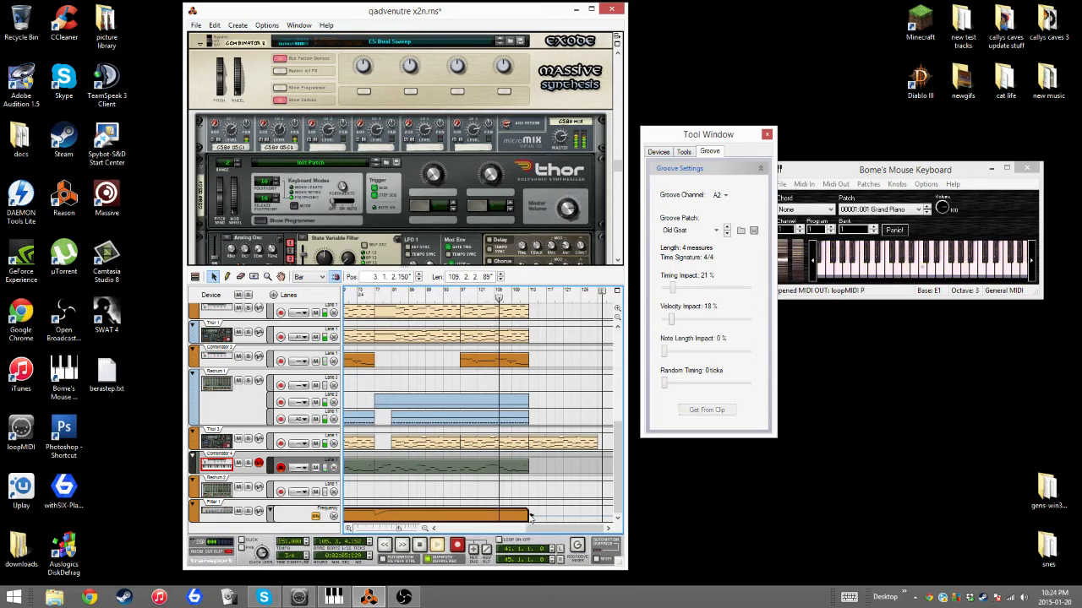
drag(525, 518, 601, 517)
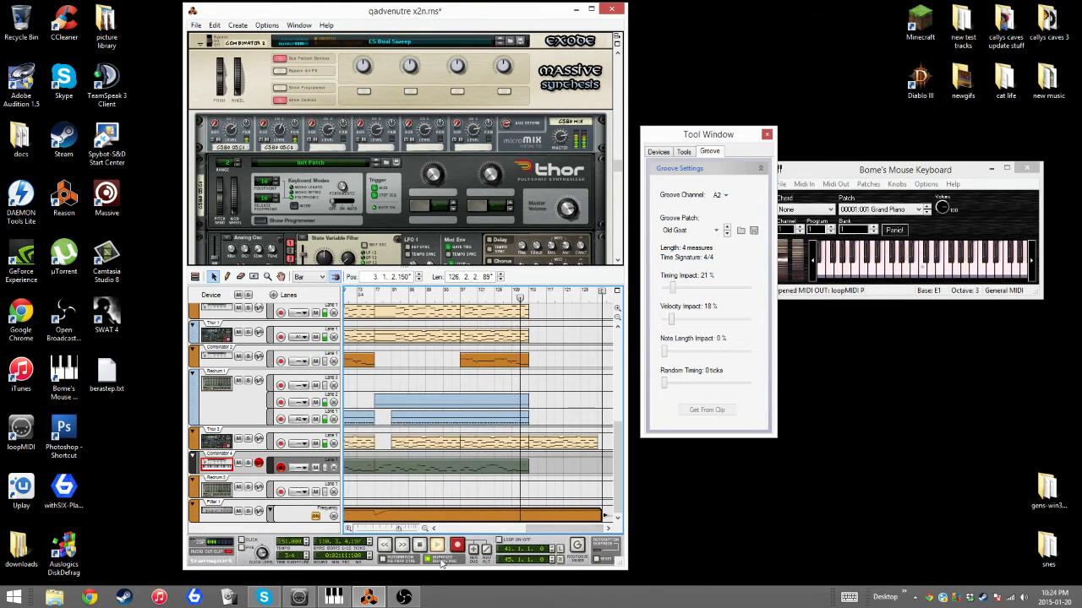
- Set the loop range from bar 113 to bar 130, stop playback, and open the Filter 1 frequency clip for editing
drag(399, 529, 405, 528)
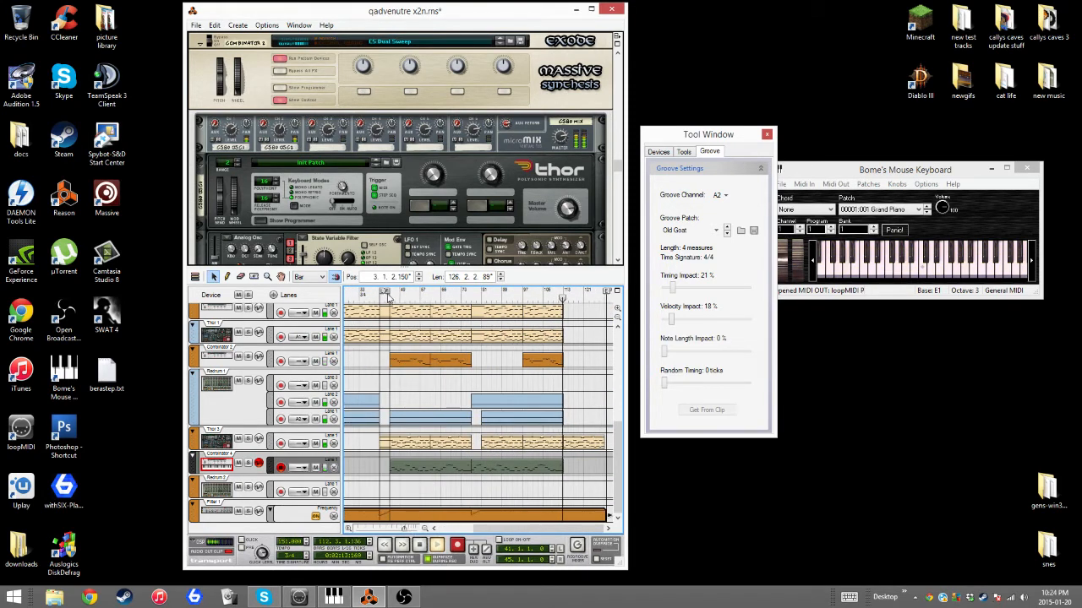
drag(387, 296, 603, 316)
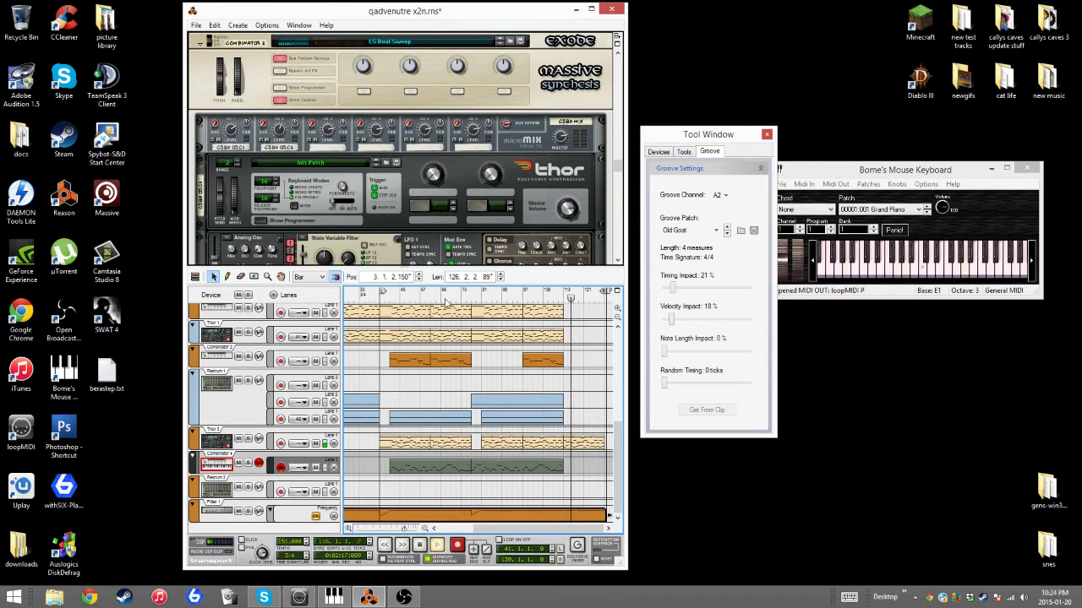
drag(385, 293, 569, 309)
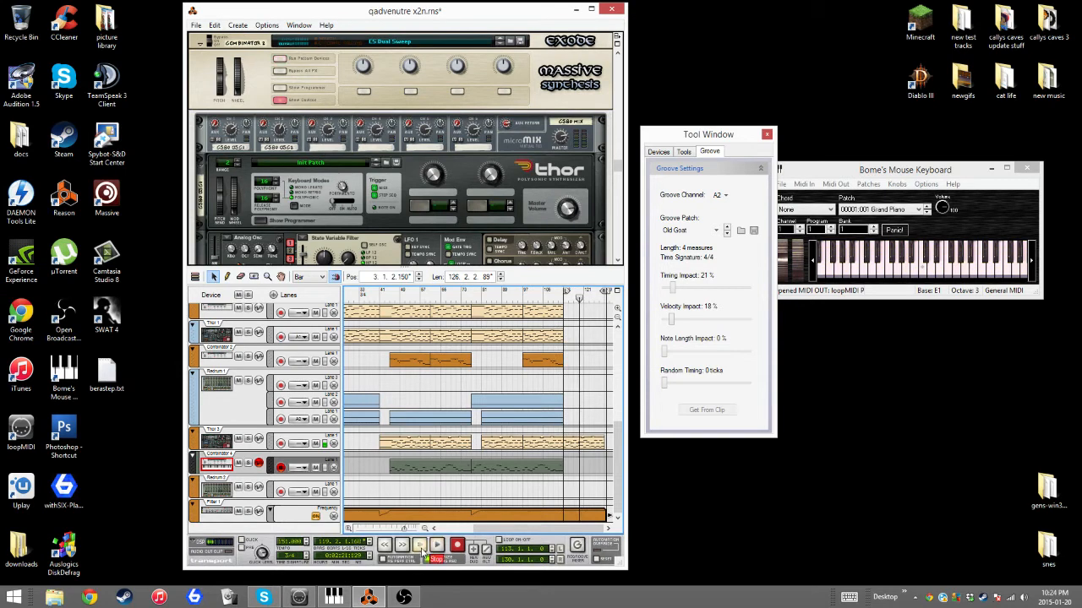
double_click(568, 516)
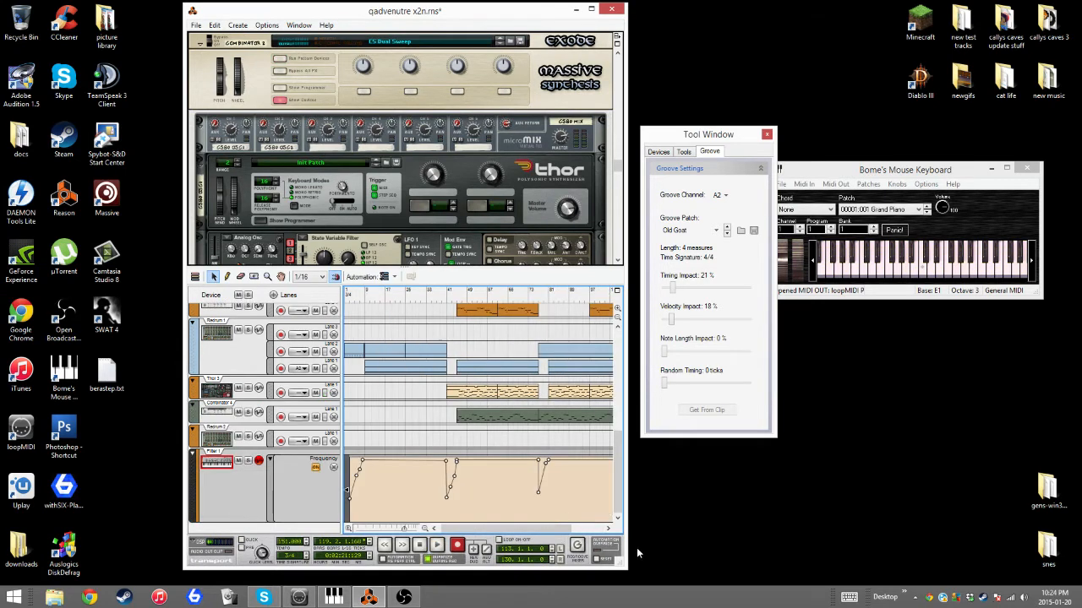
- Add points to the Filter 1 frequency curve at 113.1.1.0 with value 127 and at 113.3.1.0 with value 79
click(607, 528)
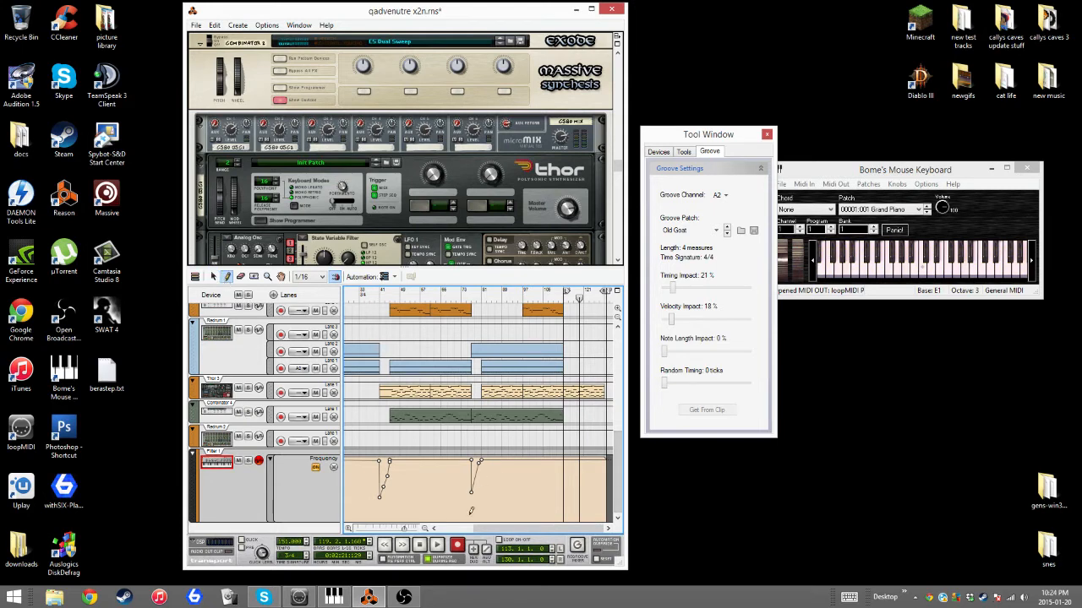
drag(404, 529, 393, 531)
drag(532, 529, 630, 528)
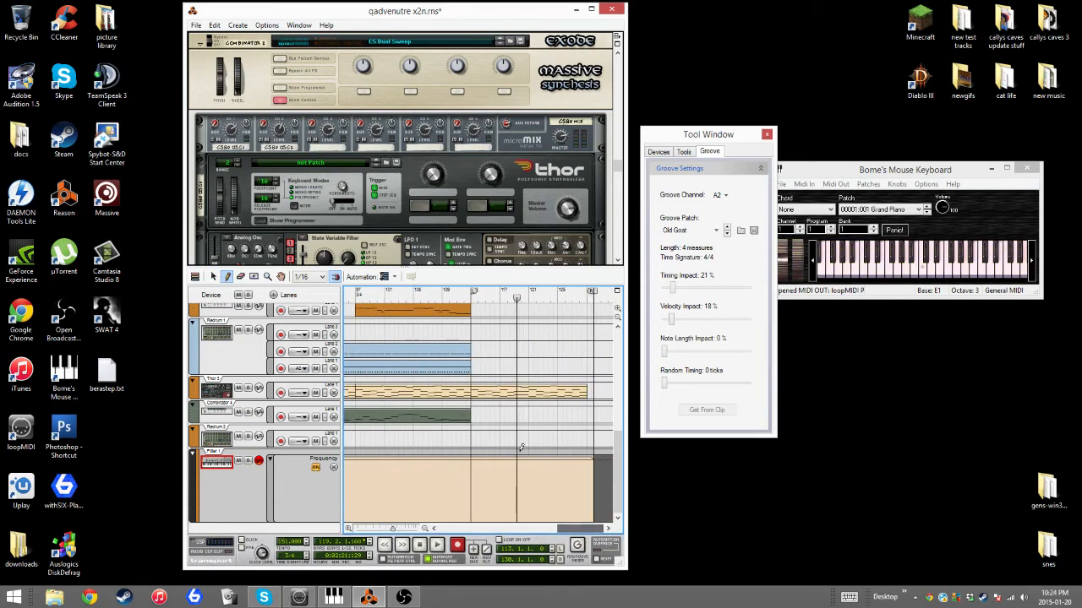
click(472, 457)
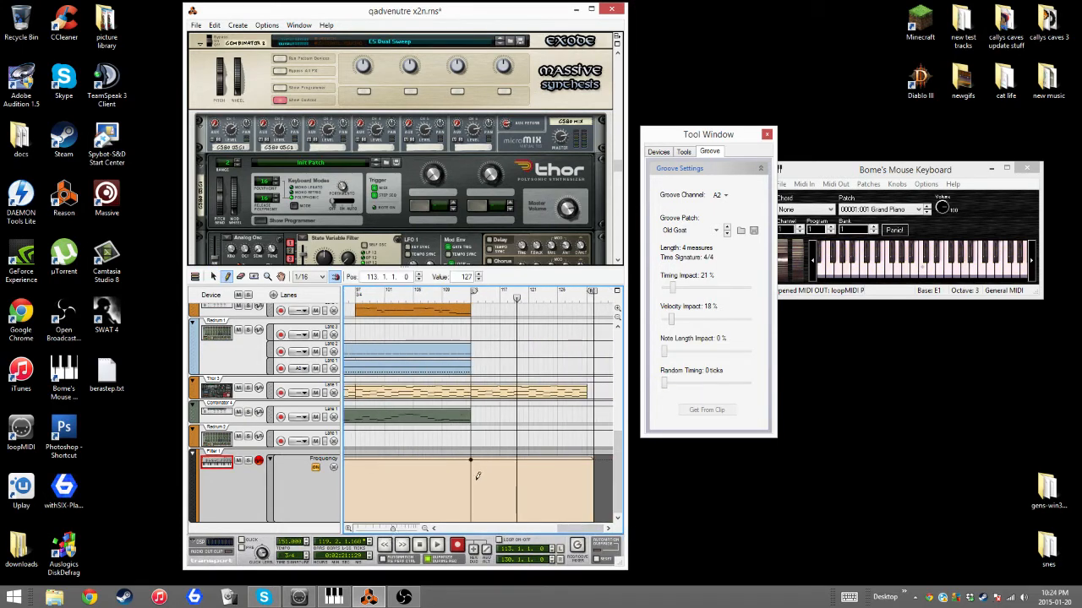
- Play the filter drop from about bar 109 and stop playback after bar 114
click(447, 291)
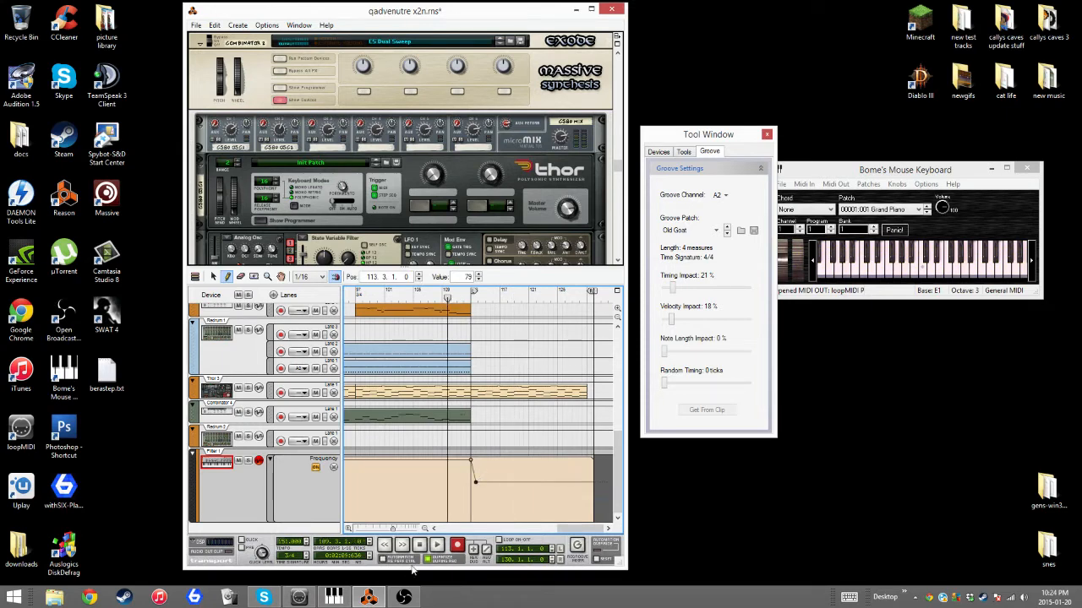
click(437, 545)
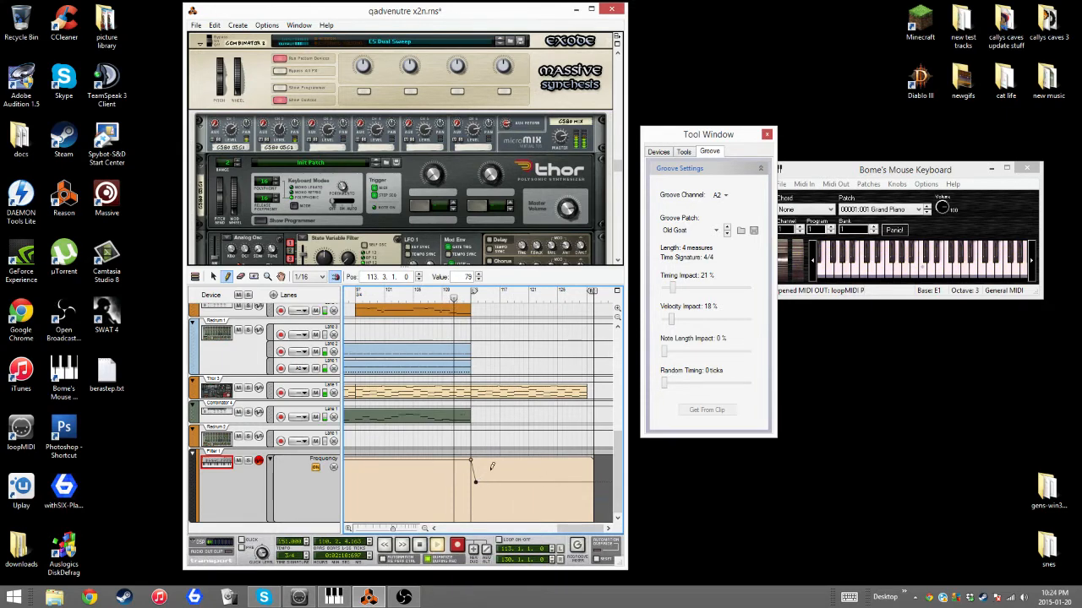
drag(392, 529, 377, 529)
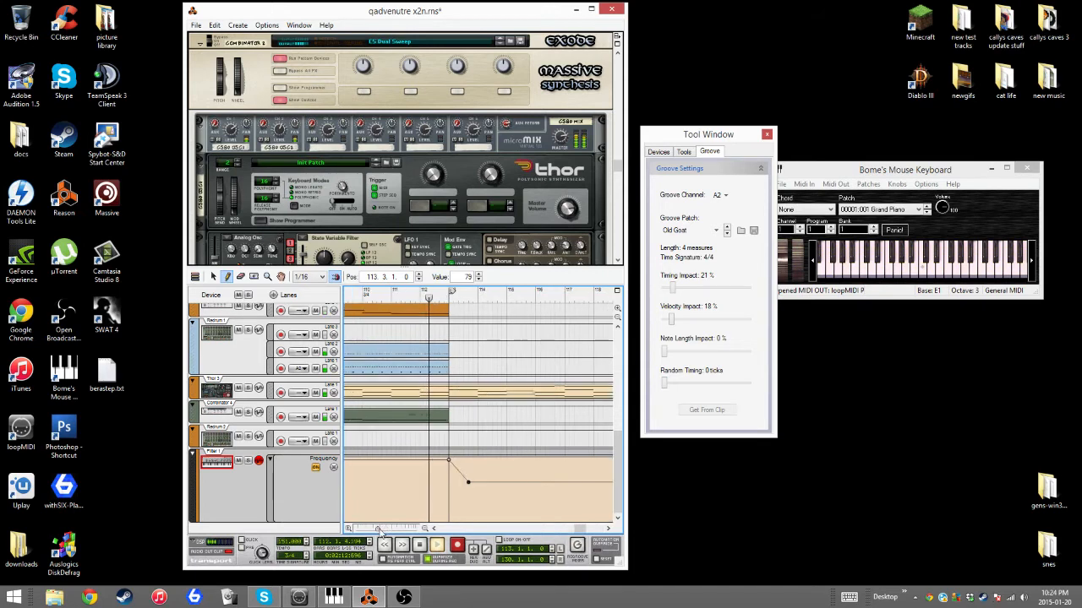
click(420, 545)
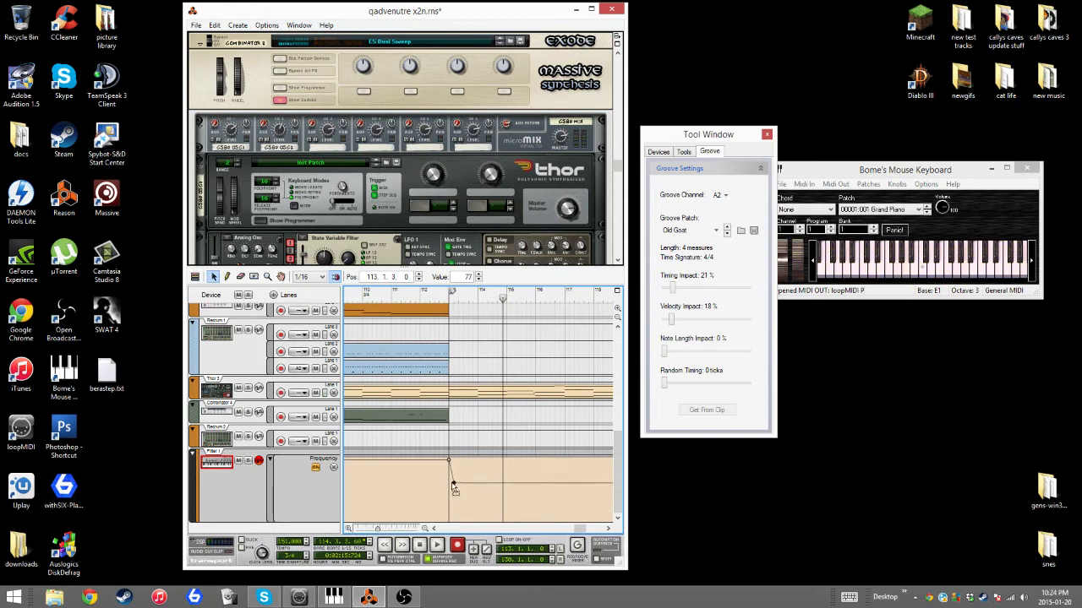
- Move the low Filter 1 frequency point to 113.1.1.0 with value 78 and play from about bar 111
click(398, 291)
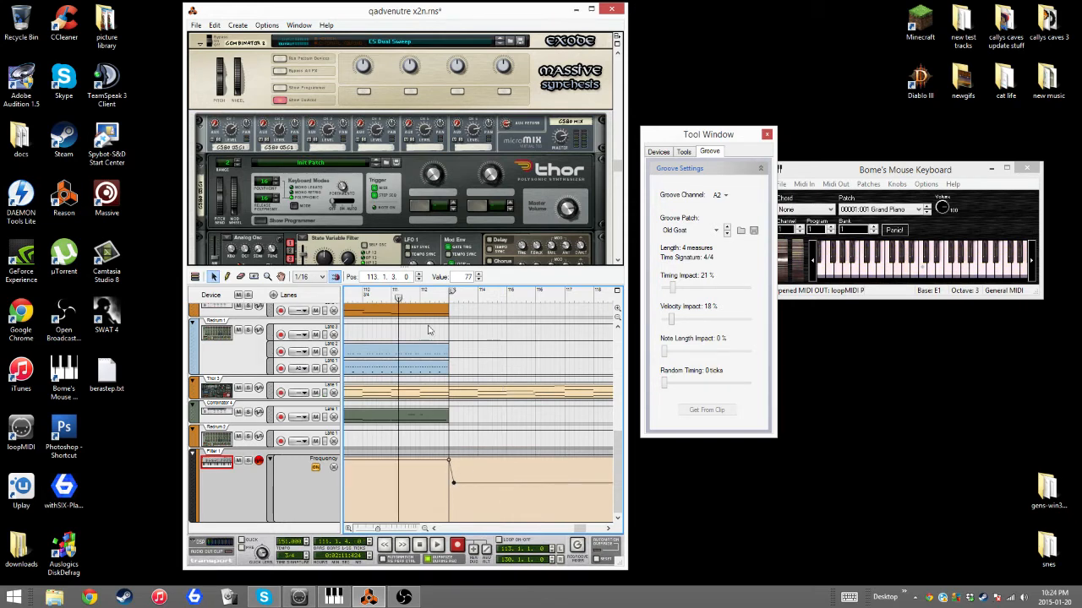
click(449, 483)
click(437, 546)
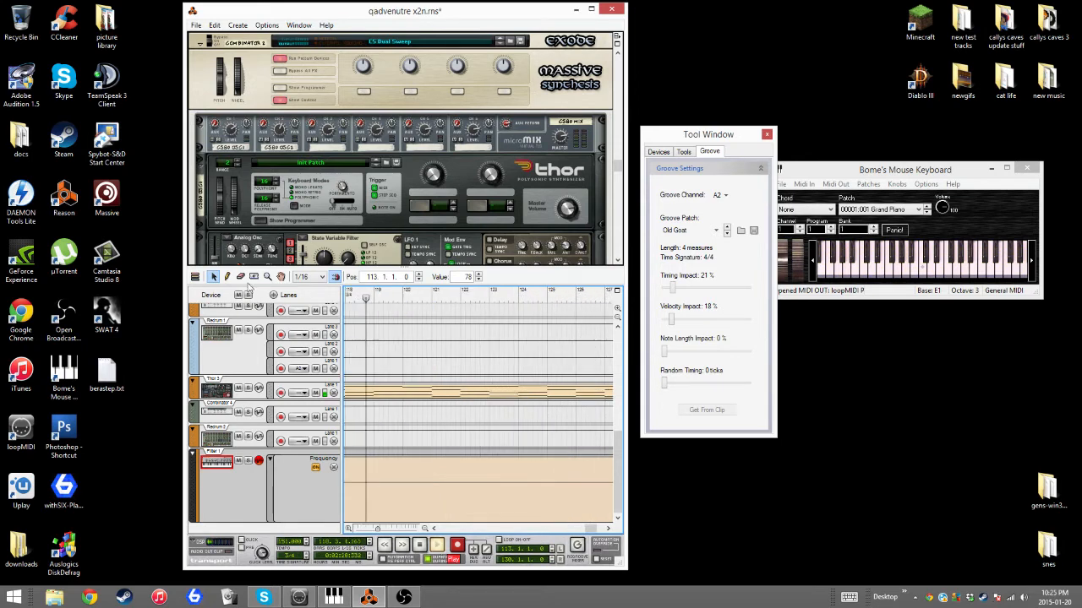
- Return from clip editing to the full arrangement while the ending plays, and stop playback at the song's start
click(195, 277)
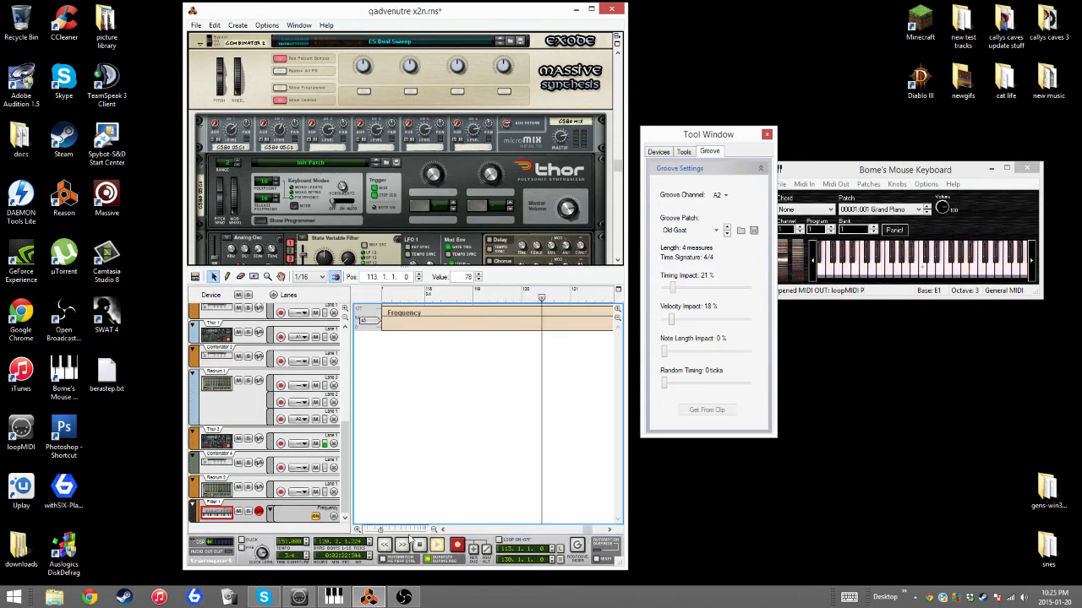
drag(379, 530, 407, 530)
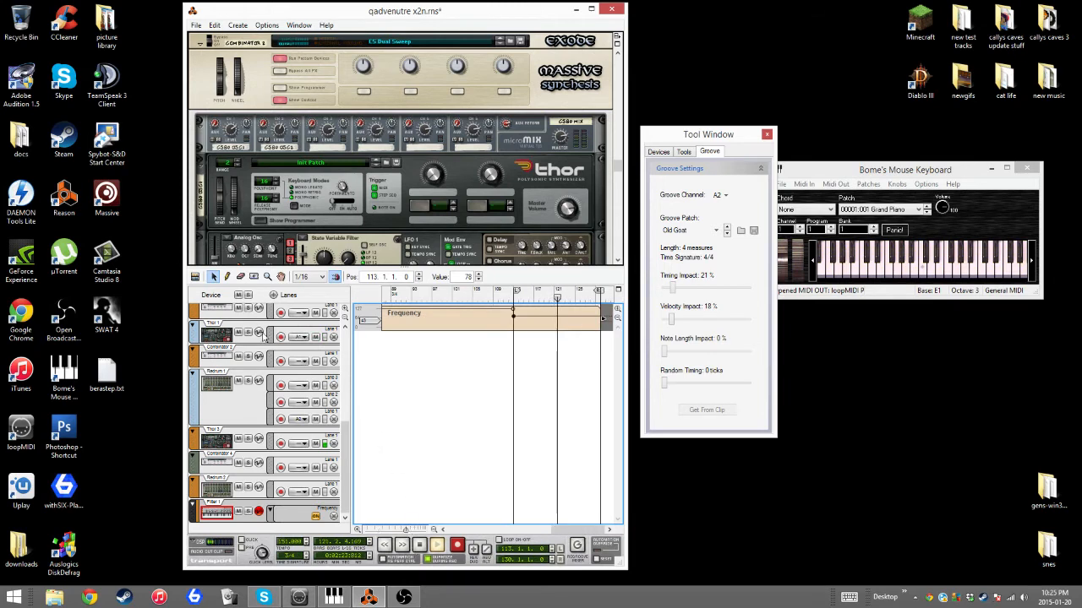
click(195, 277)
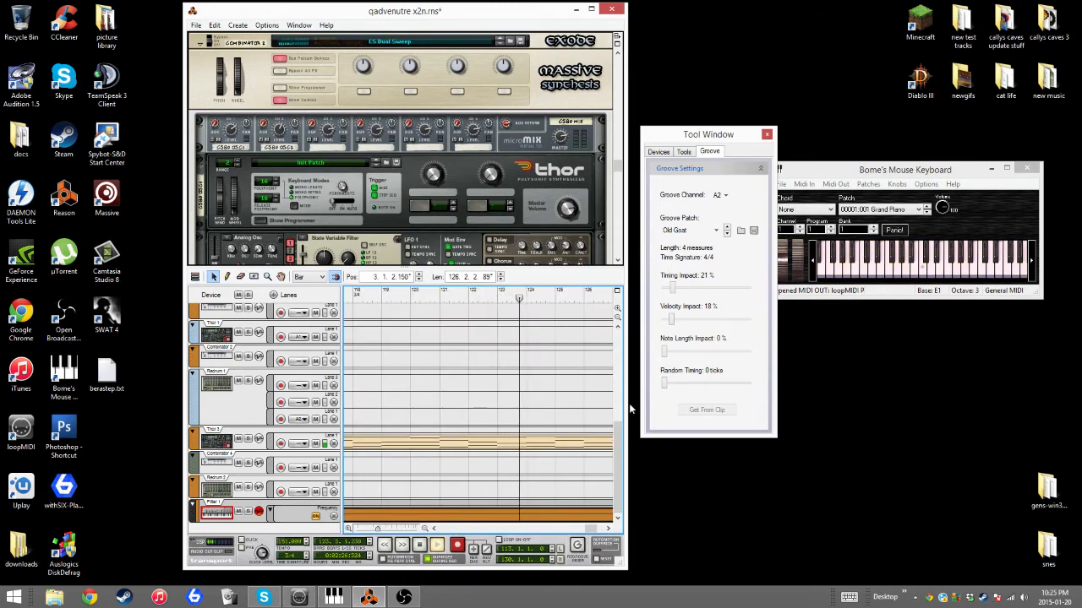
scroll(457, 507, up, 5)
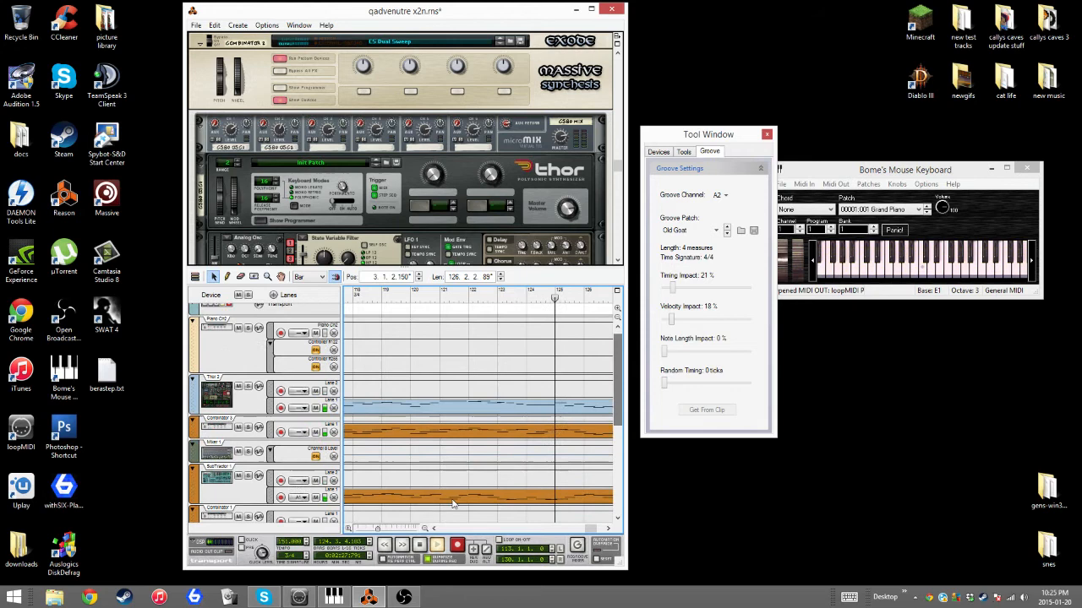
click(409, 530)
scroll(521, 493, up, 1)
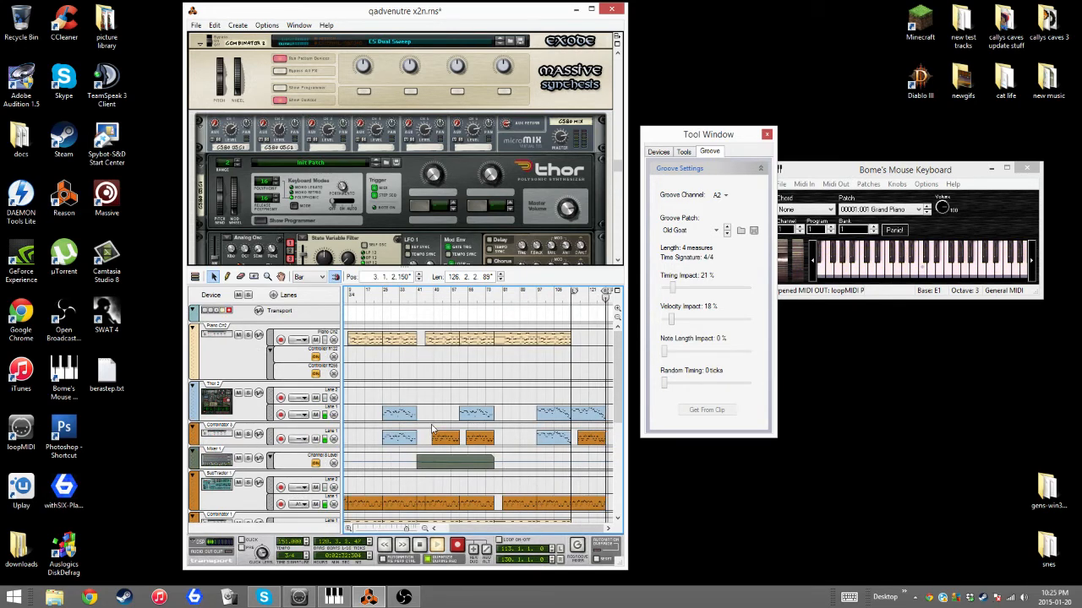
double_click(419, 545)
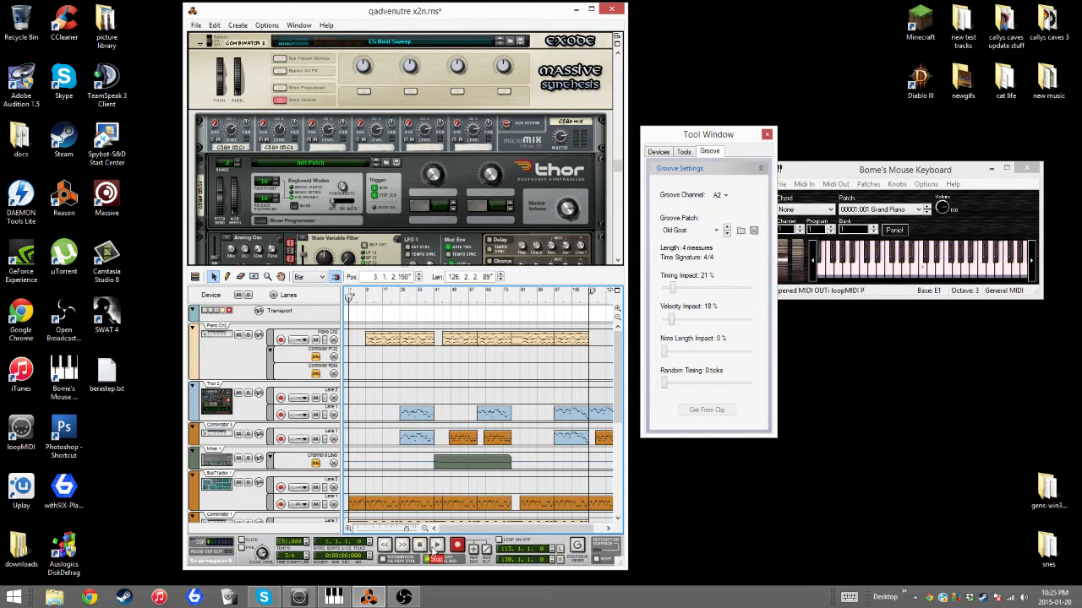
click(419, 545)
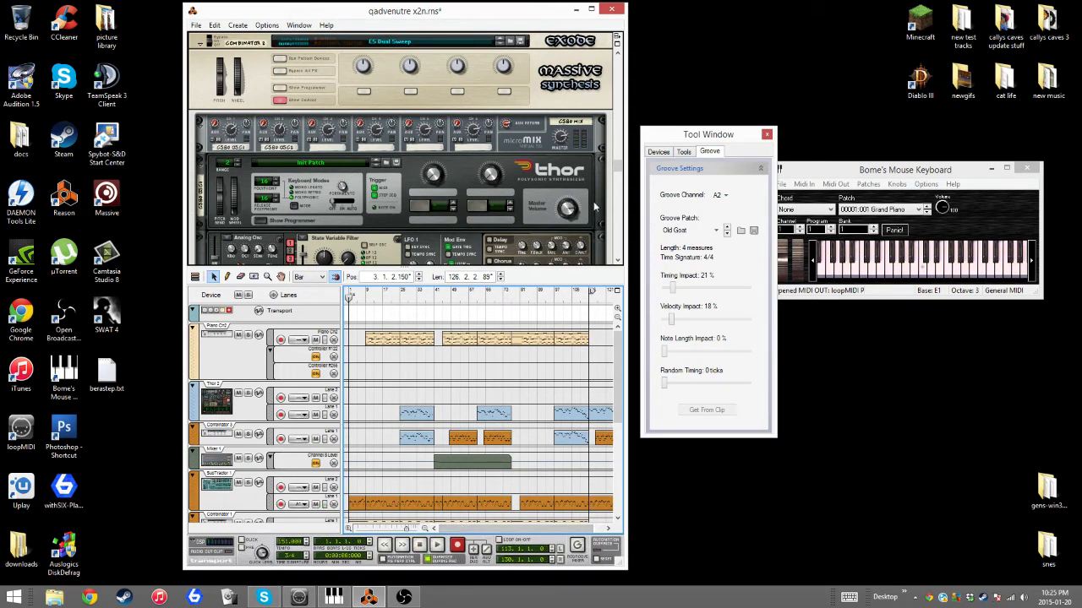
- Create a new Combinator directly below the hardware device in the rack
drag(616, 172, 641, 56)
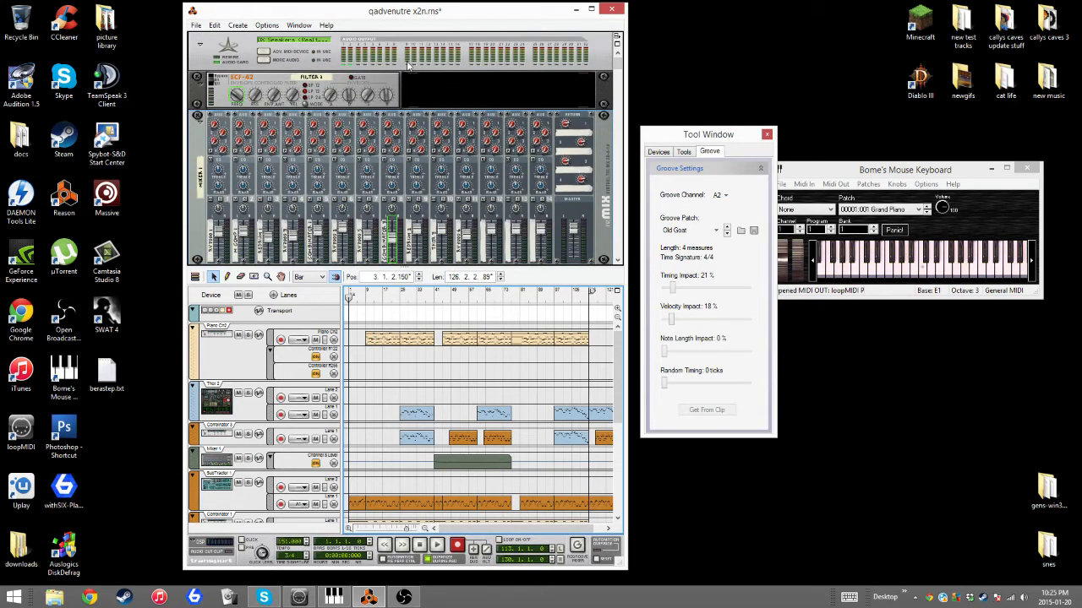
right_click(194, 77)
right_click(207, 67)
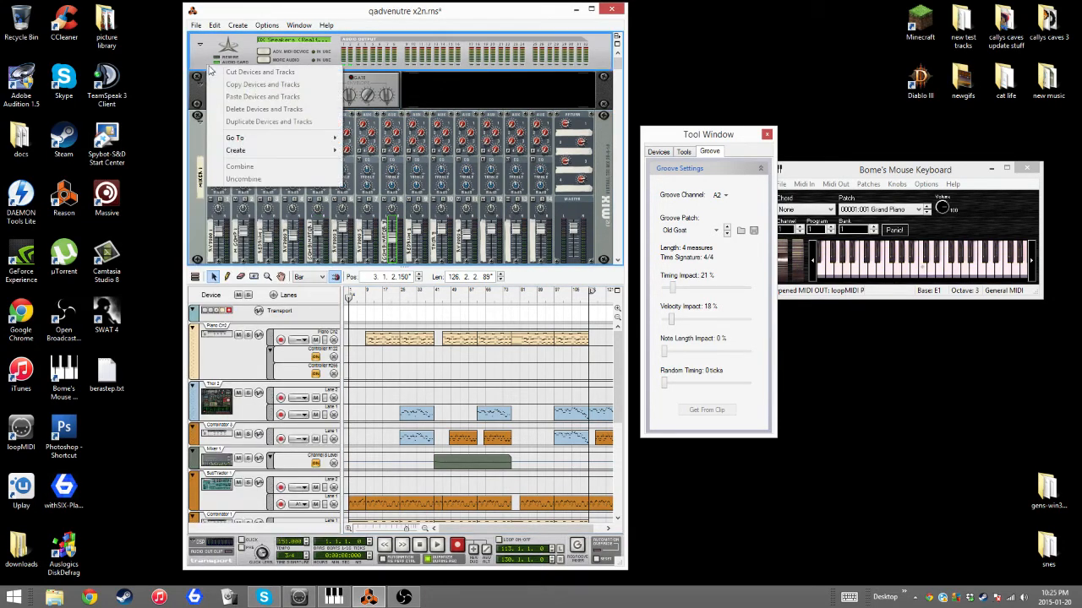
mouse_move(244, 151)
click(380, 184)
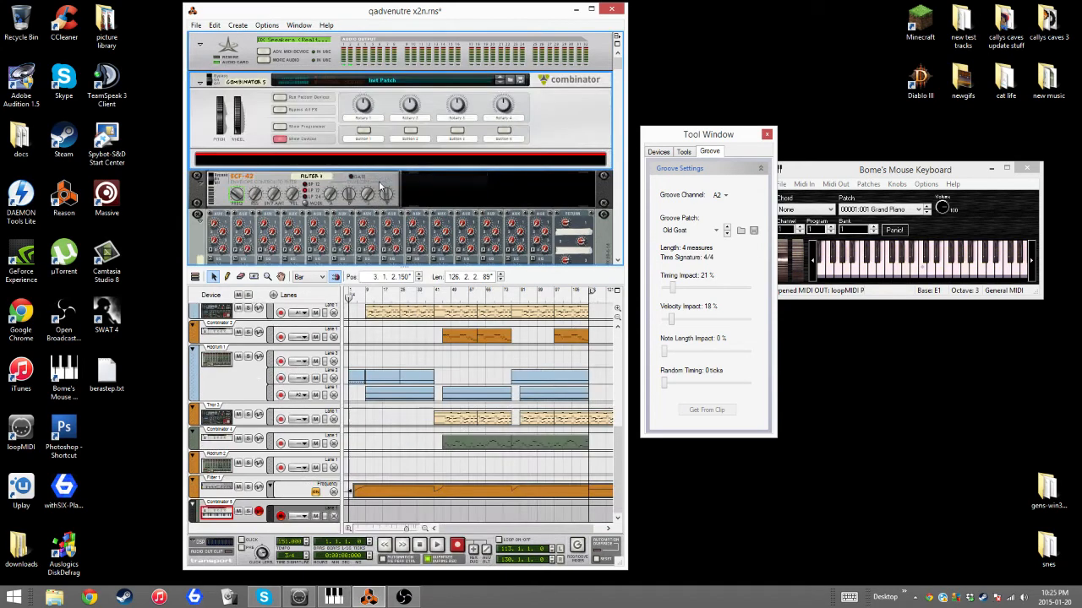
- Reroute the cables feeding the hardware device into the new Combinator's input, and connect the Combinator's output to the hardware device
key(Tab)
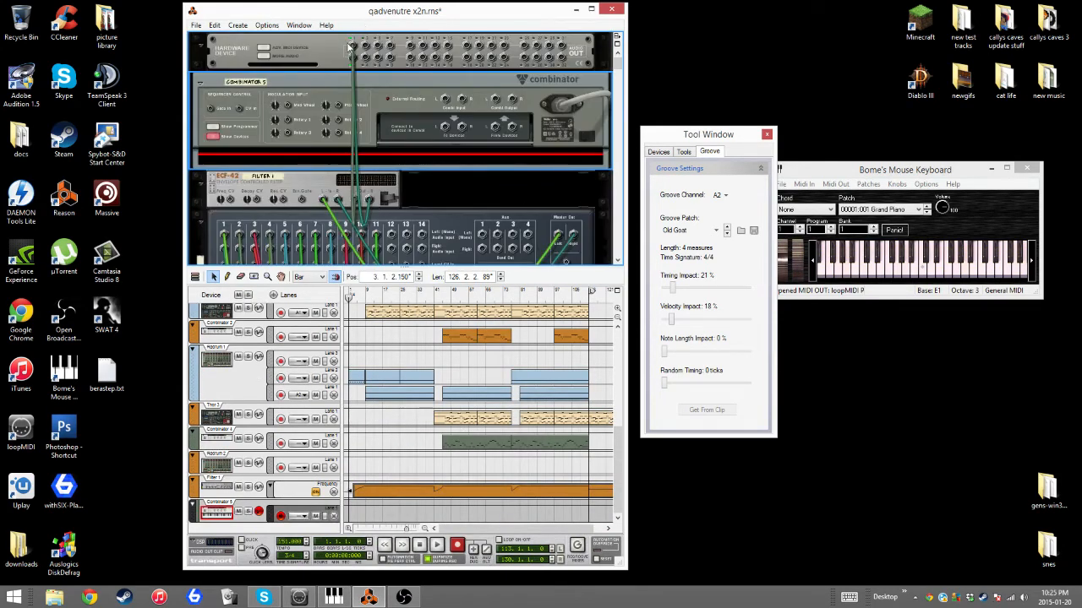
drag(352, 49, 438, 127)
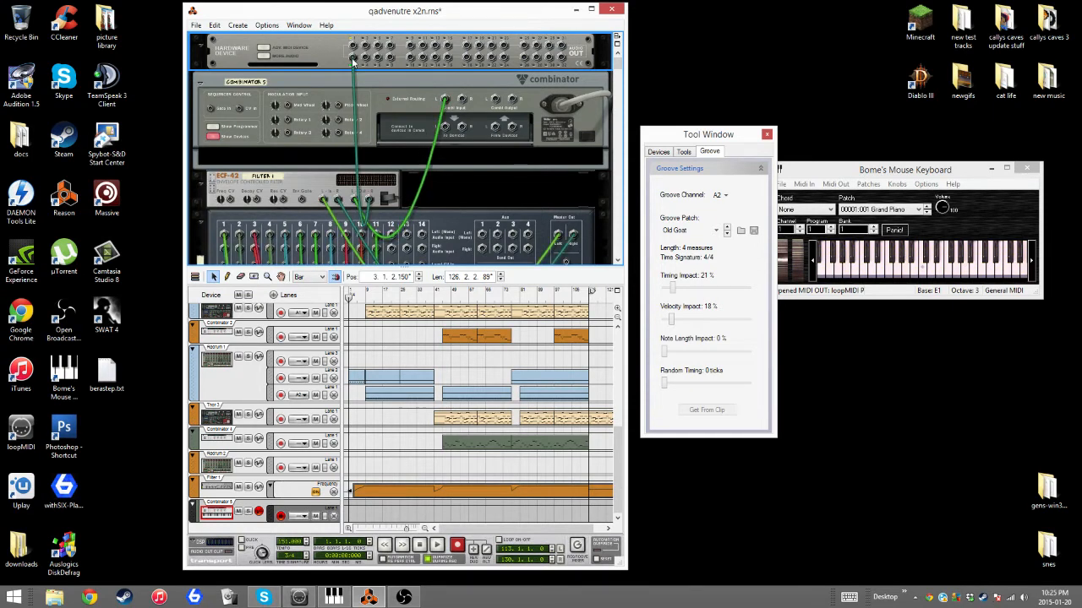
drag(438, 127, 354, 46)
key(Tab)
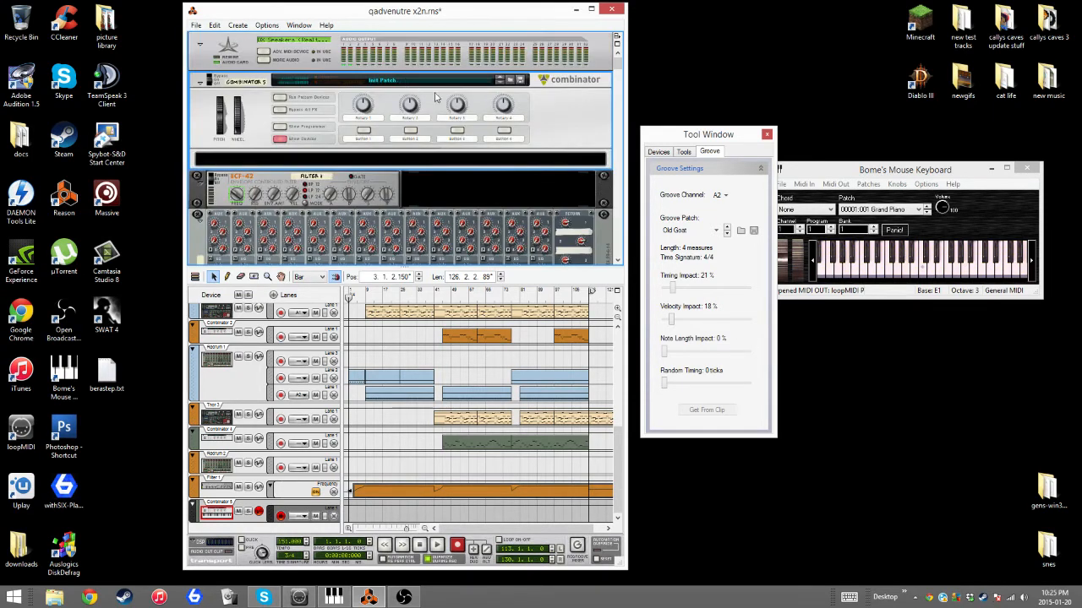
- Load the Feedback Effector [Run] patch from the Factory Sound Bank's General Purpose dynamics effects into the new Combinator
click(509, 81)
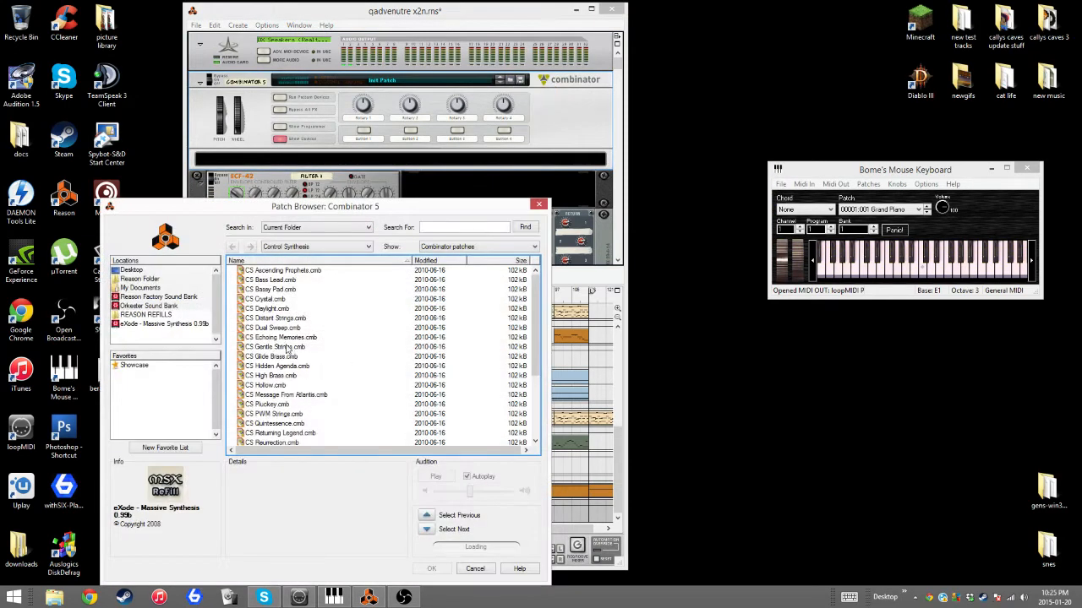
click(147, 315)
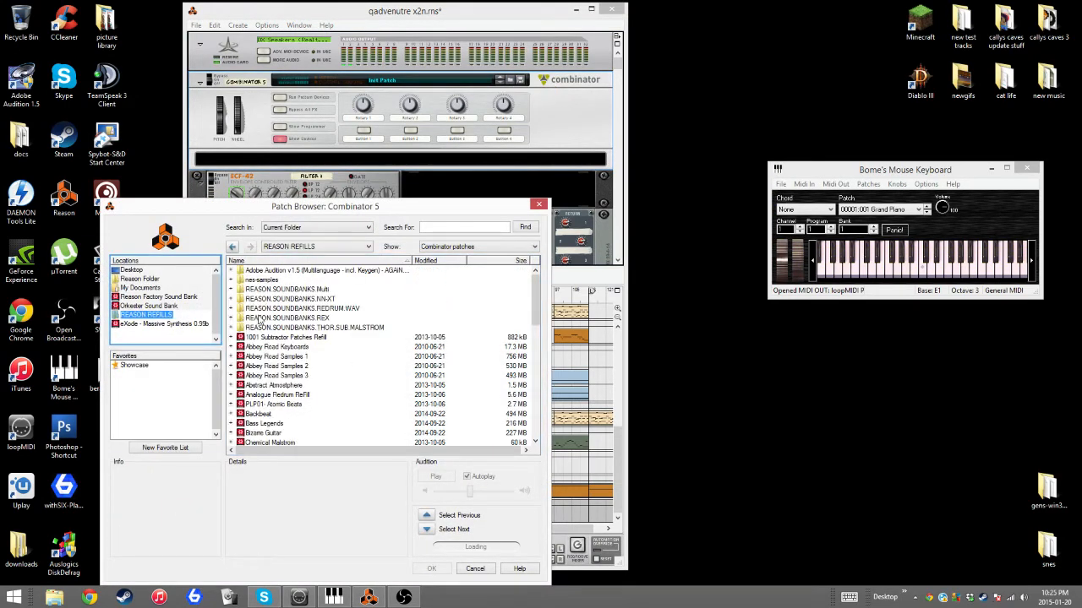
click(169, 298)
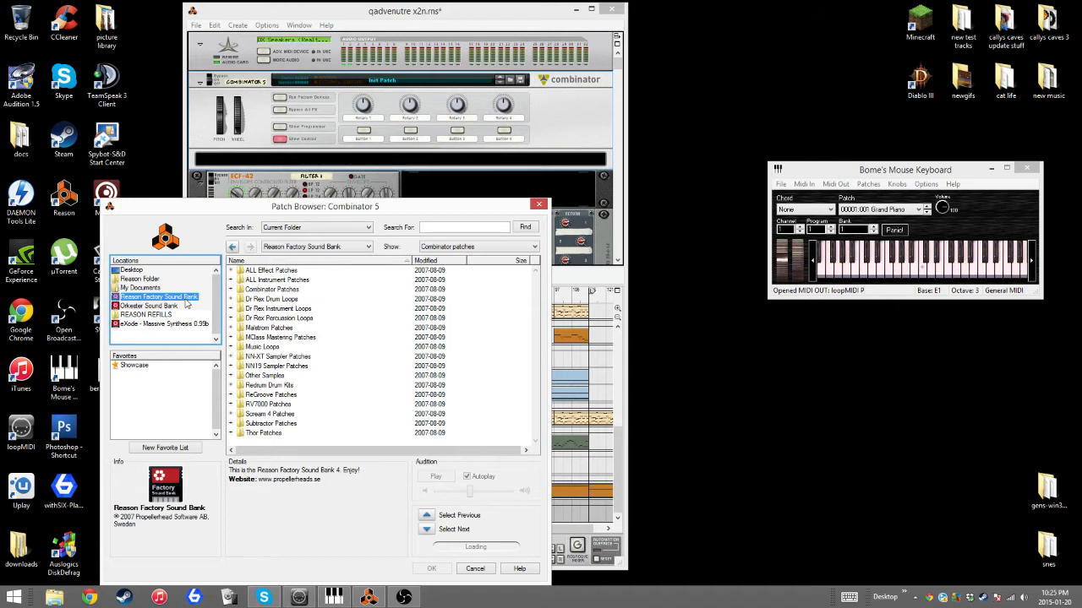
double_click(259, 291)
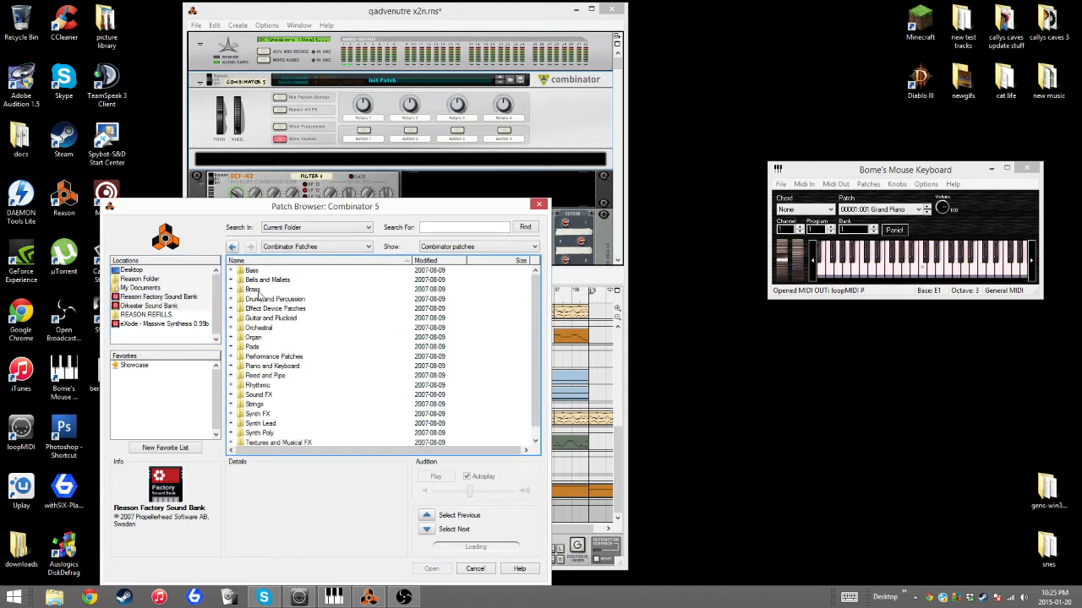
double_click(262, 307)
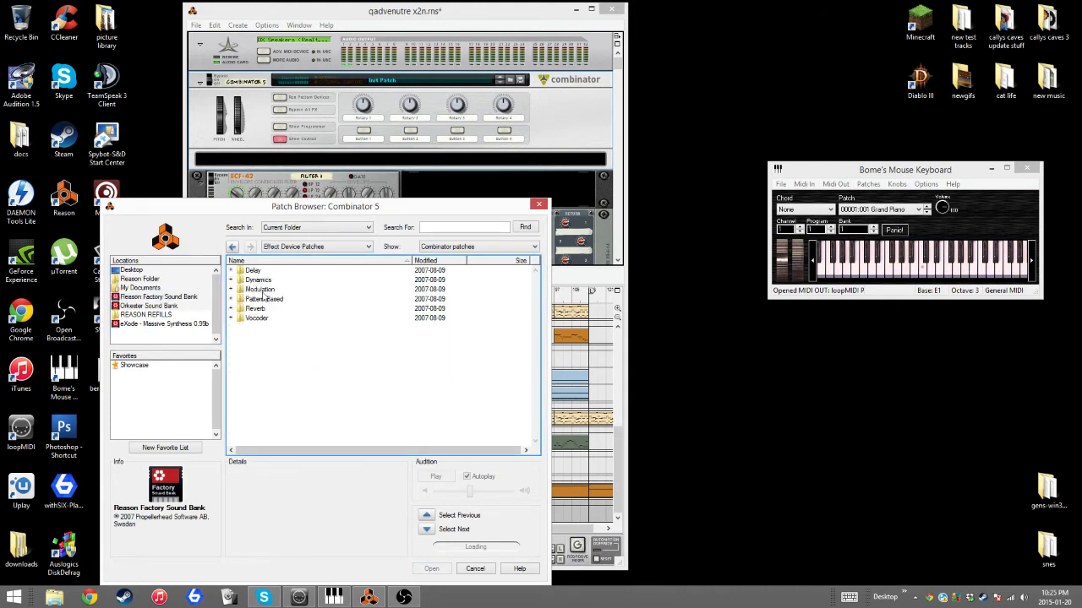
double_click(258, 280)
double_click(255, 291)
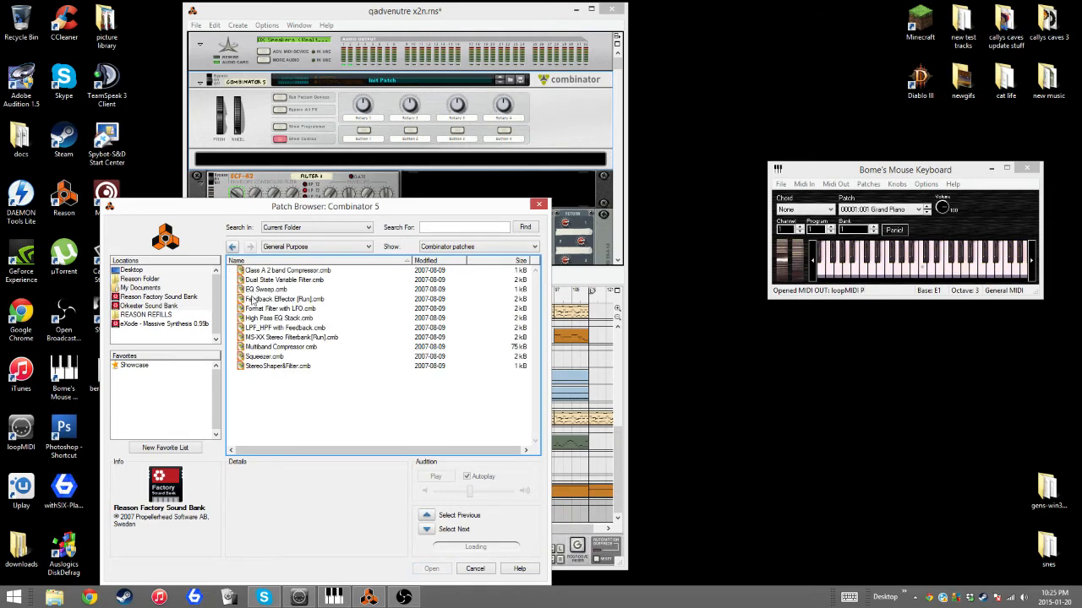
double_click(262, 302)
- Audition the following effect patches through LPF_HPF with Feedback while the song plays, and return to the song's start
click(436, 546)
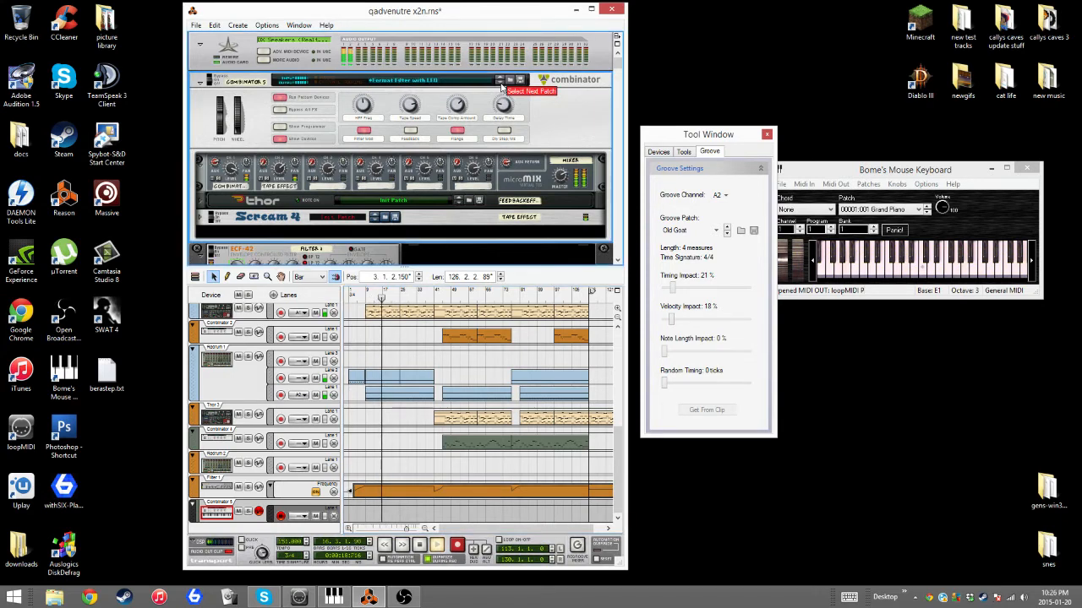
click(499, 81)
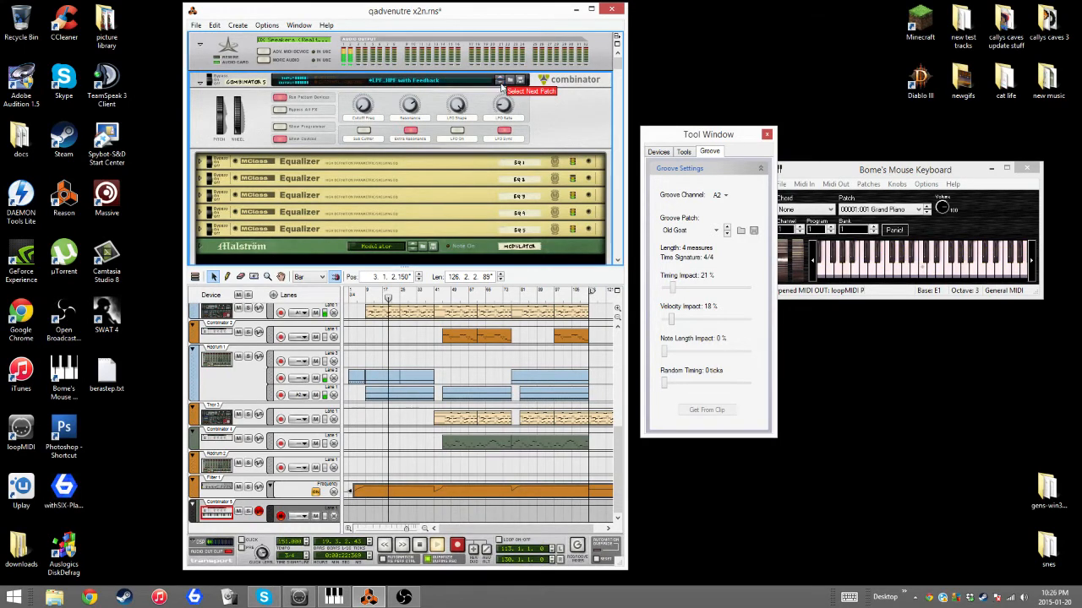
double_click(420, 546)
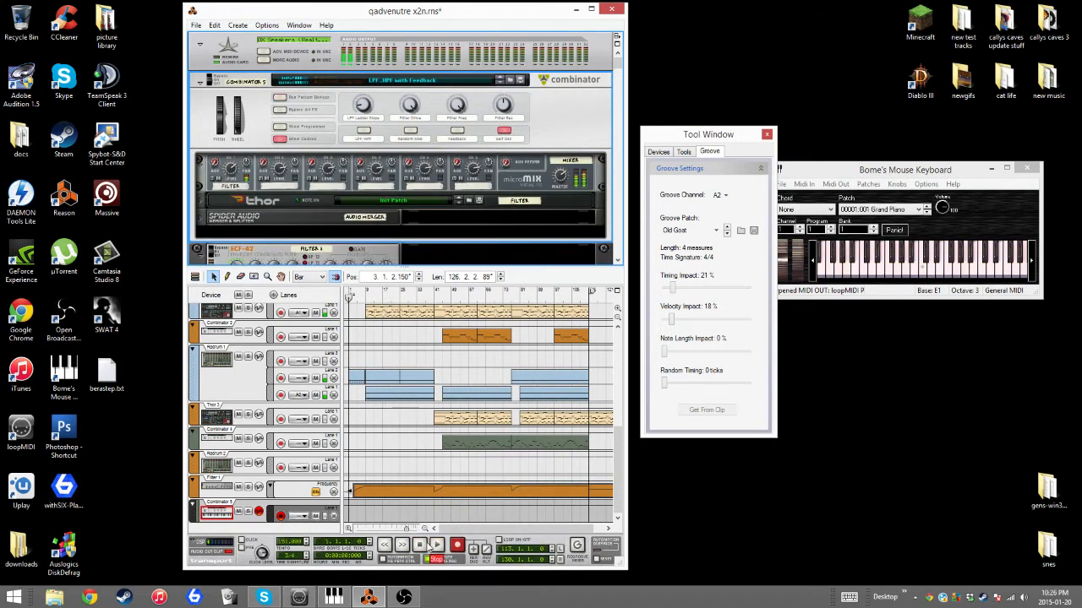
- Load the Analog Modulation Delay patch from the Factory Sound Bank's Effect Device Patches into the new Combinator
click(514, 82)
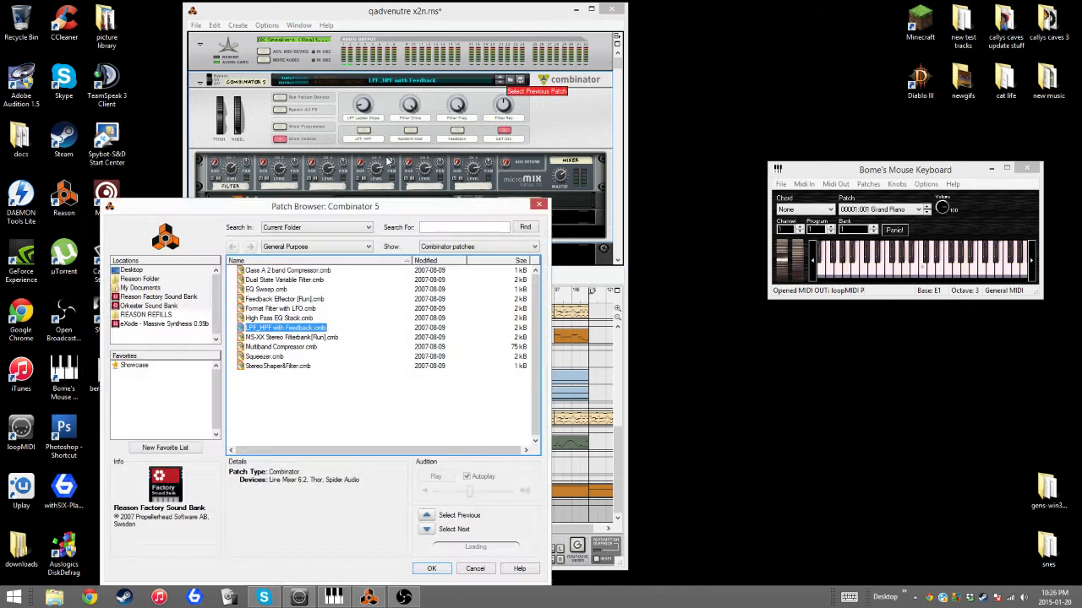
click(322, 247)
click(313, 331)
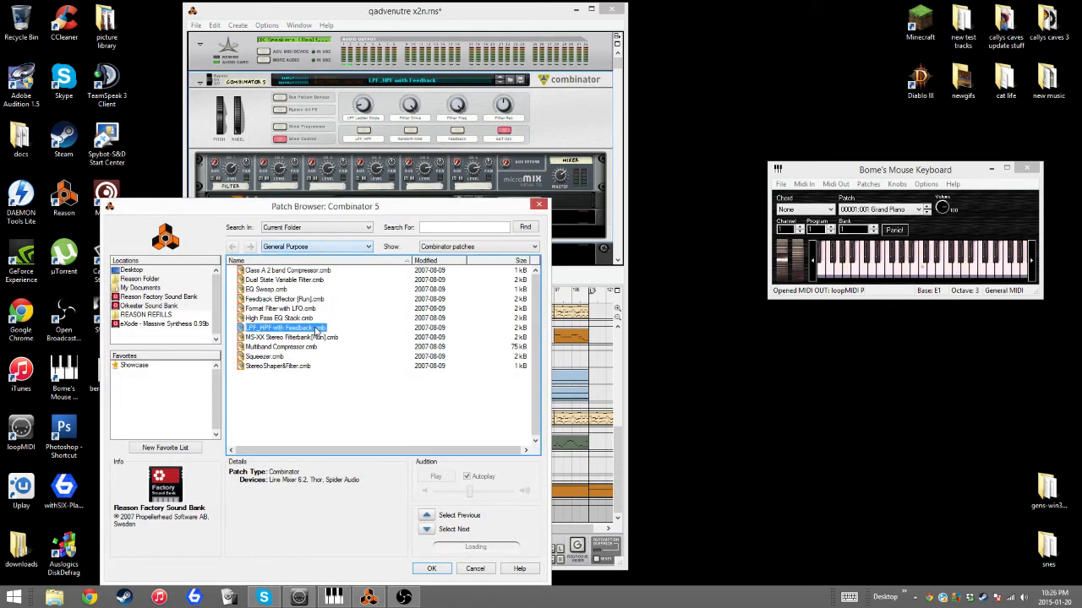
click(301, 247)
click(288, 318)
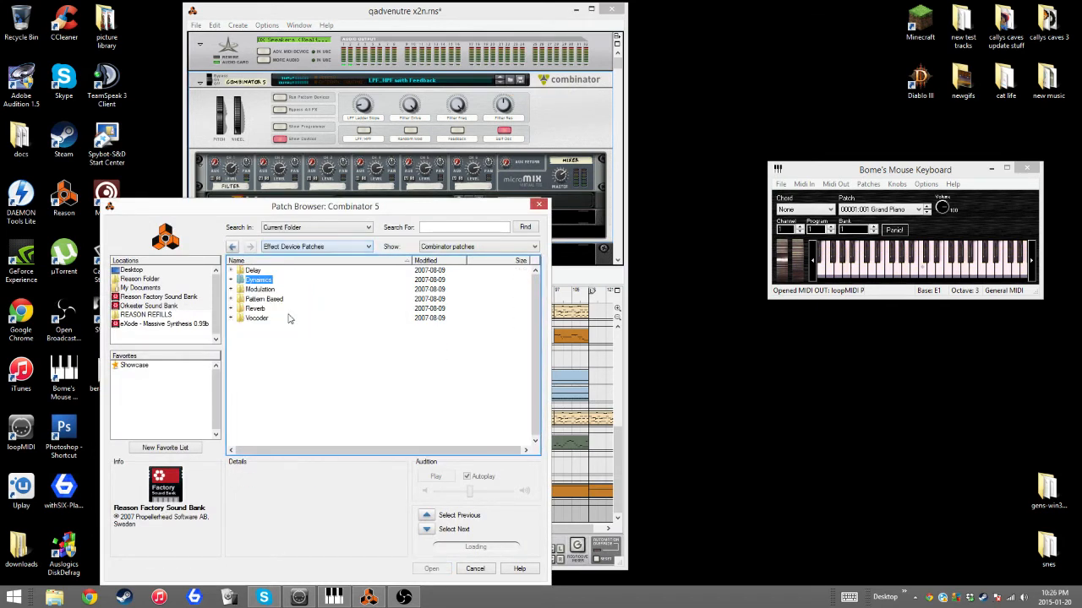
double_click(246, 290)
double_click(254, 272)
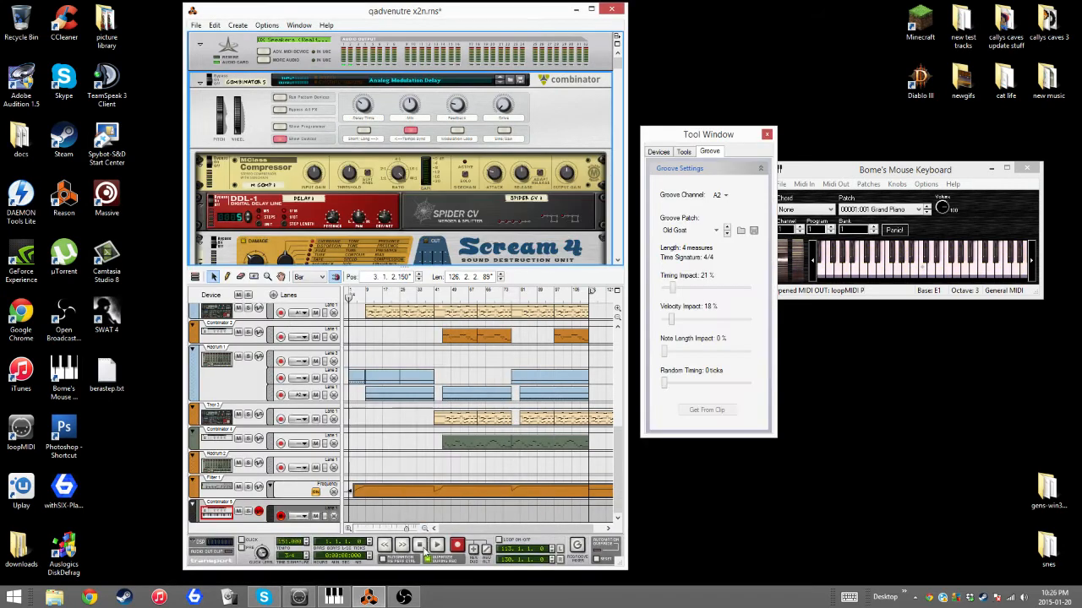
- Audition the effect patches following Analog Modulation Delay while the song plays, and return to the song's start
click(436, 545)
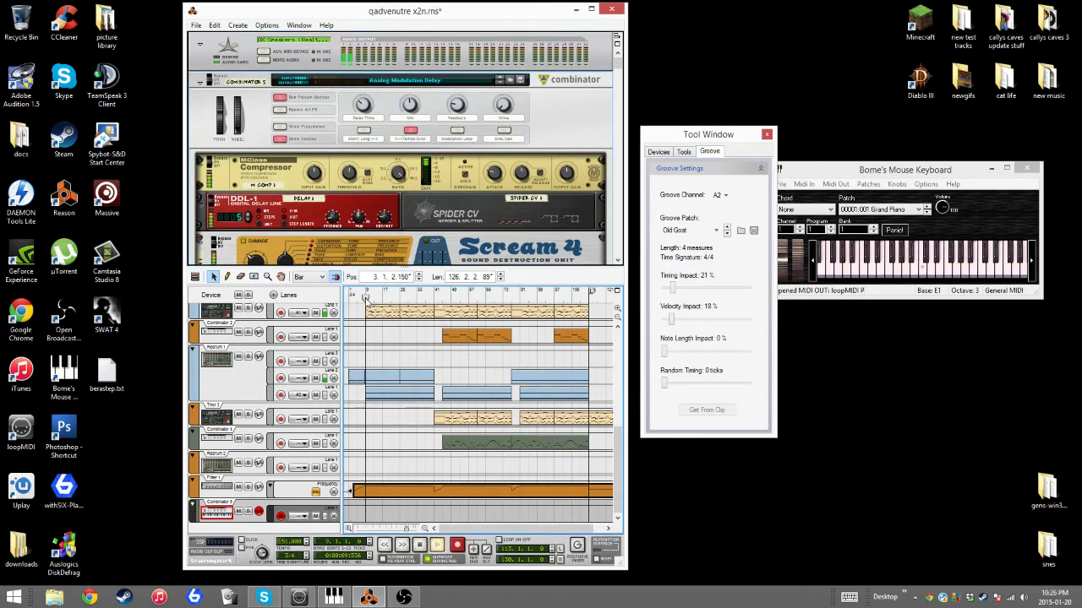
click(500, 82)
click(501, 80)
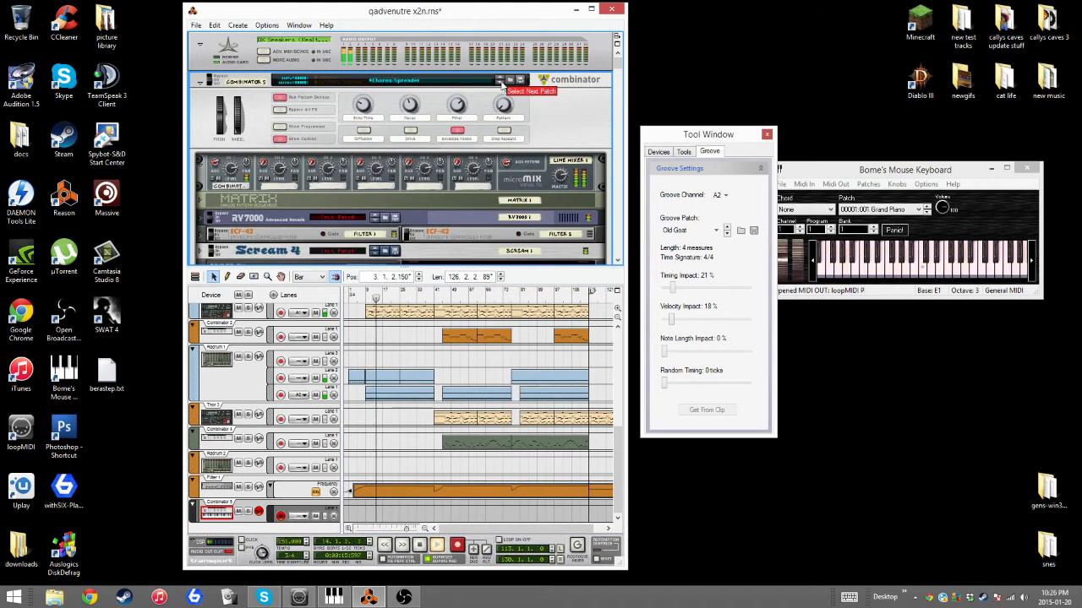
click(501, 81)
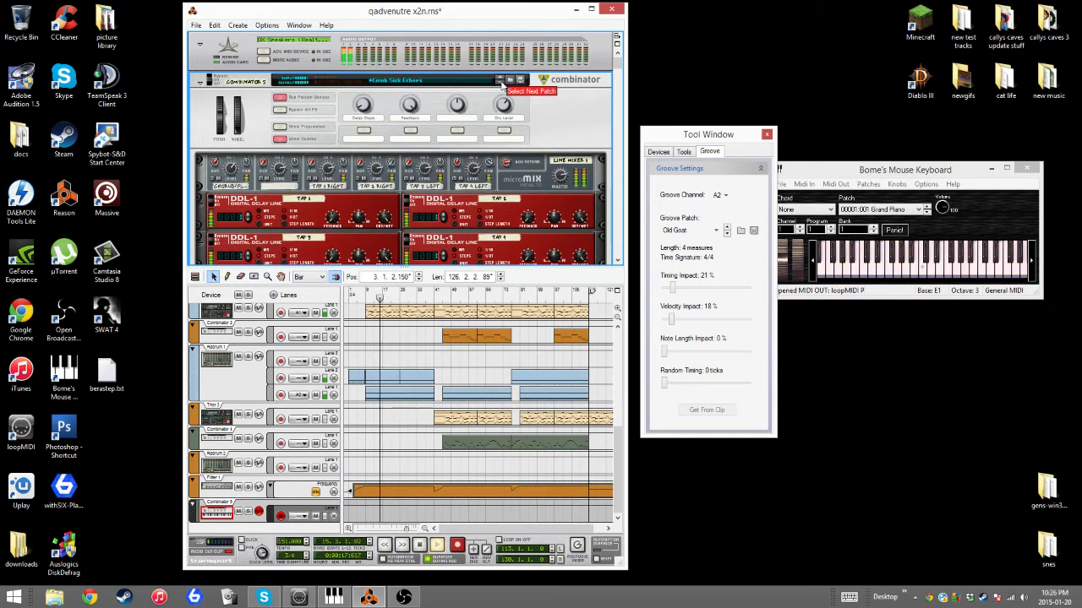
click(500, 82)
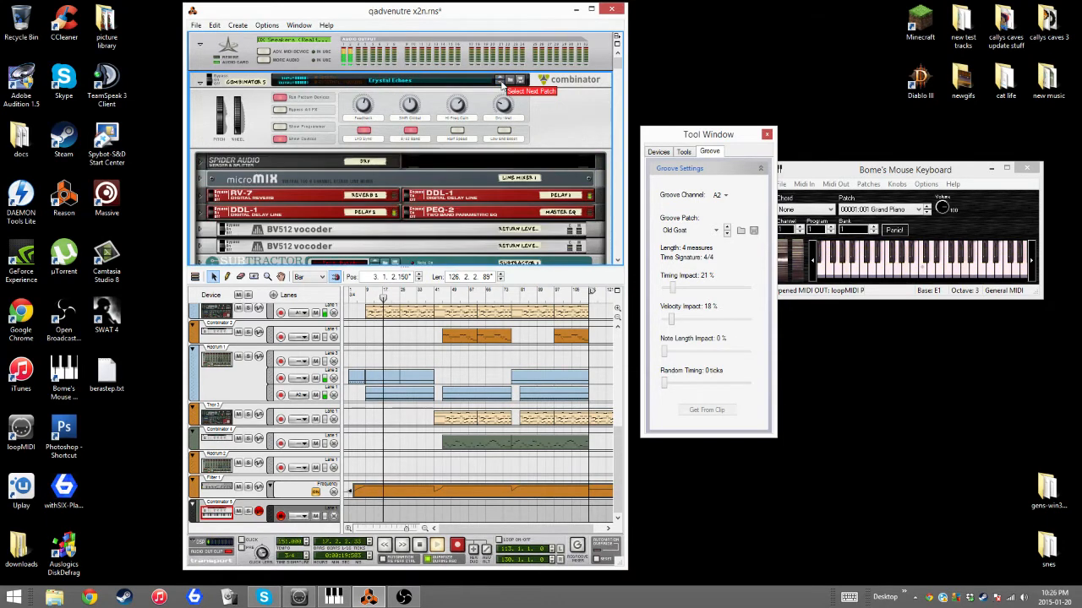
double_click(422, 546)
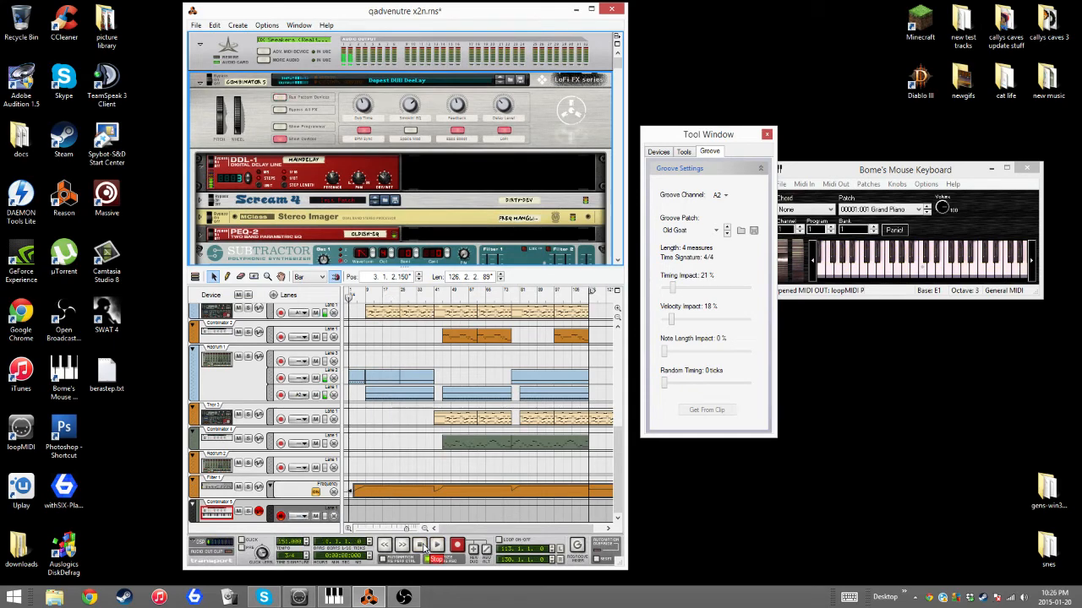
- Load the Default Mastering Suite patch from the Factory Sound Bank's MClass Mastering Patches into Combinator 5
click(510, 81)
click(158, 298)
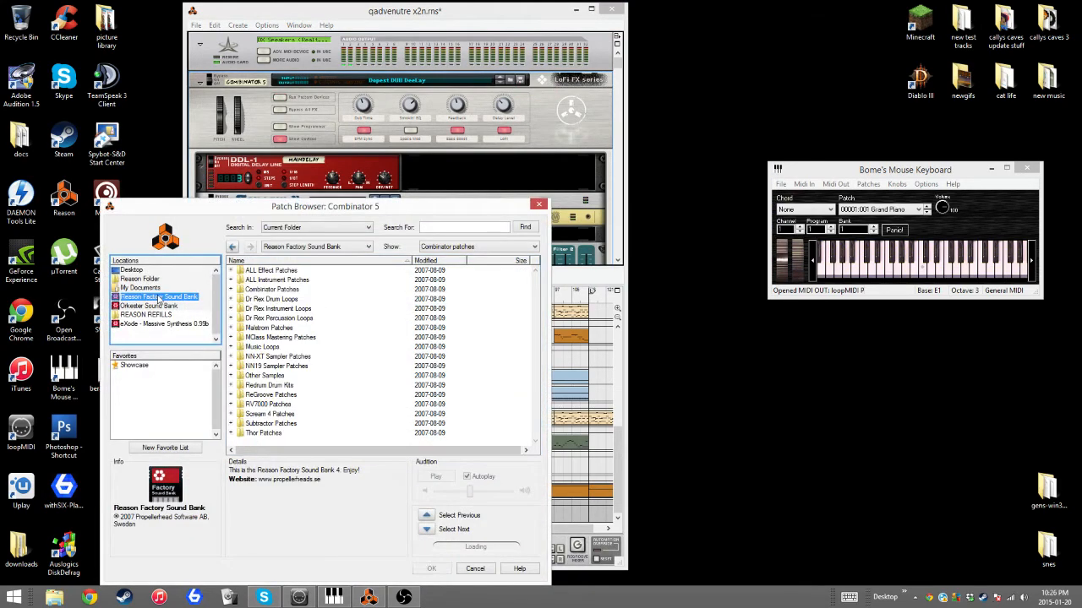
click(286, 337)
double_click(289, 337)
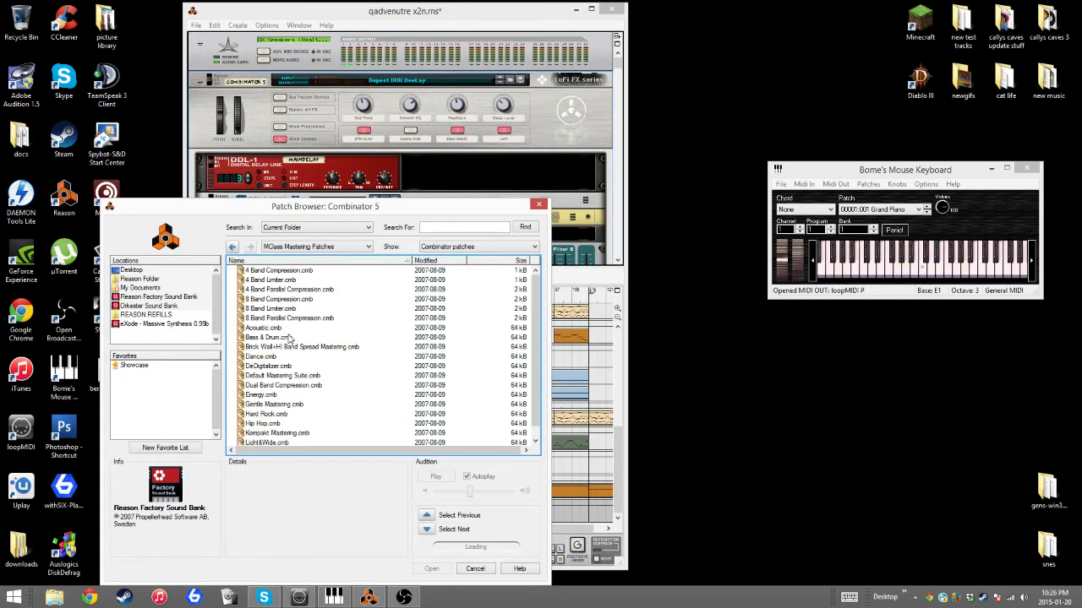
click(268, 377)
click(422, 566)
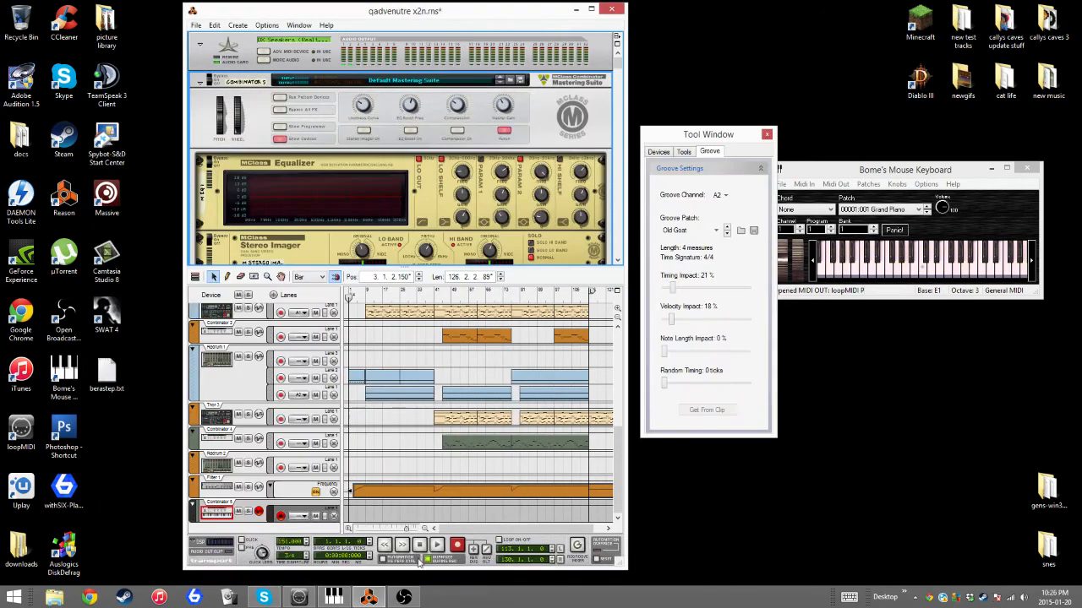
- Play the song briefly with the mastering patch, and turn off the limiter on the MClass Maximizer
click(437, 545)
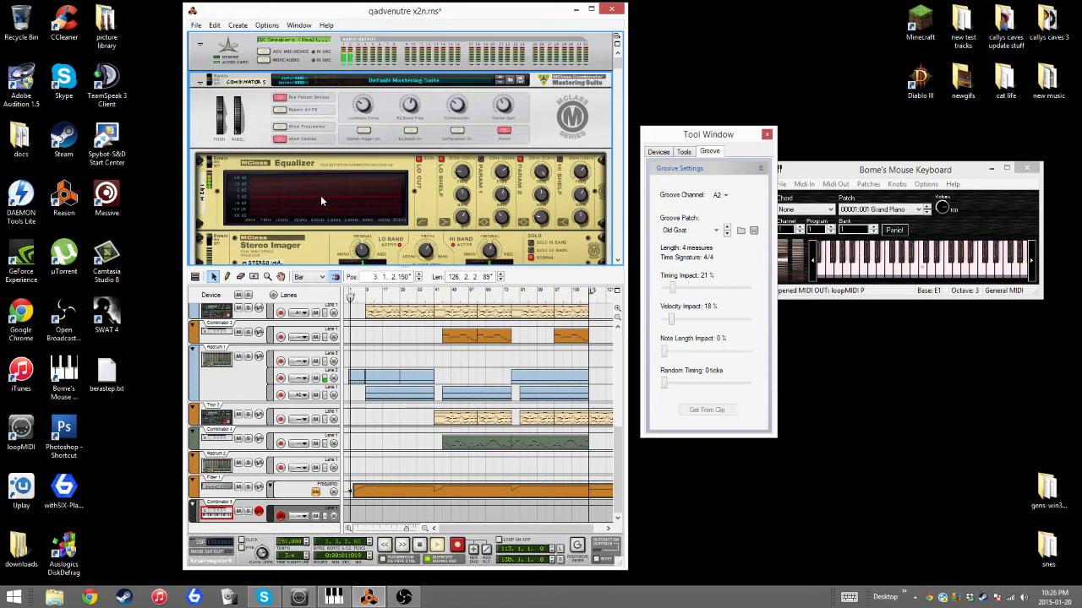
click(421, 545)
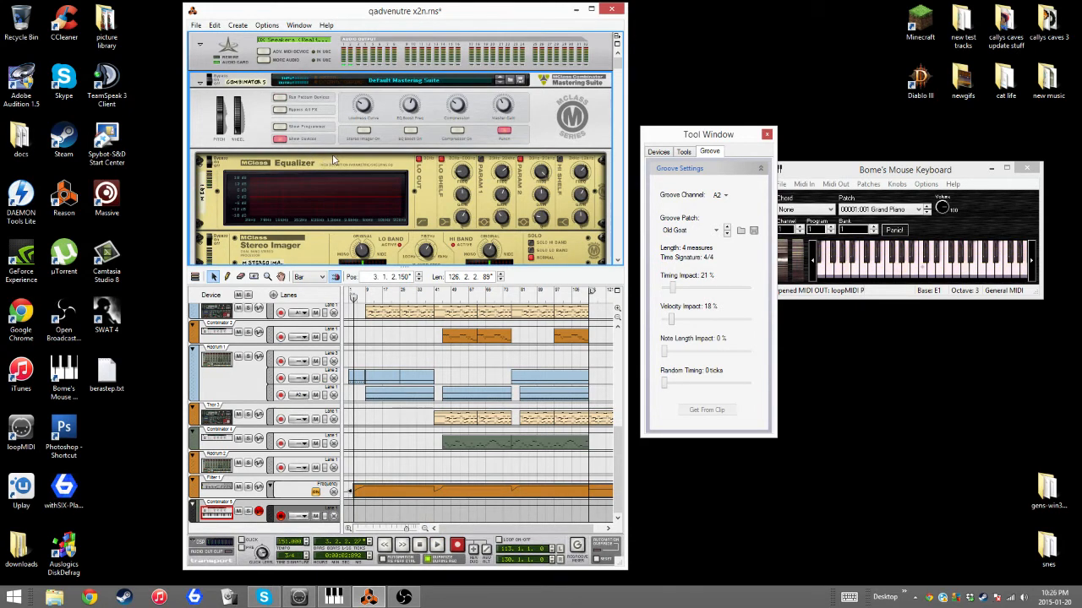
scroll(329, 159, down, 2)
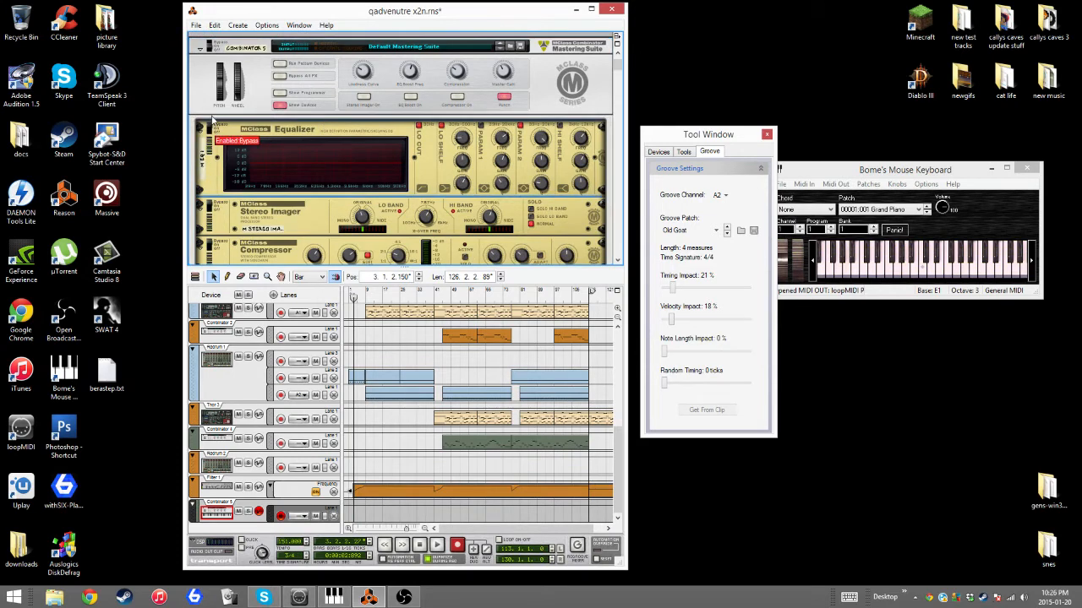
scroll(254, 161, down, 4)
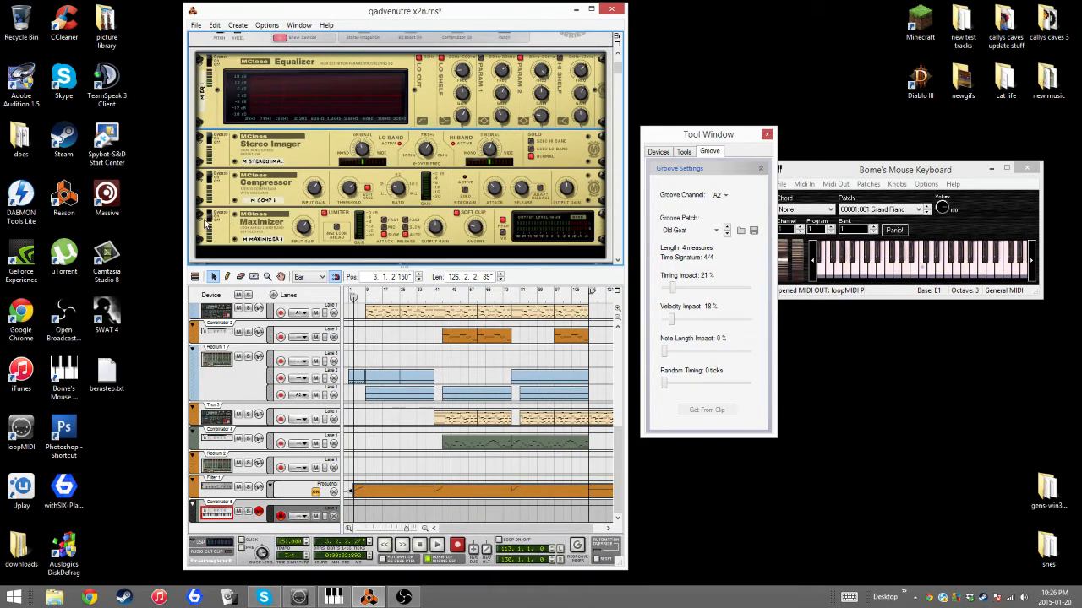
scroll(304, 216, up, 7)
scroll(319, 224, down, 9)
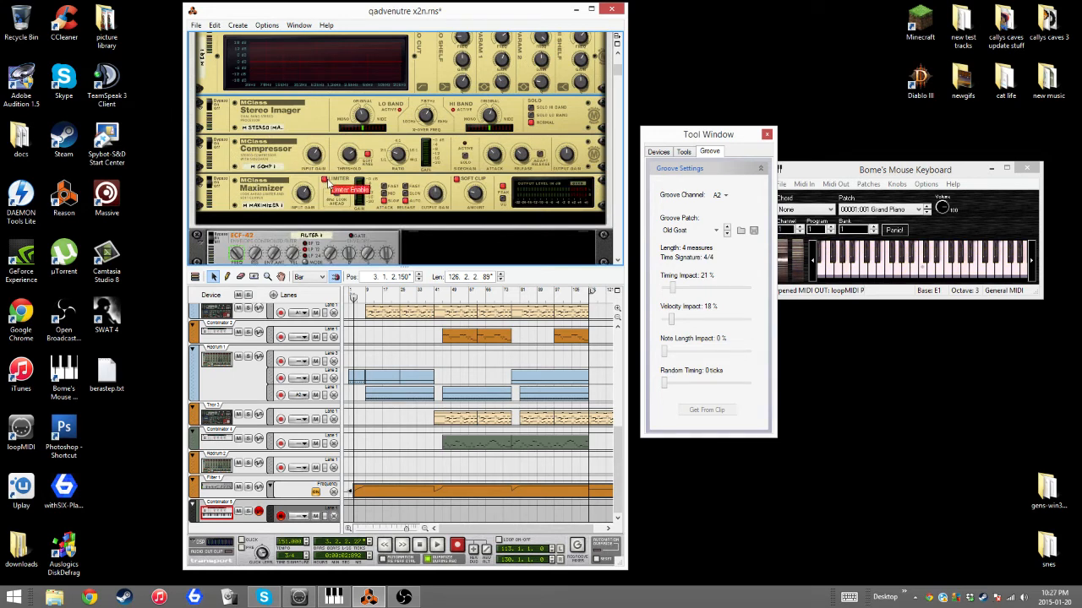
click(322, 181)
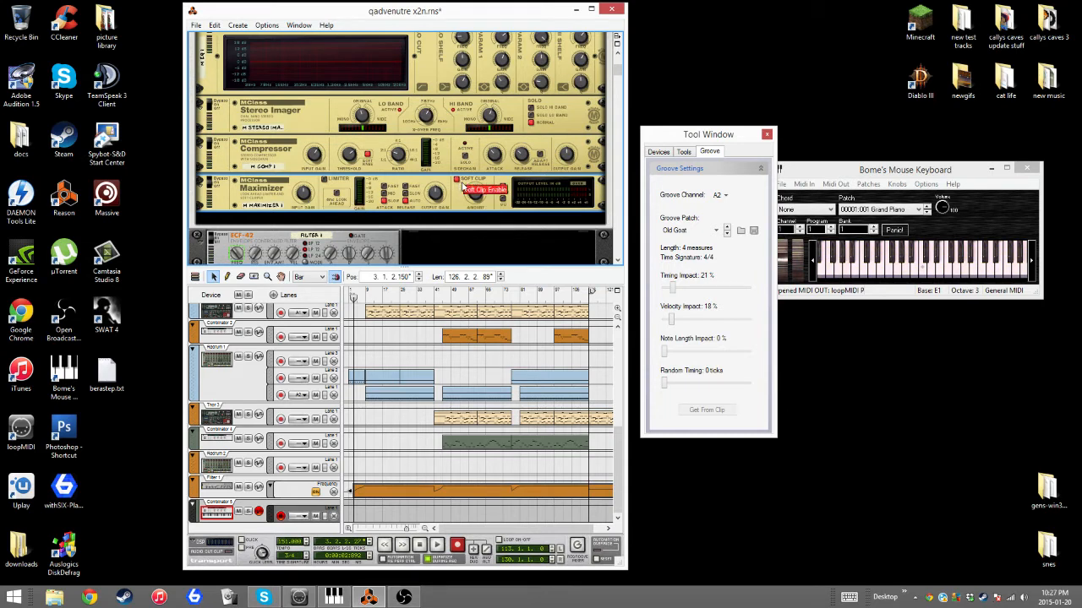
- Replay the song from its start to hear the mastering chain with the limiter off
click(420, 546)
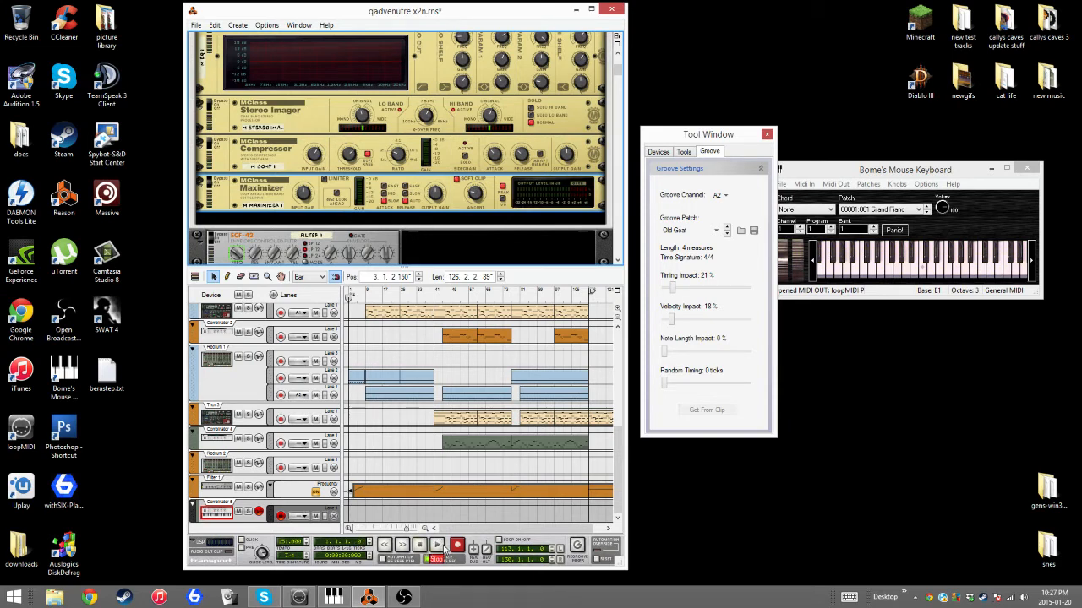
click(443, 546)
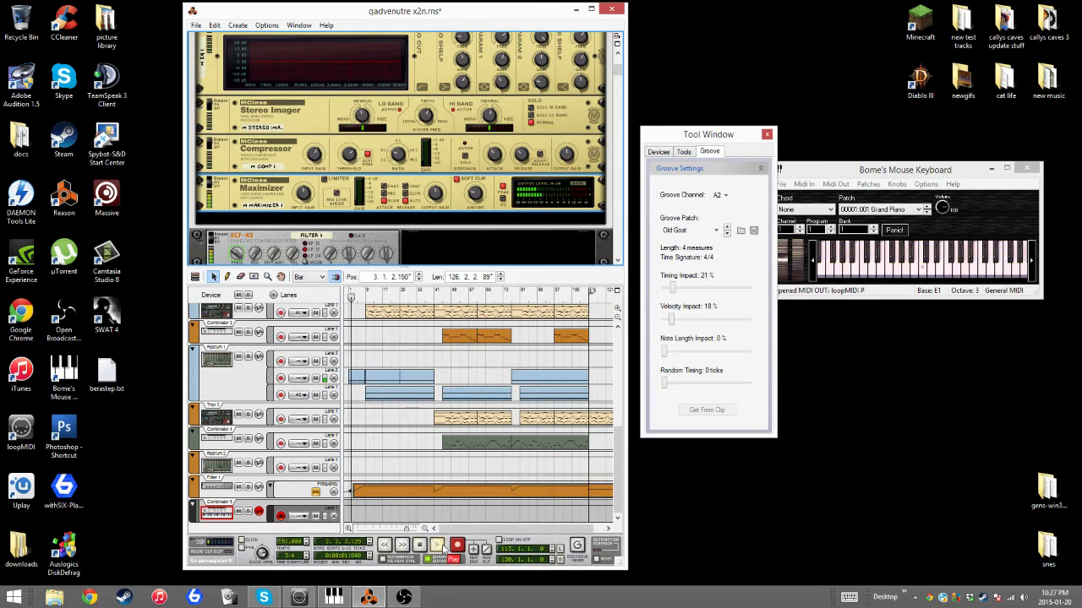
double_click(420, 546)
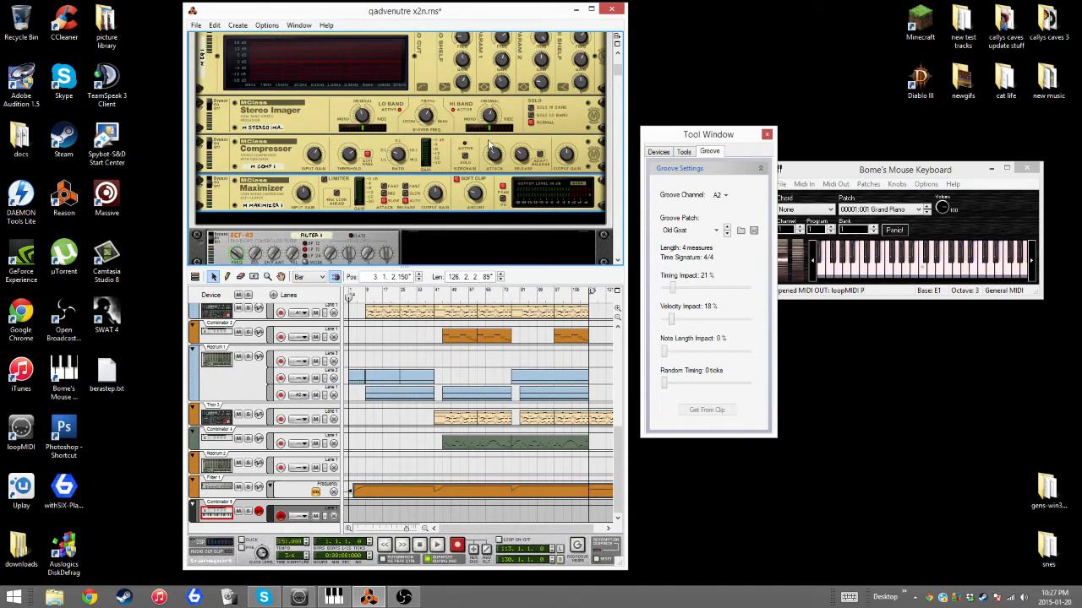
click(437, 546)
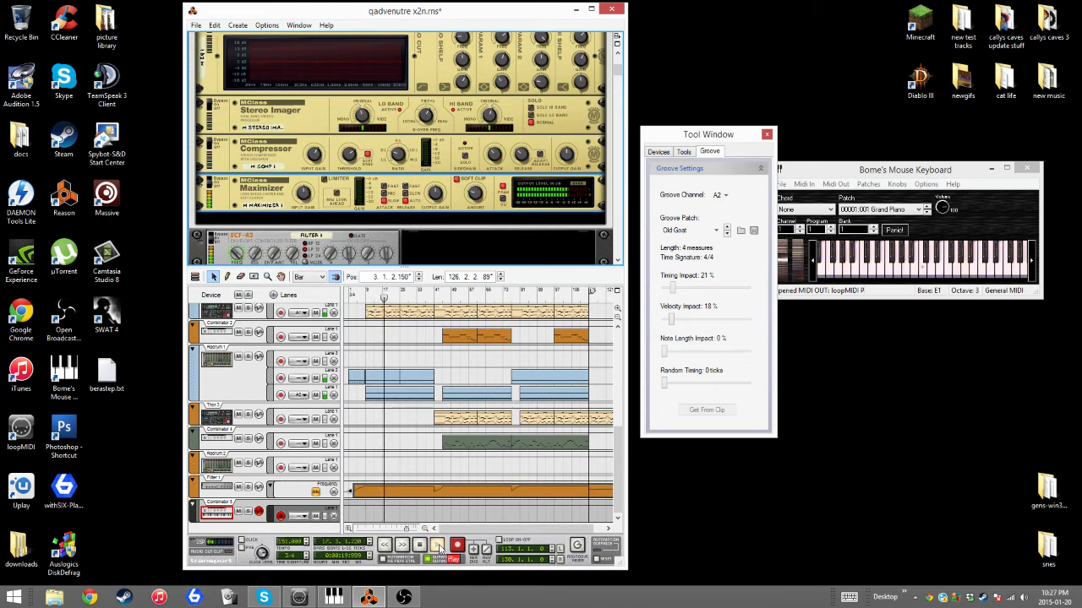
- Switch to Open Broadcaster Software and minimise it, and shift the Reason window and its Tool Window further left on the desktop
click(403, 598)
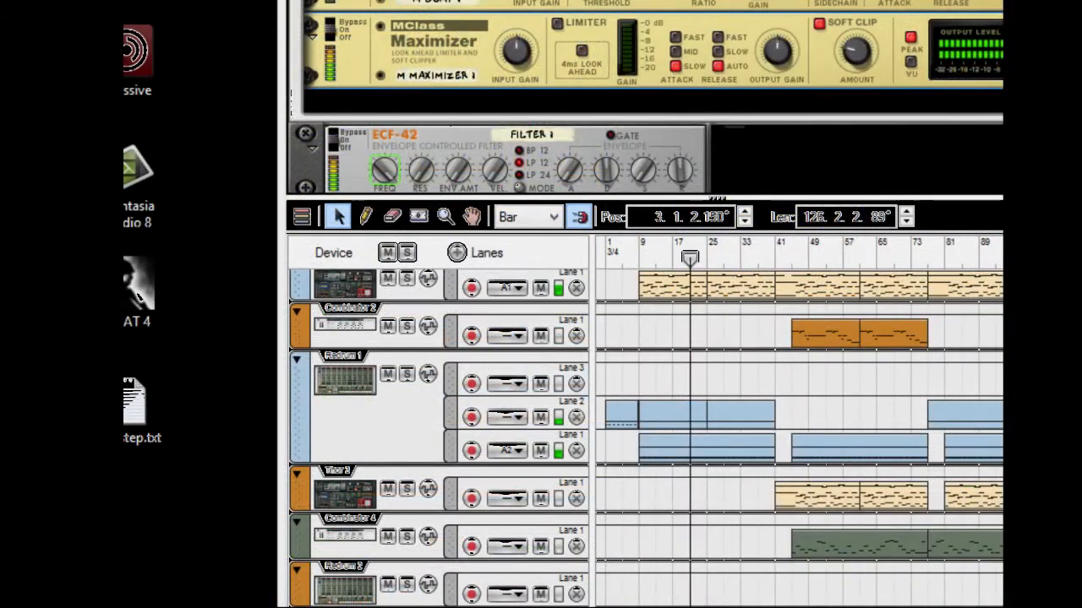
drag(642, 14, 485, 0)
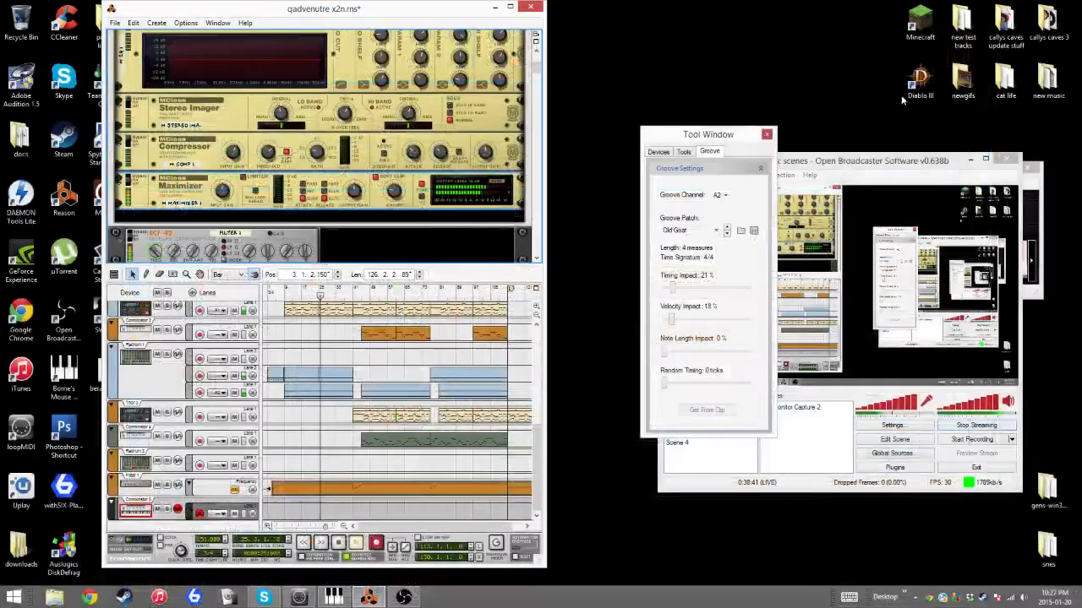
click(968, 161)
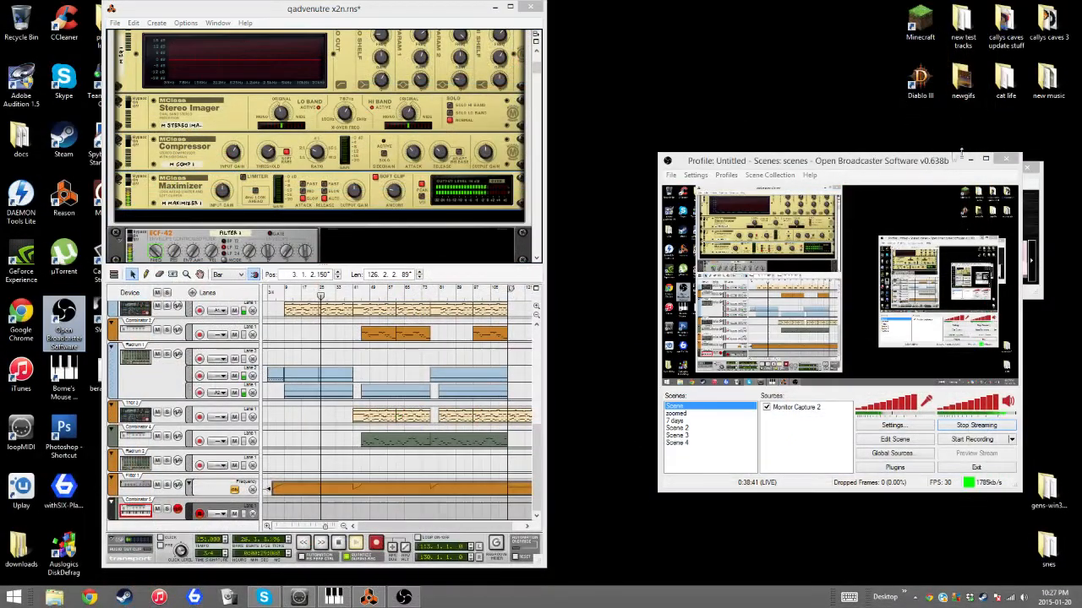
click(968, 161)
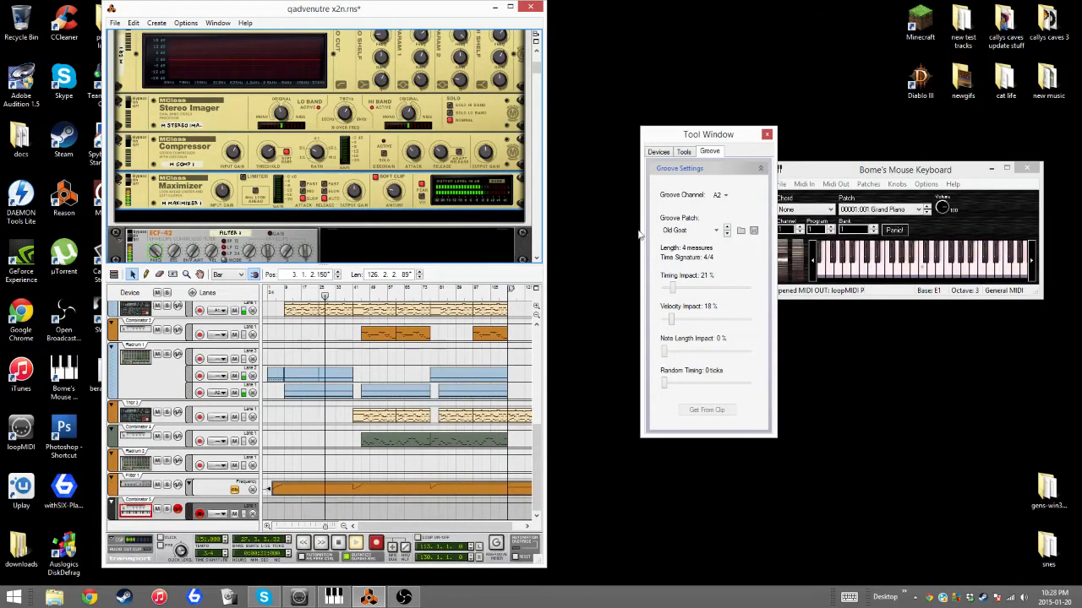
drag(696, 141, 656, 138)
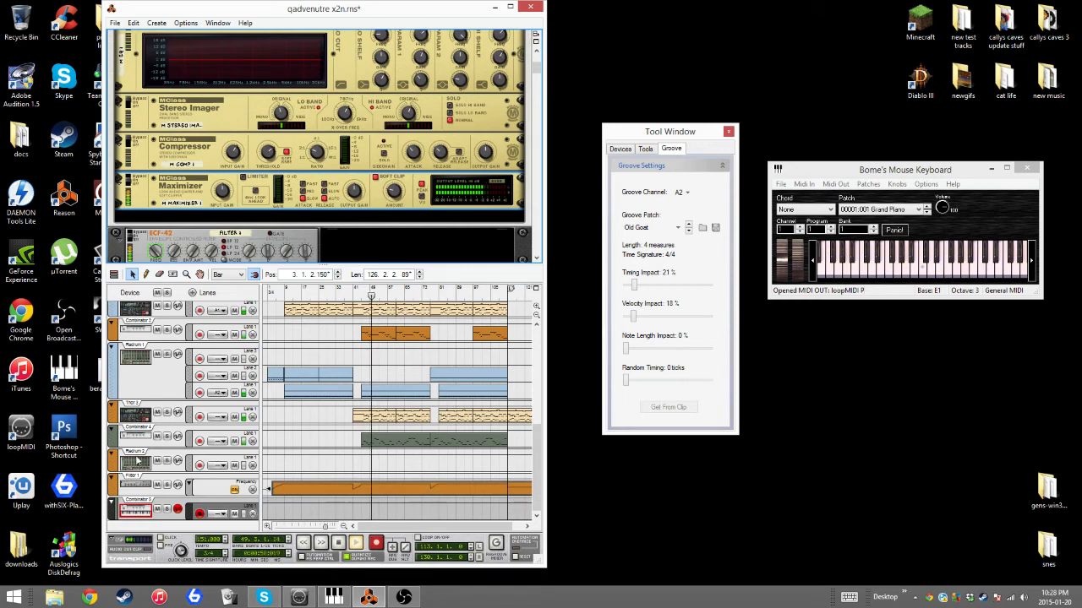
- Solo Combinator 4 and then Combinator 2 to hear each part on its own while the song plays
click(168, 439)
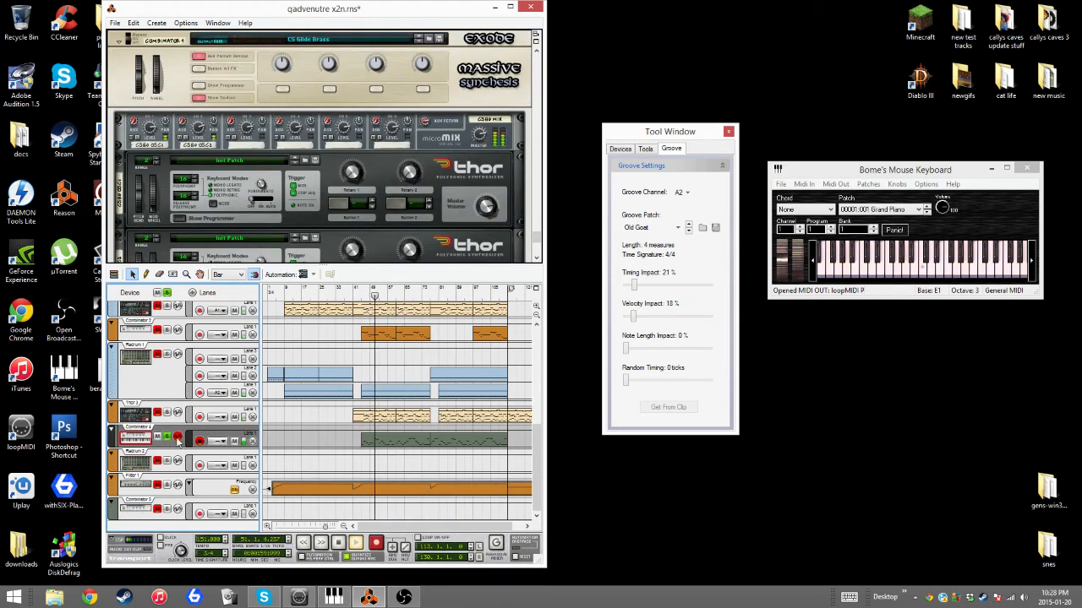
scroll(298, 443, down, 5)
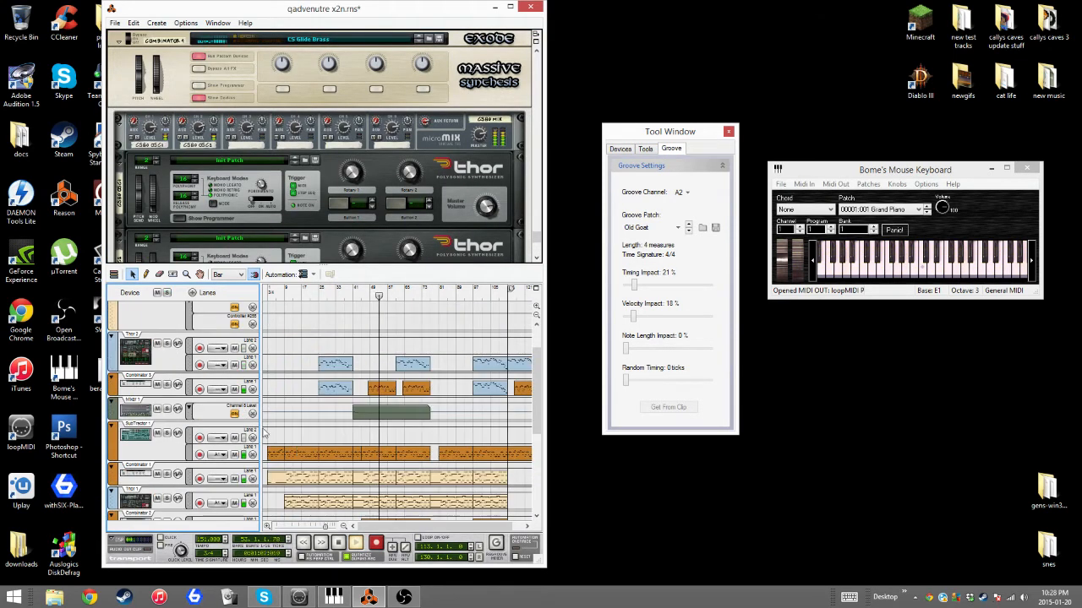
scroll(287, 435, down, 4)
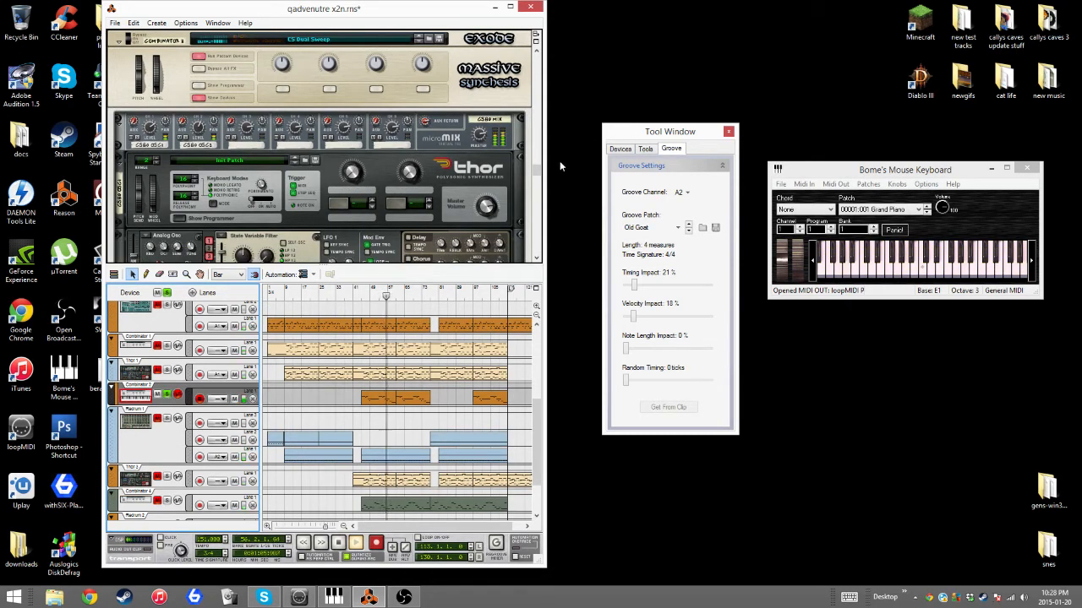
- Lower Combinator 2's fader in the mixer, then clear all solos and resume playback from about bar 41
drag(537, 169, 538, 80)
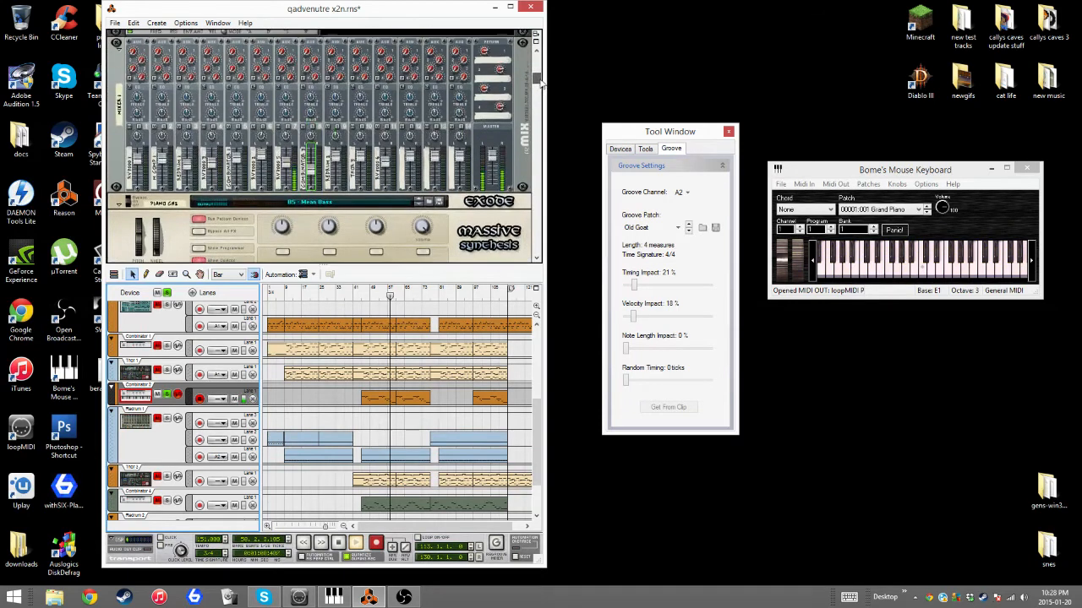
click(288, 175)
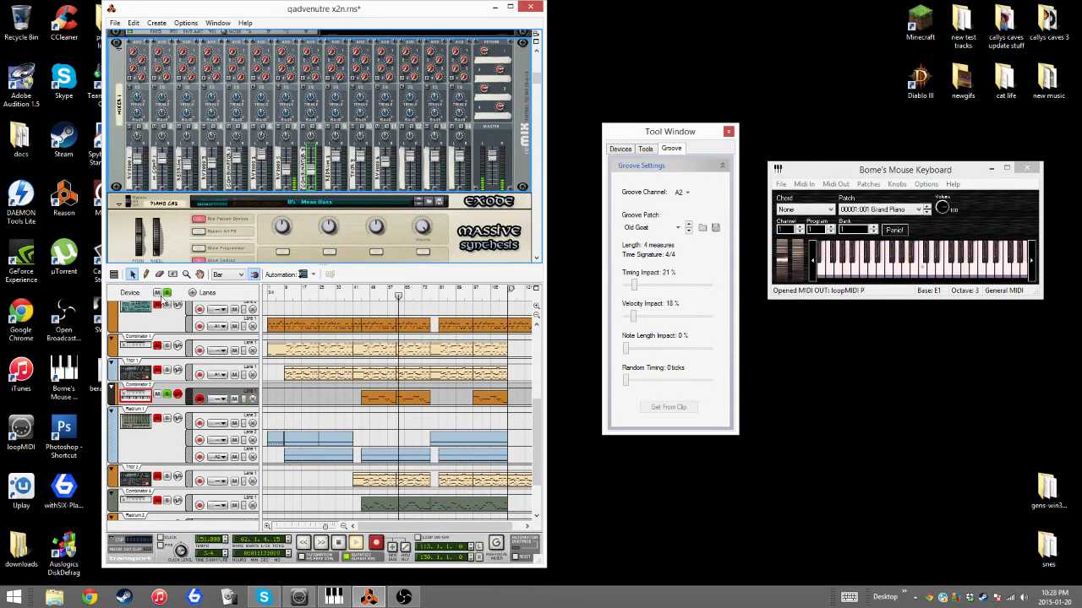
click(168, 293)
click(353, 296)
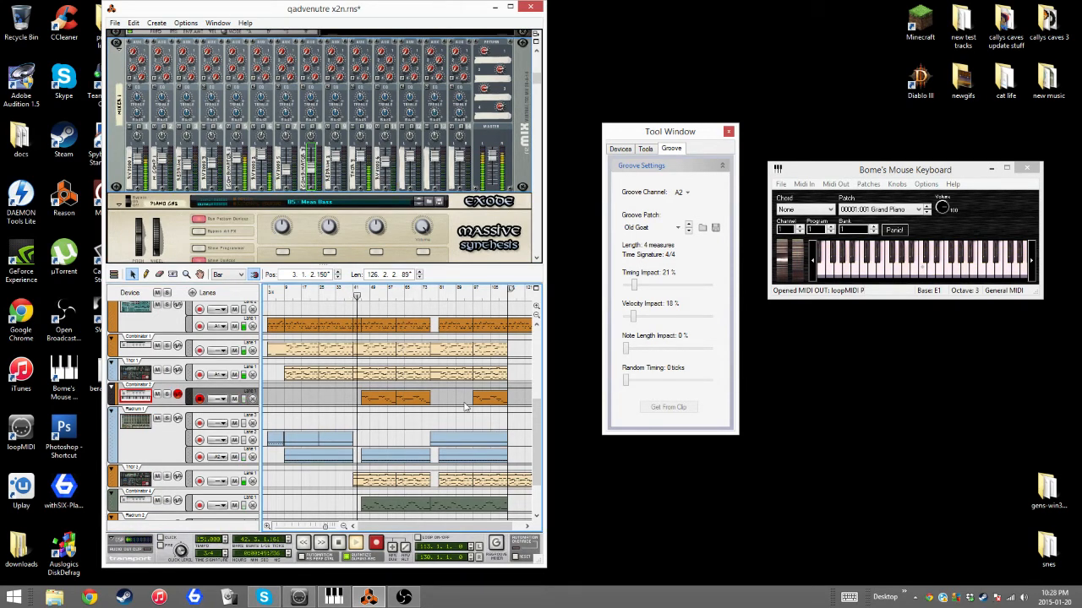
- Open Filter 1's frequency automation clip, flatten the dip around bar 42 to value 127, and replay from about bar 41
scroll(397, 456, down, 3)
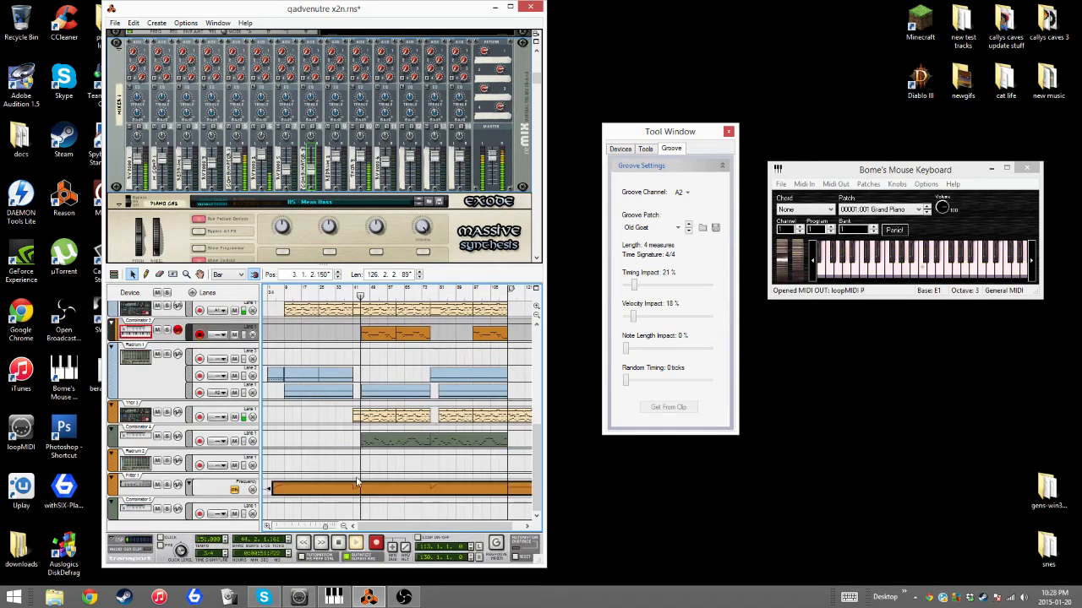
double_click(356, 499)
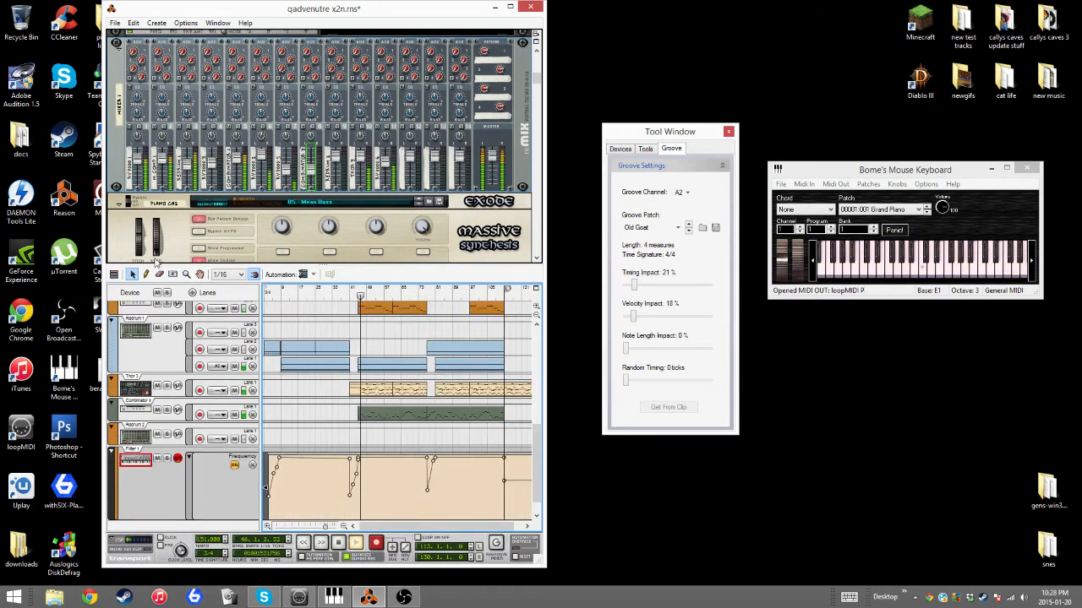
click(130, 276)
click(347, 457)
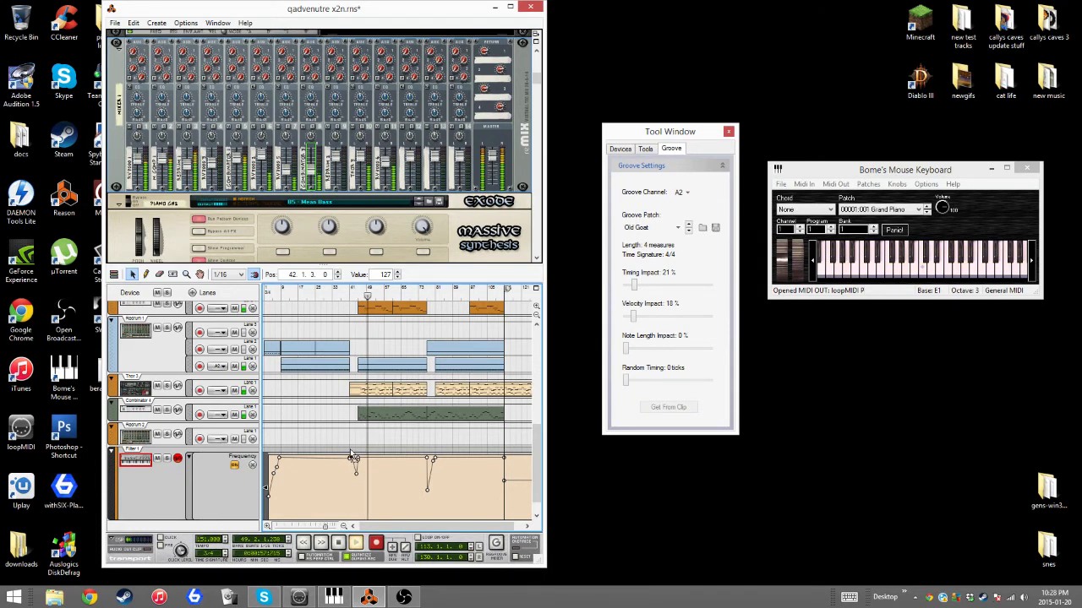
mouse_move(351, 456)
mouse_down()
mouse_move(357, 475)
mouse_move(352, 456)
mouse_move(362, 457)
mouse_up()
click(430, 457)
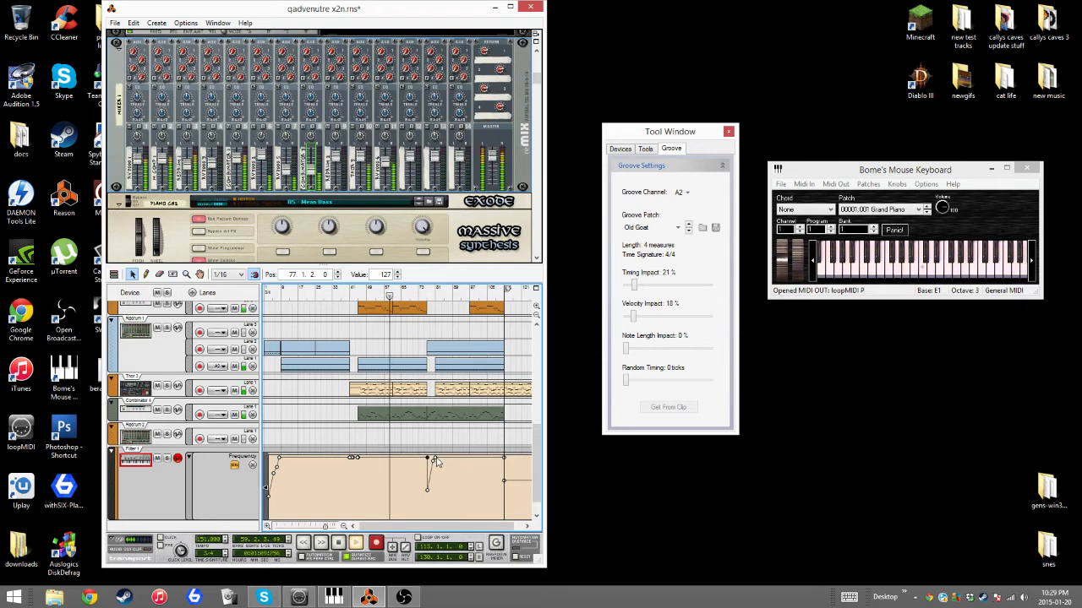
click(436, 458)
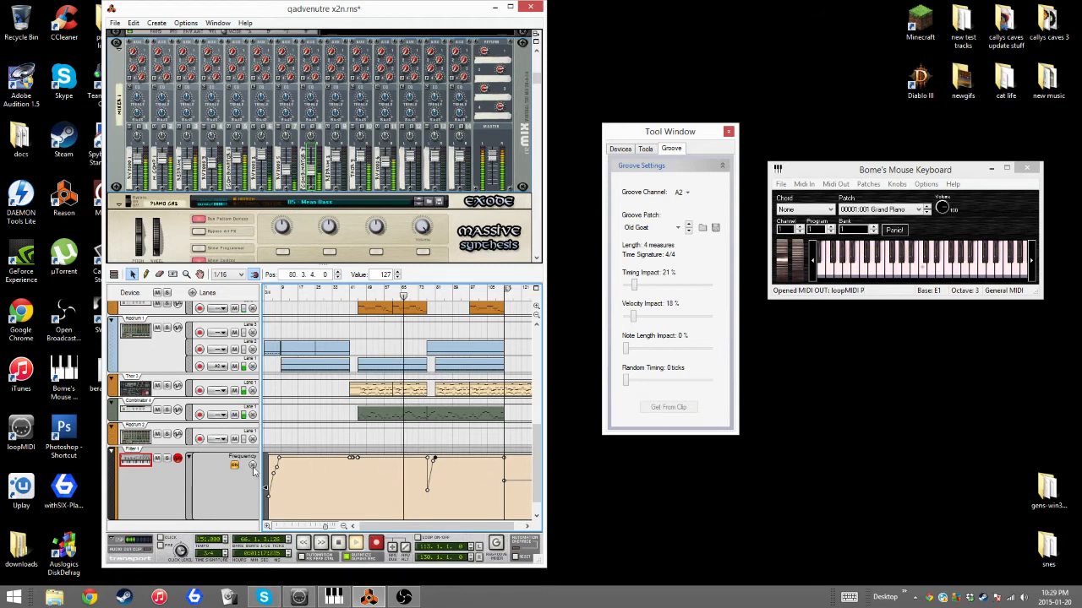
click(337, 294)
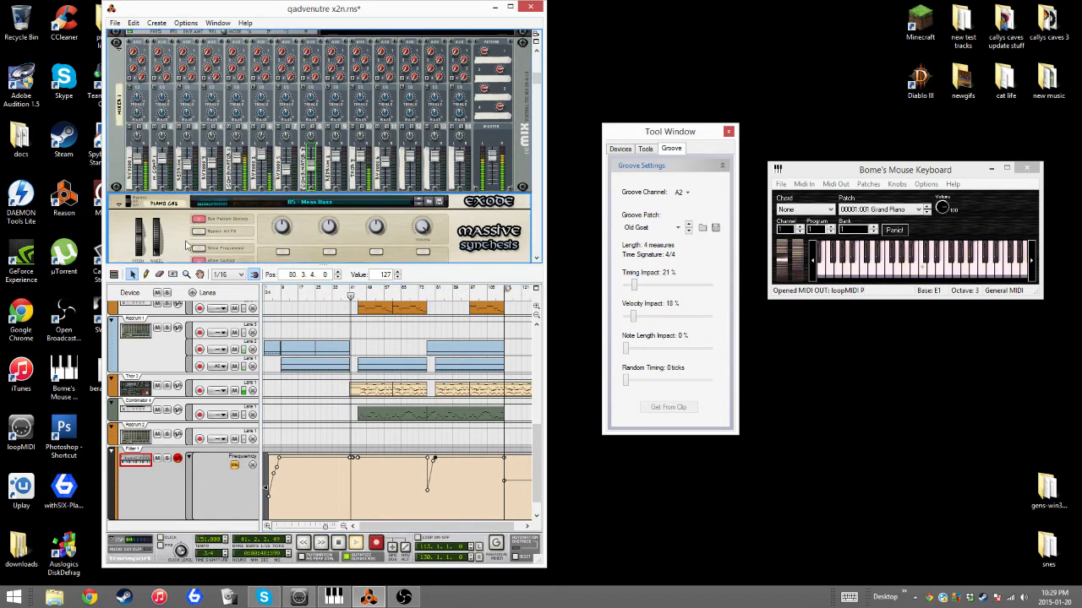
scroll(214, 253, down, 10)
scroll(214, 254, down, 5)
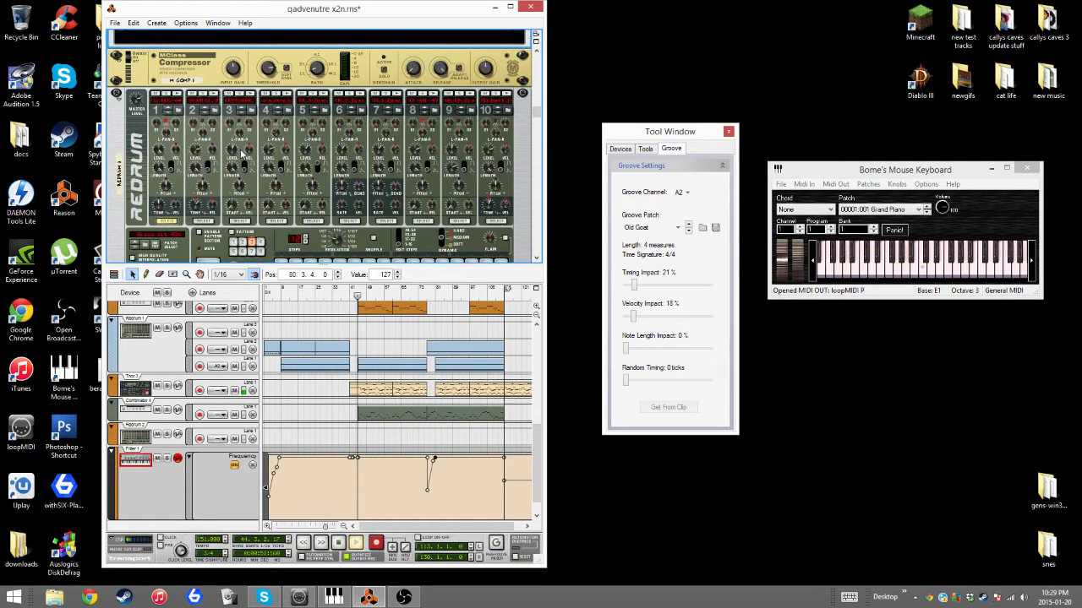
scroll(406, 375, up, 2)
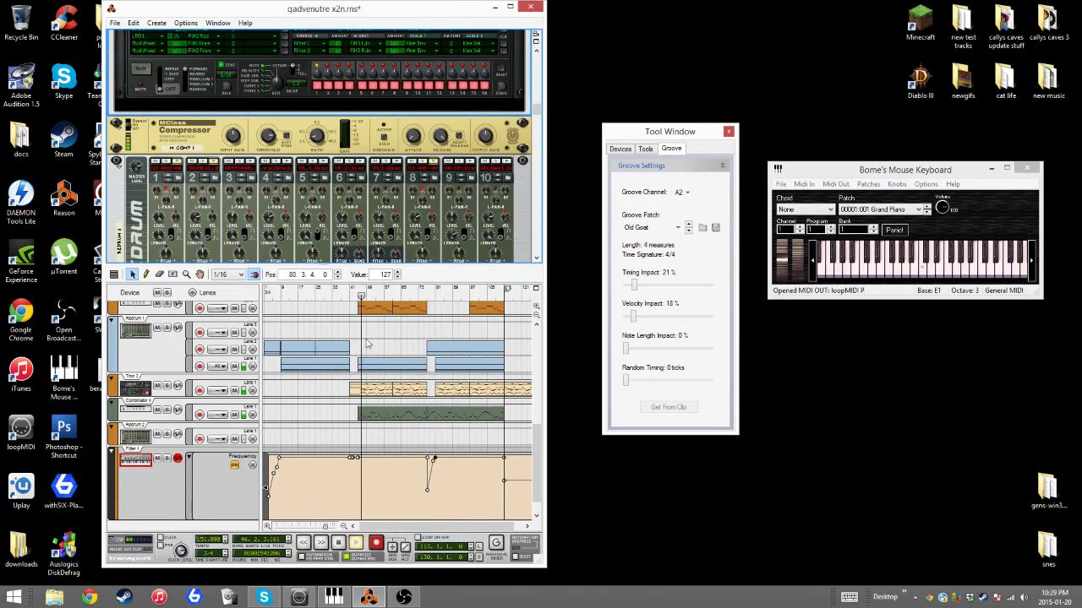
- Replace the bar 41 clips on the Combinator 1 and Thor 1 tracks with copies of their 20-bar clips from bar 77
click(380, 354)
scroll(379, 370, up, 3)
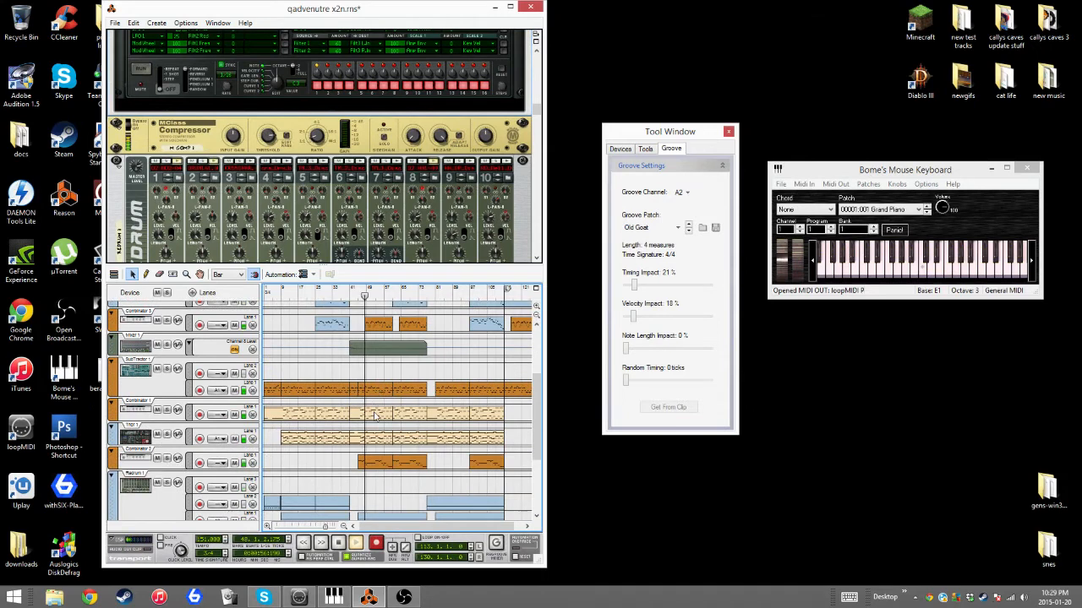
click(379, 413)
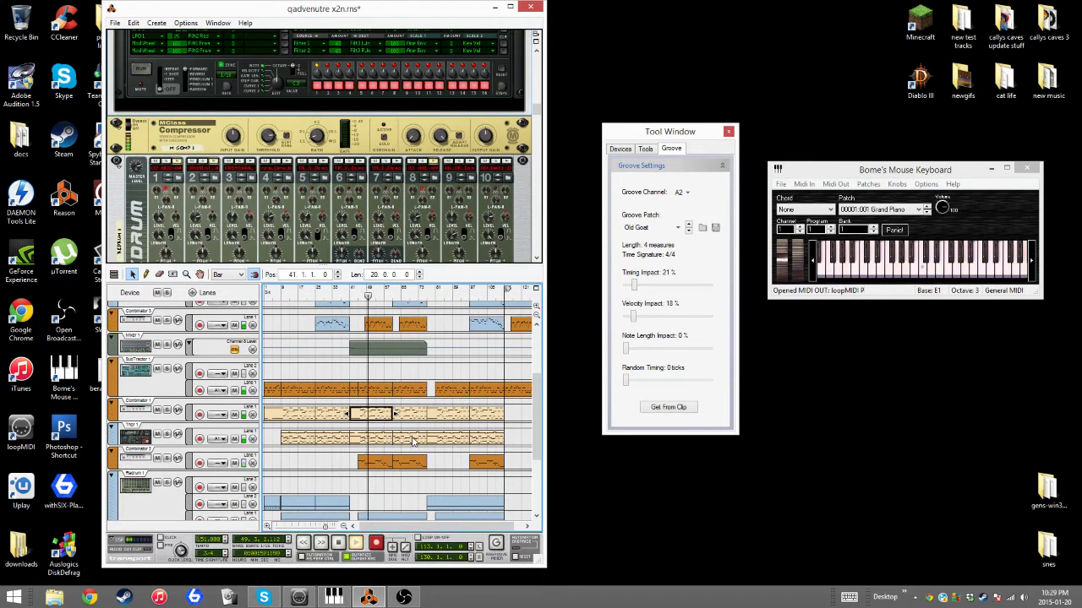
key(Delete)
click(444, 411)
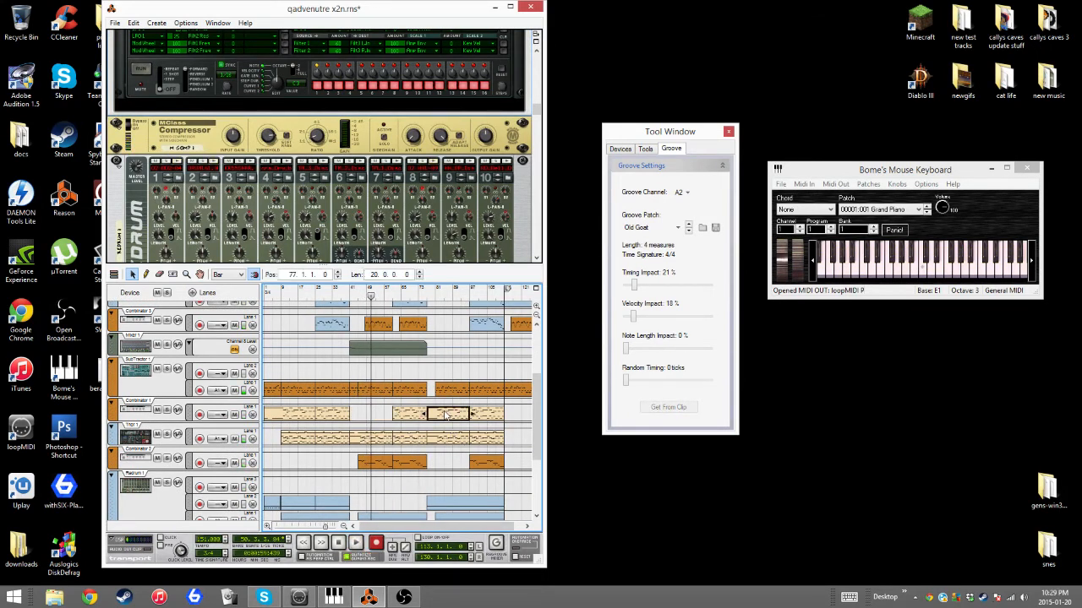
key(ctrl+c)
key(ctrl+v)
drag(501, 414, 366, 445)
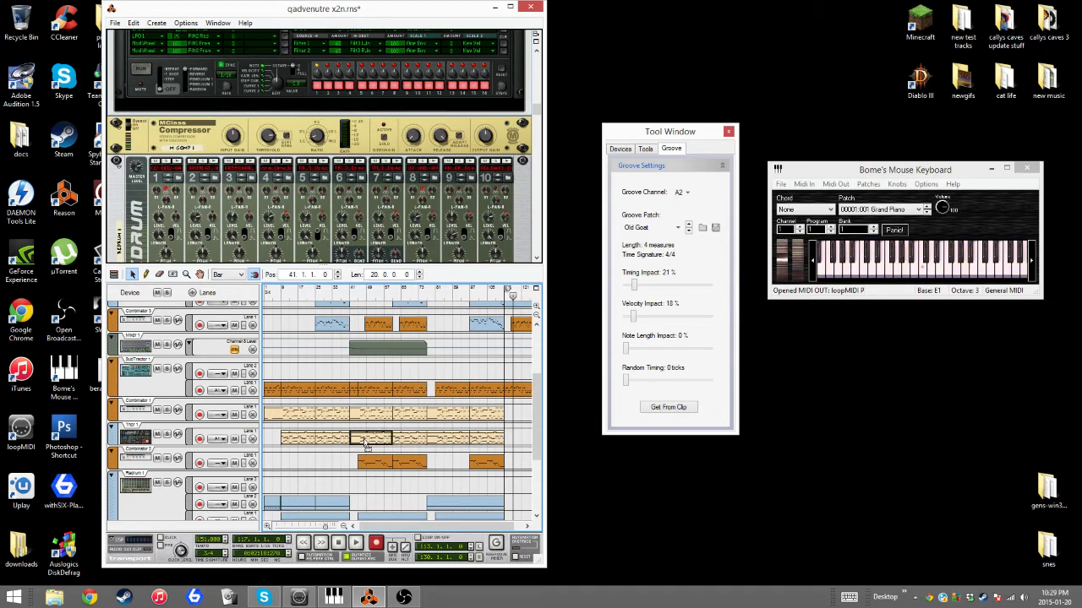
- Replay the song from shortly before bar 41 and solo Combinator 3 to hear it on its own
click(336, 303)
click(355, 543)
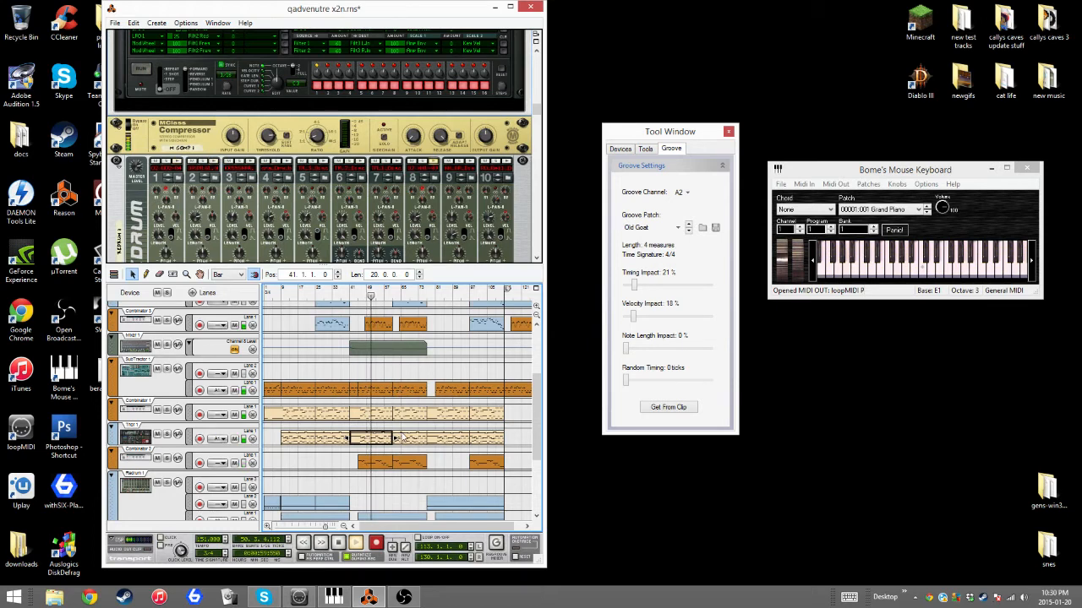
scroll(404, 436, up, 3)
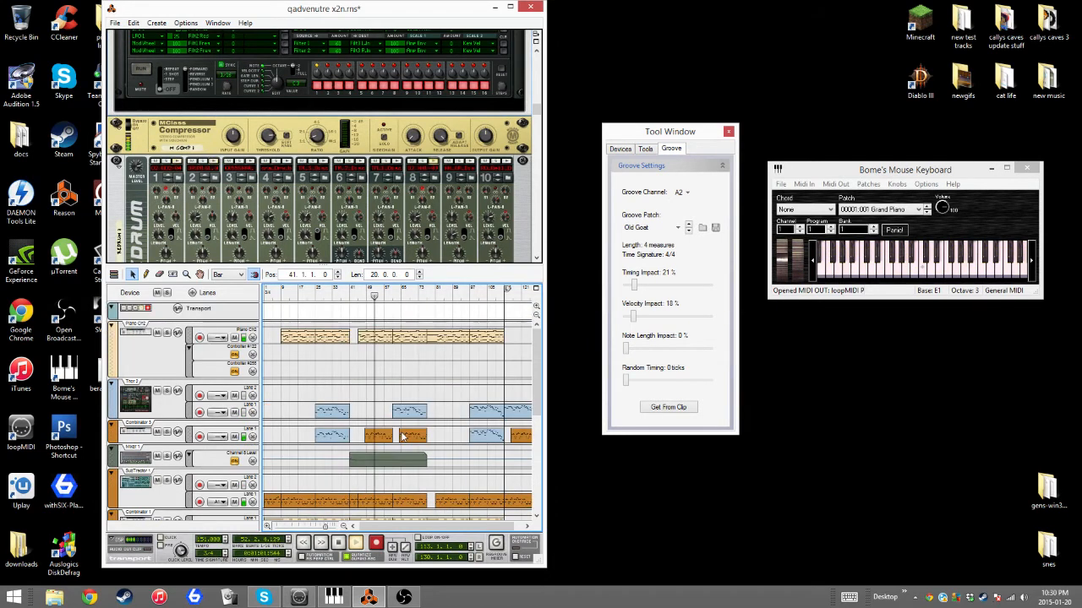
click(168, 432)
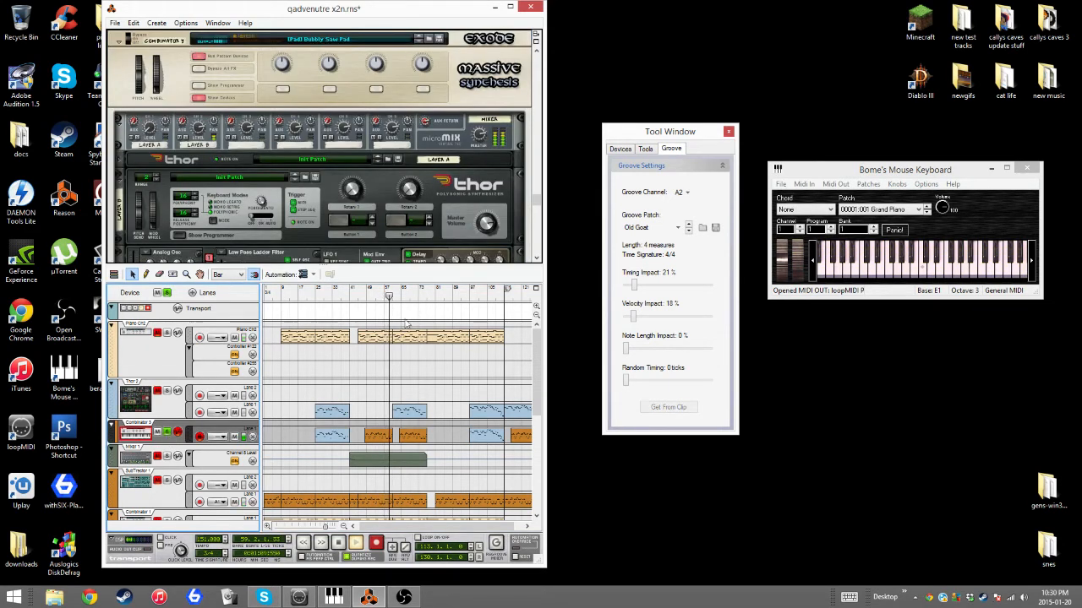
- Clear the solo, replay from about bar 43, and trim Thor 1's bar 41 clip to start at bar 45 with a 16-bar length
click(355, 293)
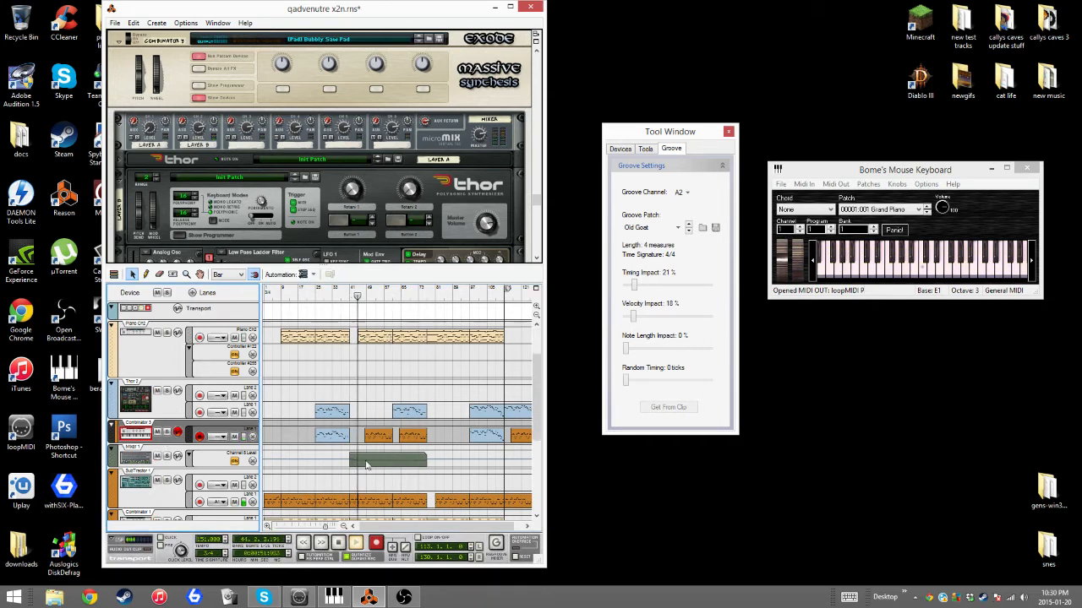
scroll(366, 464, down, 5)
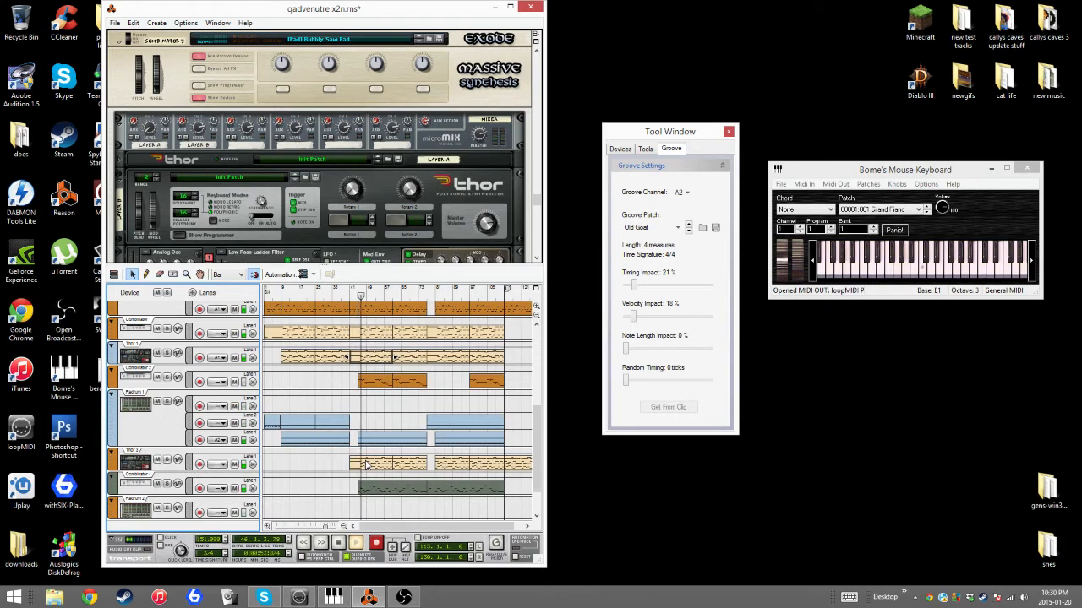
click(350, 358)
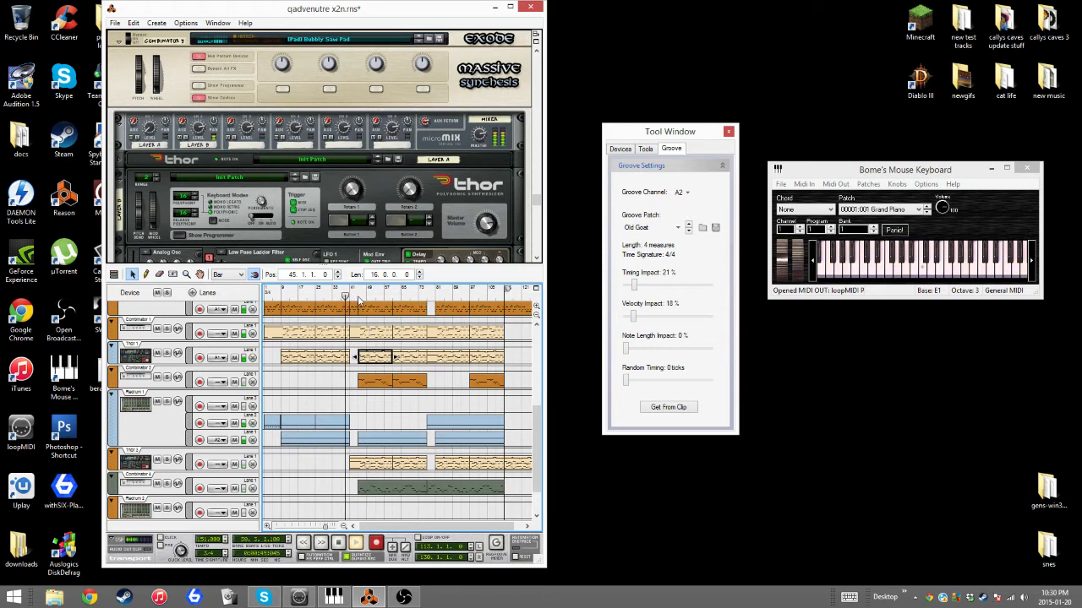
- Examine the Redrum 1 device and its clip at bar 45 while the song plays
click(164, 431)
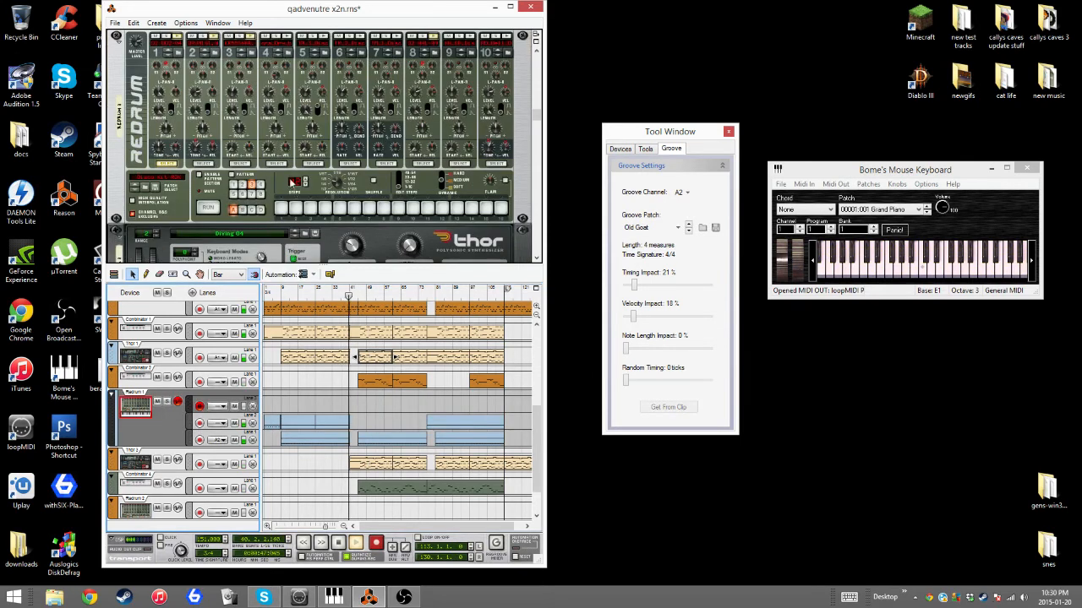
click(237, 96)
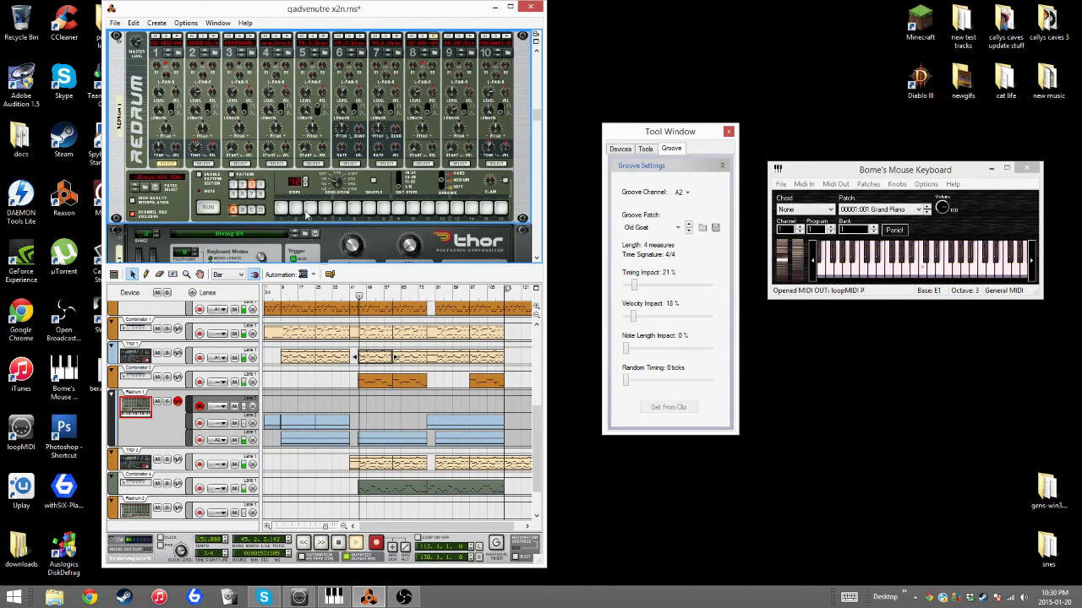
scroll(407, 431, up, 2)
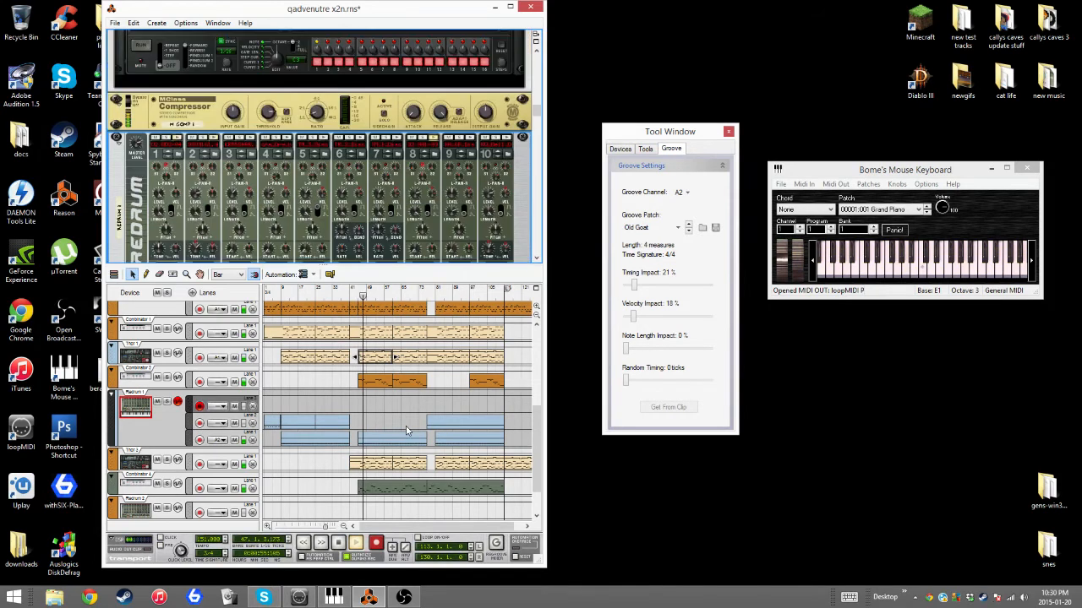
click(413, 443)
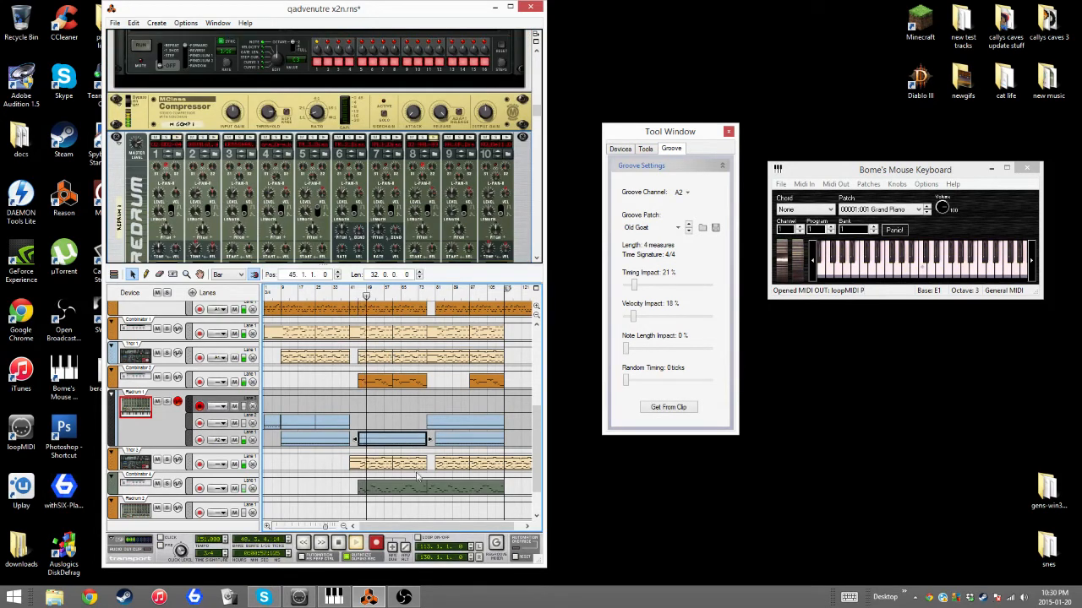
- Briefly mute Combinator 4 to compare the mix, and delete its clip spanning bars 45 to 77
scroll(194, 476, down, 1)
click(157, 437)
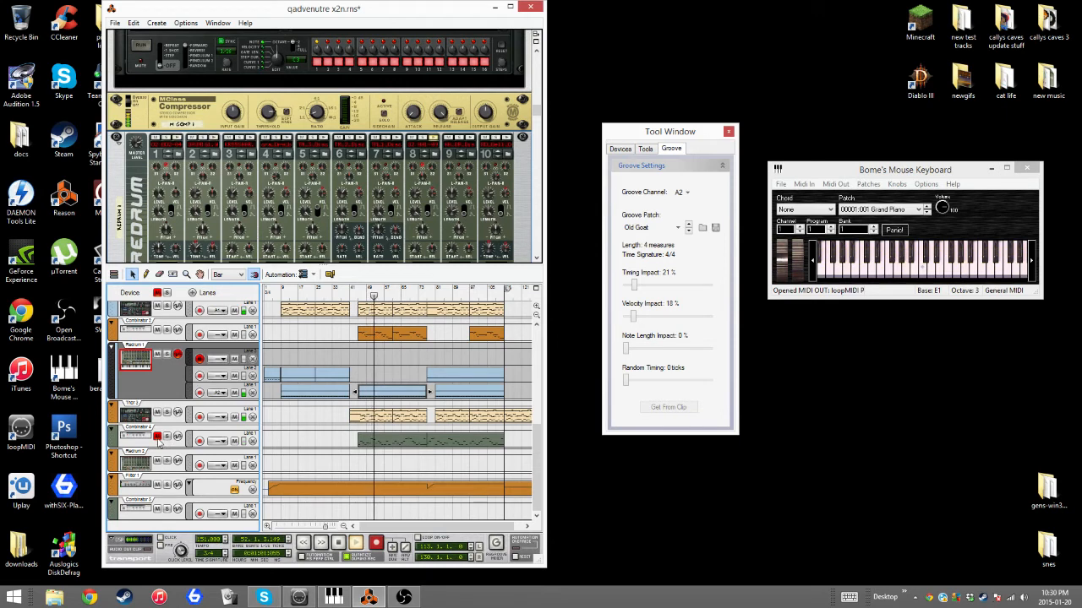
click(157, 436)
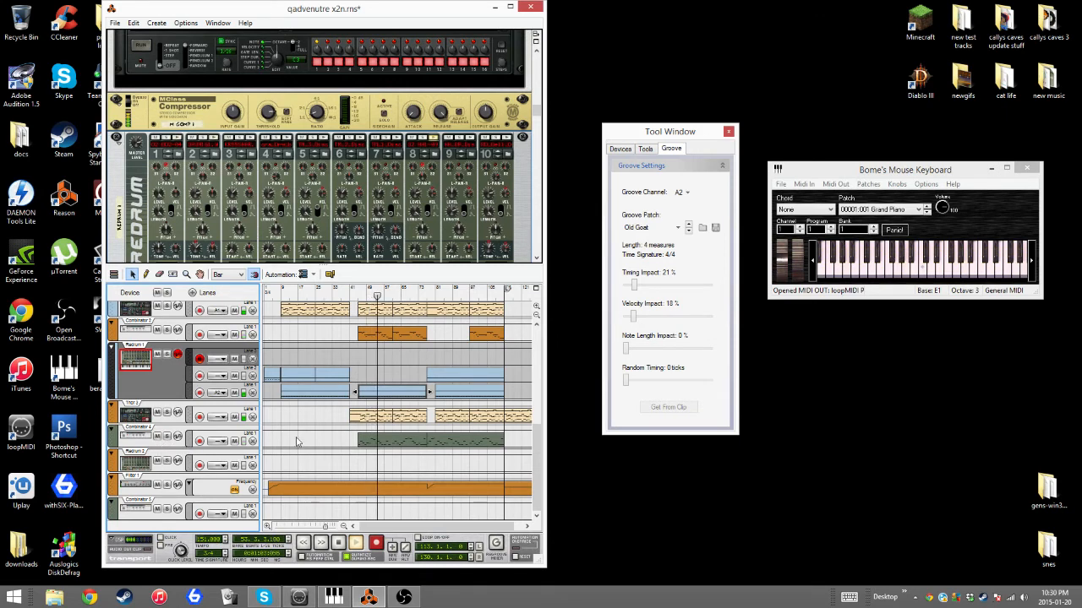
drag(535, 110, 534, 85)
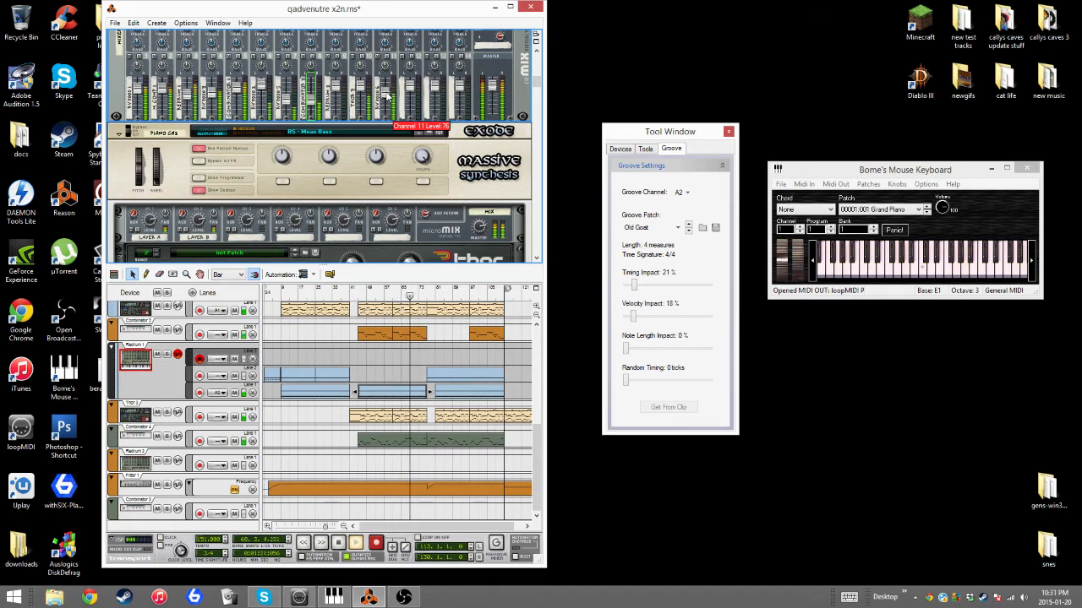
click(412, 444)
key(Delete)
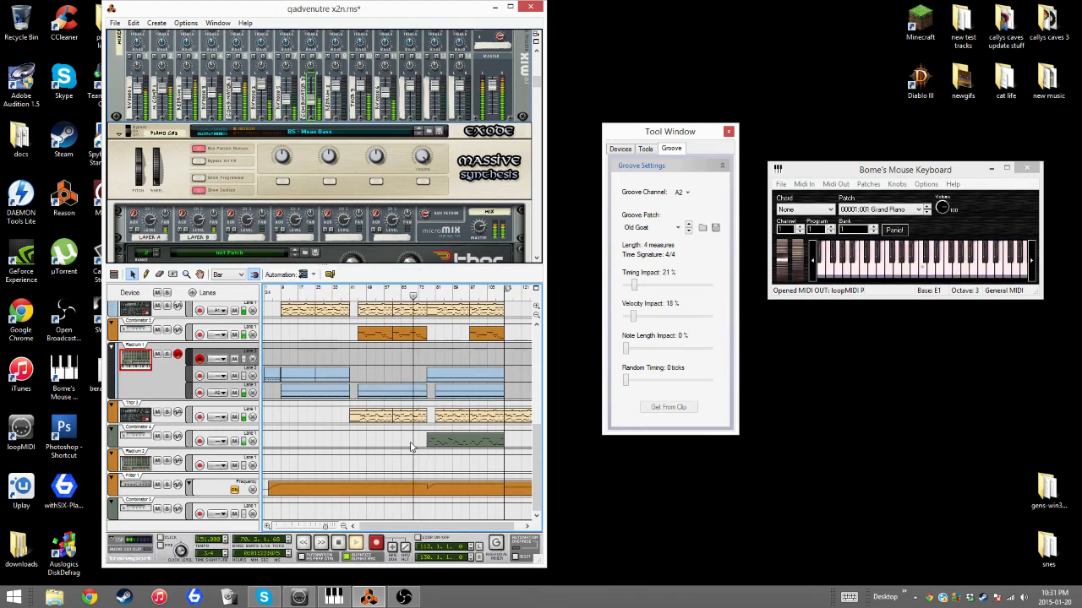
- Replay from about bar 47 and try removing Mixer 1's channel level automation clip at bar 41
scroll(404, 422, up, 5)
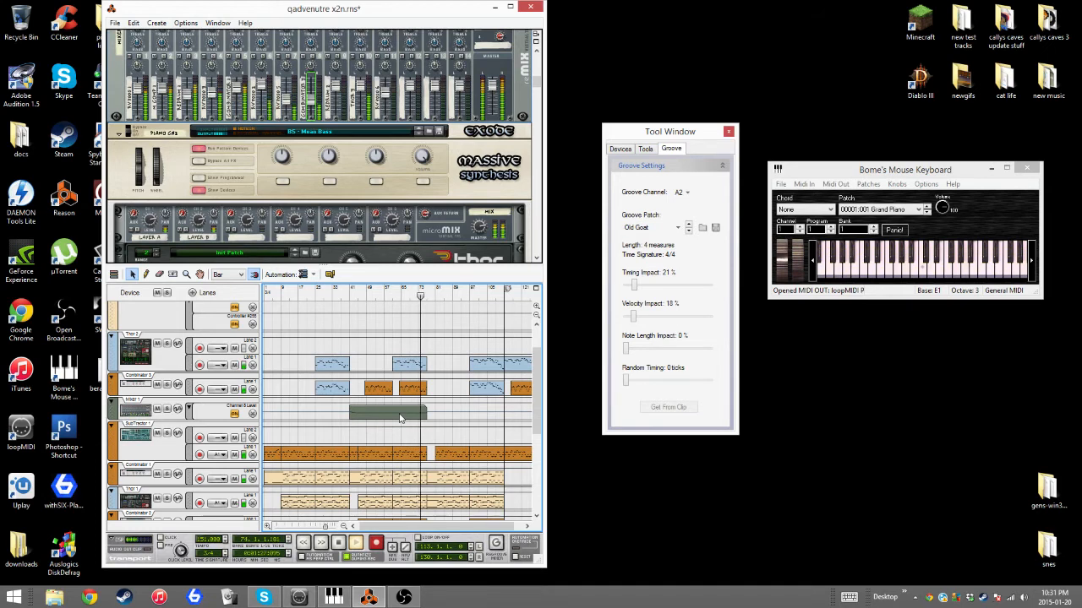
click(364, 295)
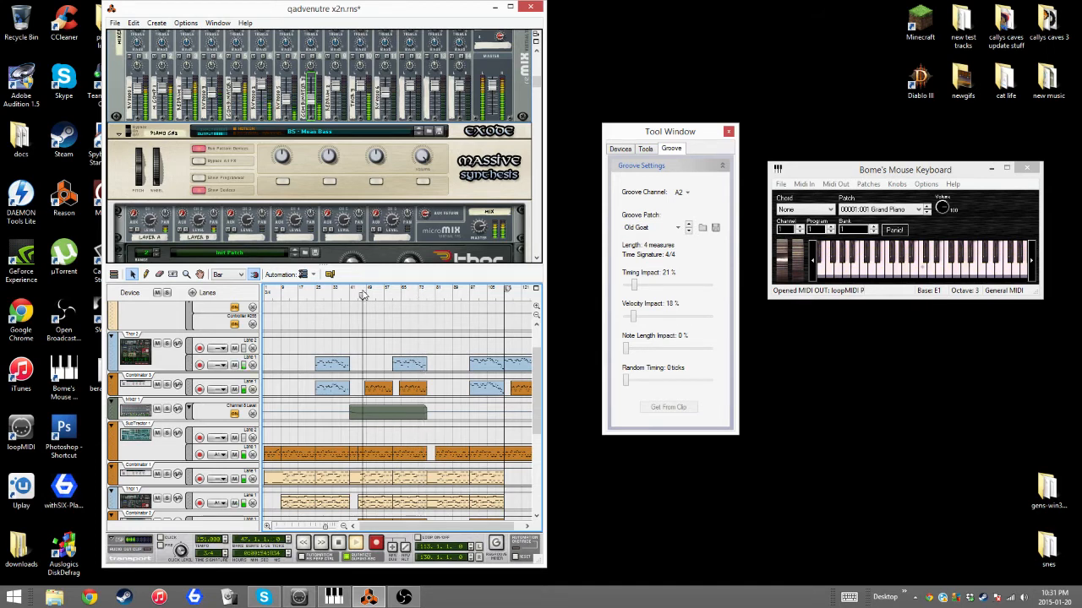
click(377, 414)
key(Delete)
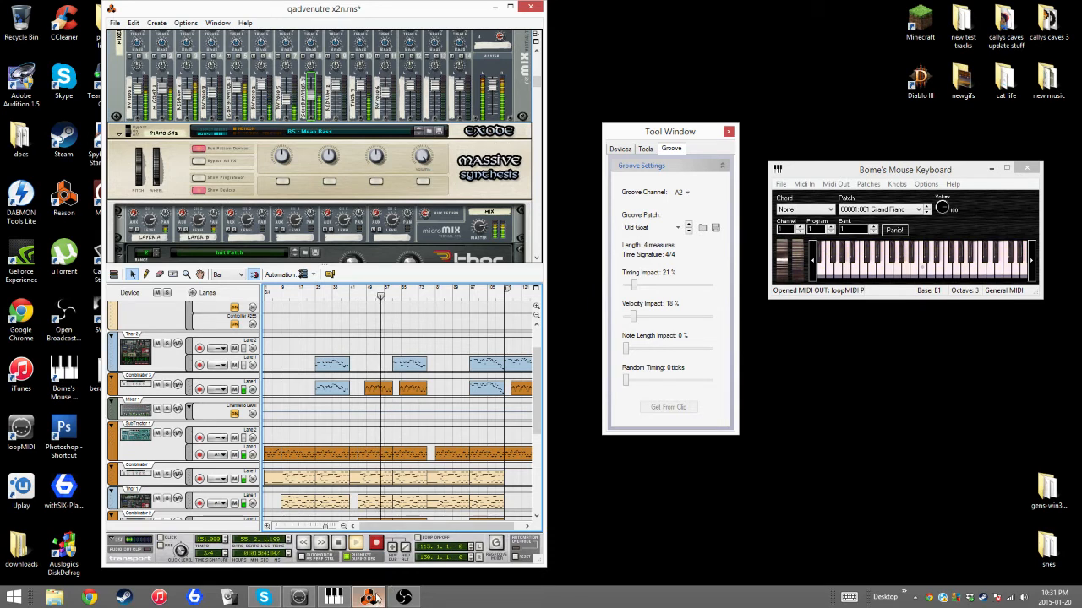
double_click(369, 411)
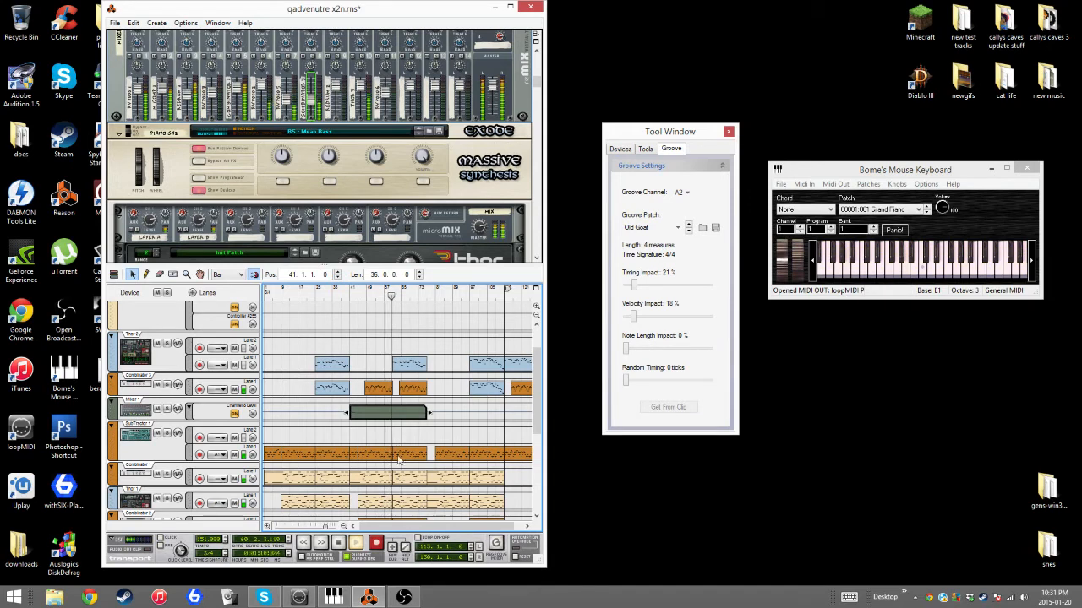
- Raise the channel 7 fader slightly in the mixer while listening, and stop playback
scroll(402, 464, down, 5)
scroll(402, 464, up, 6)
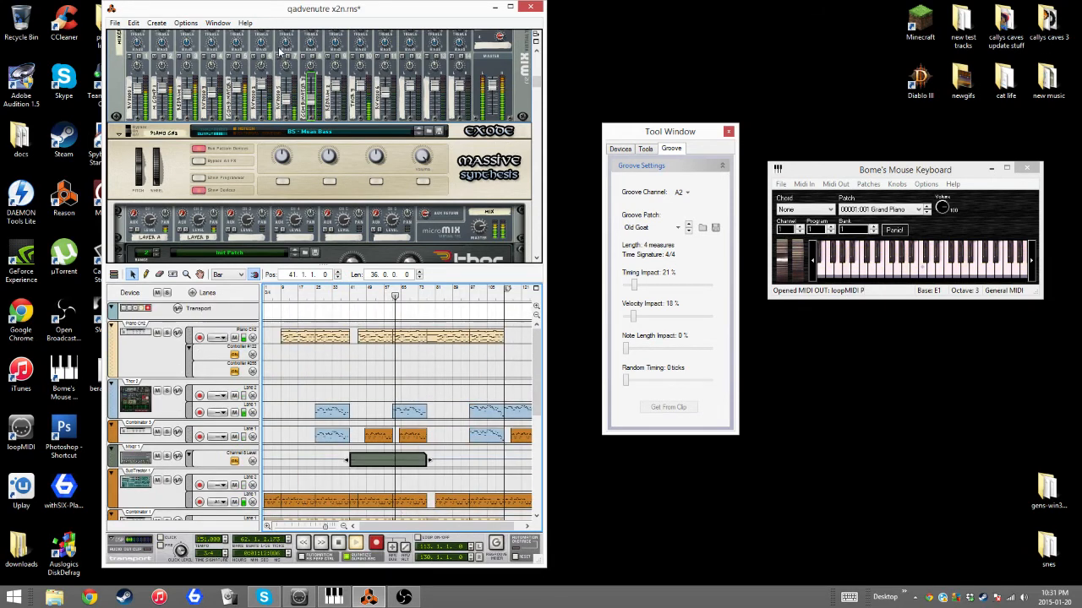
mouse_move(285, 99)
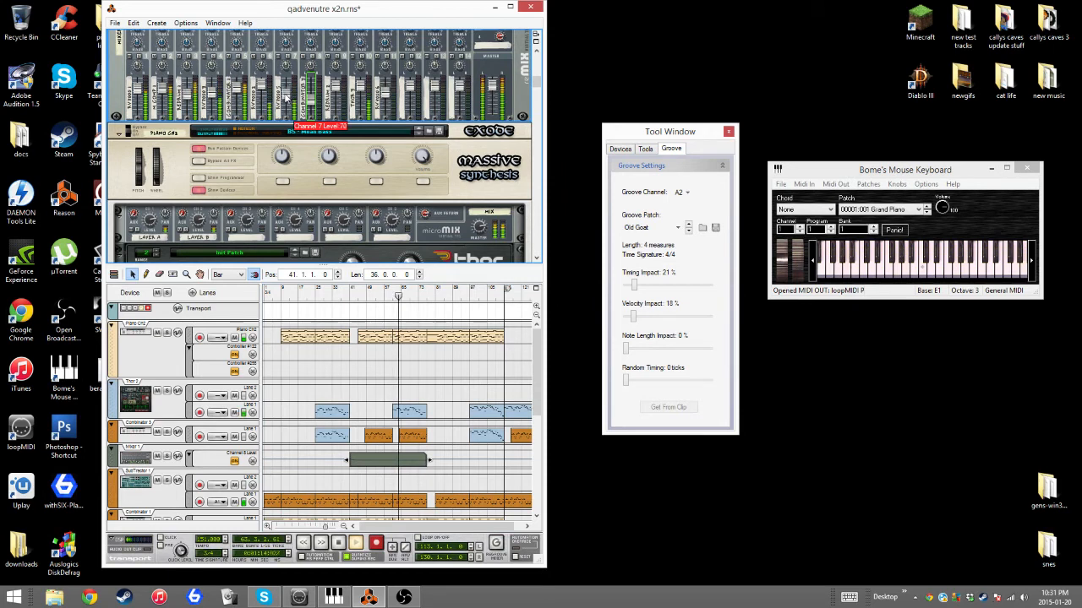
drag(285, 98, 284, 96)
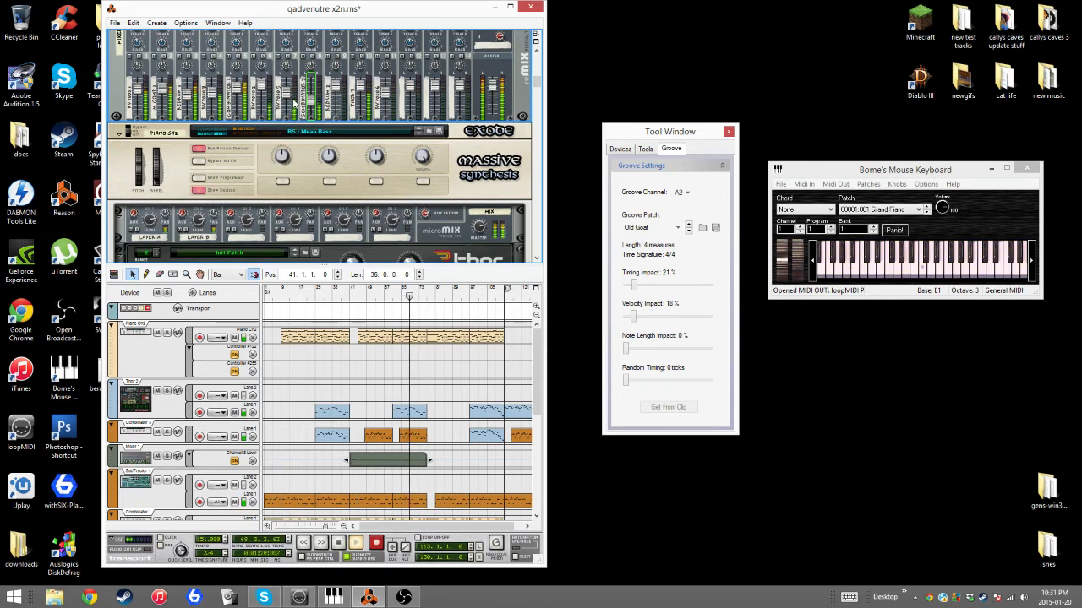
drag(291, 101, 289, 99)
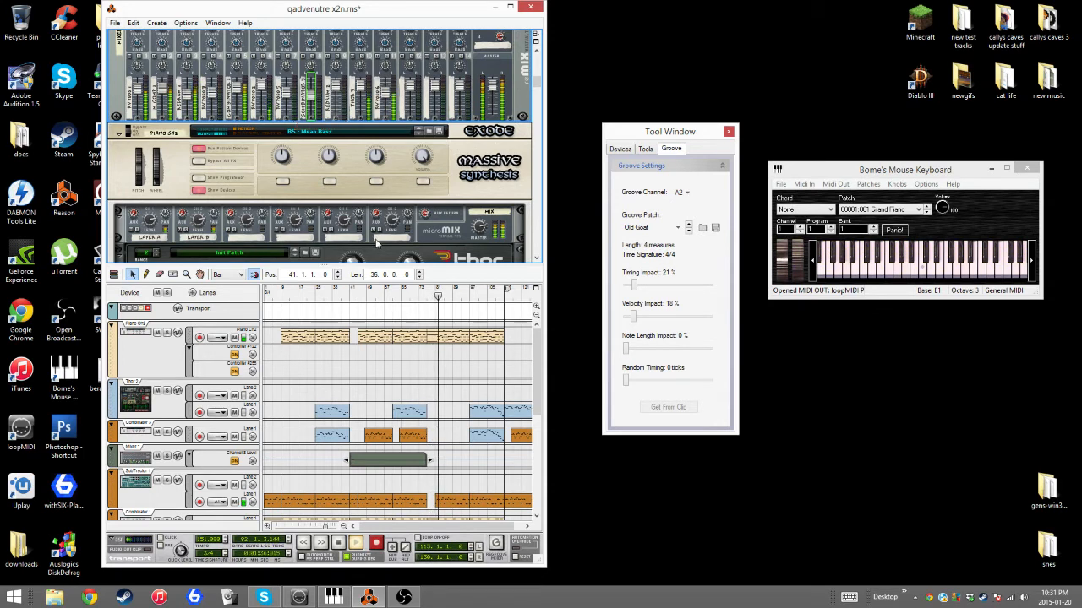
scroll(368, 99, down, 3)
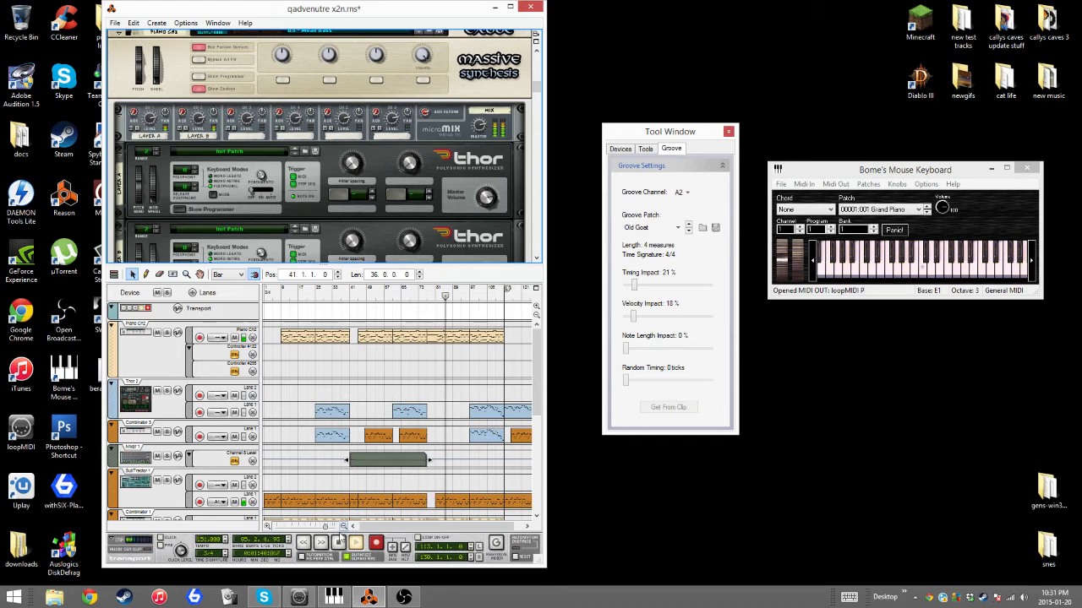
key(space)
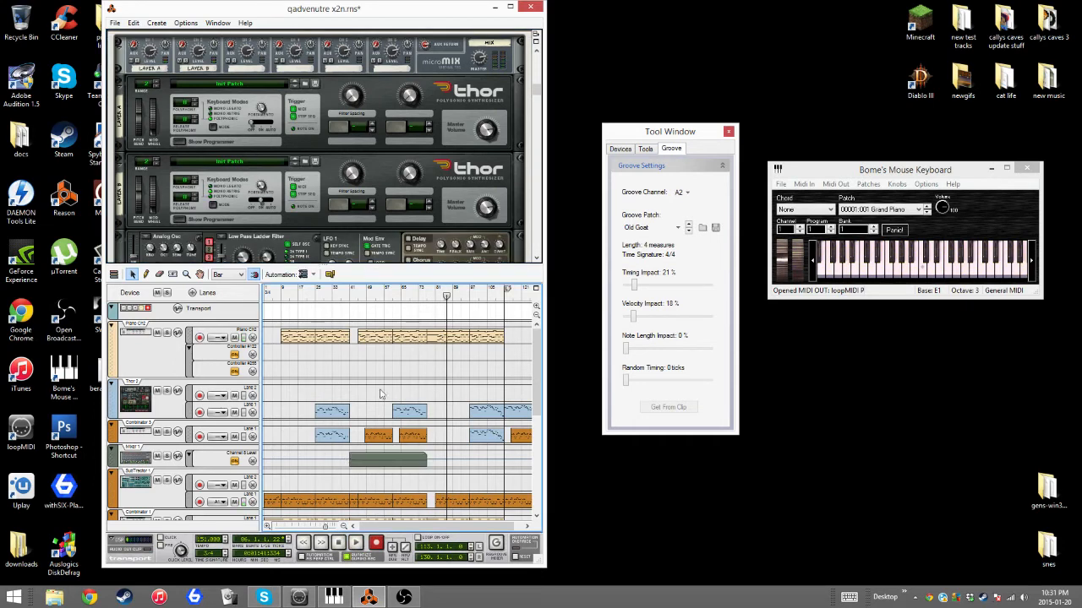
- Fill Redrum 1's second lane from bar 41 to 77 with copied drum clips, using the opening clip shortened to 4 bars at bar 41
scroll(387, 415, down, 5)
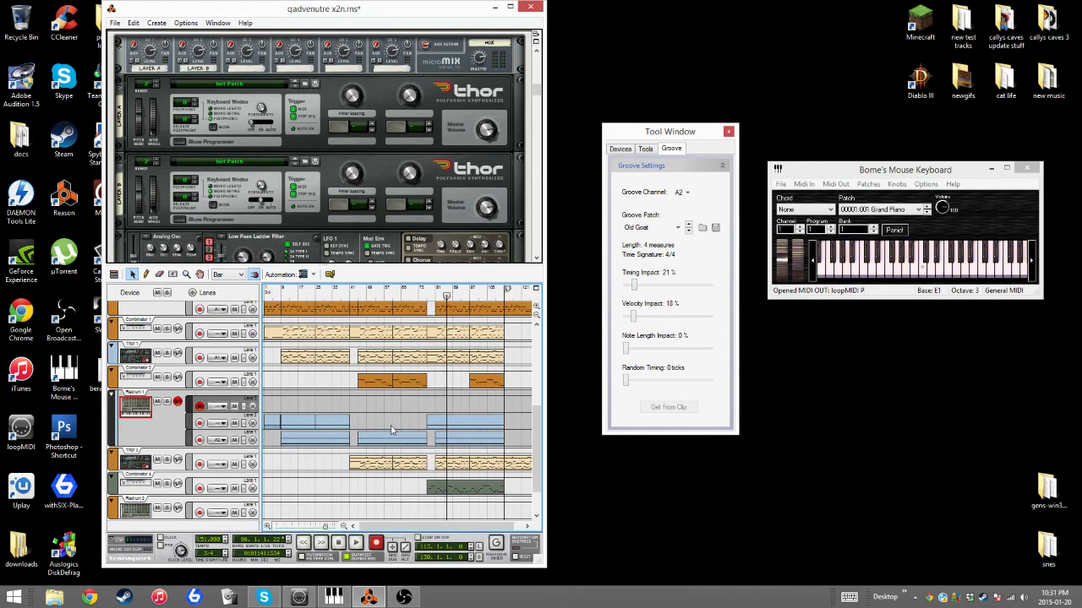
drag(313, 419, 372, 425)
key(ctrl+c)
key(ctrl+v)
click(274, 425)
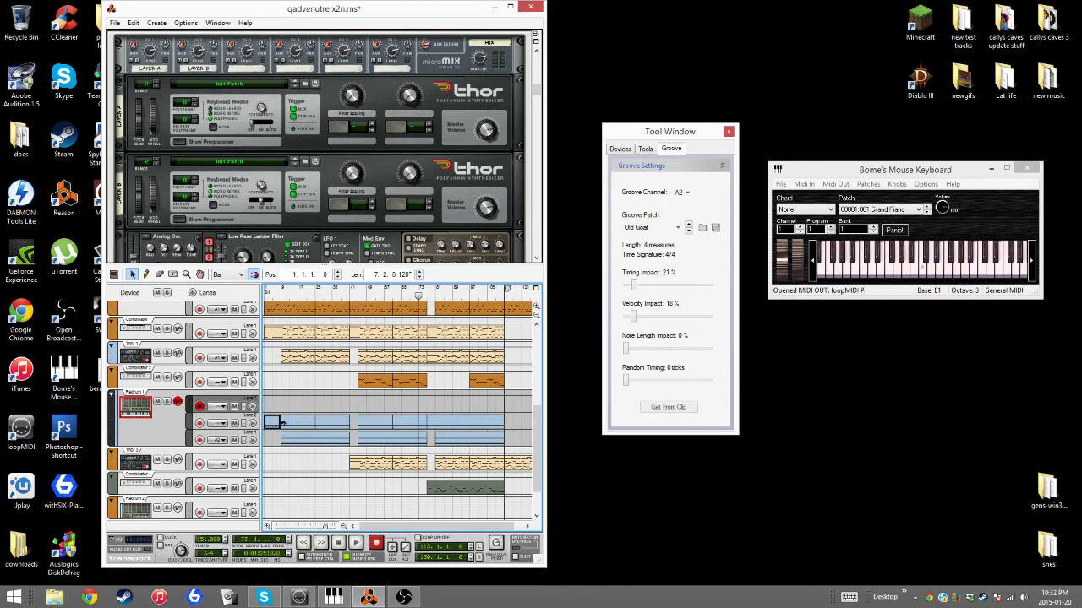
click(351, 292)
key(ctrl+v)
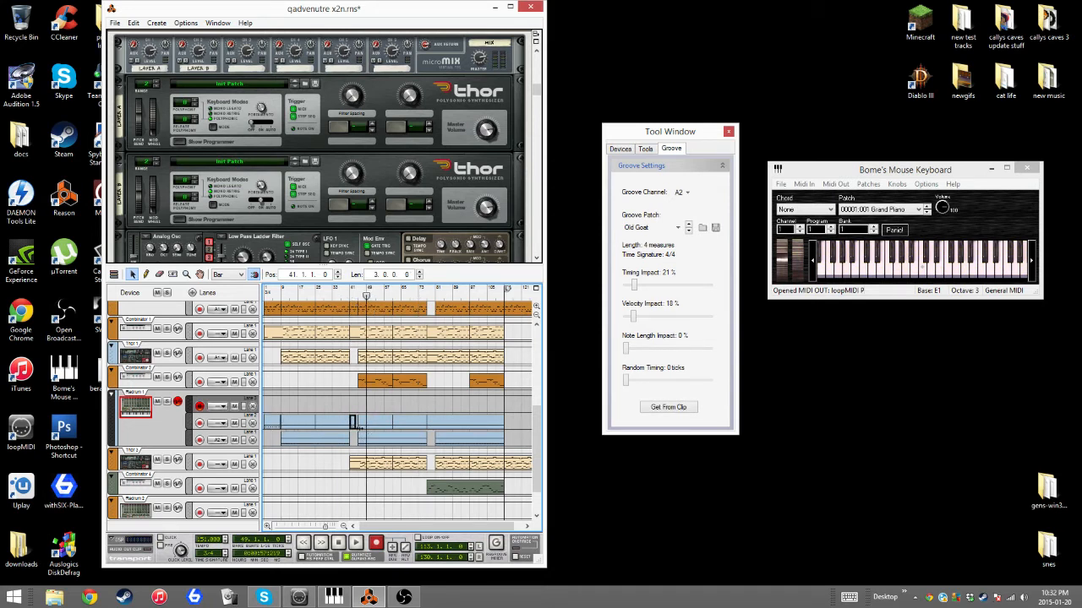
- Audition Combinator 4 in solo from about bar 82, restore the full mix, and stop playback
click(195, 483)
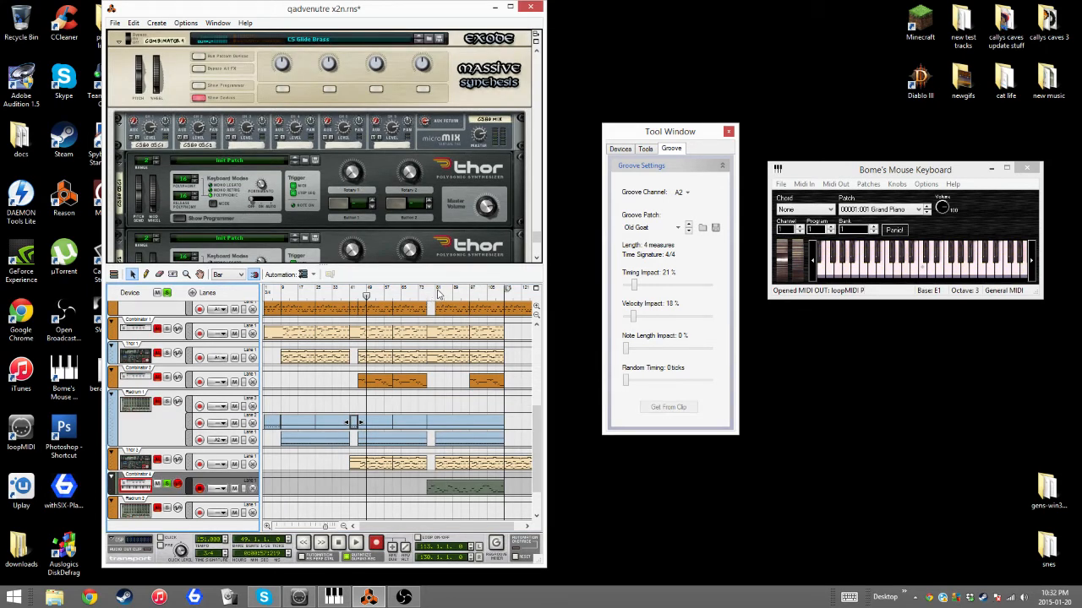
click(437, 293)
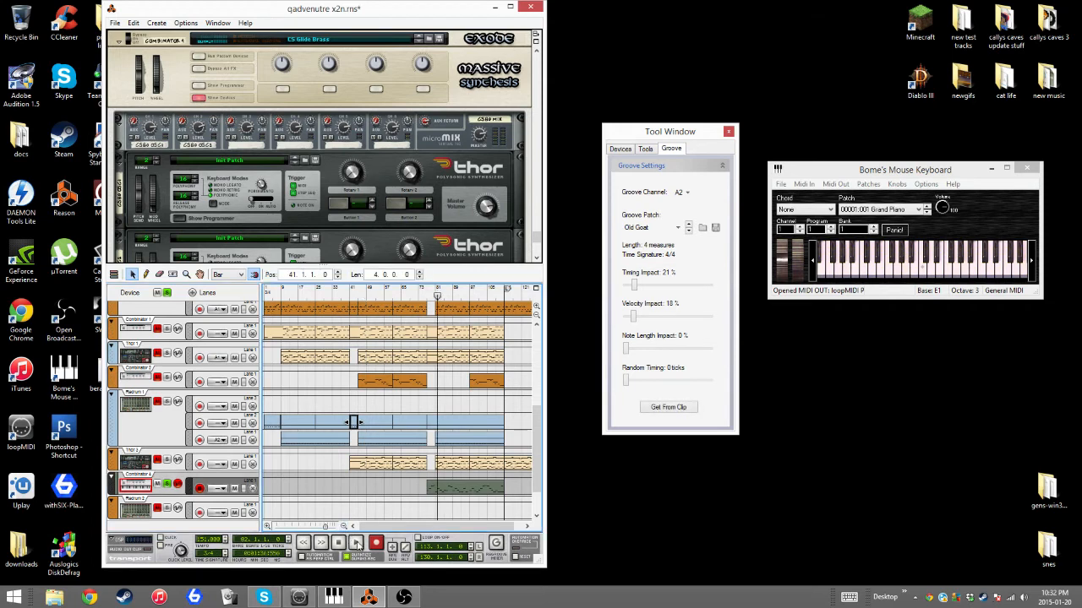
click(356, 543)
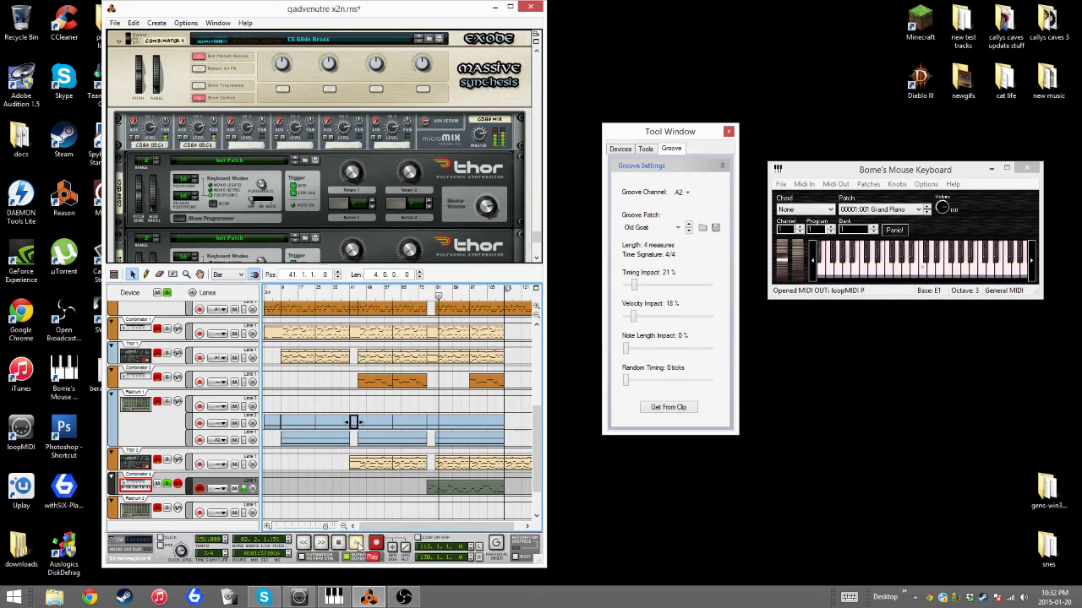
click(179, 494)
click(338, 543)
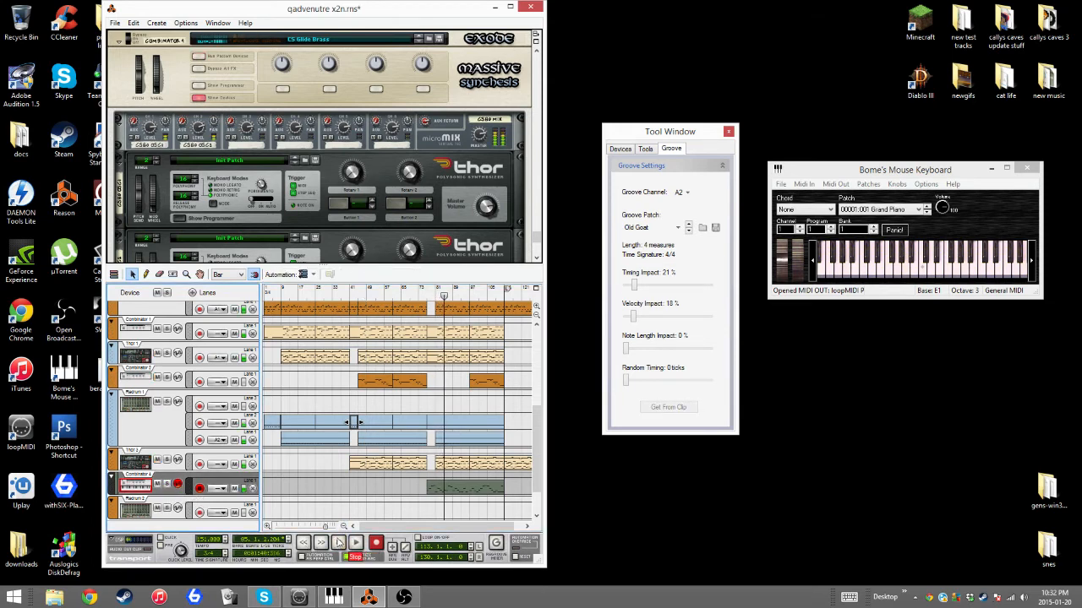
- Replay from about bar 38 and delete the 4-bar drum clip at bar 41 from Redrum 1's second lane
click(346, 291)
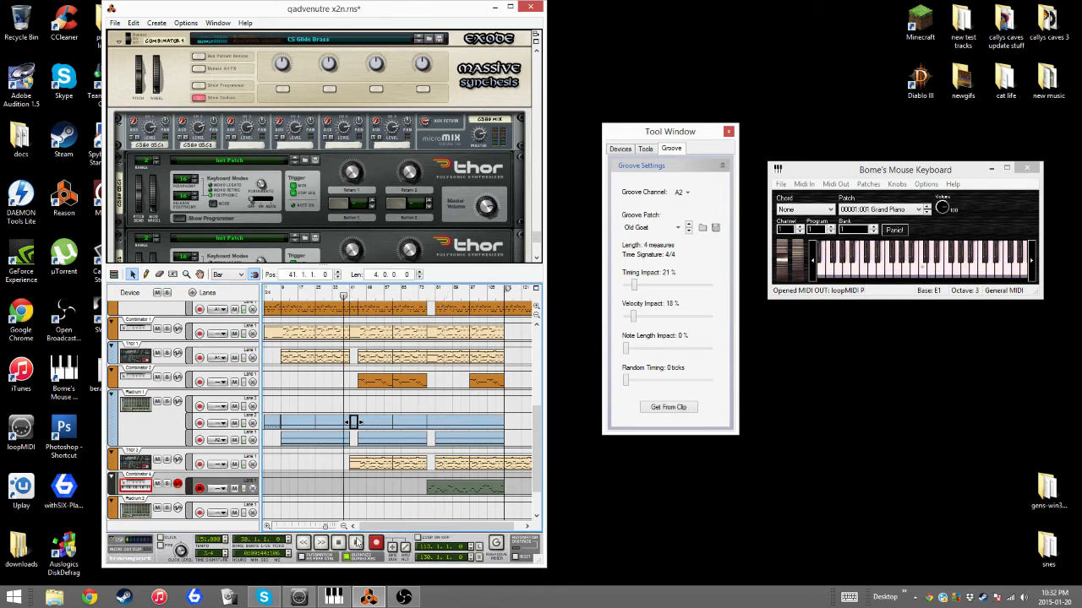
click(376, 544)
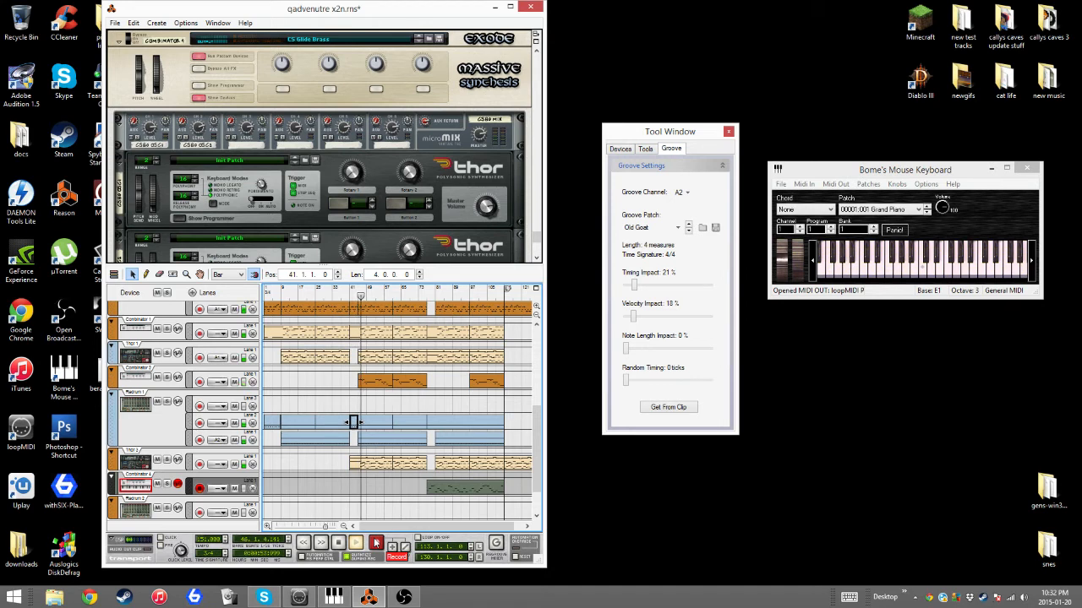
click(355, 425)
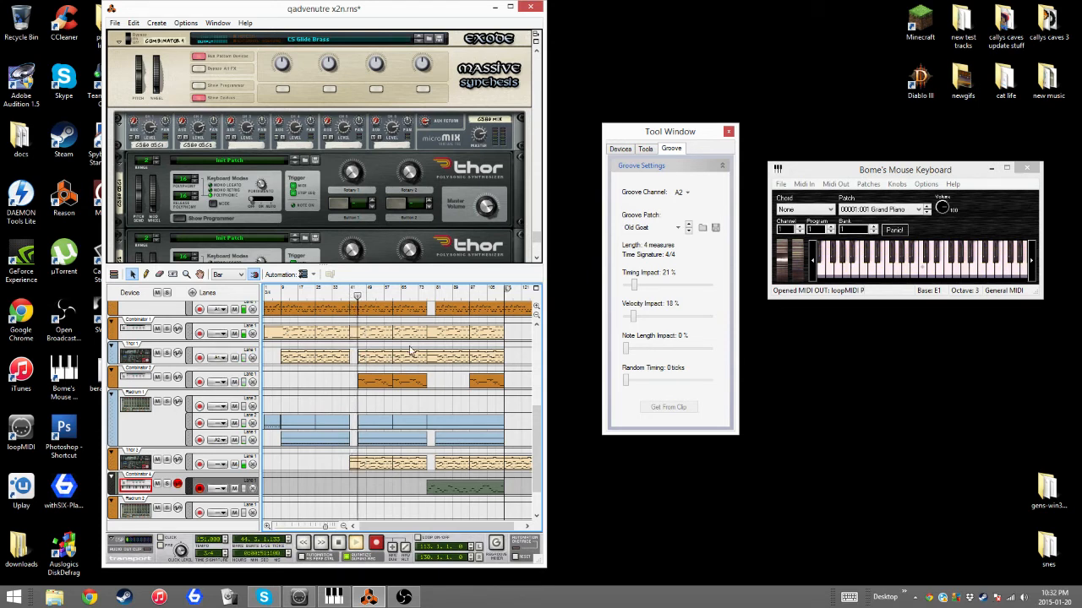
- Select the piano clip at bar 45 and examine the other tracks' clips around the bar 41 gap during playback
scroll(370, 372, up, 2)
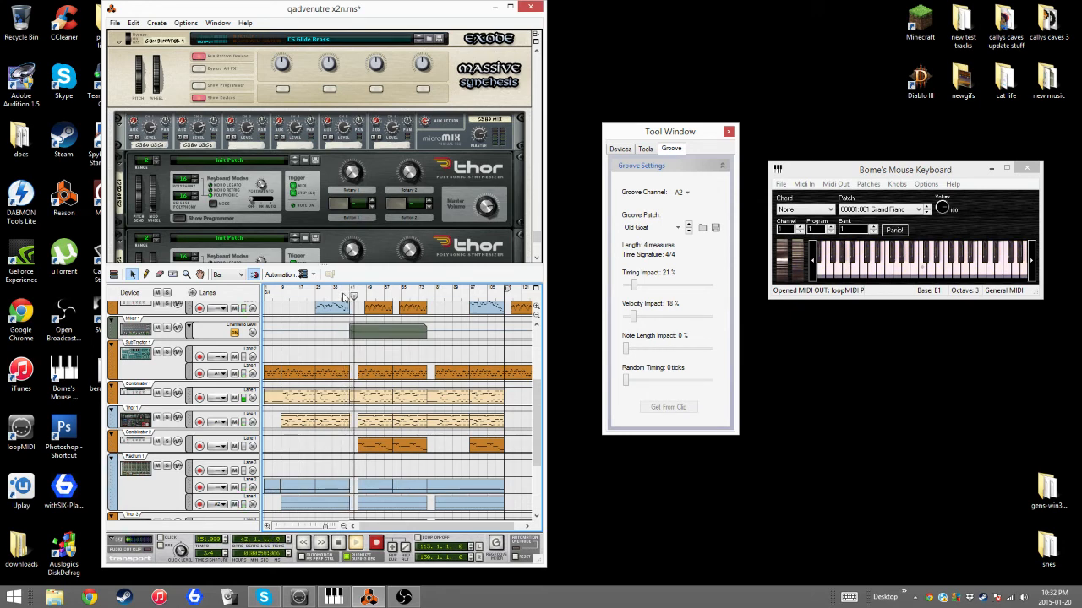
scroll(397, 389, up, 4)
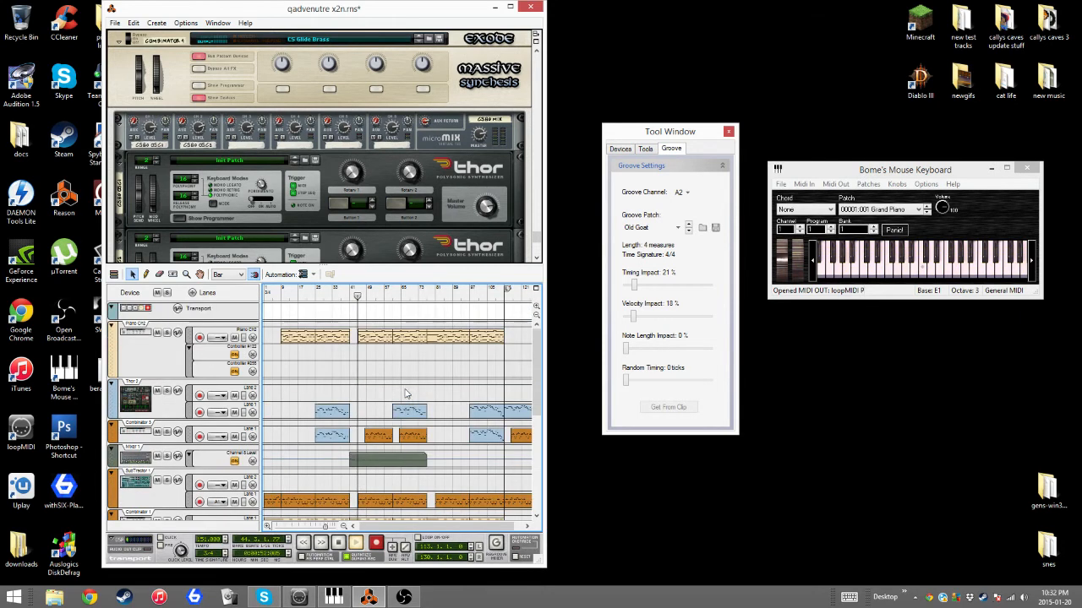
click(372, 341)
scroll(372, 406, down, 4)
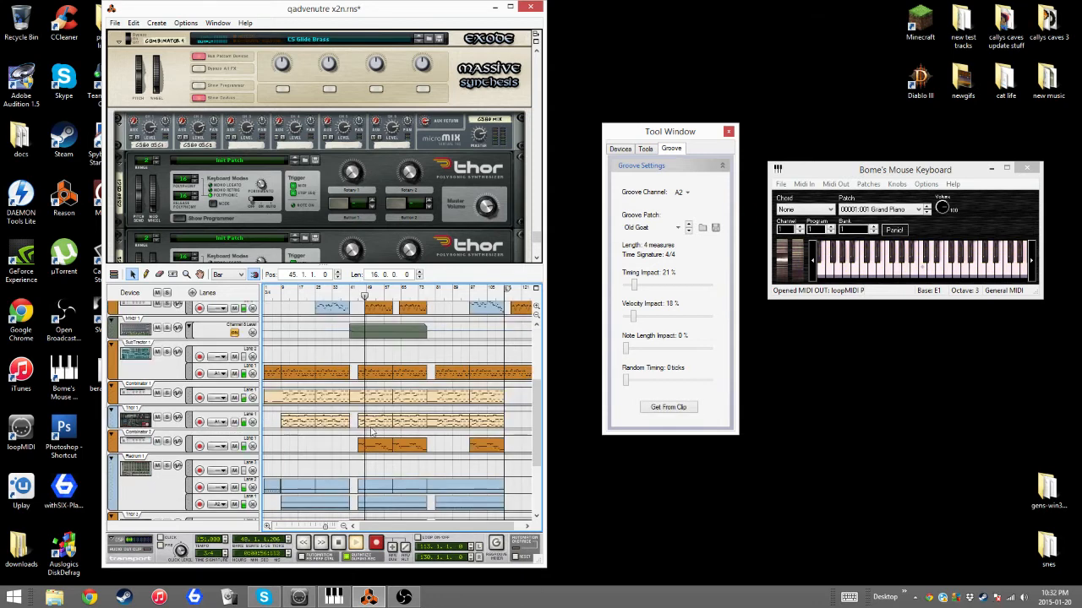
scroll(362, 409, up, 3)
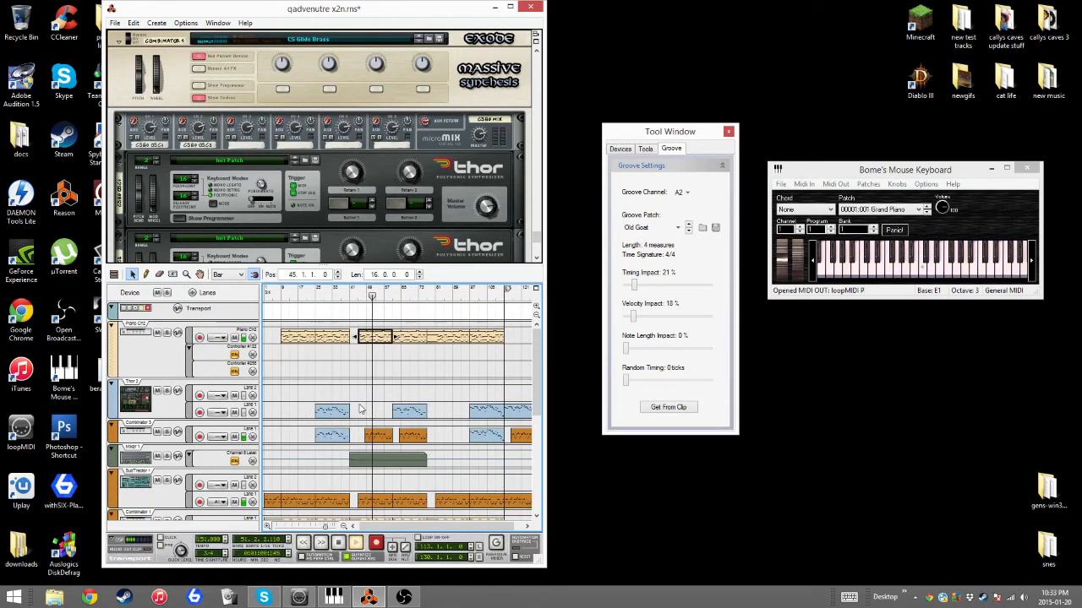
scroll(362, 409, down, 4)
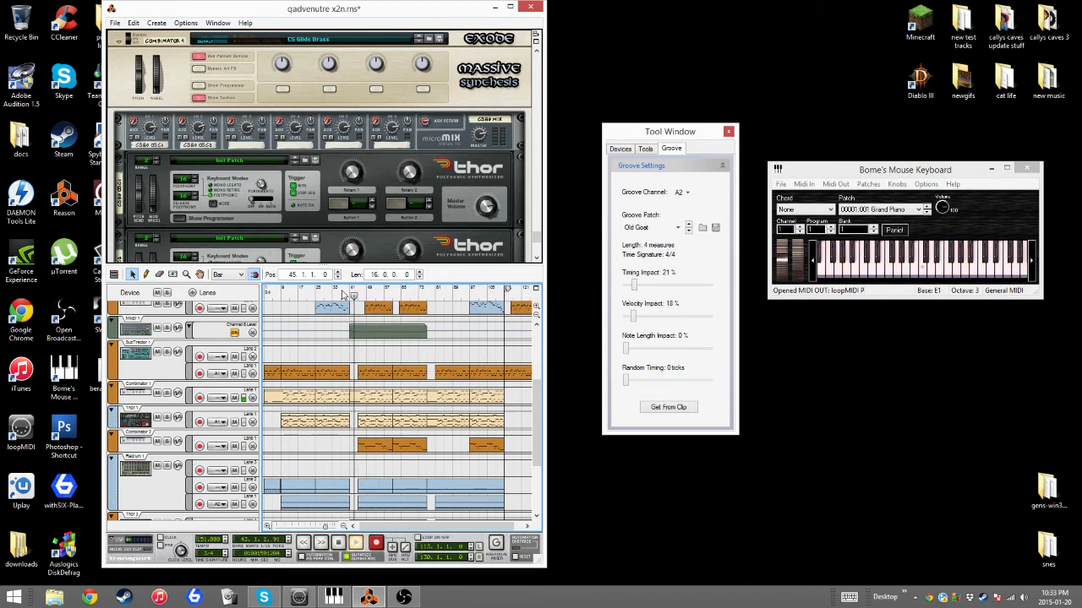
- Extend the bar 45 clips of Thor 1 and Combinator 1 back to bar 41, making each 20 bars long
click(371, 421)
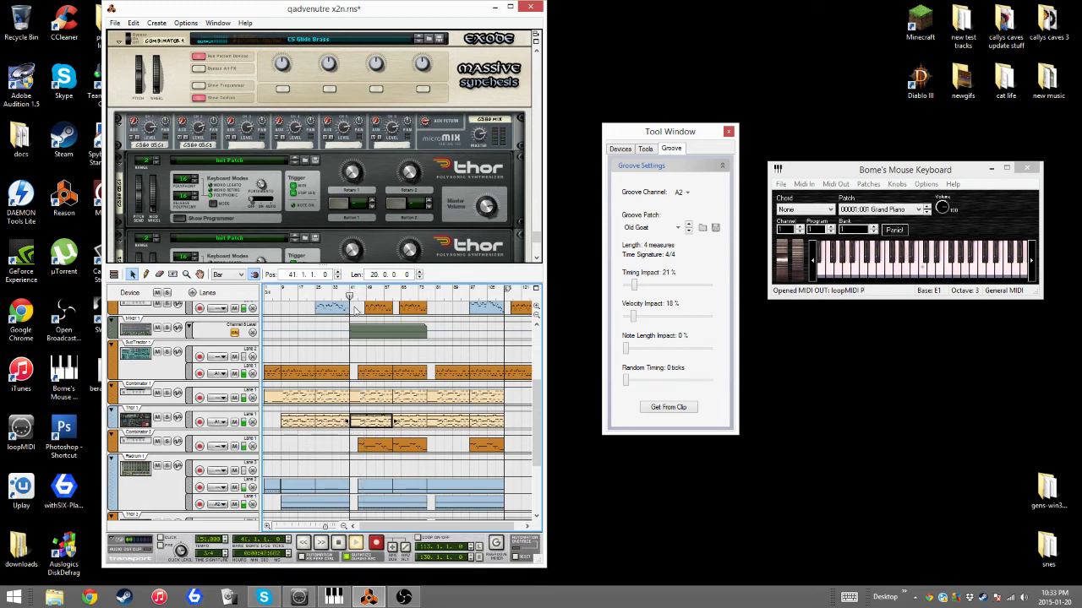
drag(351, 397, 356, 397)
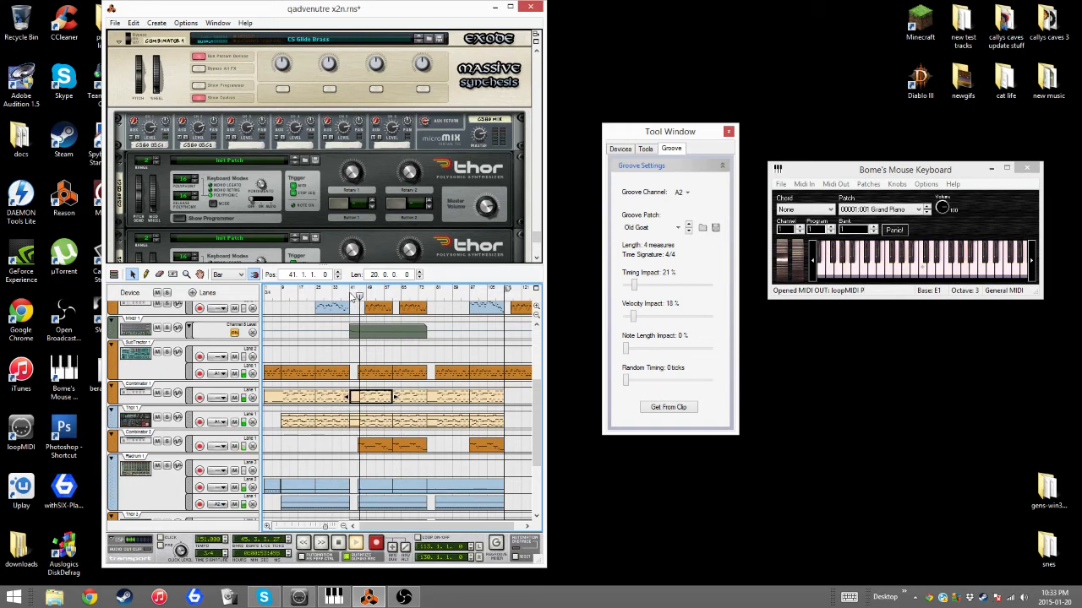
- Switch to Open Broadcaster Software to check the live stream status, and return to the song in Reason
scroll(425, 389, up, 5)
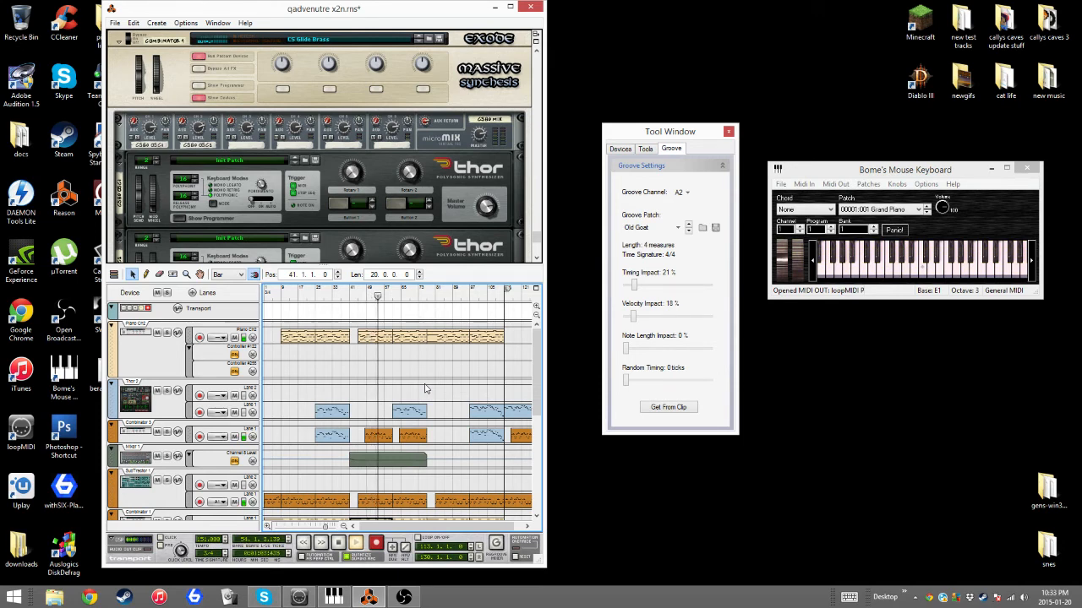
click(403, 598)
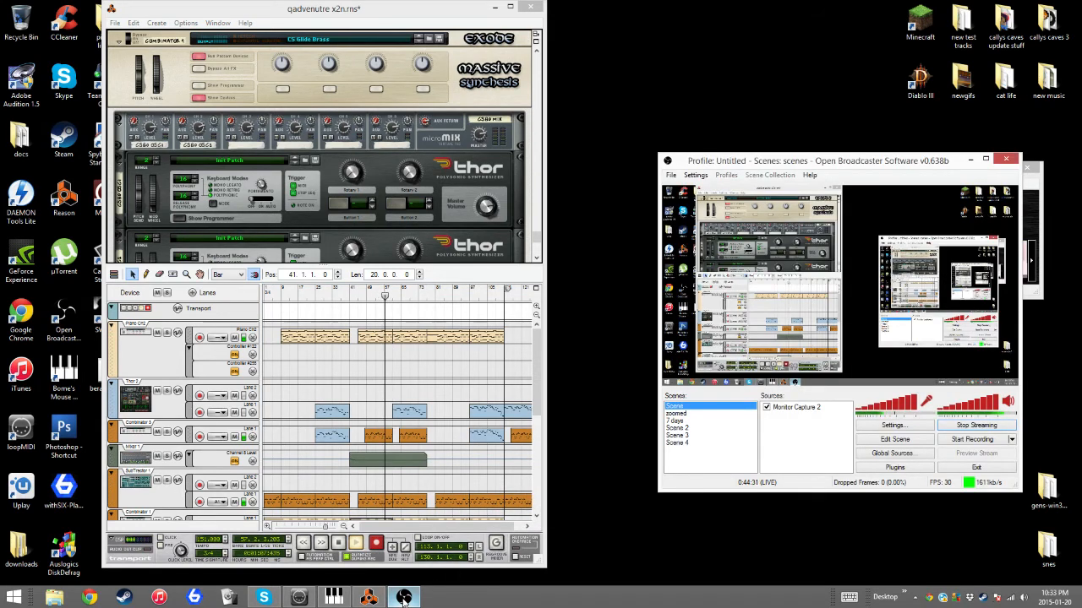
click(403, 598)
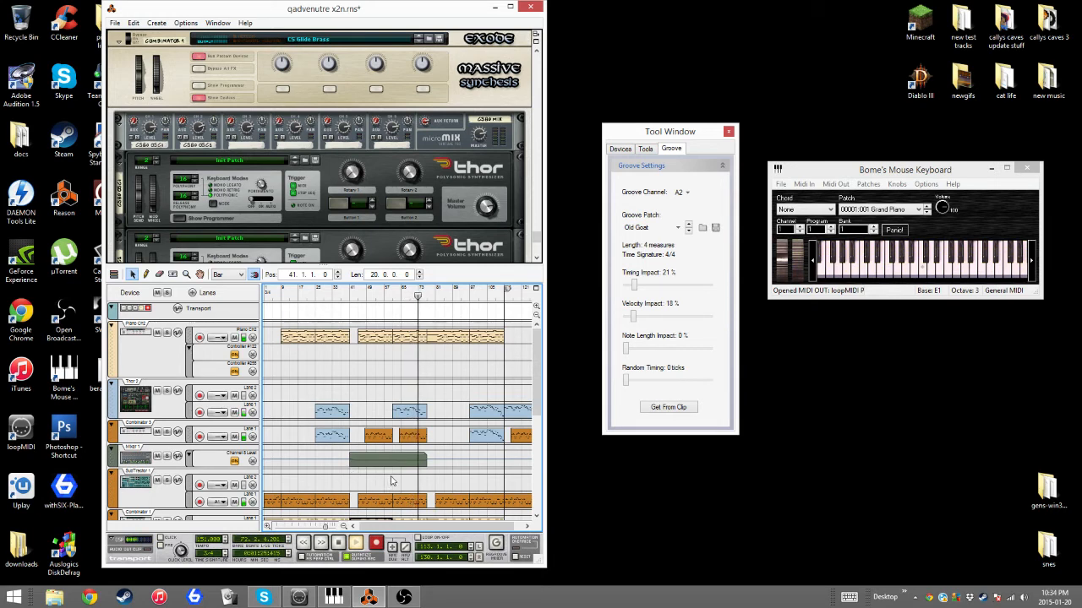
- Locate Combinator 4 in the rack and adjust the dry/wet mix of the RV7000 reverb below it during playback
scroll(408, 473, down, 5)
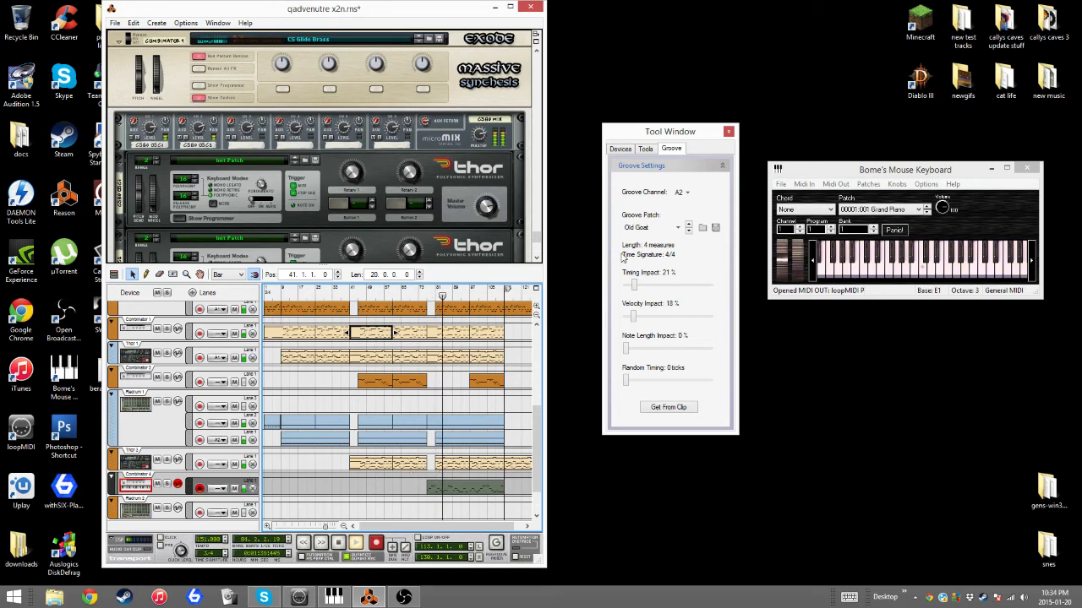
drag(536, 241, 539, 76)
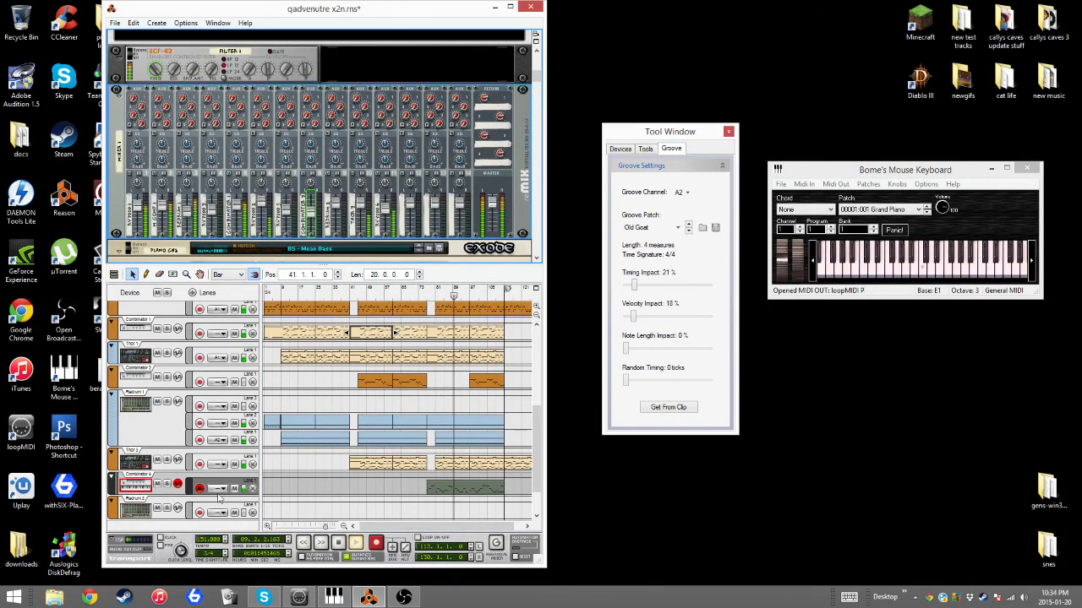
click(161, 493)
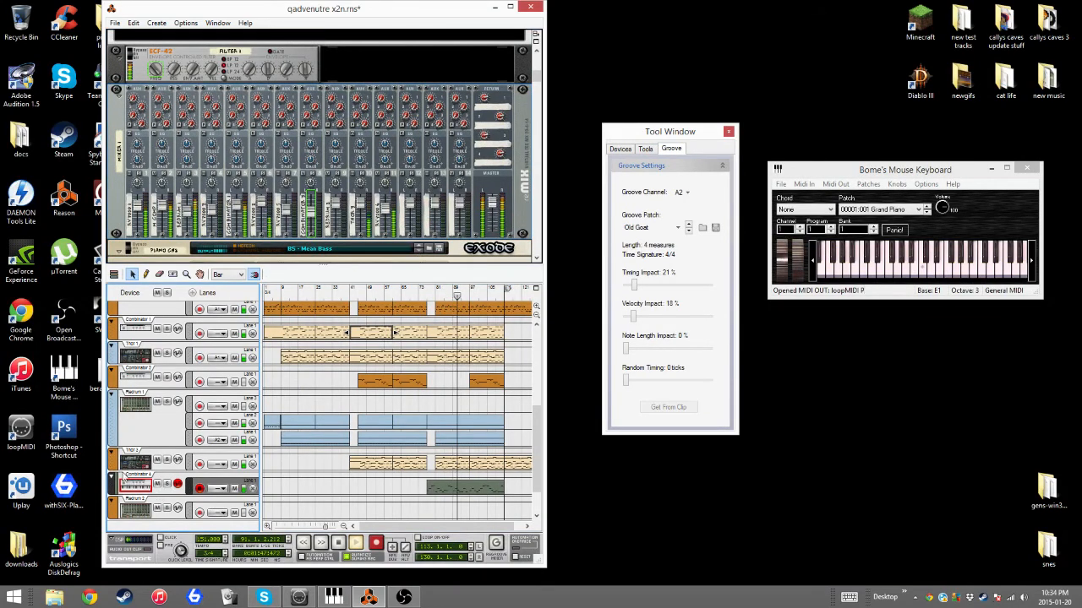
click(164, 494)
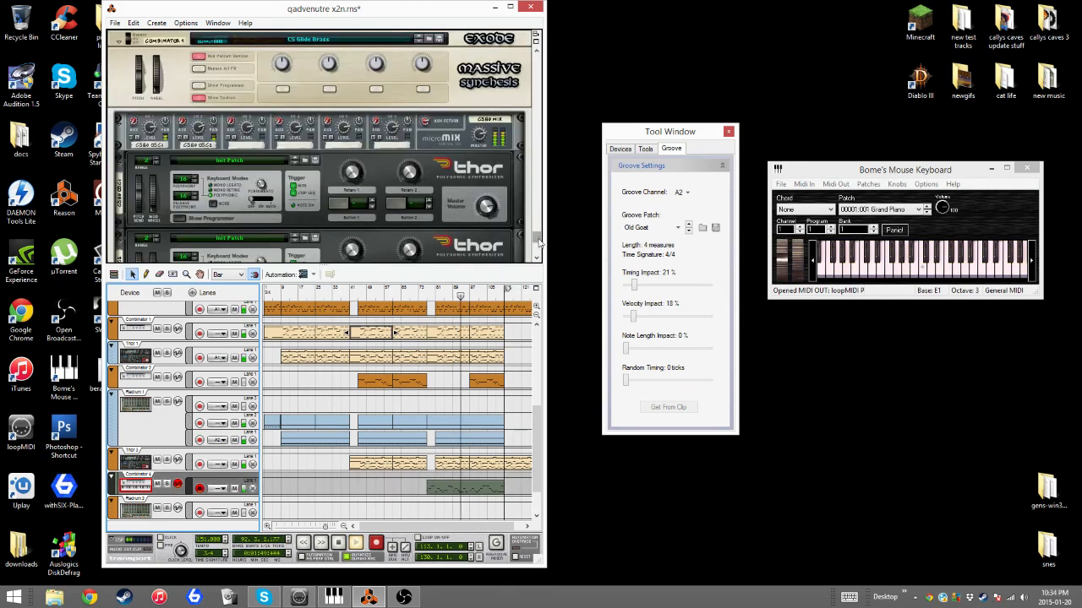
scroll(482, 188, down, 5)
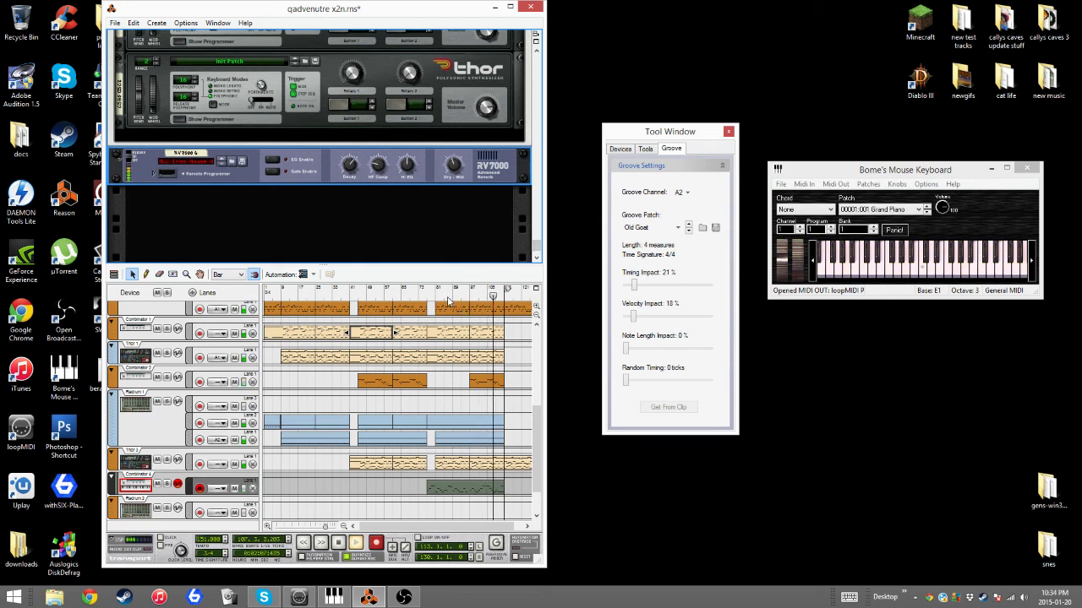
click(493, 197)
click(454, 171)
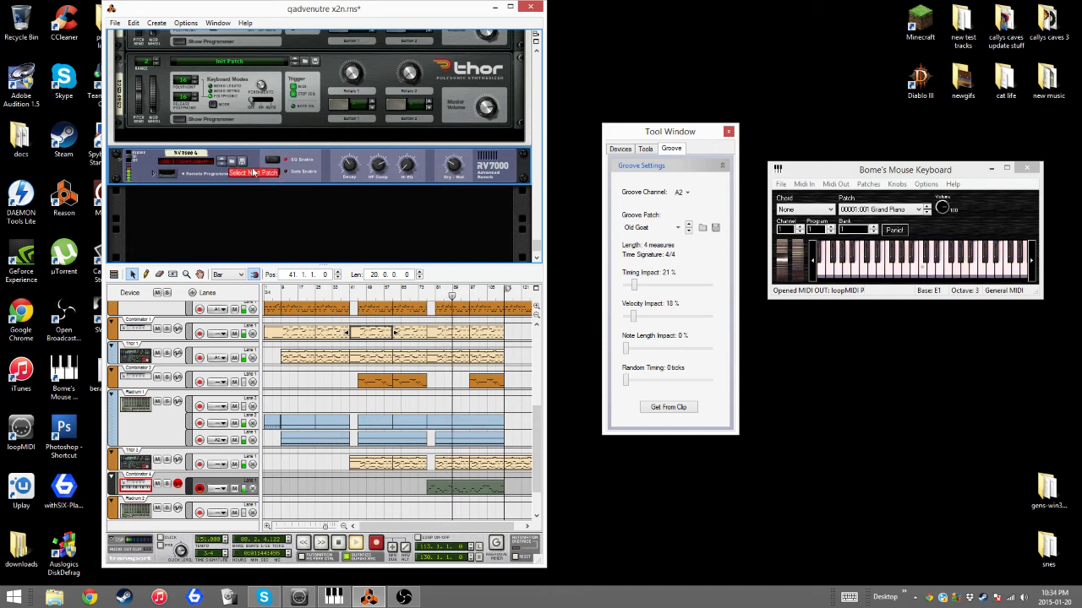
mouse_move(460, 178)
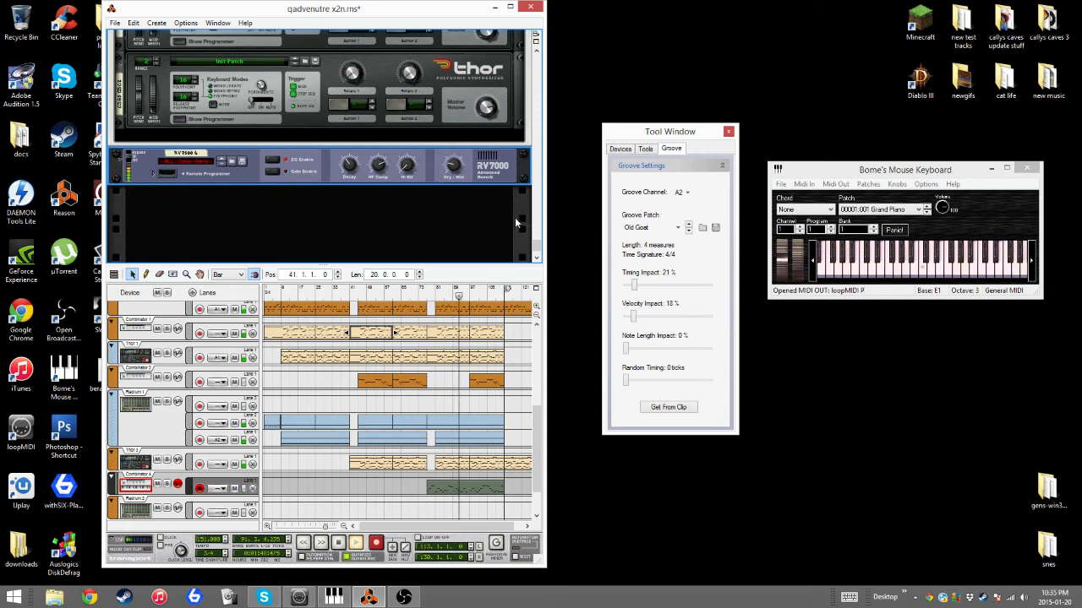
- Check the mastering suite and mixer levels during playback, replay from about bar 77, and stop
drag(535, 245, 535, 60)
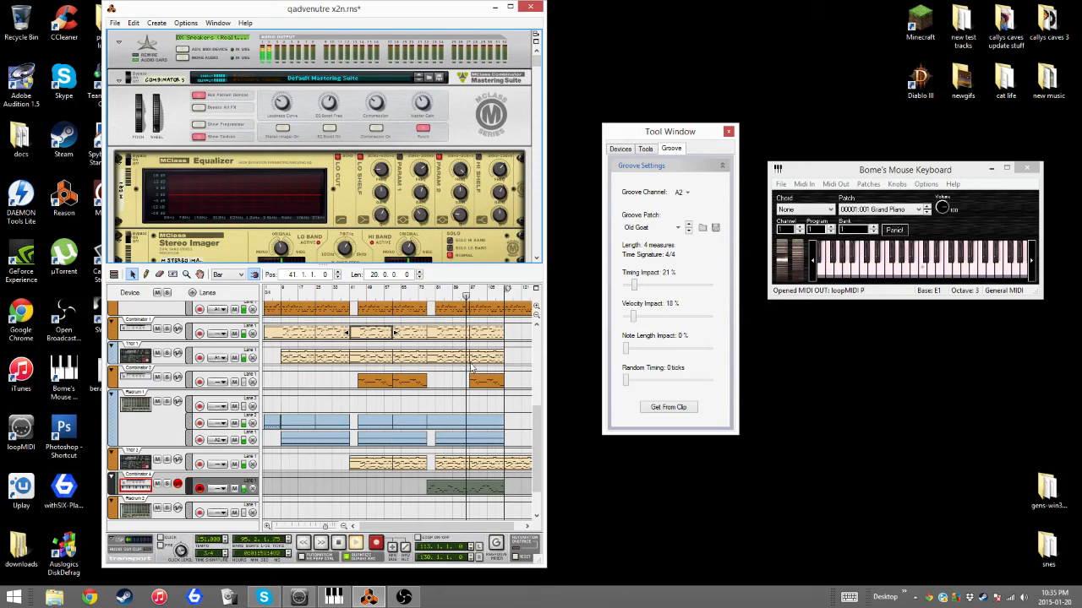
drag(486, 531, 538, 530)
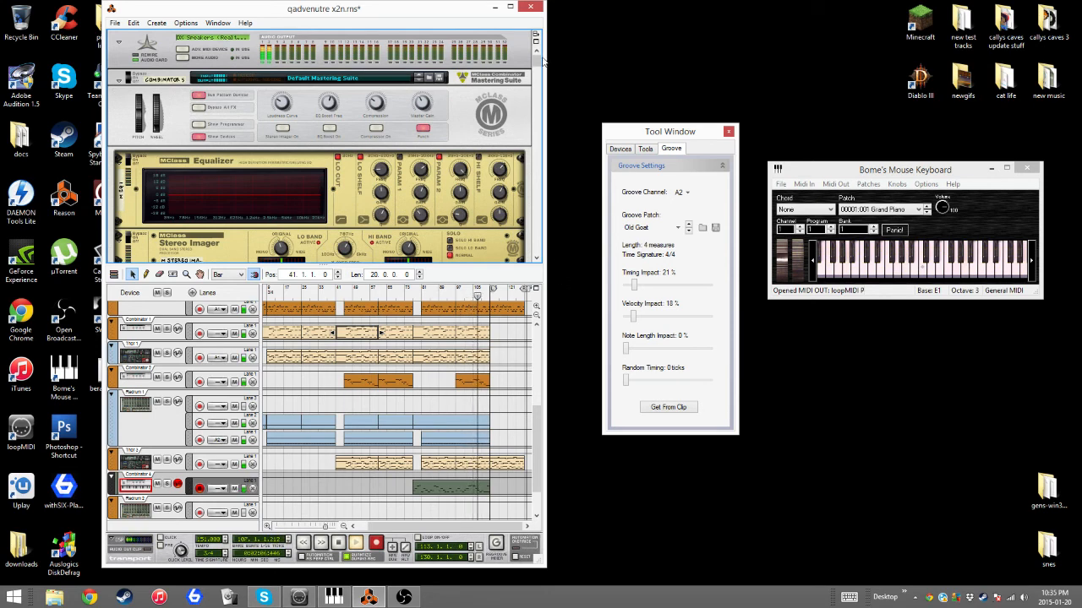
drag(536, 60, 538, 88)
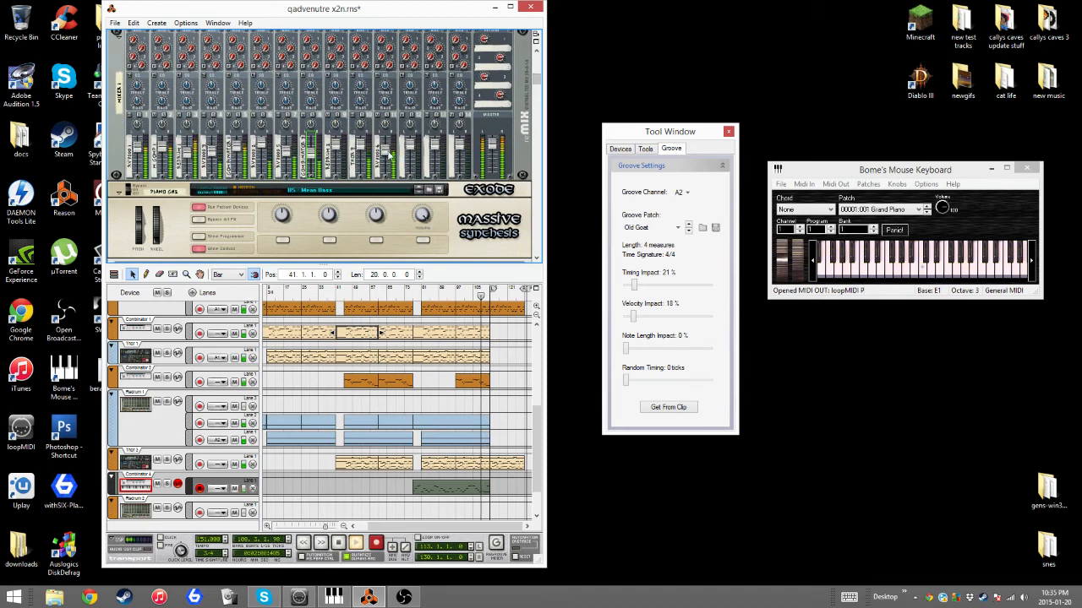
click(410, 296)
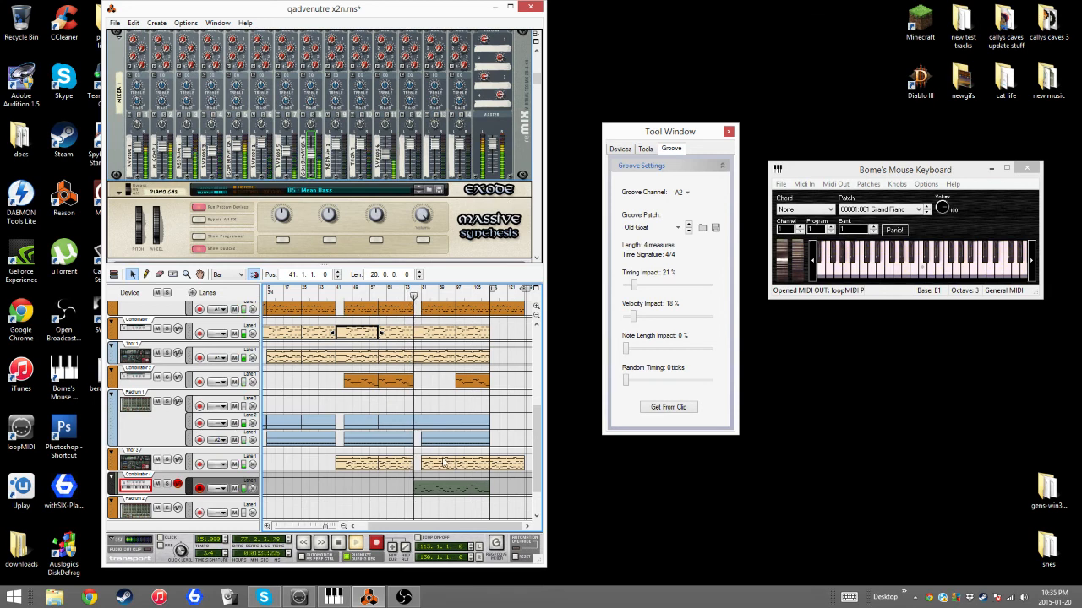
click(340, 547)
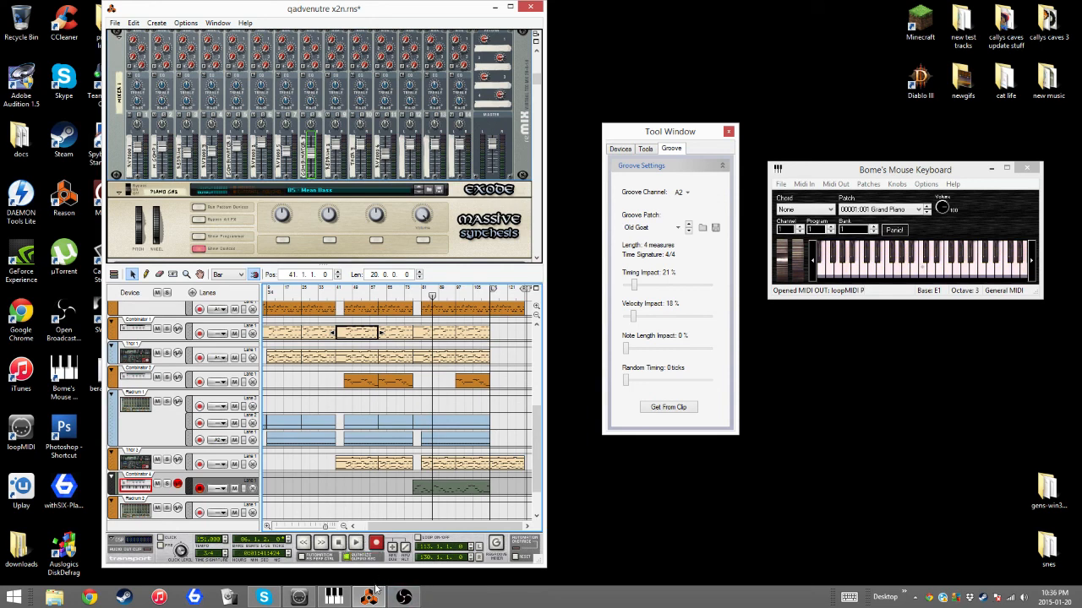
- Switch to Open Broadcaster Software to reach the streaming controls
click(403, 598)
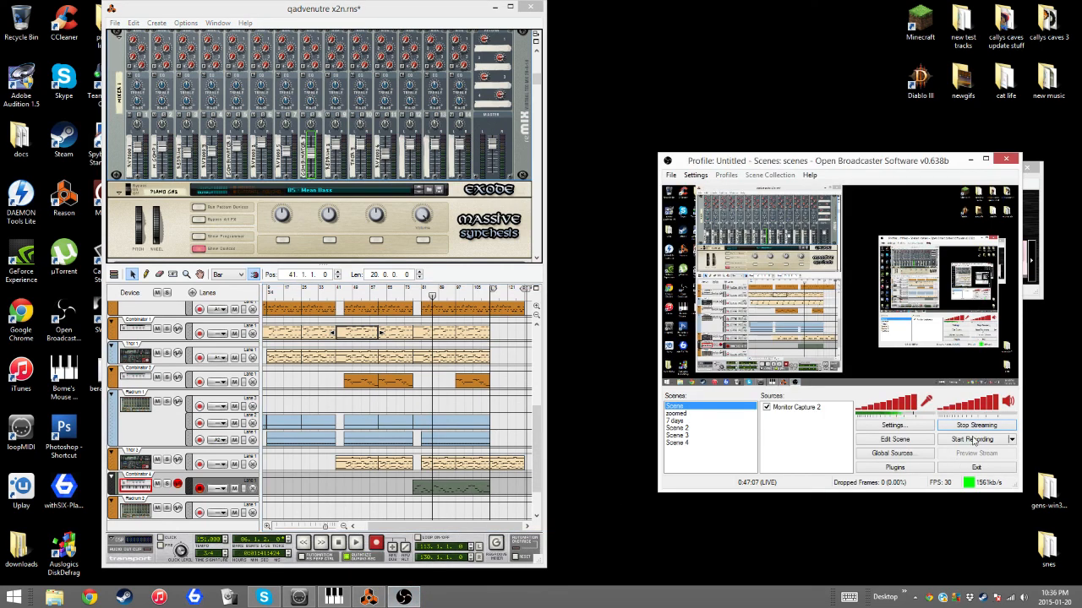